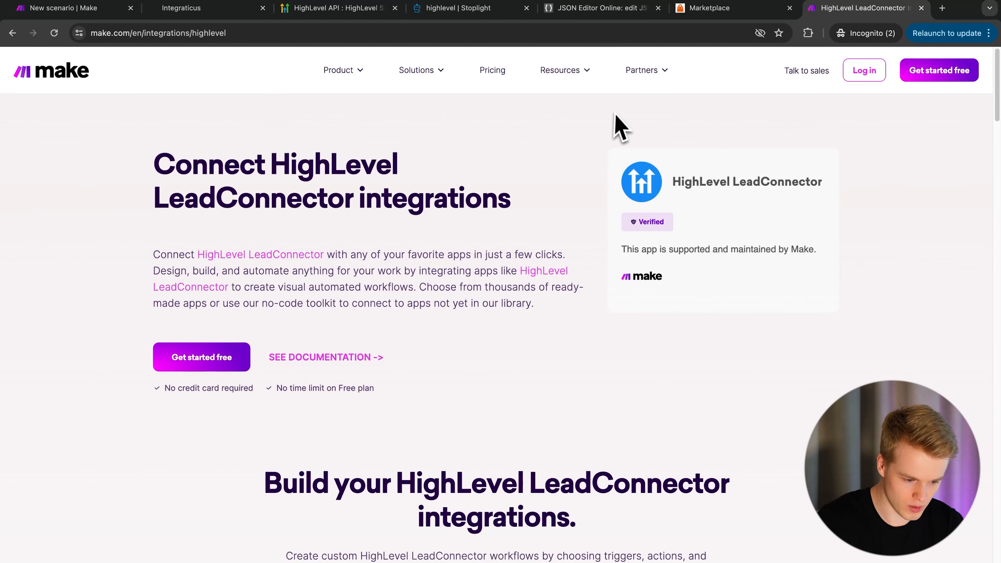
# - Search the LeadConnector module list for 'calenda' to check for calendar modules
pyautogui.scroll(-1, 361, 410)
pyautogui.scroll(-20, 362, 410)
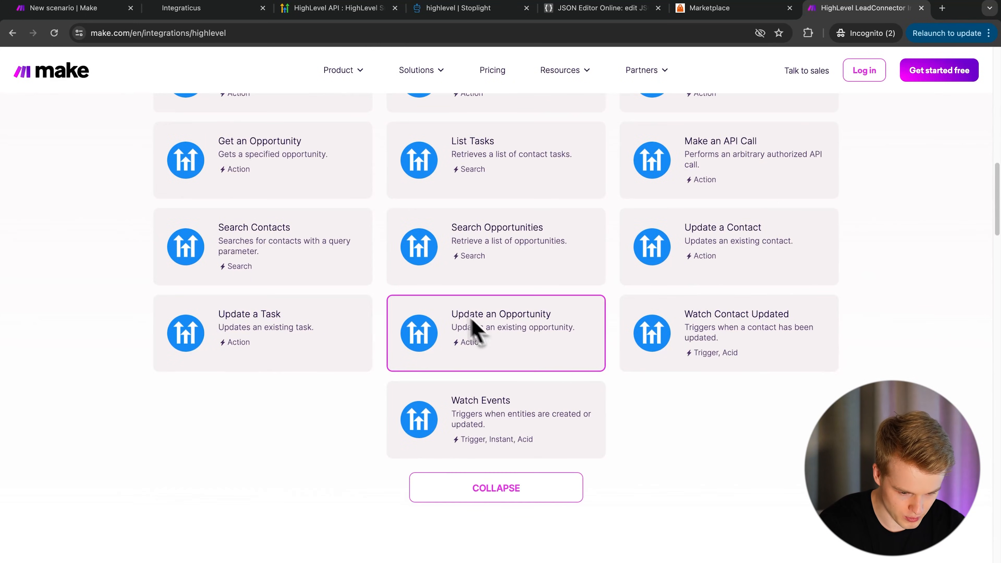
pyautogui.scroll(10, 475, 331)
pyautogui.press('super+f')
pyautogui.write('calenda')
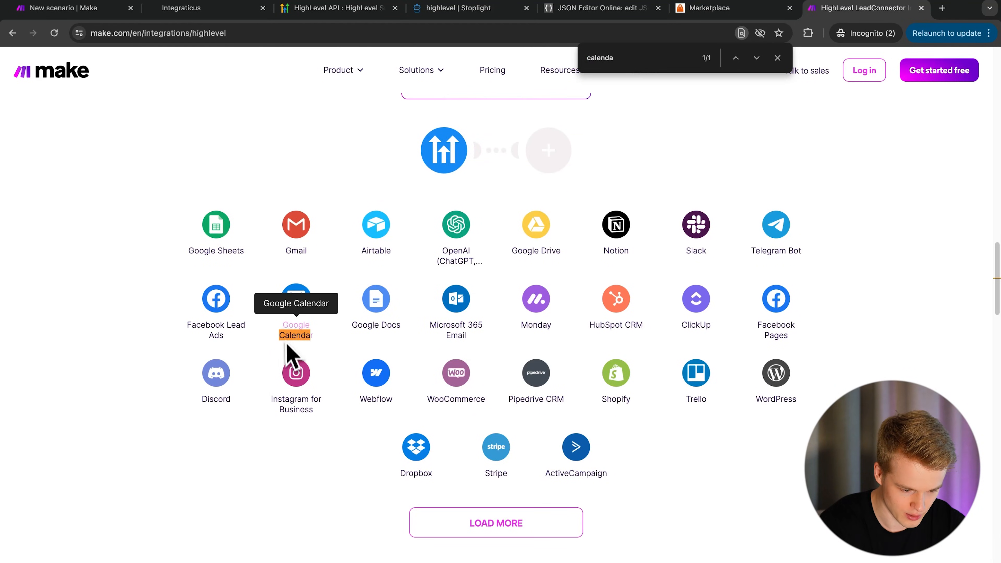
pyautogui.scroll(8, 359, 309)
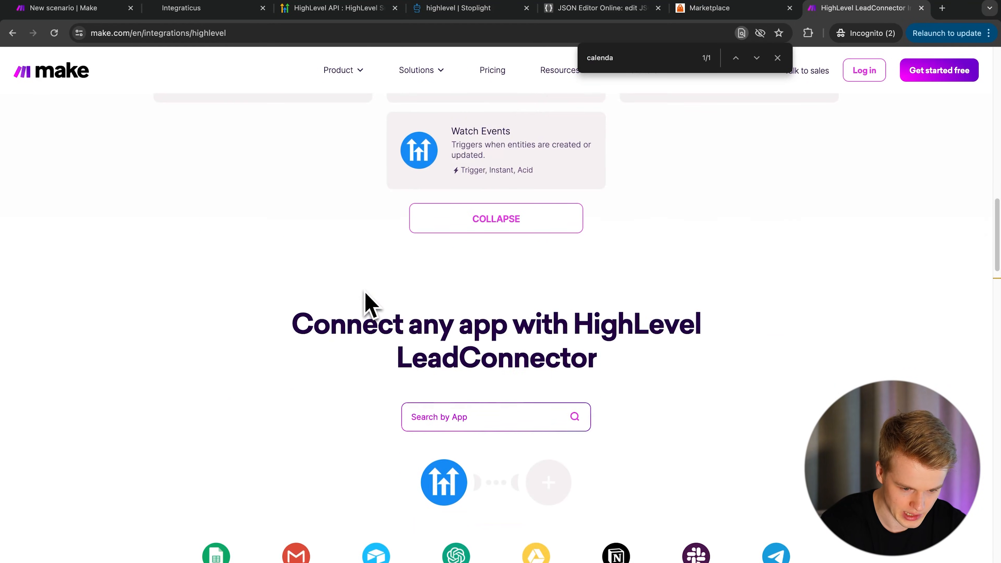
pyautogui.scroll(-8, 368, 304)
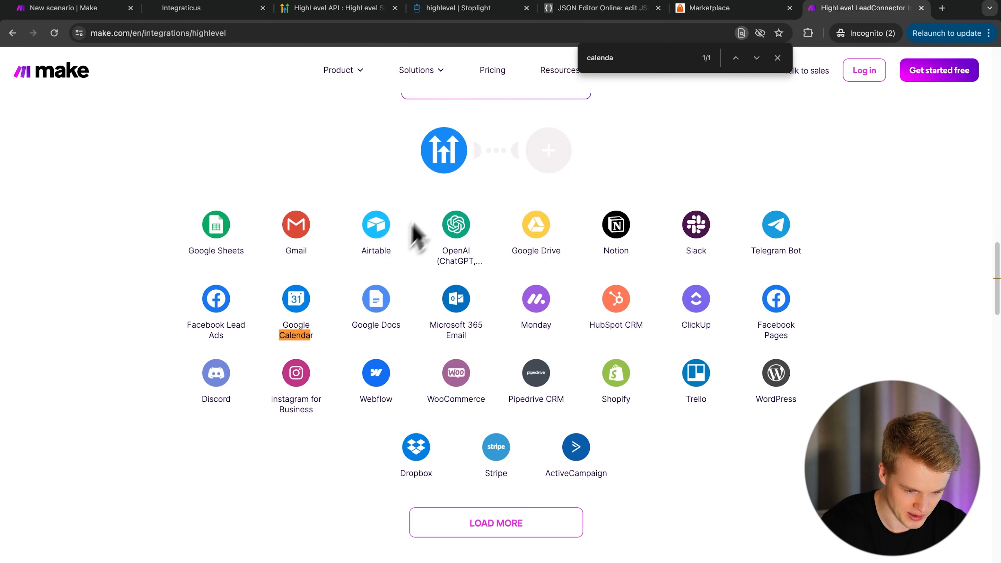
pyautogui.scroll(20, 414, 235)
pyautogui.scroll(4, 438, 203)
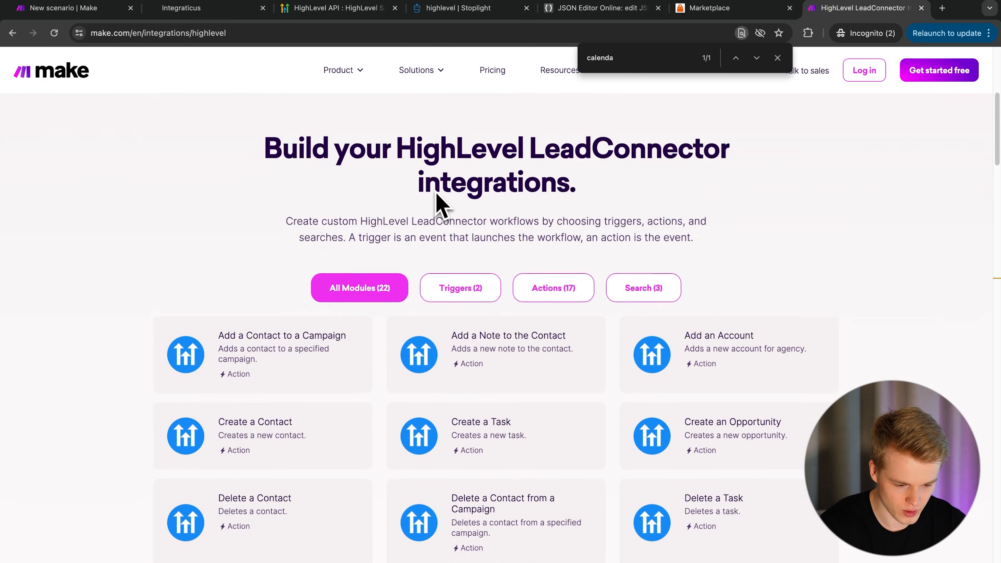
pyautogui.scroll(-5, 441, 346)
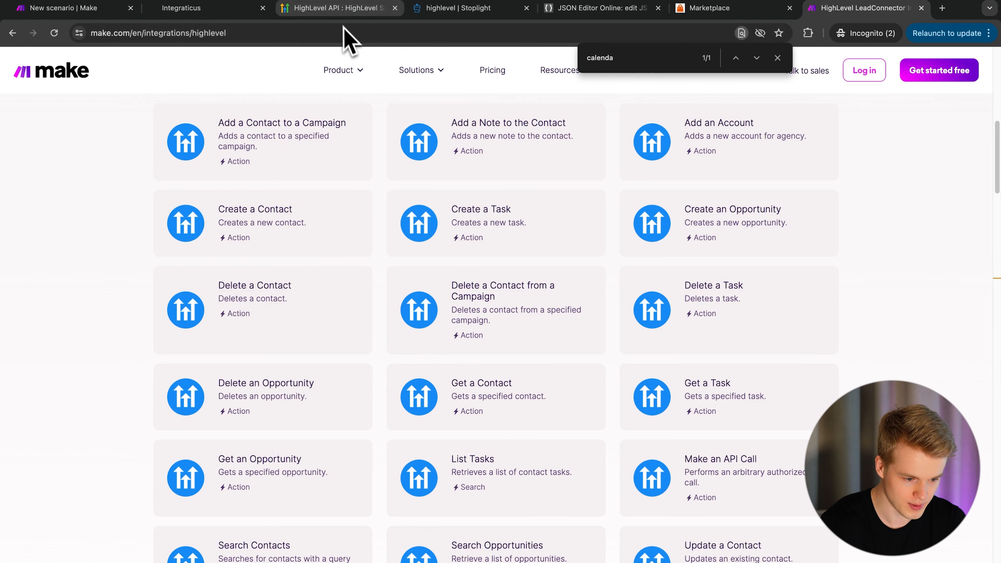
# - Open the HighLevel Stoplight docs at the Integrations API overview and browse the sidebar
pyautogui.click(338, 8)
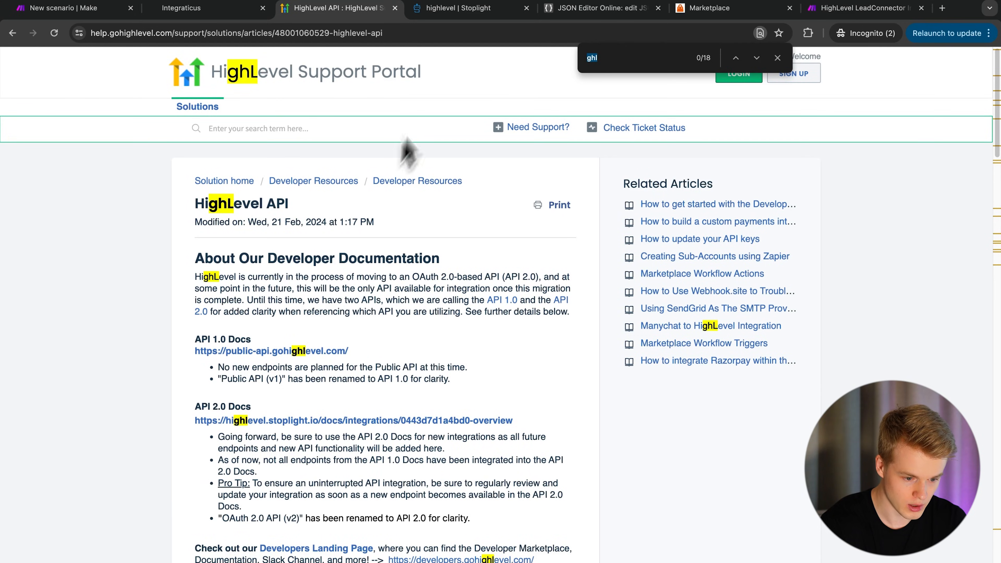
pyautogui.click(488, 14)
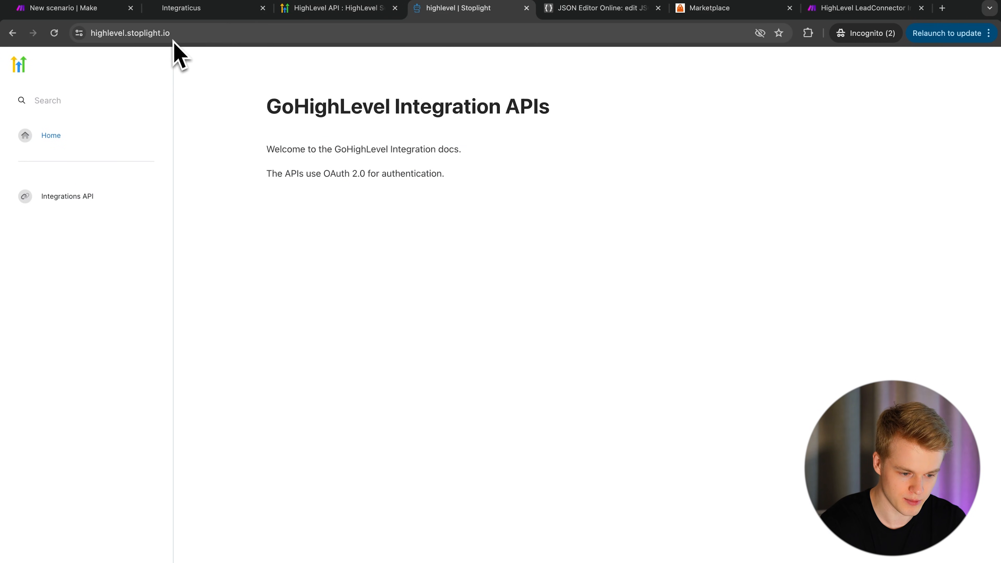
pyautogui.click(55, 197)
pyautogui.scroll(-5, 73, 380)
pyautogui.scroll(-15, 70, 377)
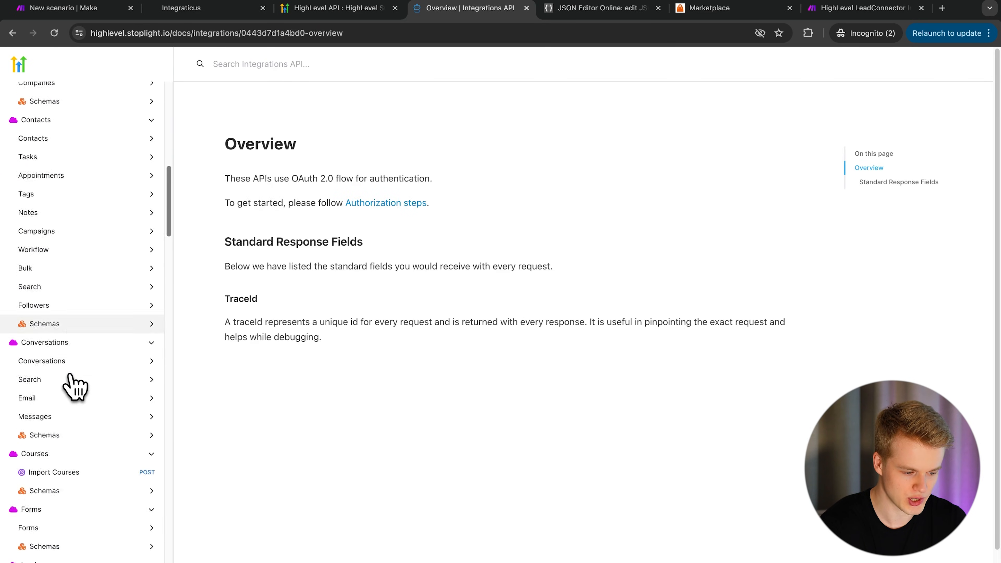
pyautogui.scroll(-6, 71, 377)
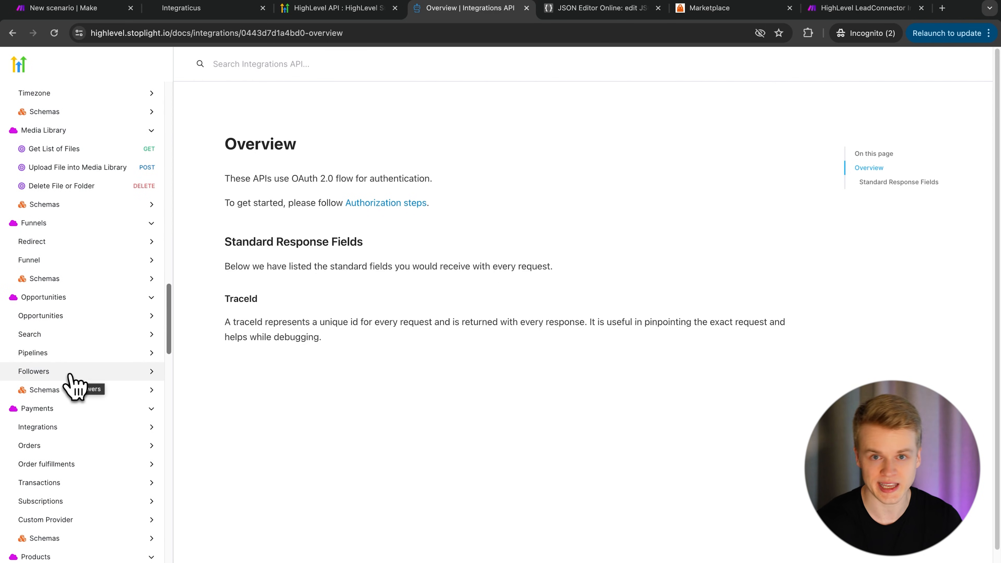
pyautogui.scroll(-20, 73, 386)
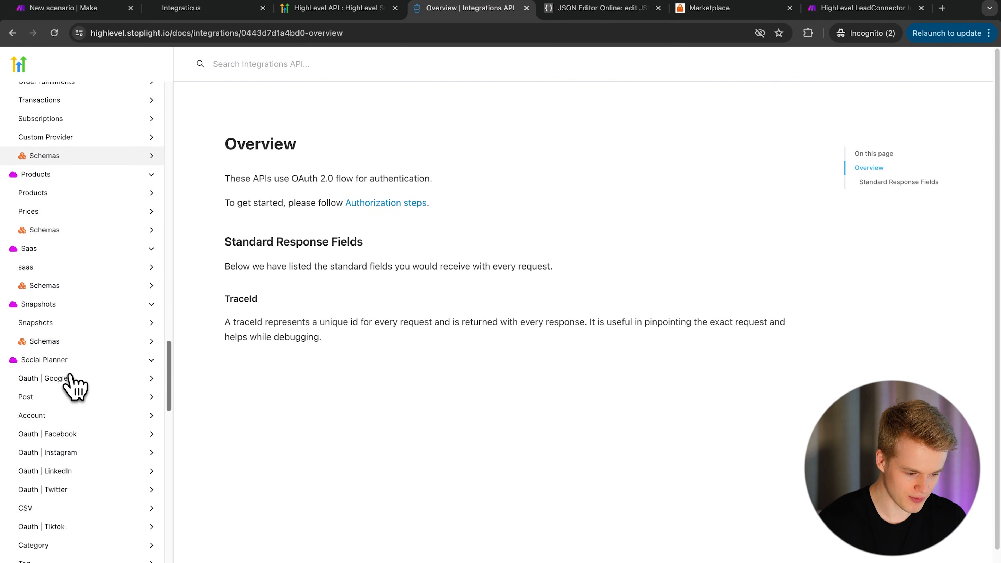
# - Return to the Make LeadConnector module list and scroll through it
pyautogui.press('super+f')
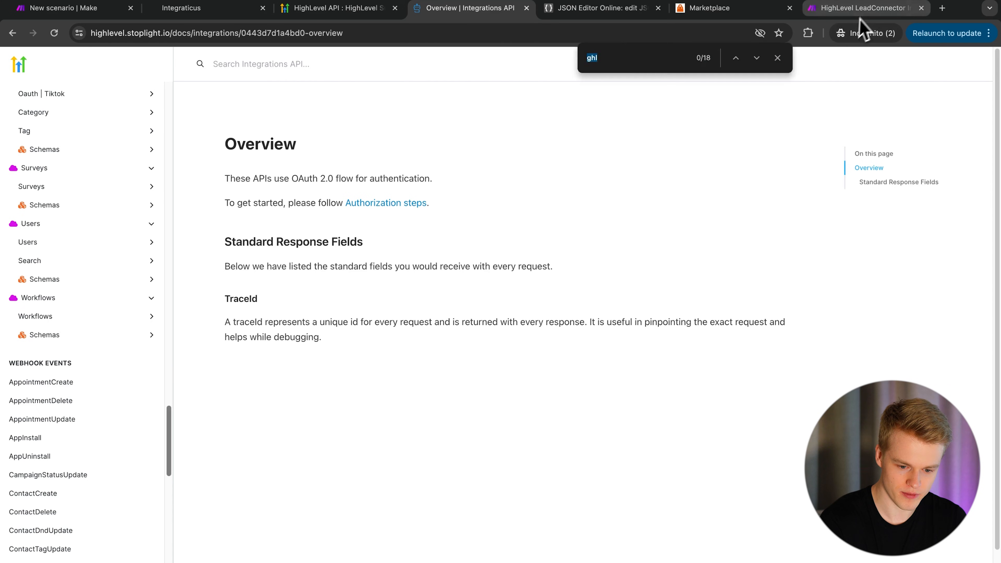
pyautogui.click(862, 8)
pyautogui.scroll(-3, 335, 390)
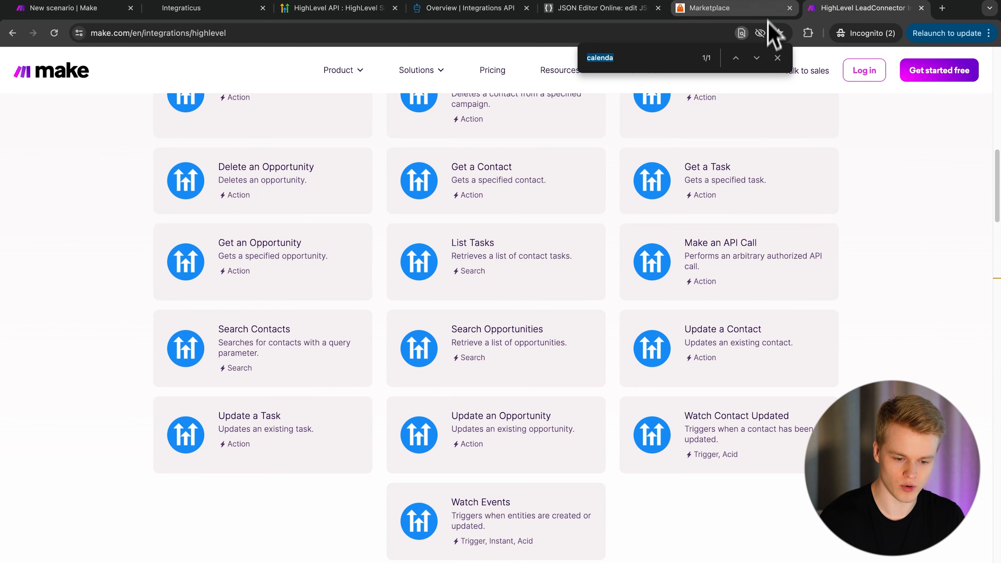
# - Bring up the Marketplace App Dashboard showing 4 live apps, 7 installs and 7 active accounts
pyautogui.click(709, 8)
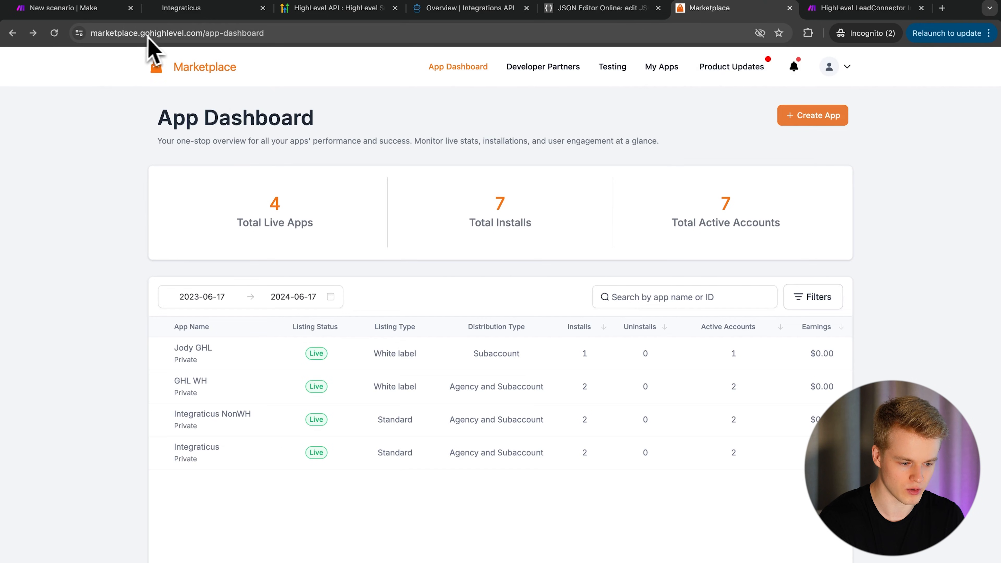
pyautogui.moveTo(152, 127); pyautogui.dragTo(375, 140)
pyautogui.click(380, 145)
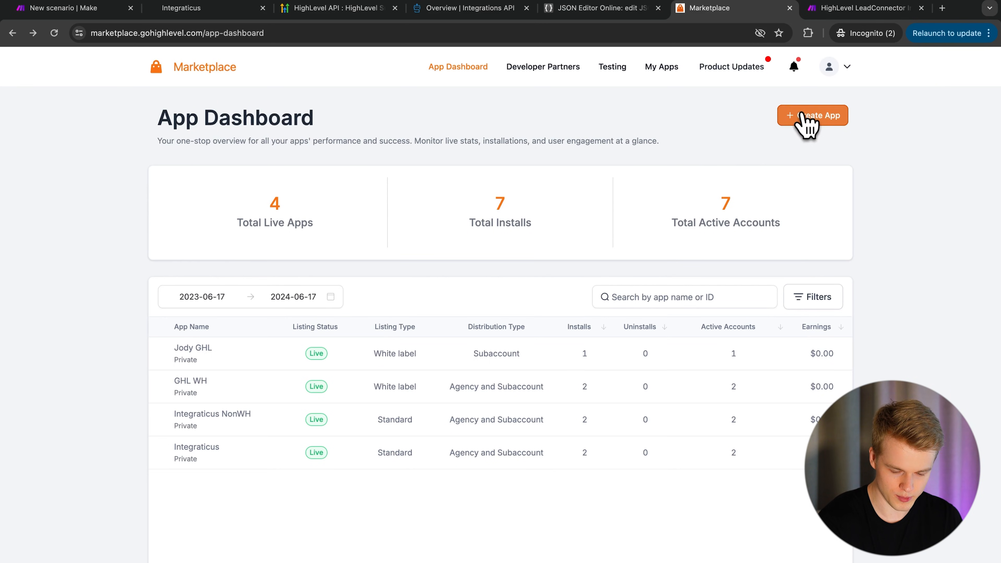
# - Start a new Marketplace app and enter the name 'GHL App Test'
pyautogui.click(824, 121)
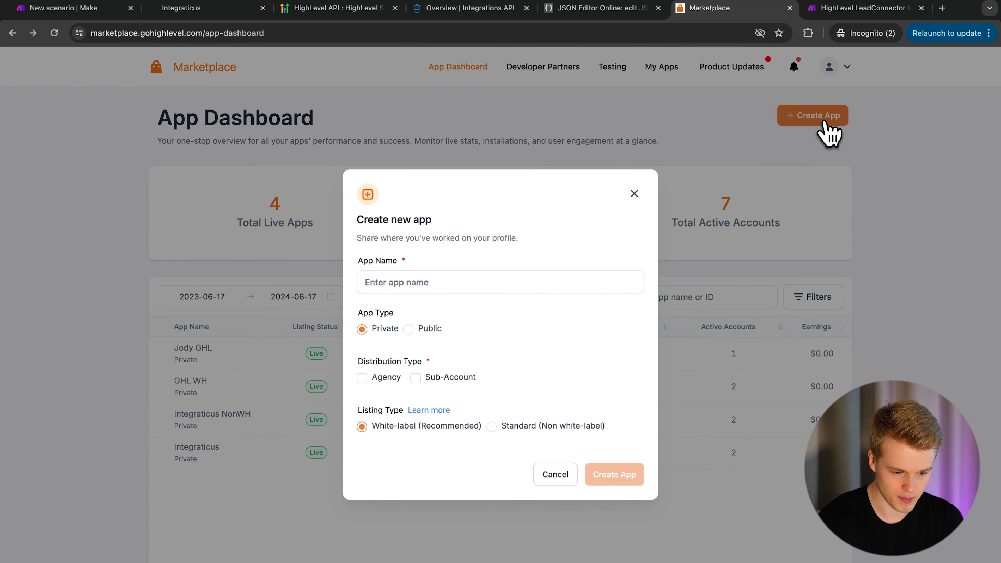
pyautogui.click(390, 276)
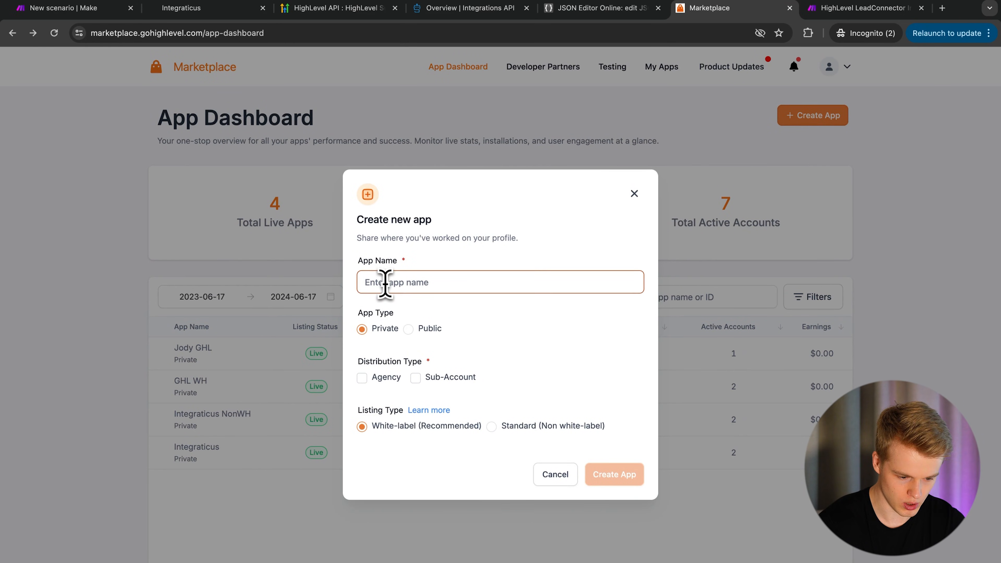
pyautogui.write('GHL App T')
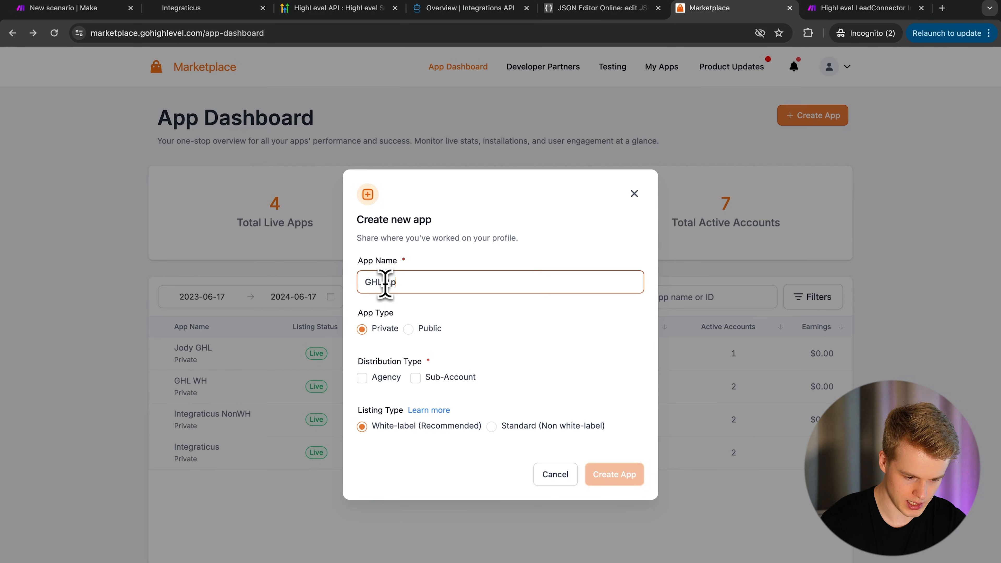
pyautogui.write('est')
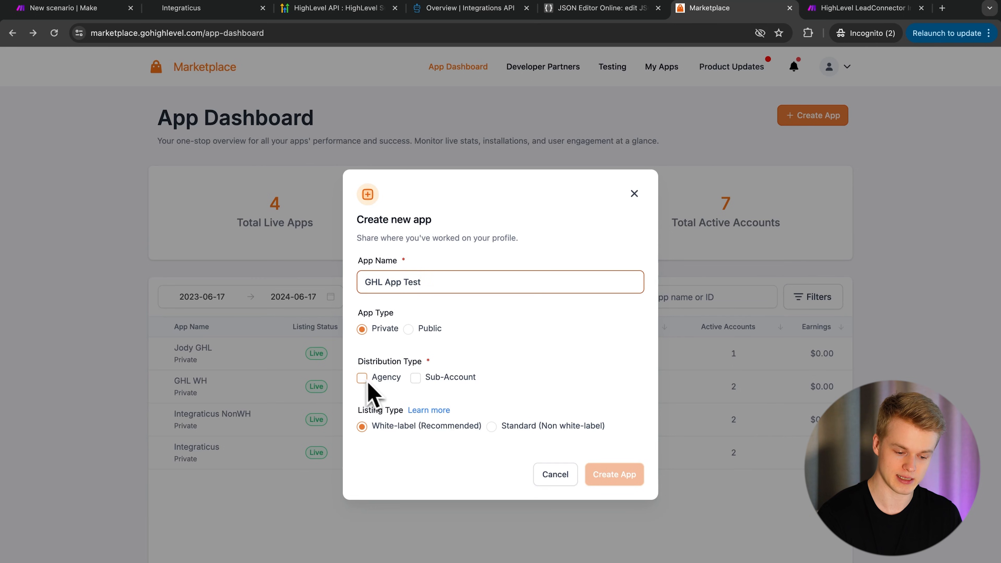
# - Tick Sub-Account so the app is distributed to both Agency and Sub-Account
pyautogui.click(449, 378)
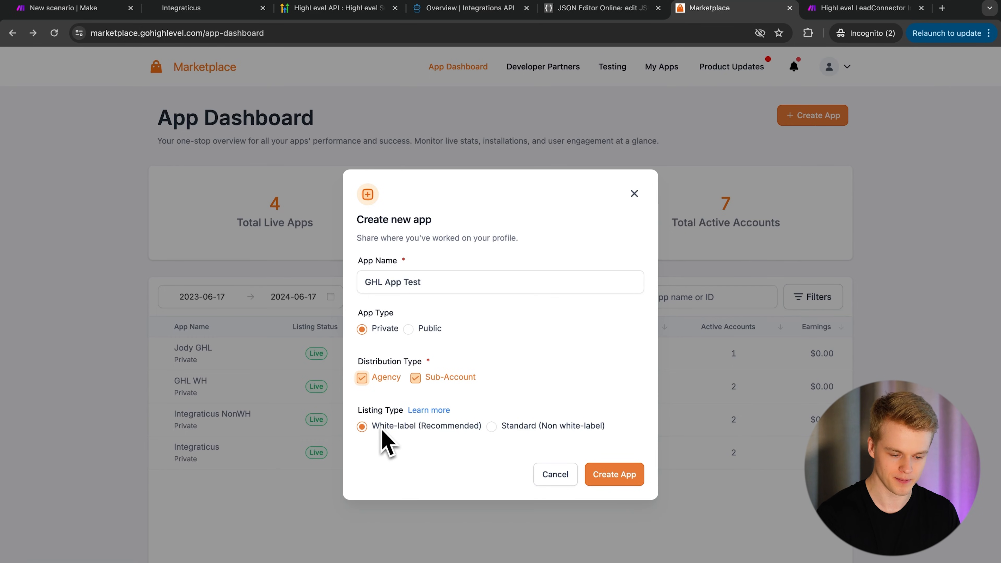
# - Read the Standard vs White-Label listing type help article, then go back to the new-app form
pyautogui.click(428, 411)
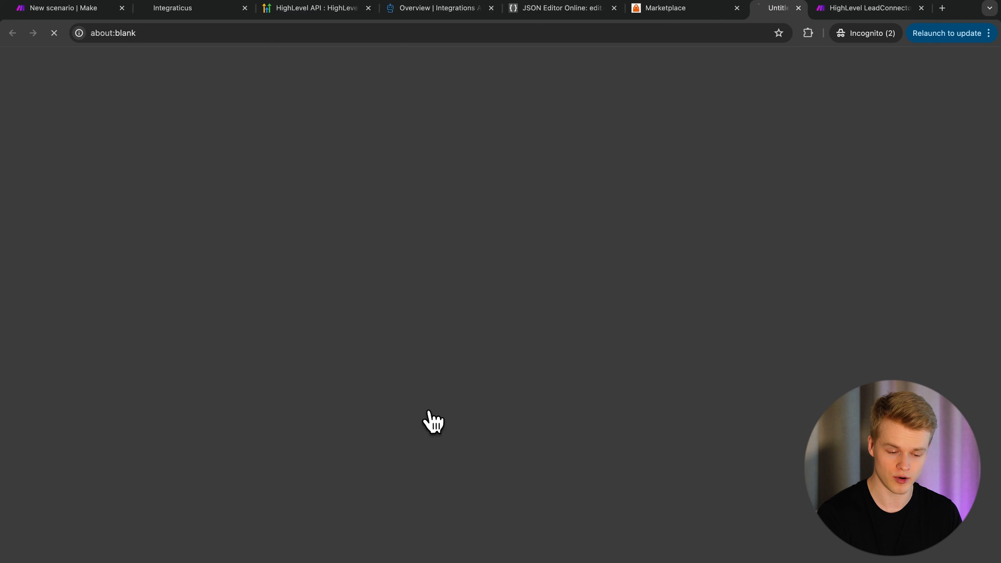
pyautogui.scroll(-3, 339, 402)
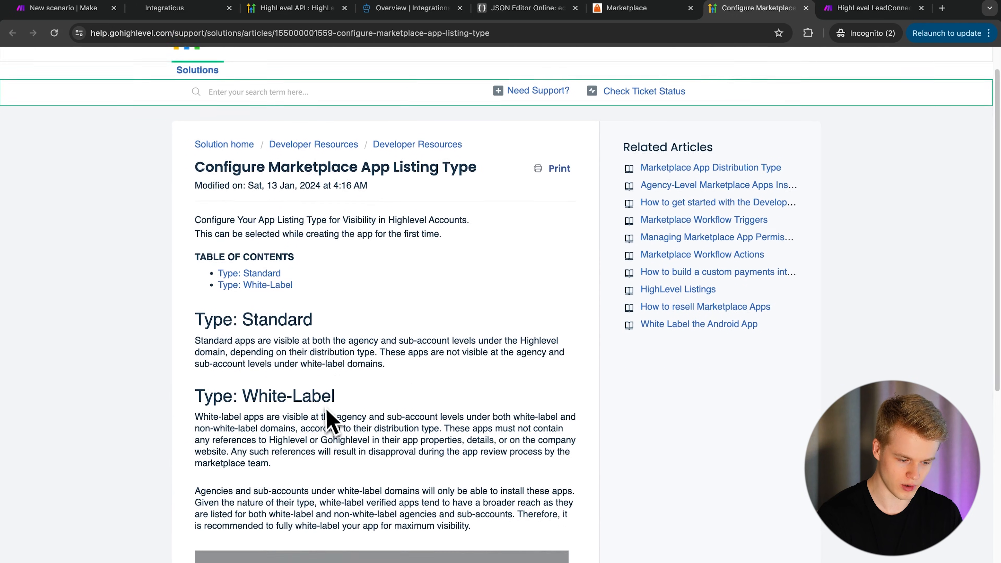
pyautogui.moveTo(195, 295); pyautogui.dragTo(413, 418)
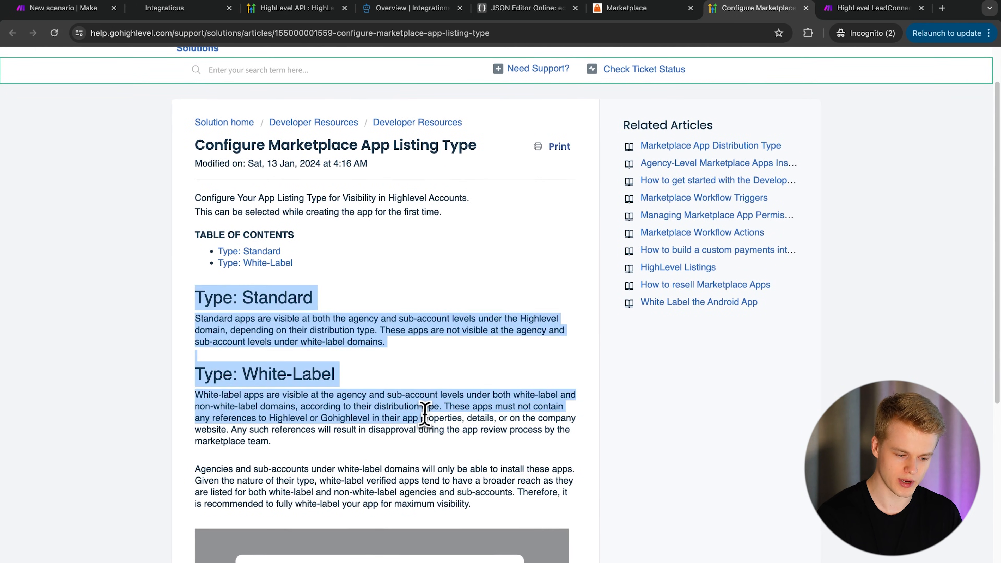
pyautogui.click(418, 425)
pyautogui.scroll(-5, 416, 440)
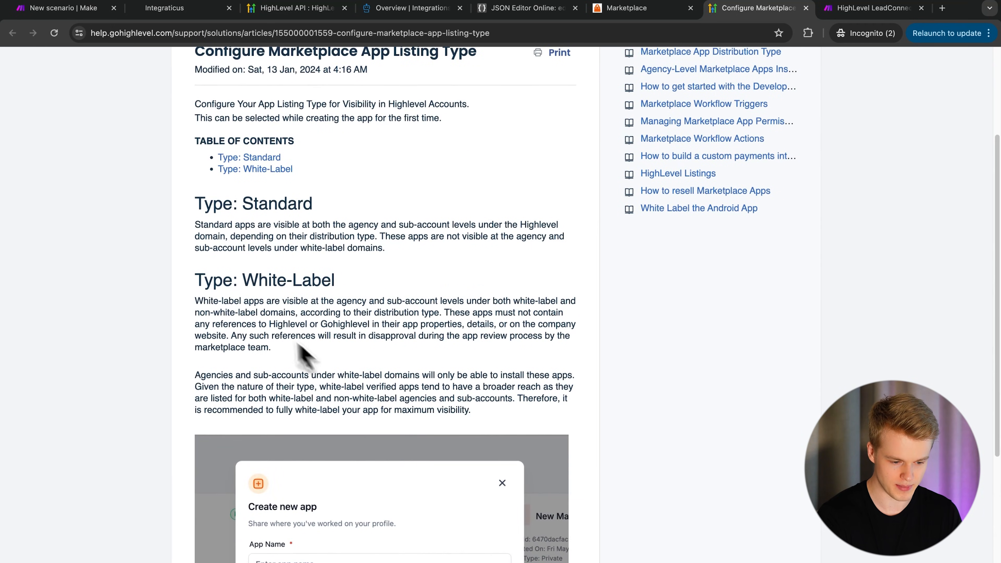
pyautogui.moveTo(195, 304); pyautogui.dragTo(380, 302)
pyautogui.click(349, 301)
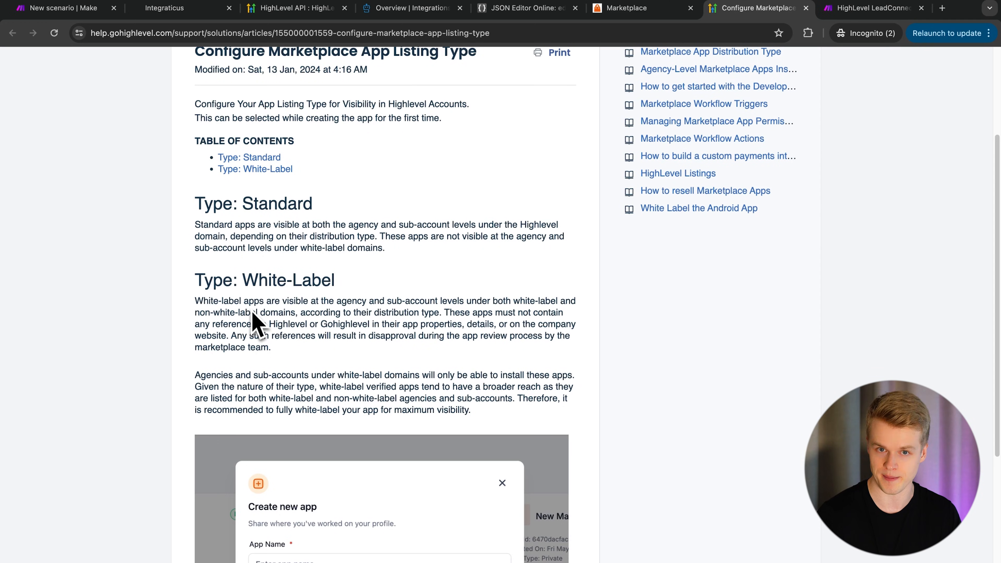
pyautogui.click(634, 12)
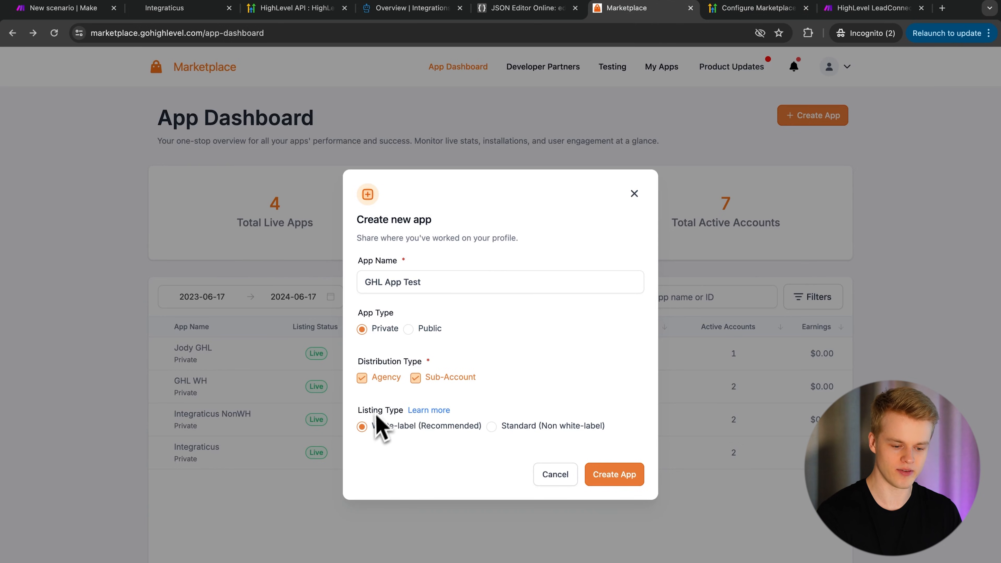
# - Create the private white-label app GHL App Test
pyautogui.click(612, 475)
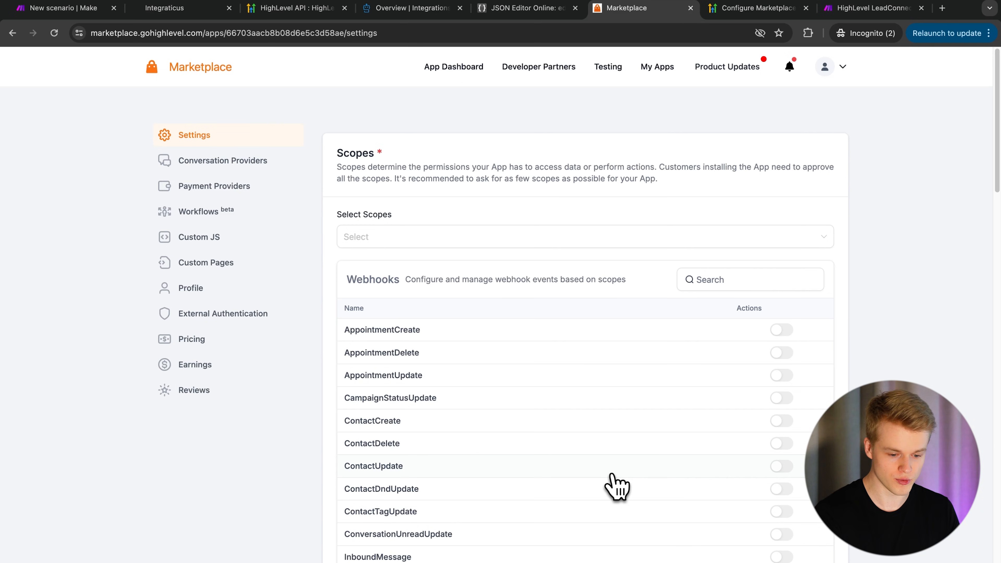
# - Add the calendars.readonly and calendars.write scopes to the app
pyautogui.click(462, 237)
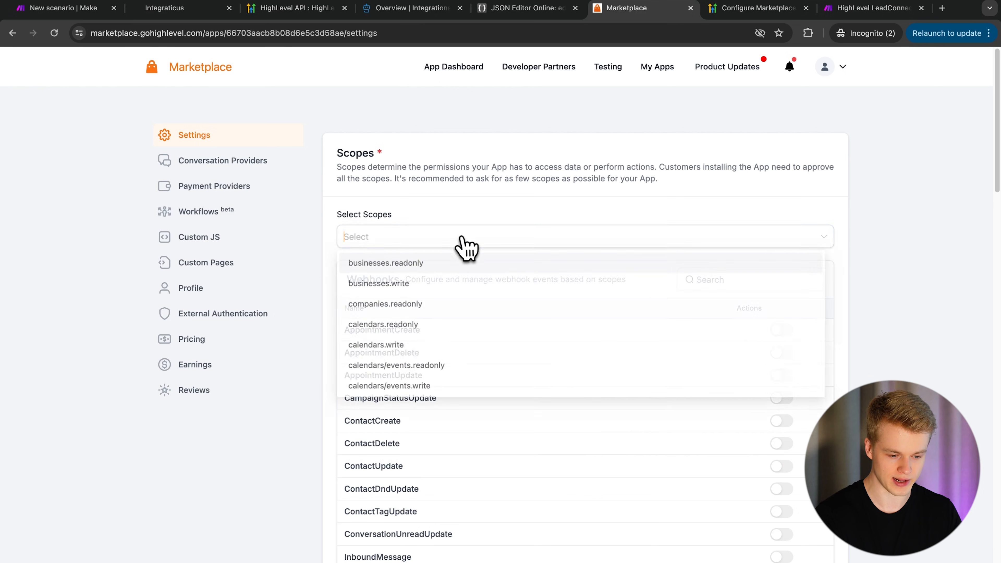
pyautogui.write('calenda')
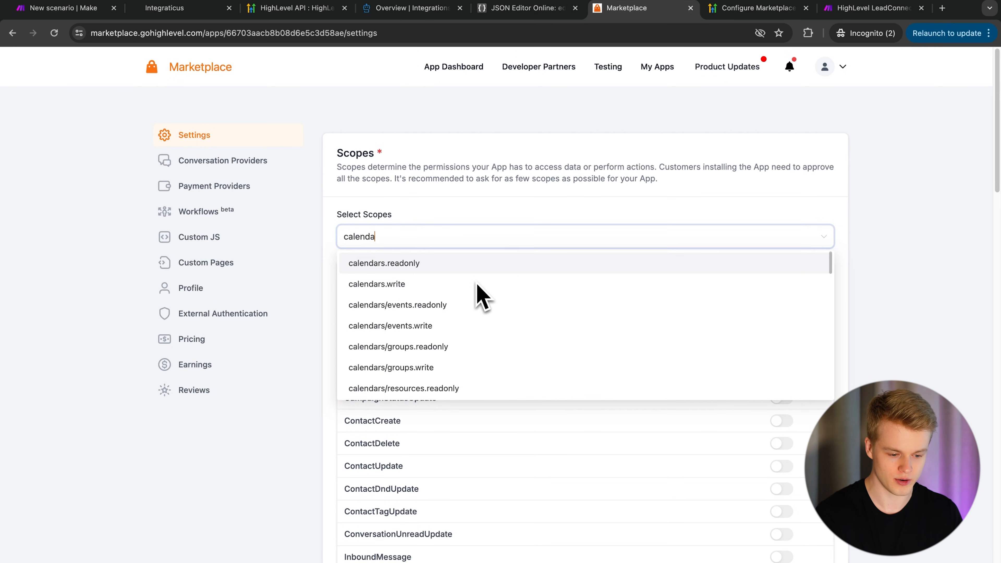
pyautogui.scroll(-1, 370, 349)
pyautogui.scroll(1, 371, 349)
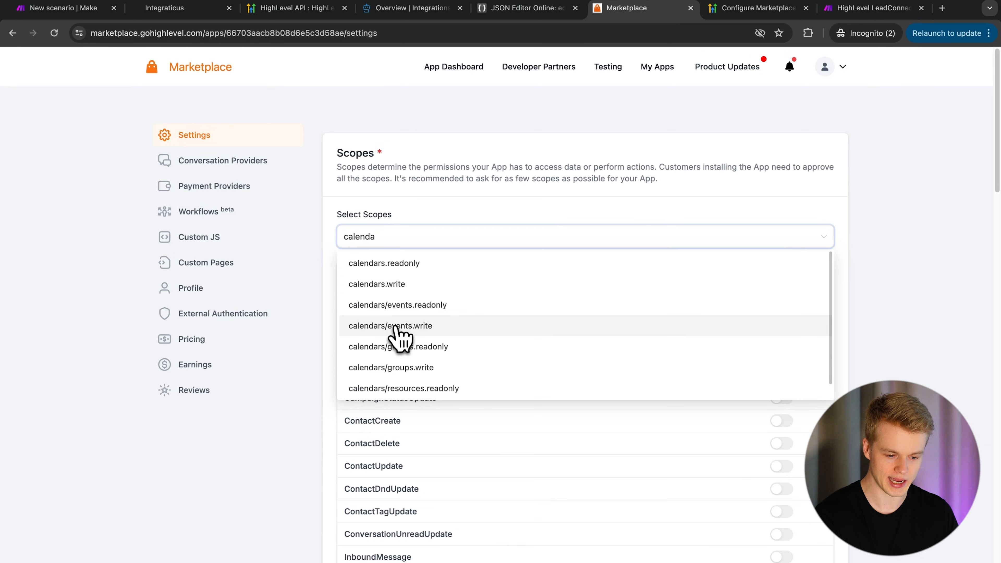
pyautogui.click(400, 268)
pyautogui.click(368, 347)
pyautogui.scroll(-2, 368, 351)
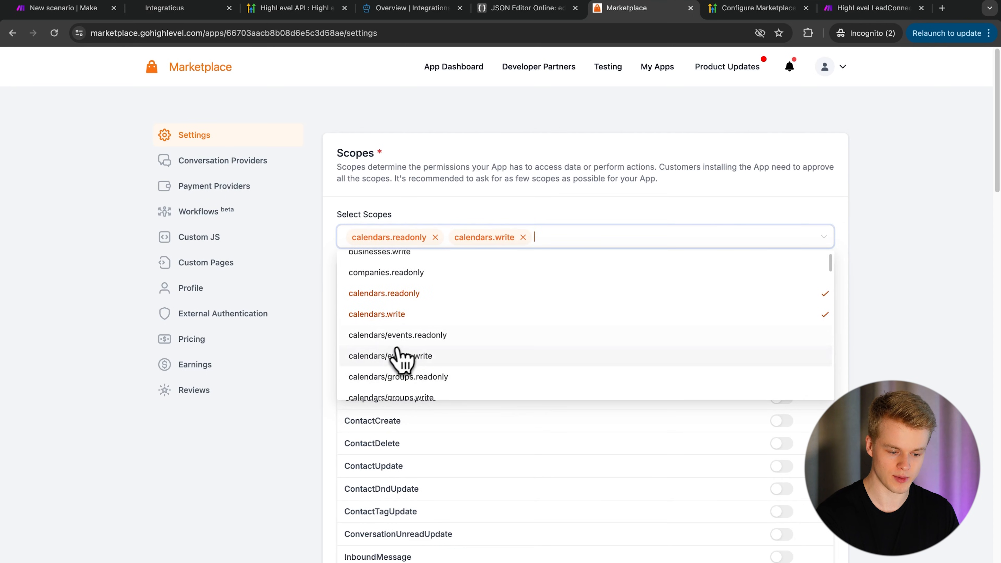
pyautogui.scroll(-1, 384, 388)
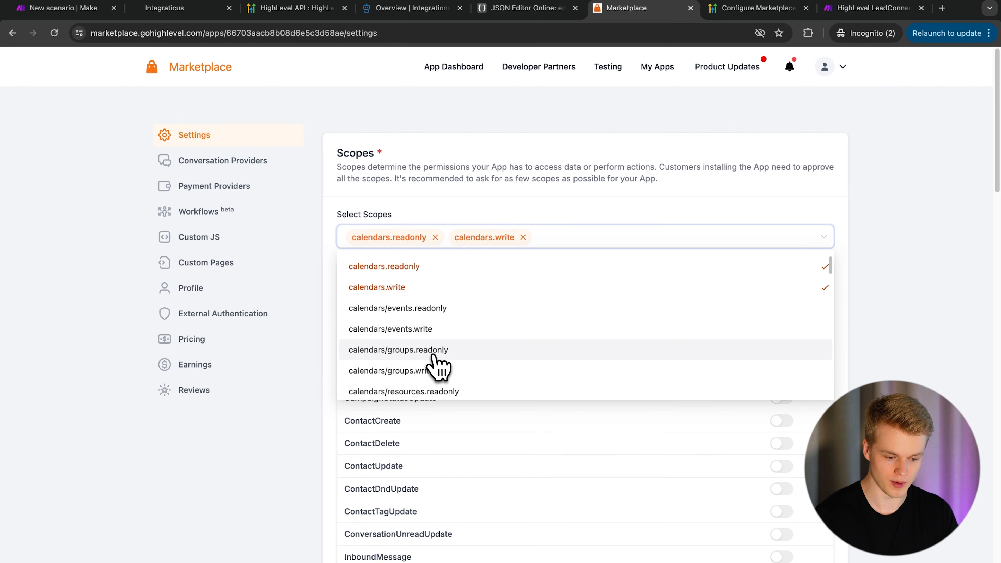
pyautogui.click(535, 221)
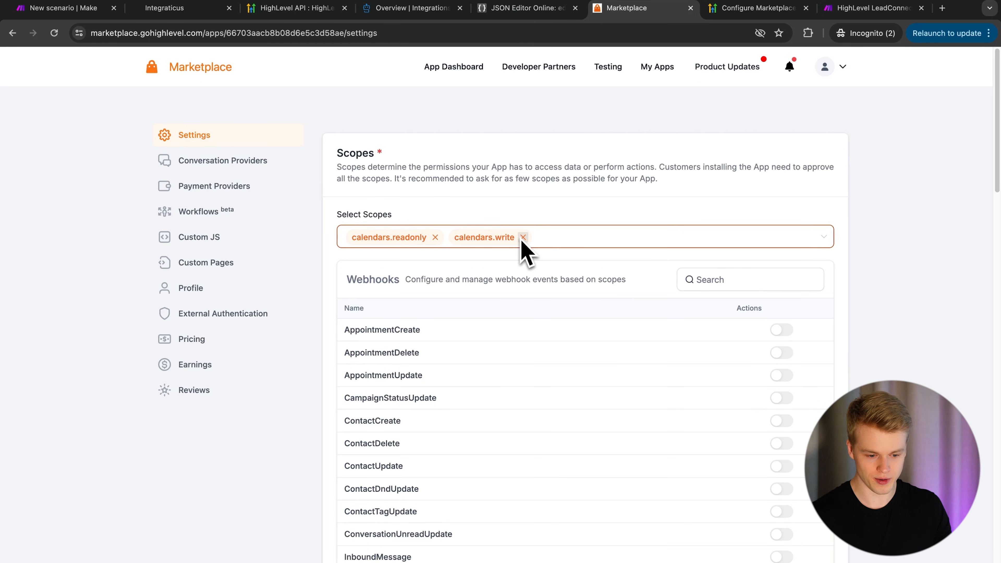
pyautogui.click(544, 241)
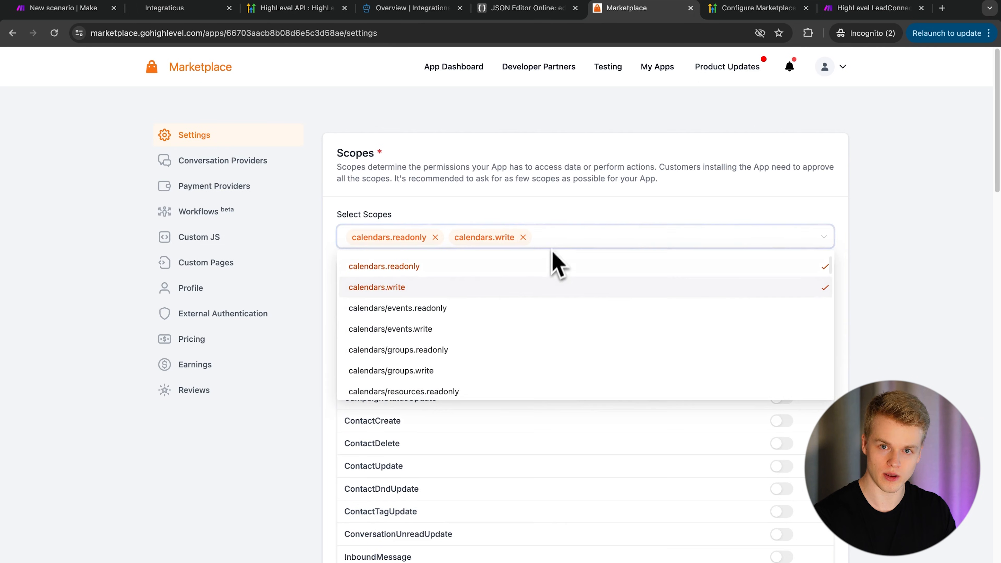
pyautogui.scroll(-15, 541, 303)
pyautogui.click(462, 136)
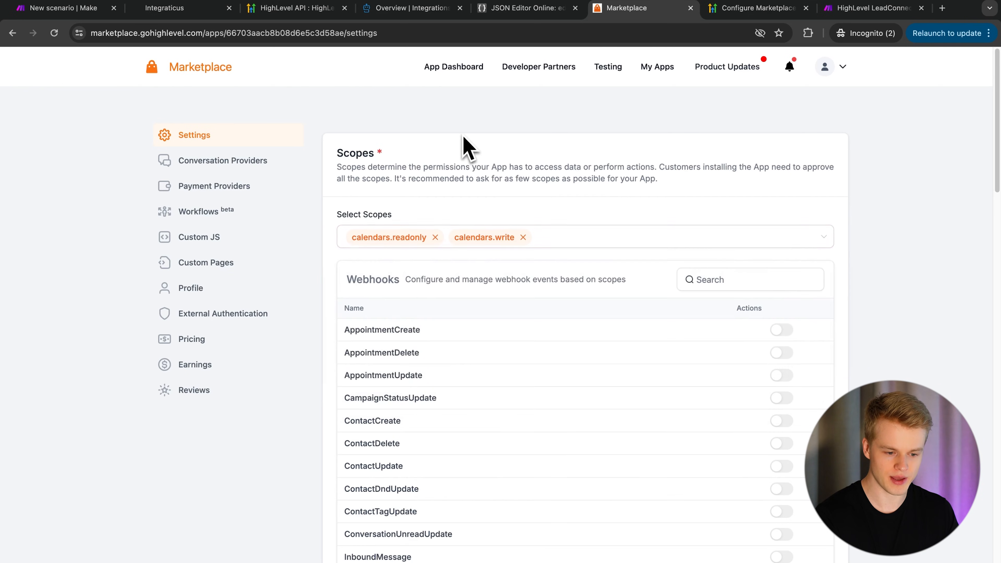
# - Open the Scopes reference page in the Integrations API docs
pyautogui.click(417, 12)
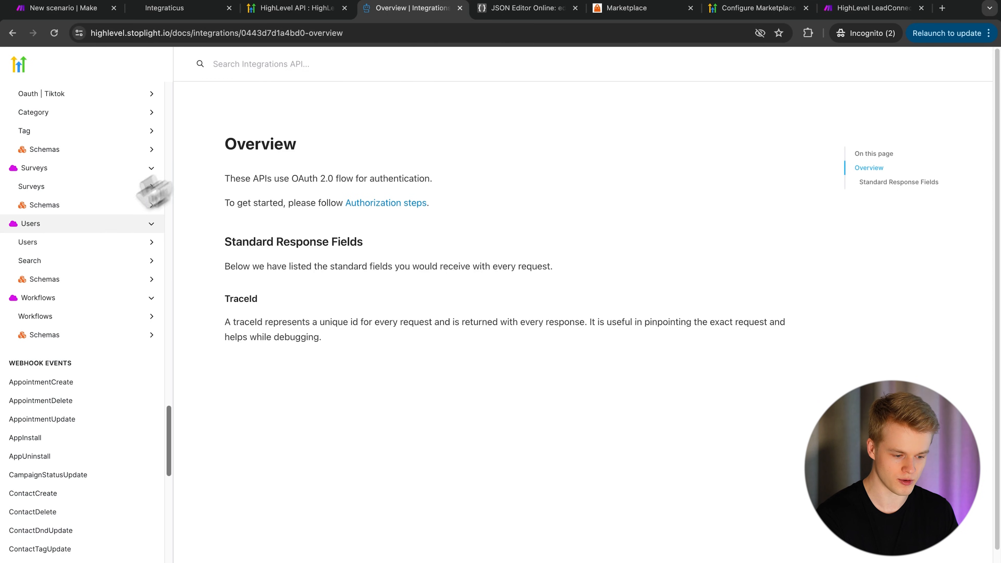
pyautogui.scroll(20, 72, 241)
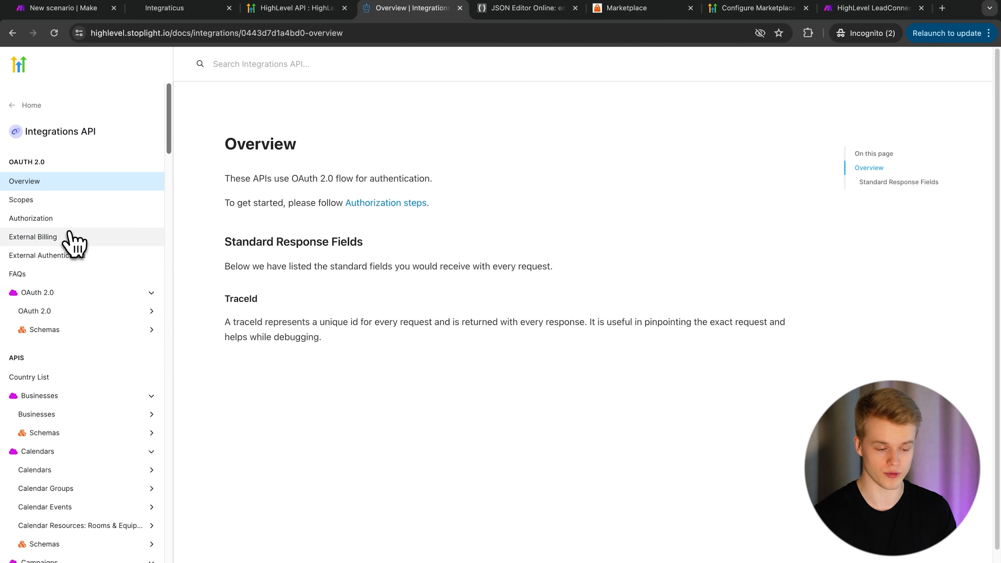
pyautogui.click(26, 200)
pyautogui.scroll(-20, 447, 306)
pyautogui.scroll(-20, 446, 306)
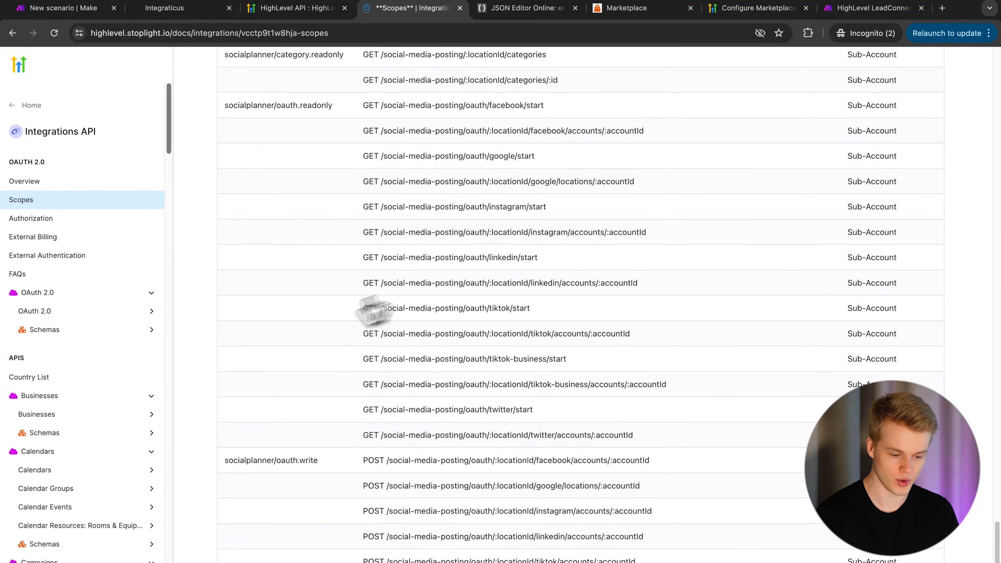
pyautogui.scroll(20, 425, 237)
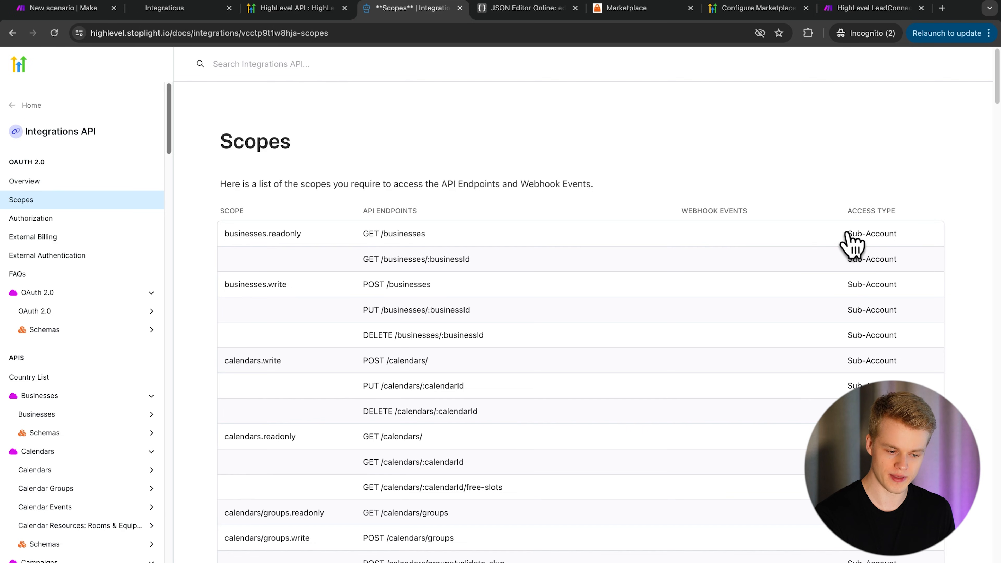
# - Check the Sub-Account access of businesses.readonly and the locations.write endpoint rows
pyautogui.moveTo(846, 233); pyautogui.dragTo(905, 238)
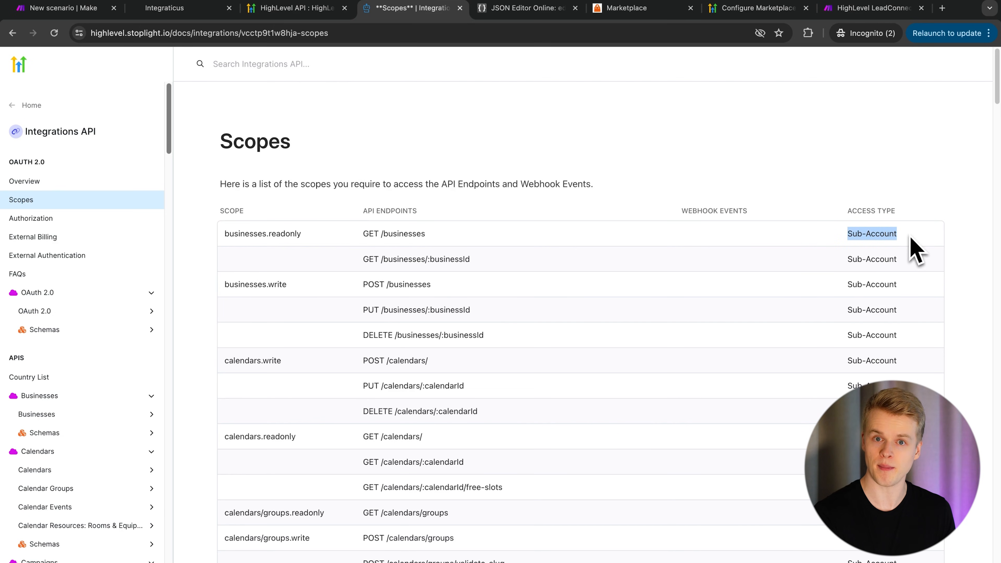
pyautogui.scroll(-20, 913, 249)
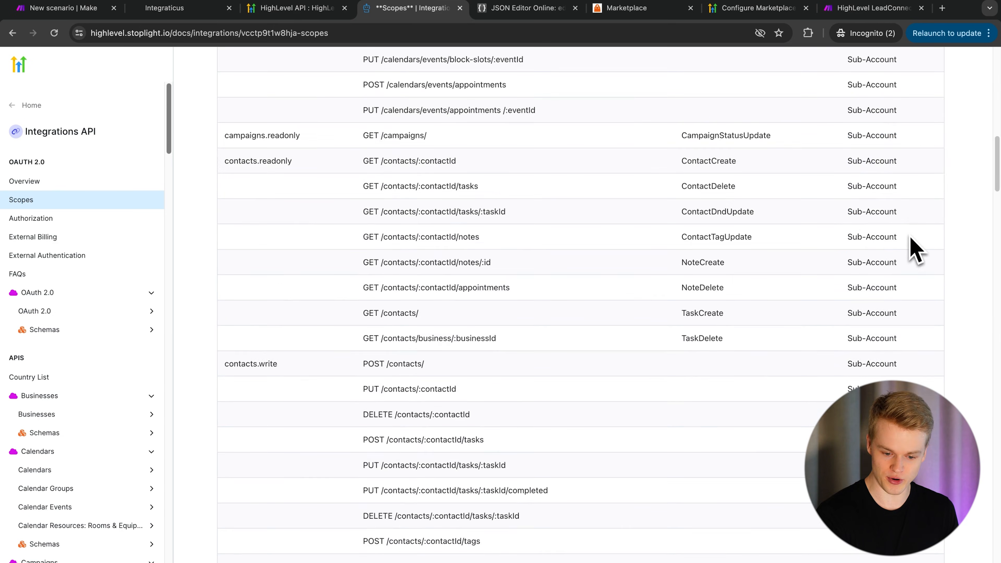
pyautogui.scroll(-15, 913, 249)
pyautogui.scroll(14, 913, 249)
pyautogui.scroll(8, 913, 249)
pyautogui.scroll(-5, 913, 249)
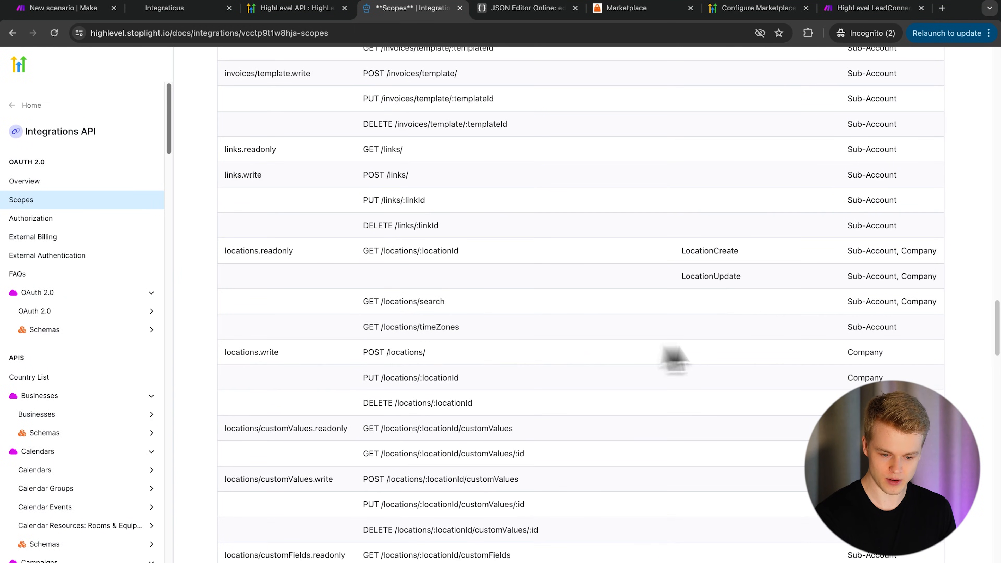
pyautogui.moveTo(349, 356); pyautogui.dragTo(894, 406)
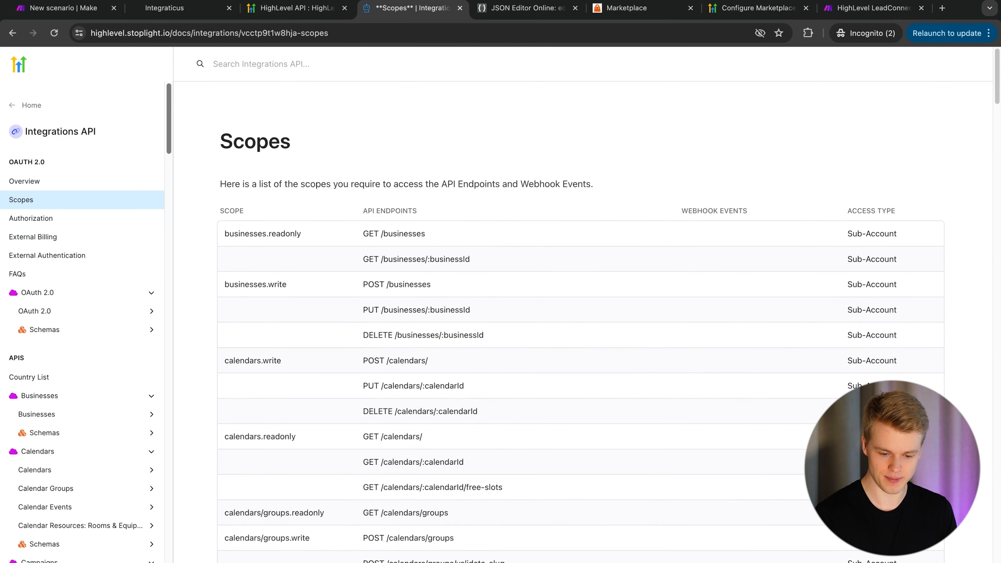
# - Find the locations scopes, such as locations.readonly, that offer Company access
pyautogui.scroll(-20, 853, 335)
pyautogui.scroll(-12, 852, 328)
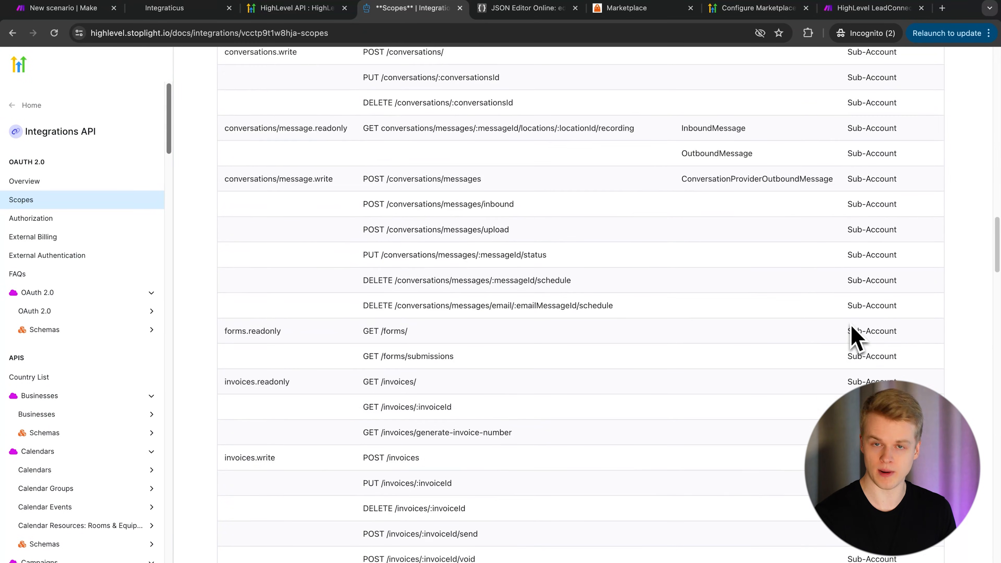
pyautogui.scroll(-10, 852, 327)
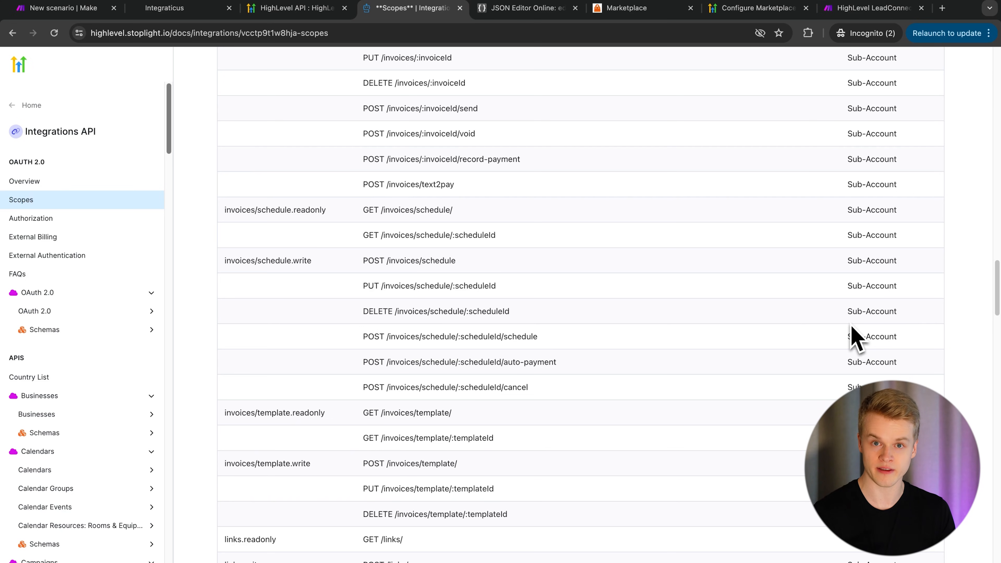
pyautogui.scroll(20, 579, 303)
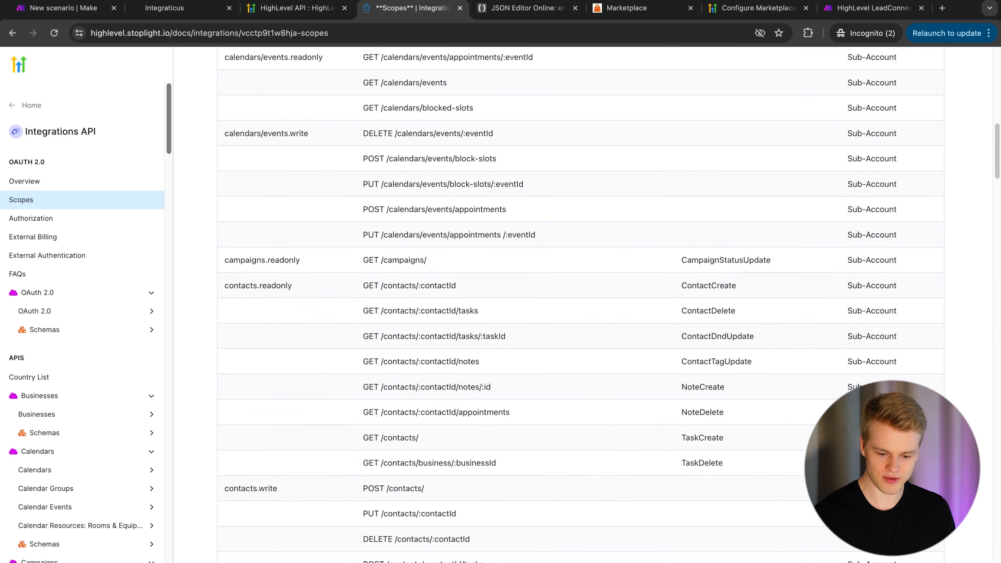
pyautogui.scroll(-20, 579, 303)
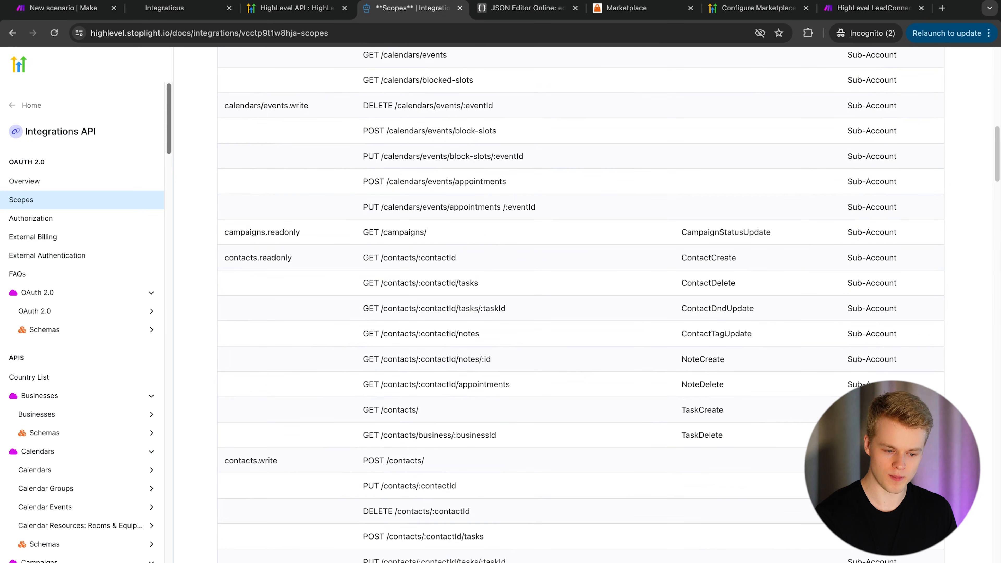
pyautogui.scroll(20, 879, 310)
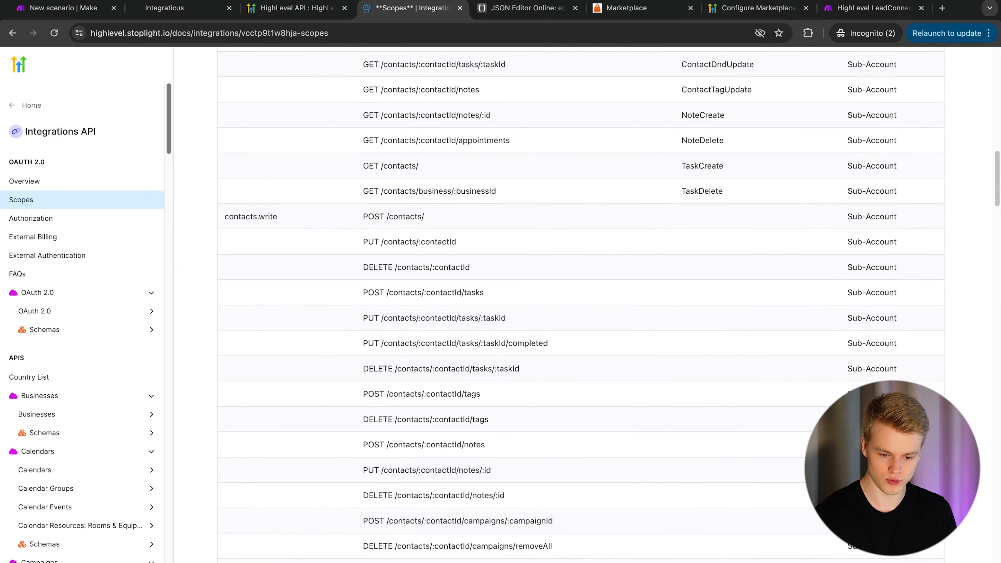
pyautogui.scroll(15, 882, 308)
pyautogui.scroll(-20, 839, 292)
pyautogui.scroll(-20, 875, 377)
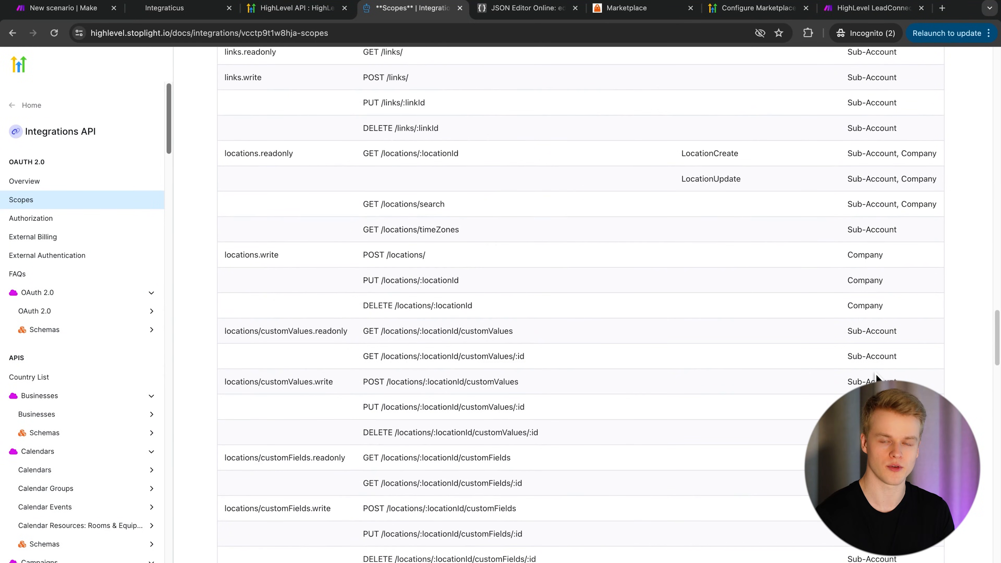
pyautogui.scroll(3, 768, 203)
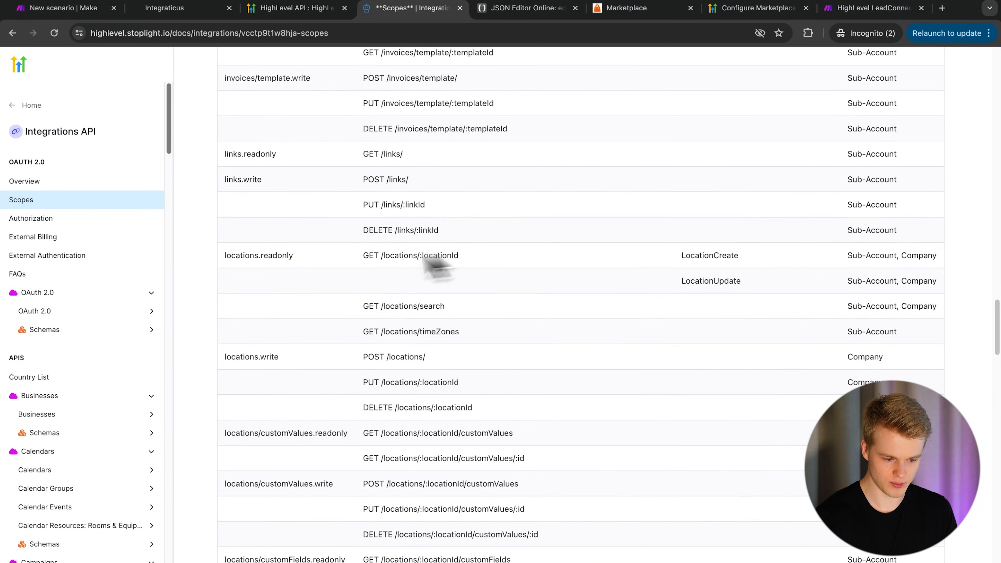
pyautogui.moveTo(821, 249); pyautogui.dragTo(940, 310)
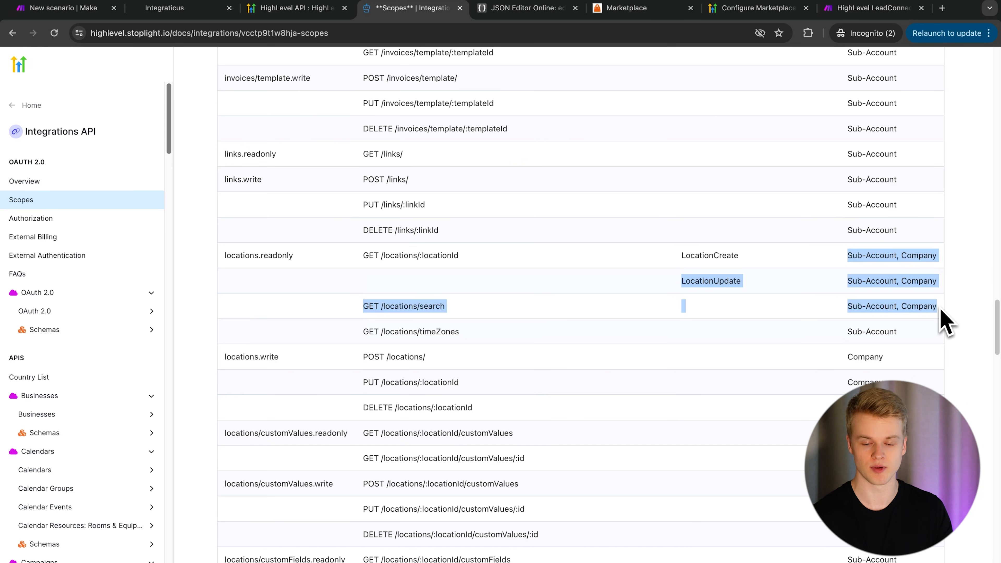
pyautogui.click(614, 291)
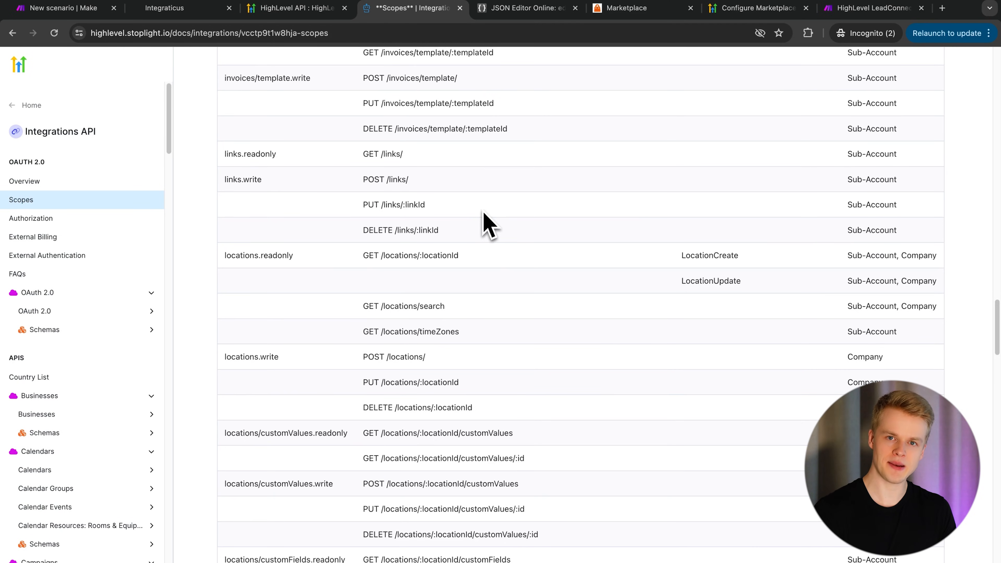
# - Add locations.readonly as a third scope alongside the two calendar scopes
pyautogui.click(623, 10)
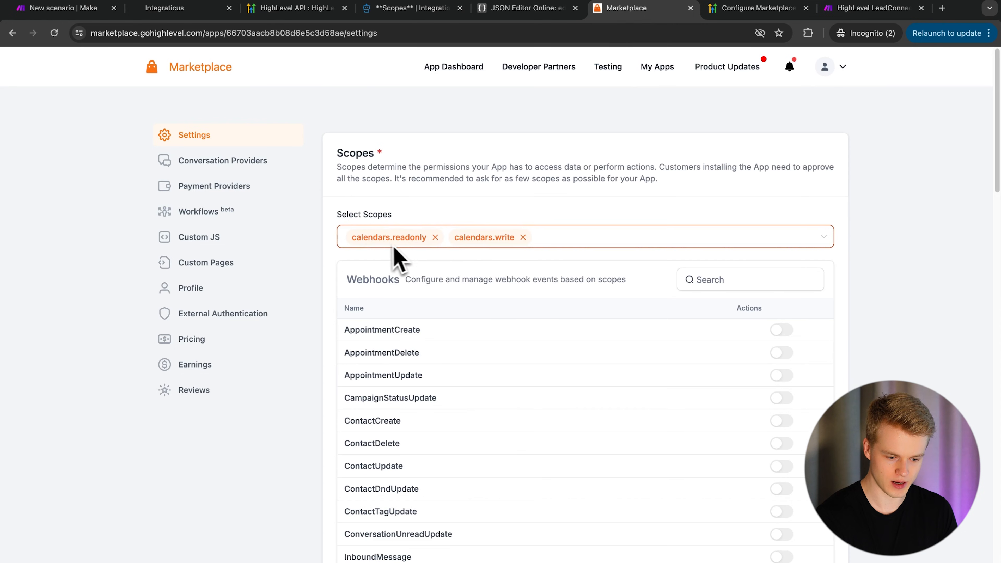
pyautogui.click(575, 243)
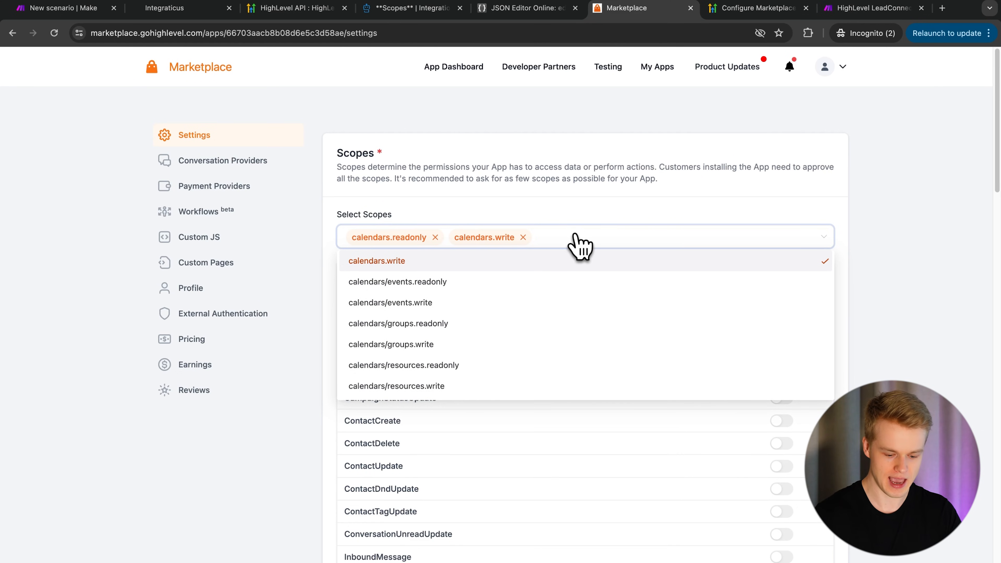
pyautogui.write('location')
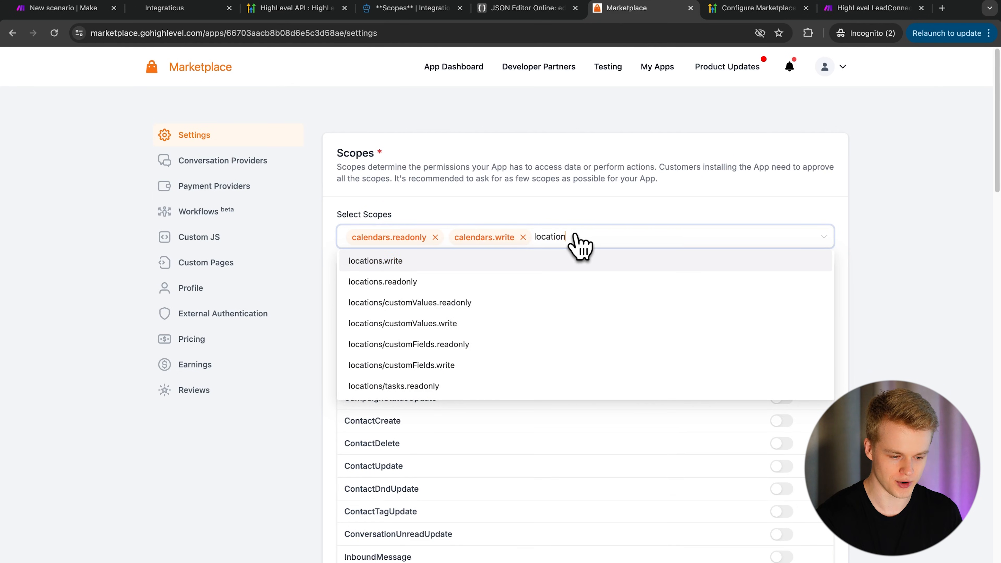
pyautogui.click(397, 282)
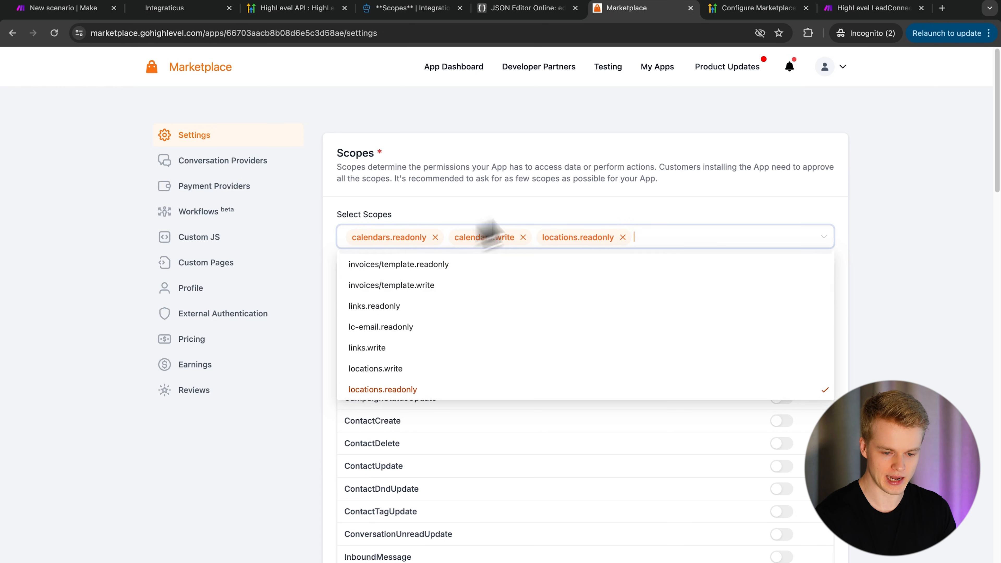
# - Find locations.readonly on the Scopes page and highlight its Sub-Account, Company access
pyautogui.click(412, 8)
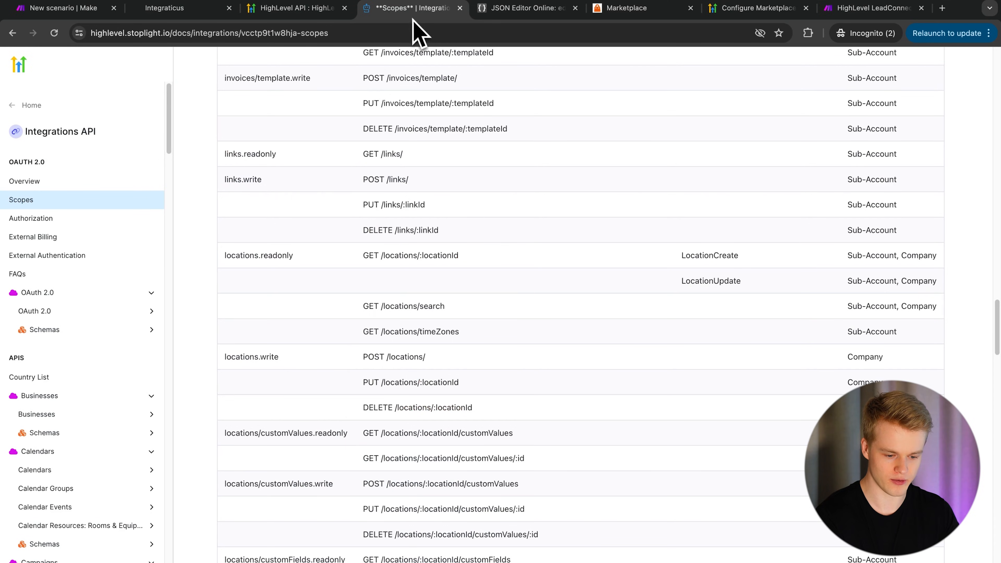
pyautogui.press('super+f')
pyautogui.write('locations.t')
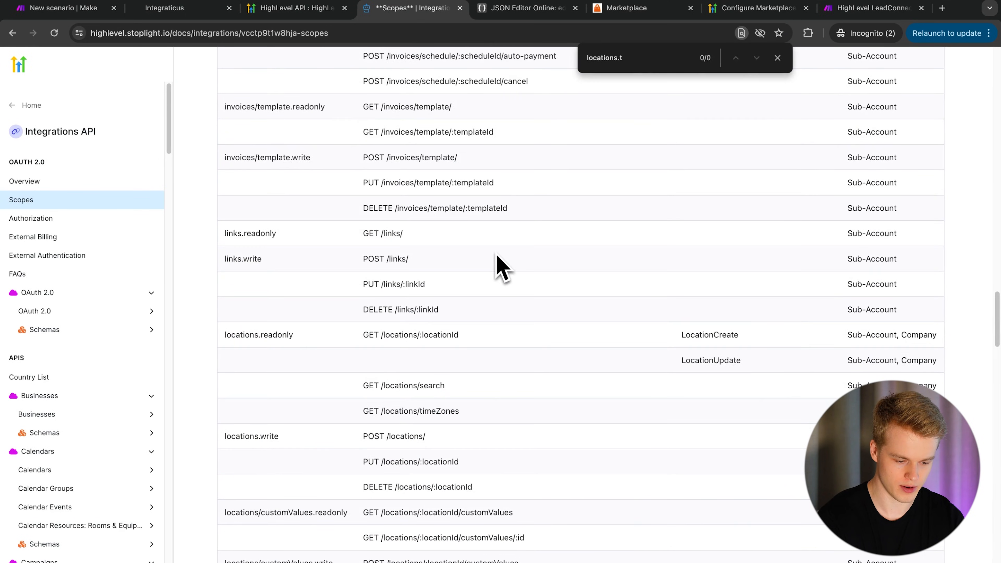
pyautogui.press('BackSpace')
pyautogui.write('rea')
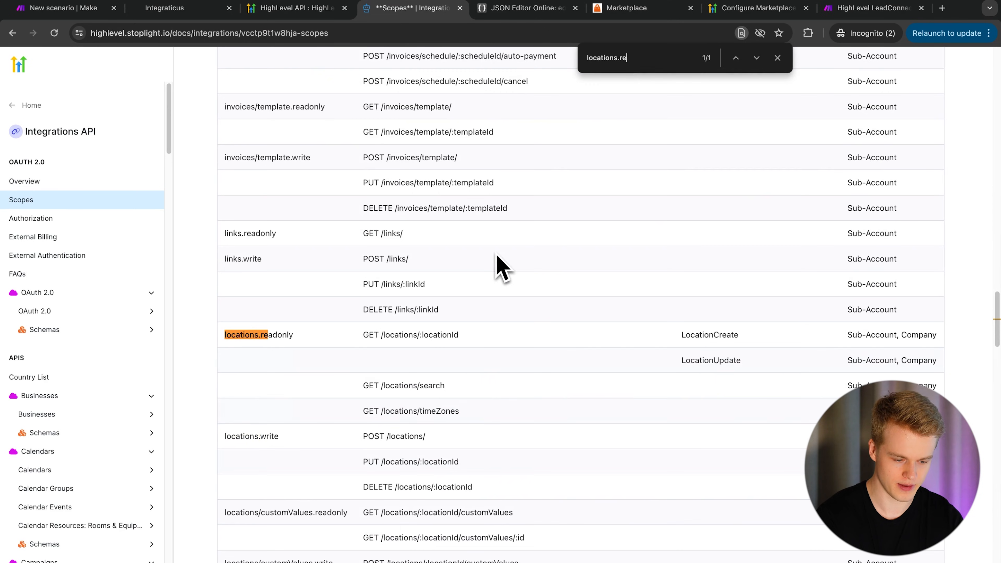
pyautogui.moveTo(825, 339); pyautogui.dragTo(934, 343)
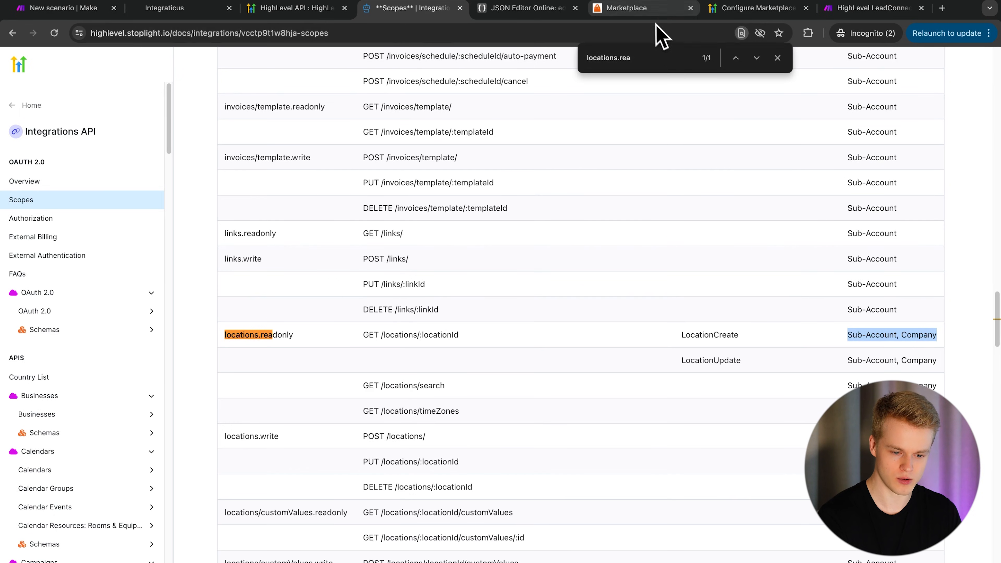
pyautogui.click(652, 10)
# - Scroll through the Marketplace app settings page down to the Redirect URLs section
pyautogui.scroll(-3, 573, 256)
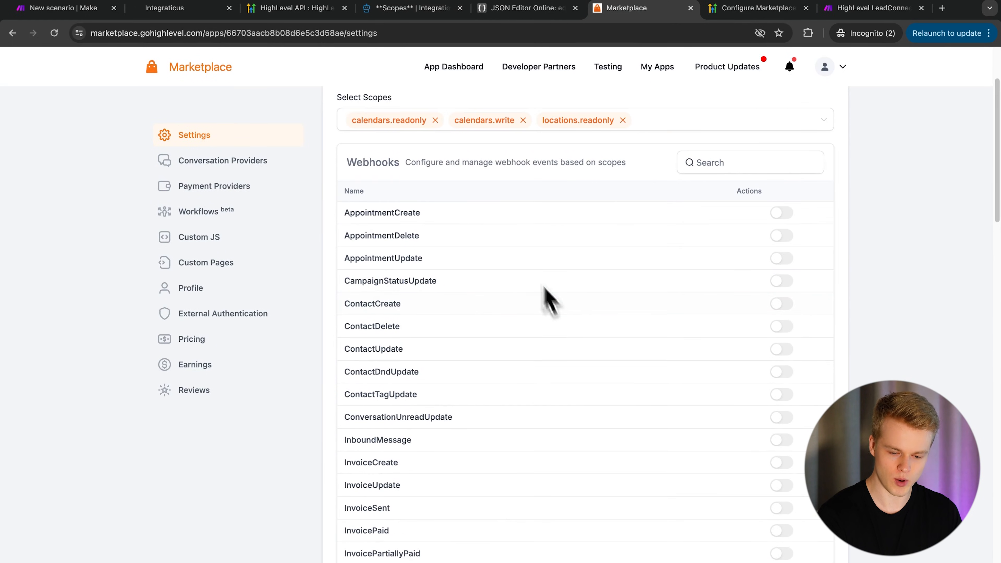
pyautogui.scroll(-4, 587, 374)
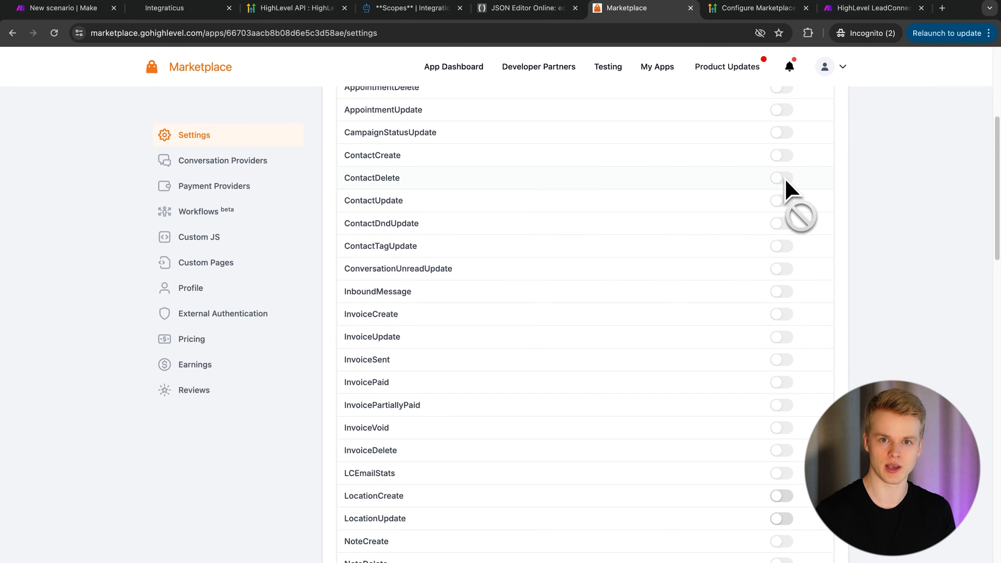
pyautogui.scroll(6, 766, 260)
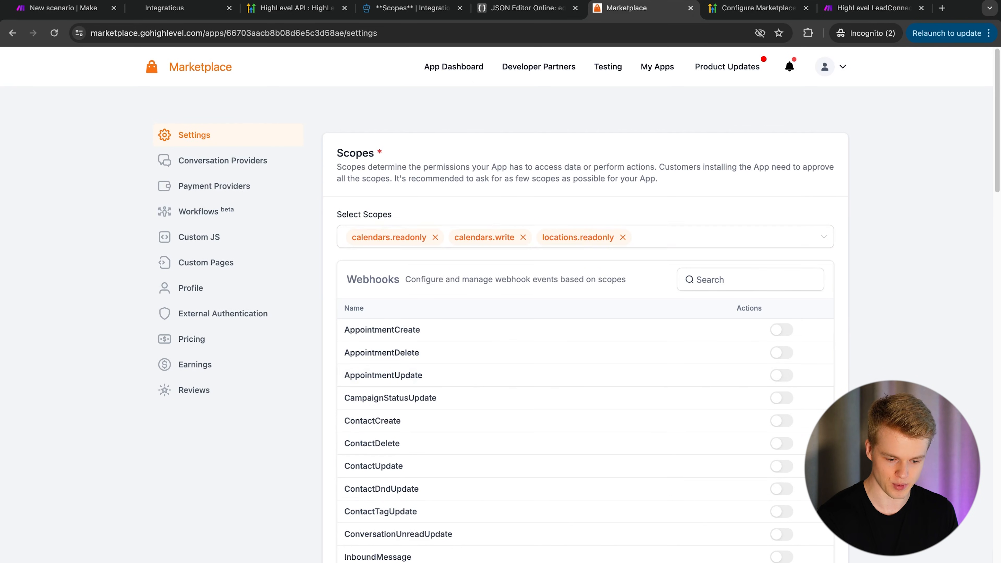
pyautogui.scroll(-15, 554, 291)
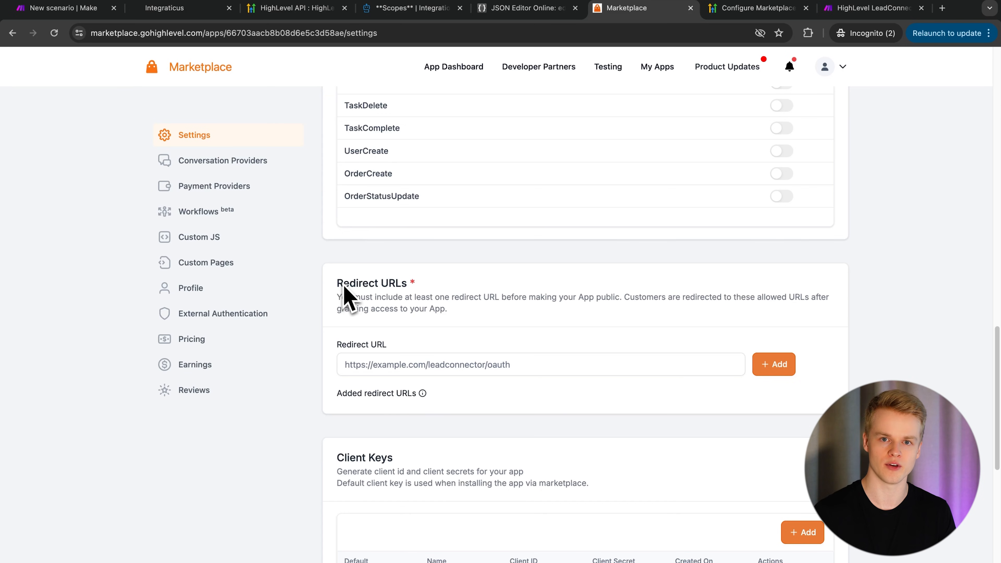
pyautogui.click(350, 361)
pyautogui.write('https://www.integromat.com/oauth/cb/oauth2')
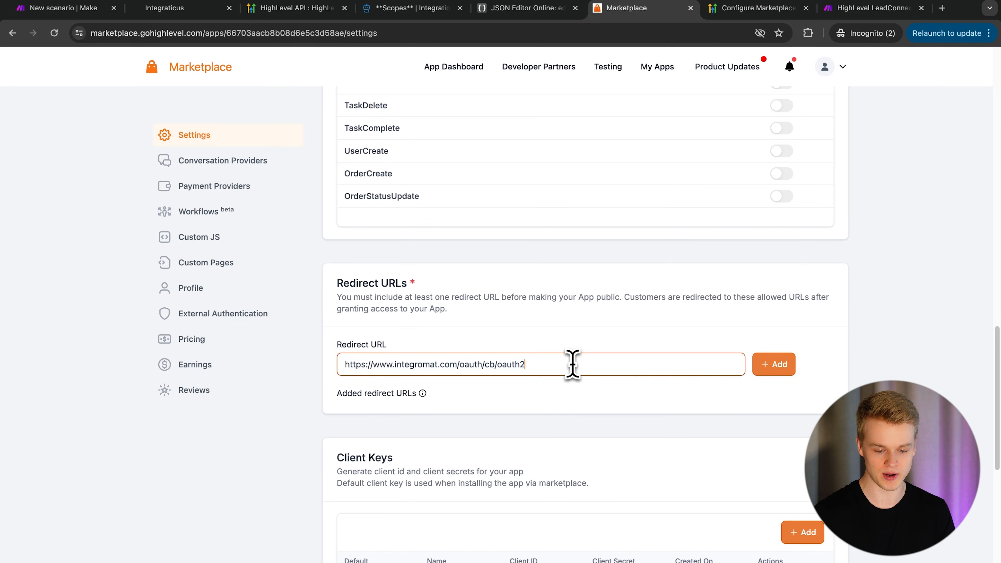
pyautogui.click(783, 373)
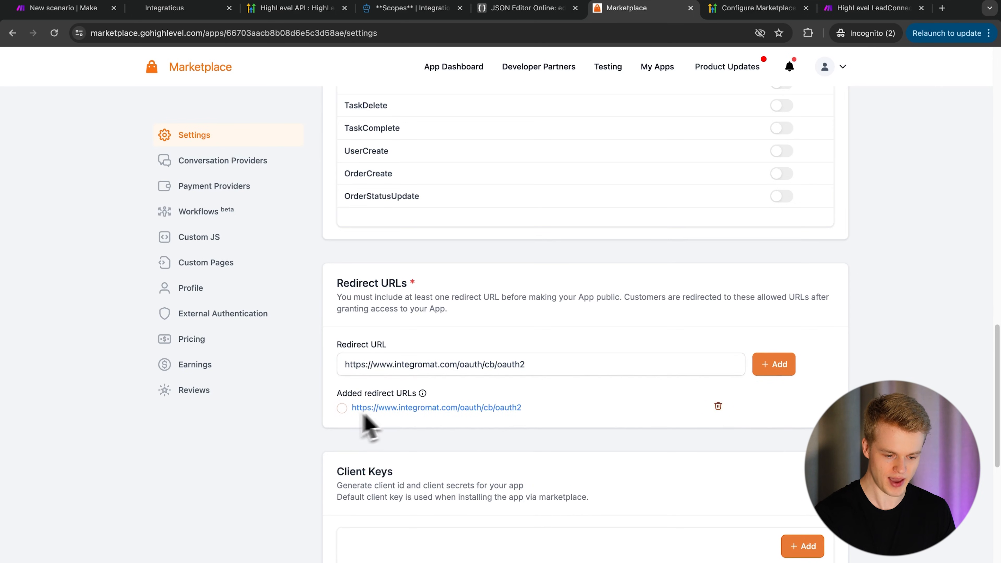
# - Check the word integromat in the added redirect URL, then scroll down to Client Keys
pyautogui.click(551, 366)
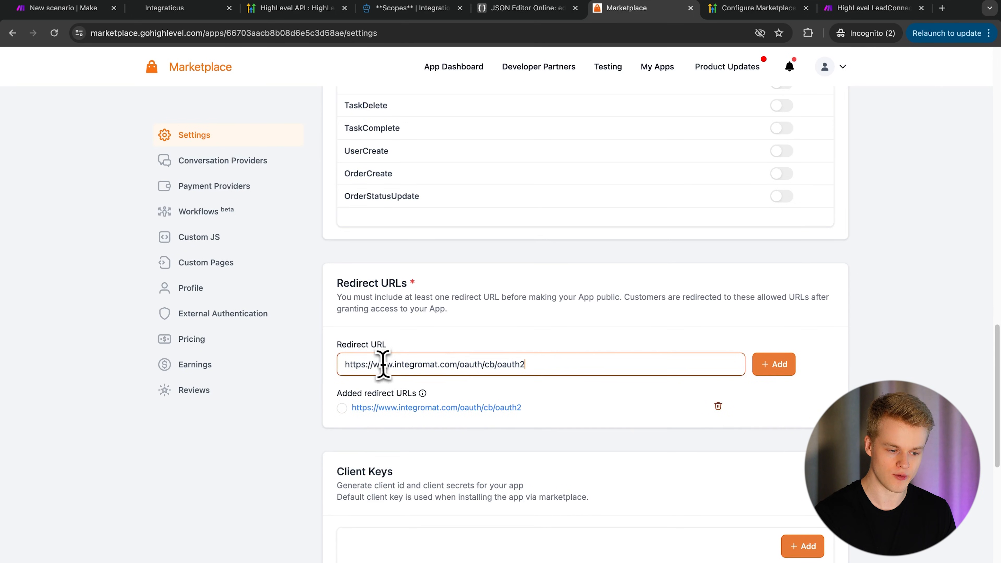
pyautogui.doubleClick(408, 364)
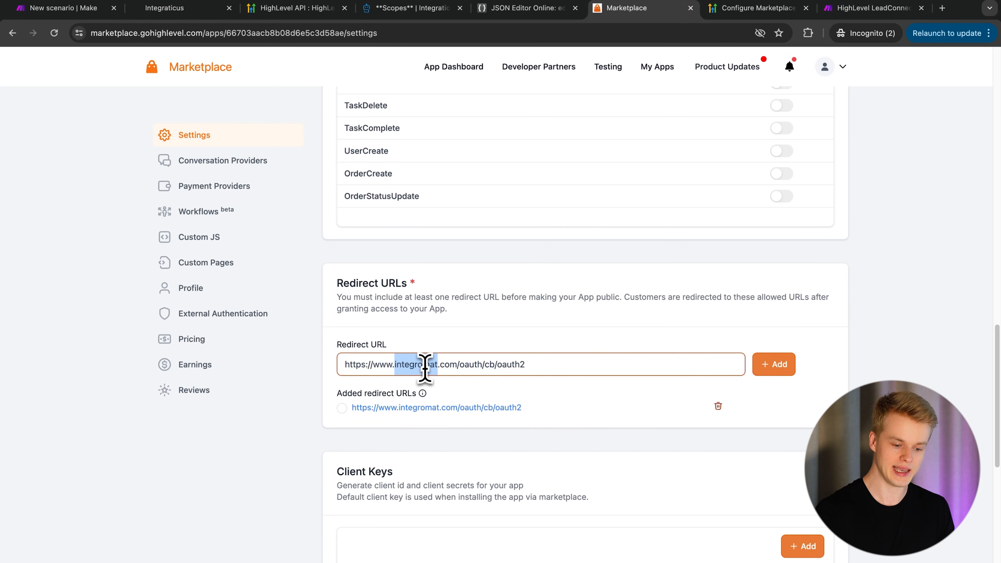
pyautogui.click(508, 323)
pyautogui.doubleClick(412, 362)
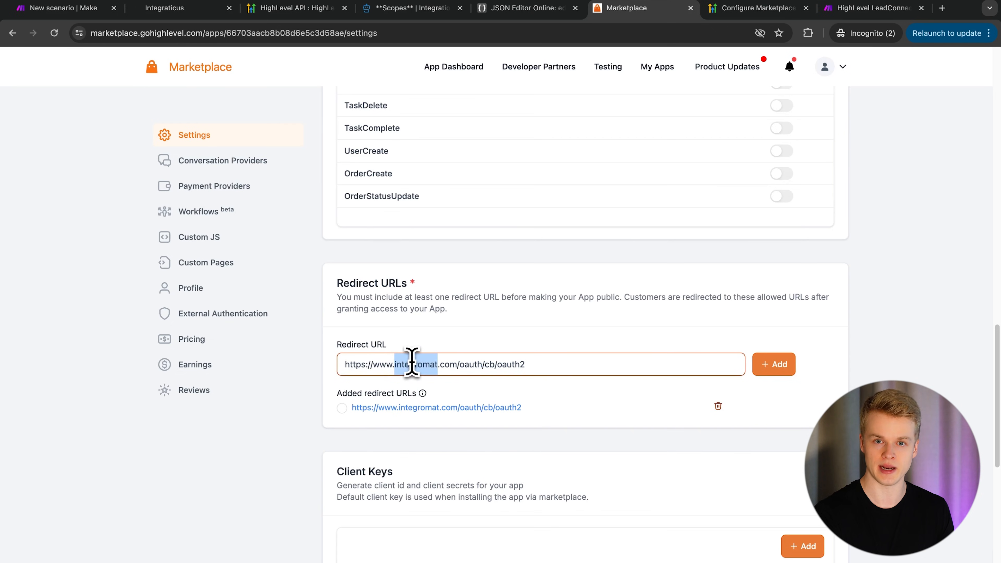
pyautogui.click(535, 284)
pyautogui.scroll(-4, 535, 284)
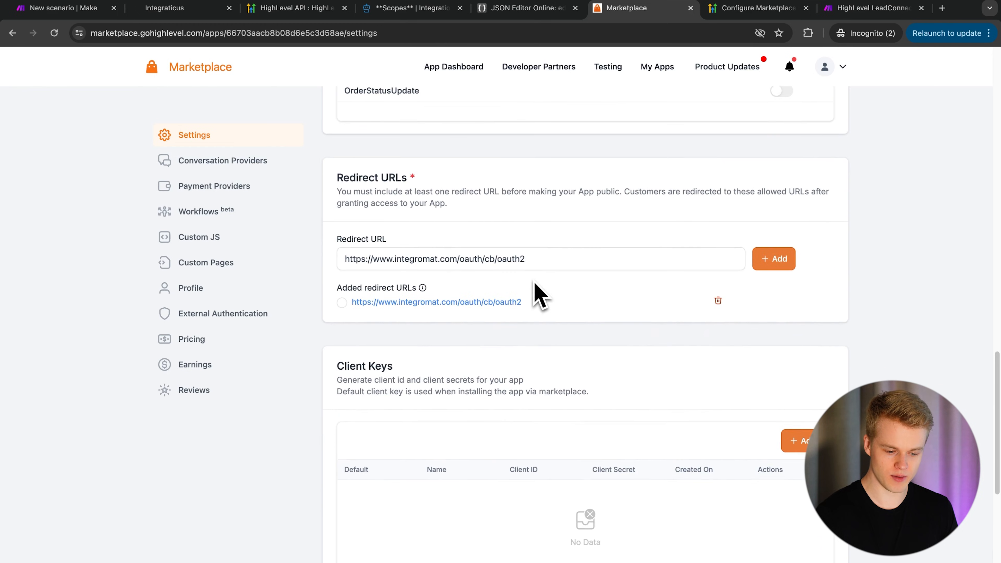
pyautogui.scroll(-1, 533, 282)
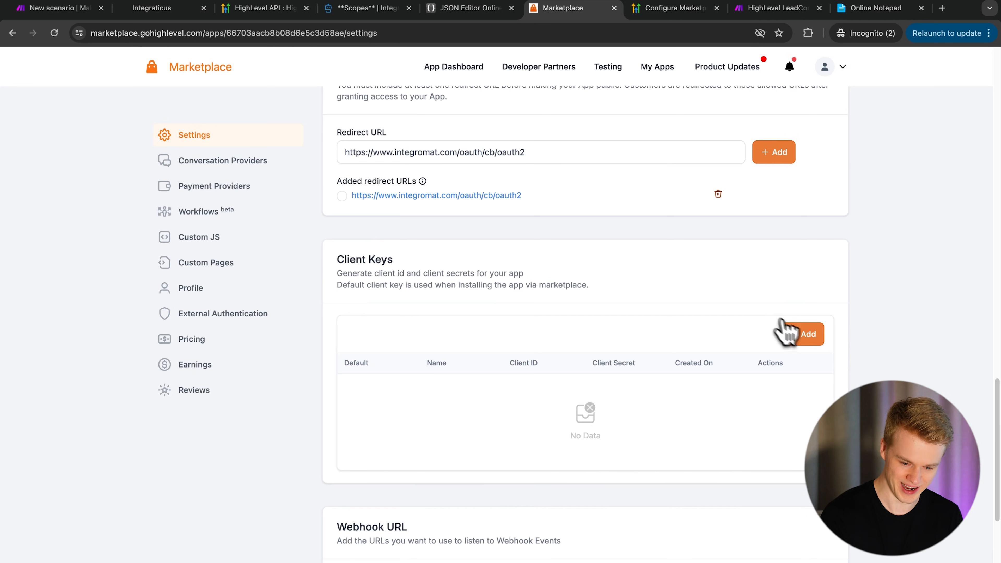
# - Create a client key named 'Intractgraticus Credentials' and copy its Client ID
pyautogui.click(810, 339)
pyautogui.click(478, 339)
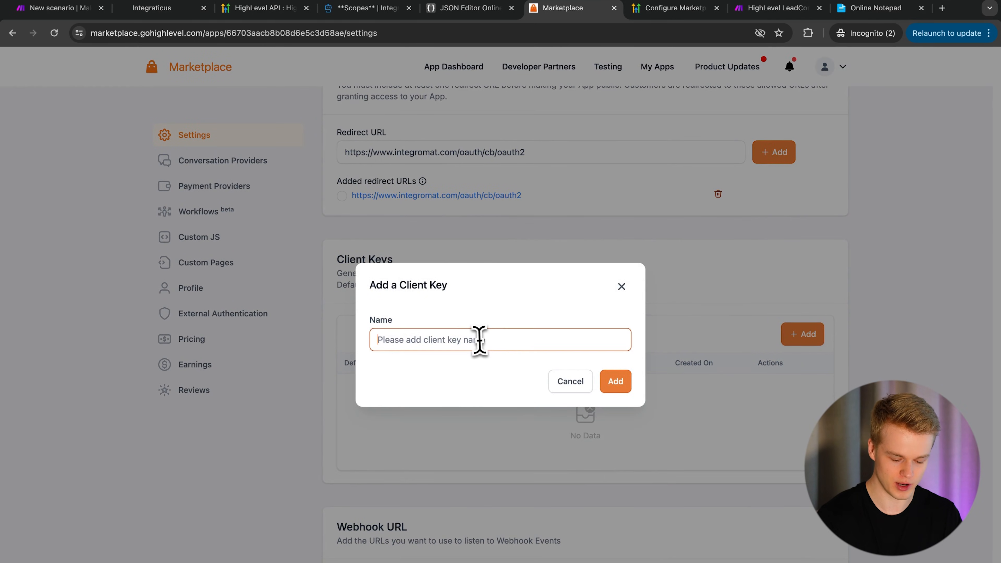
pyautogui.write('Intract')
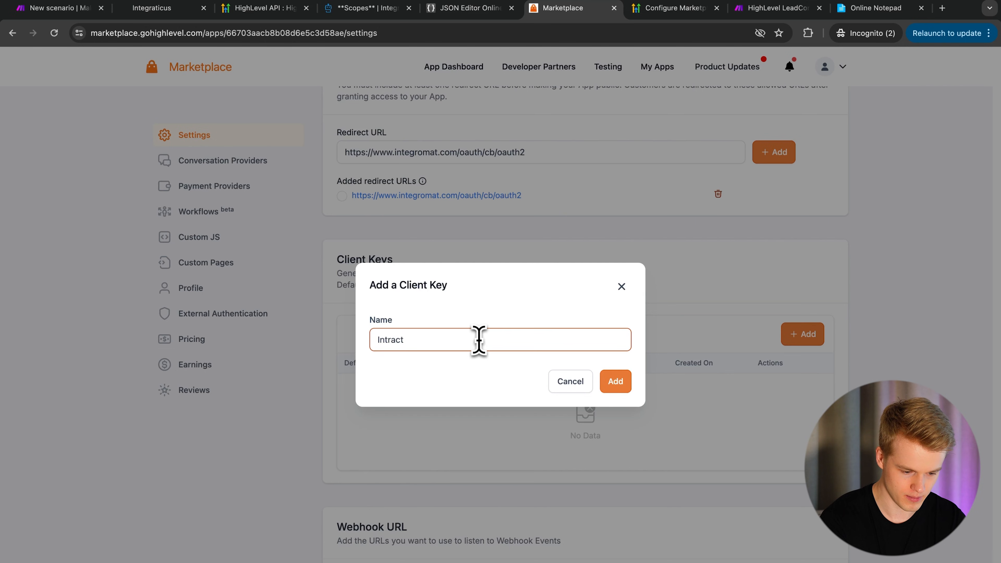
pyautogui.write('graticus Credentials')
pyautogui.click(615, 381)
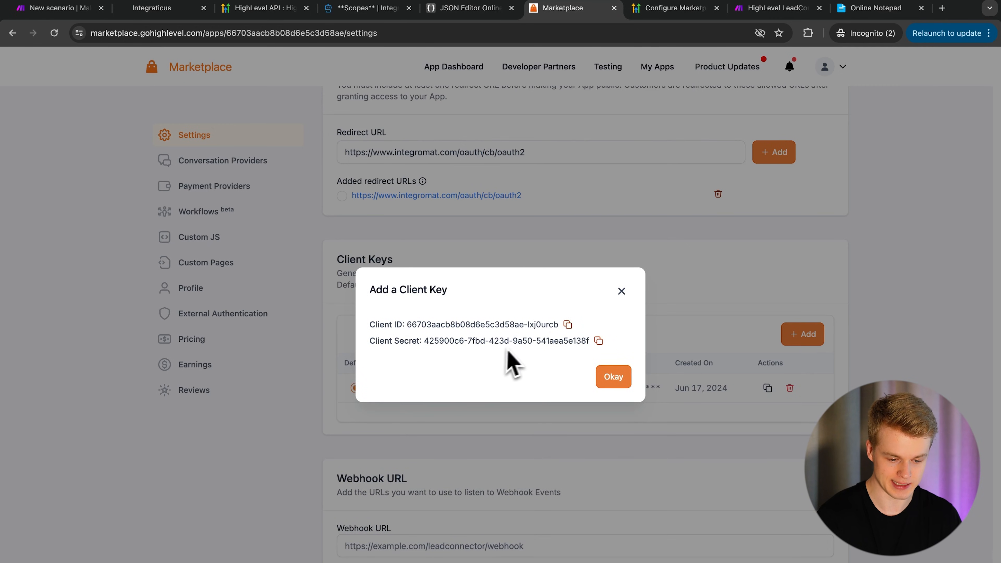
pyautogui.click(568, 324)
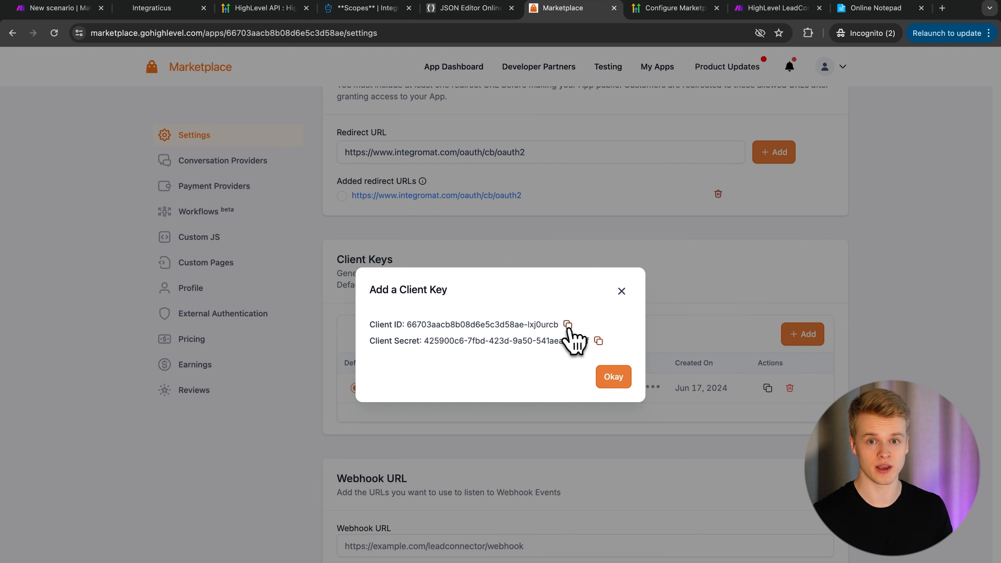
pyautogui.click(567, 324)
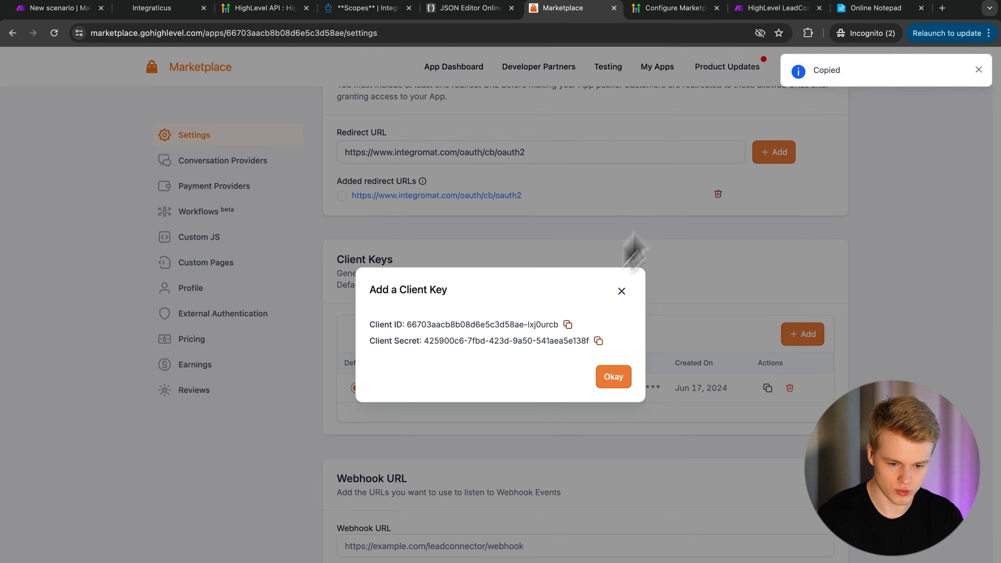
pyautogui.click(874, 11)
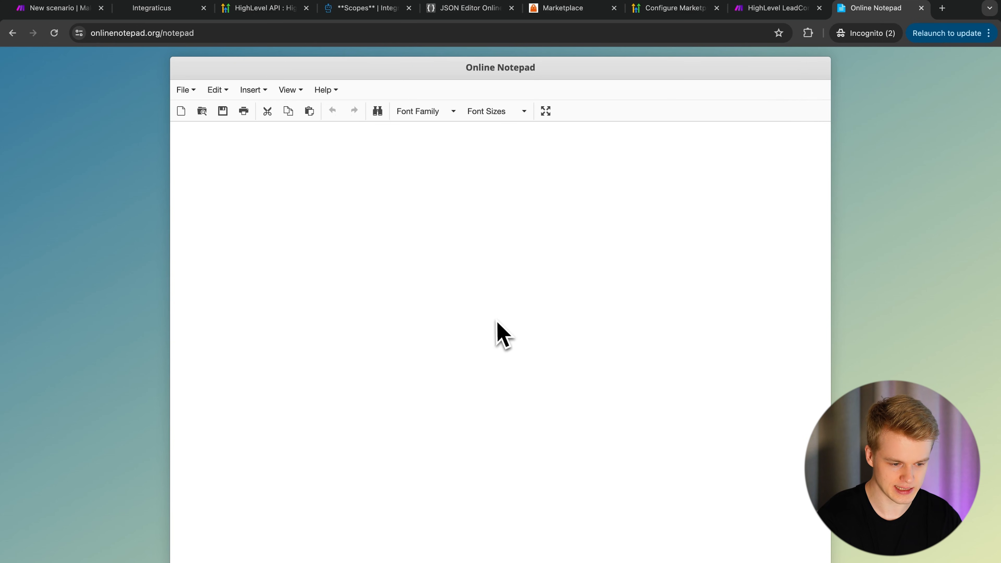
# - Save the Client ID and Client Secret on two separate lines in Online Notepad
pyautogui.press('super+v')
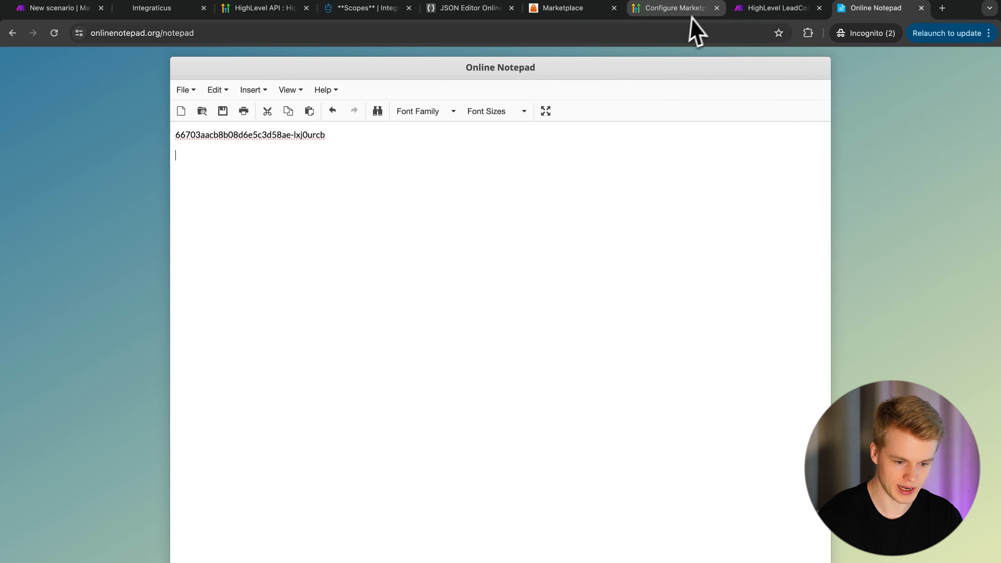
pyautogui.click(573, 11)
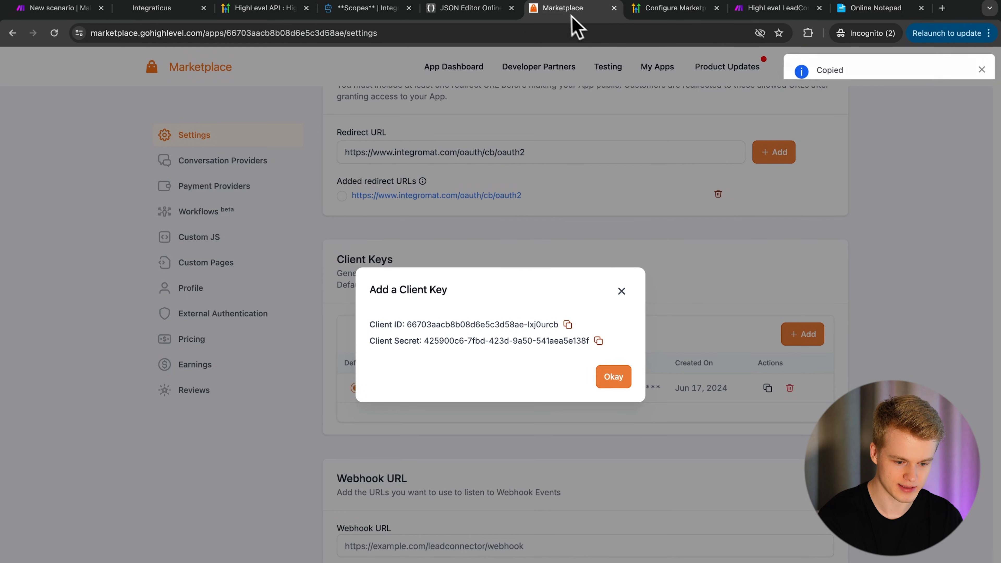
pyautogui.click(598, 340)
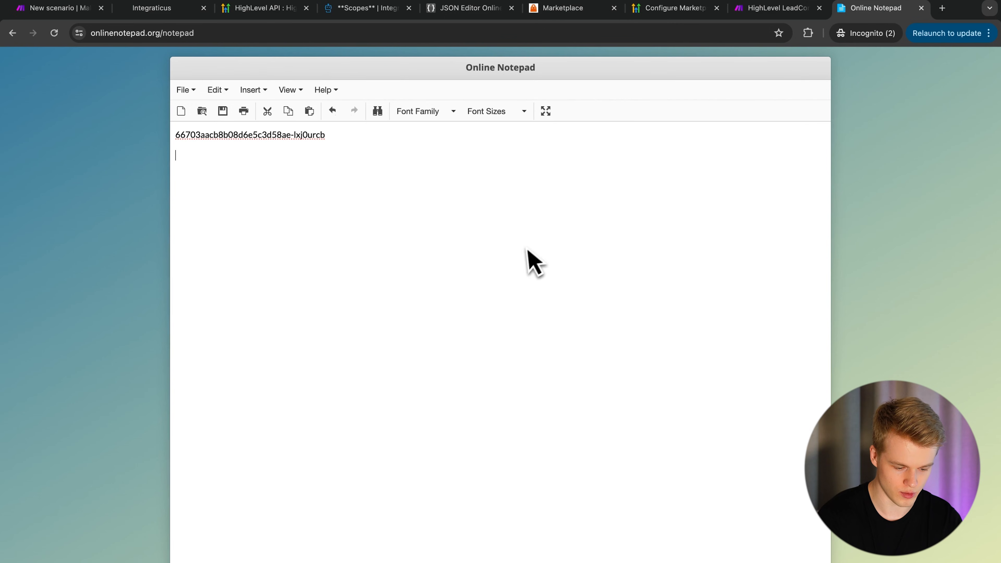
pyautogui.press('super+v')
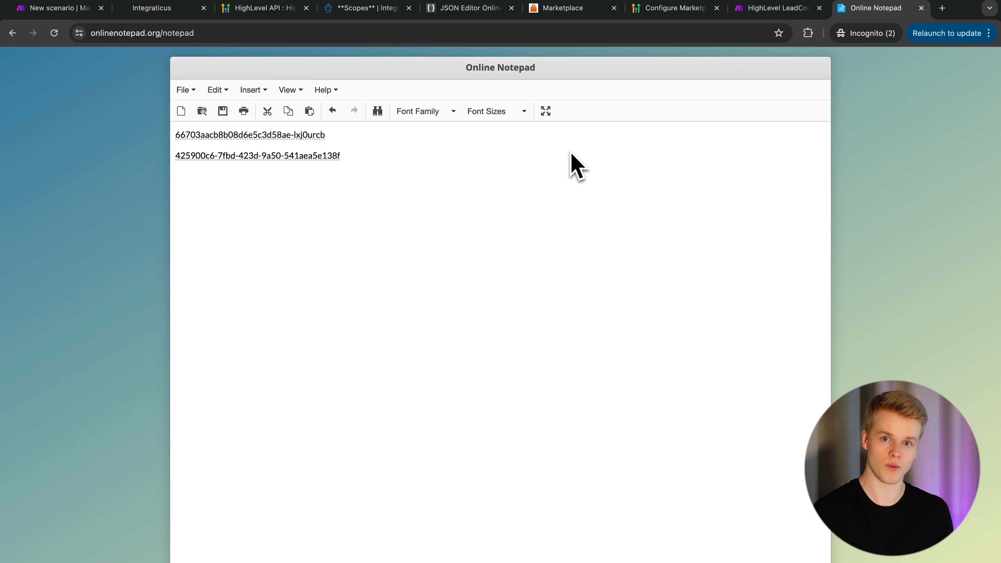
pyautogui.click(572, 8)
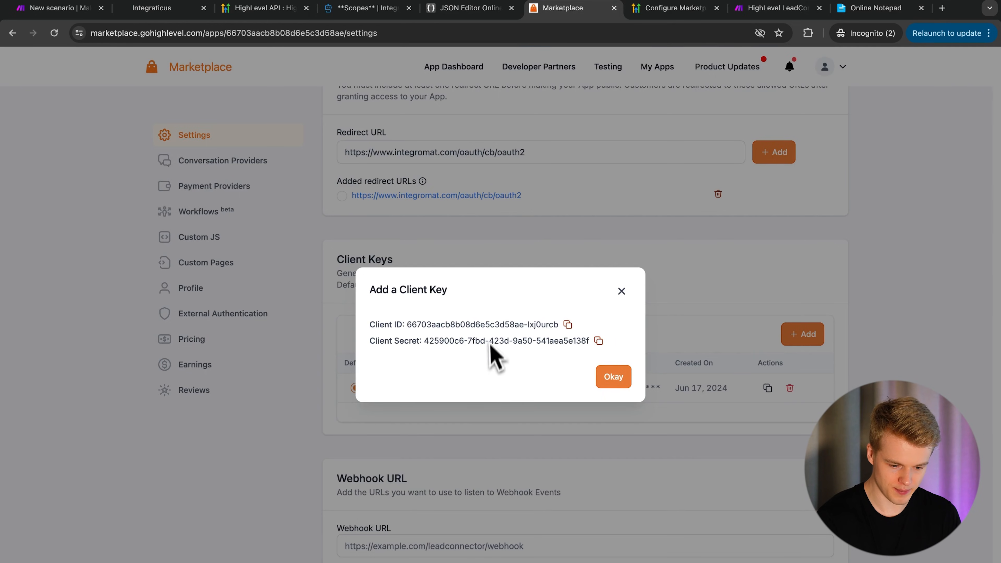
# - Close the client key dialog, scroll past Webhook URL and SSO, and save the app settings
pyautogui.click(614, 378)
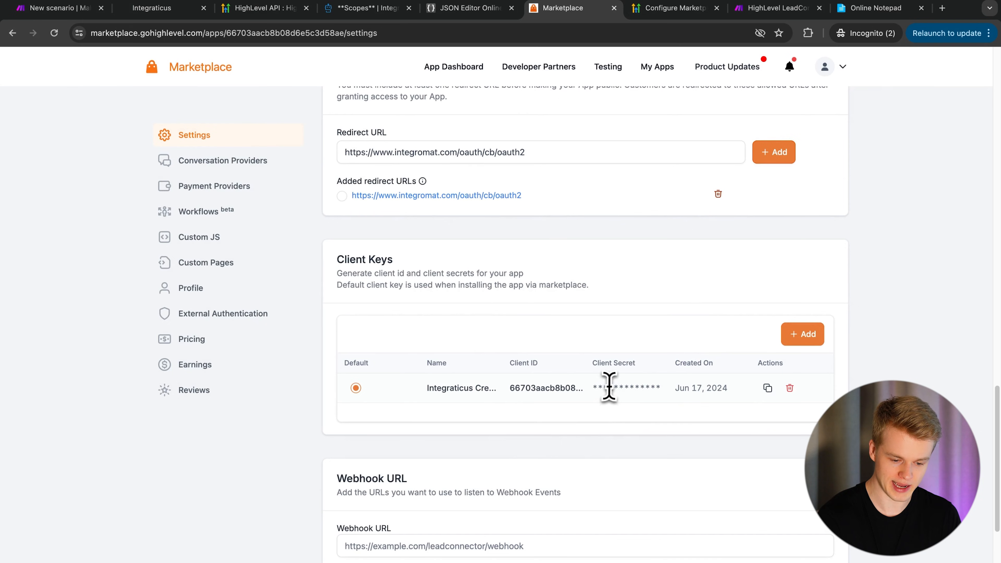
pyautogui.doubleClick(614, 385)
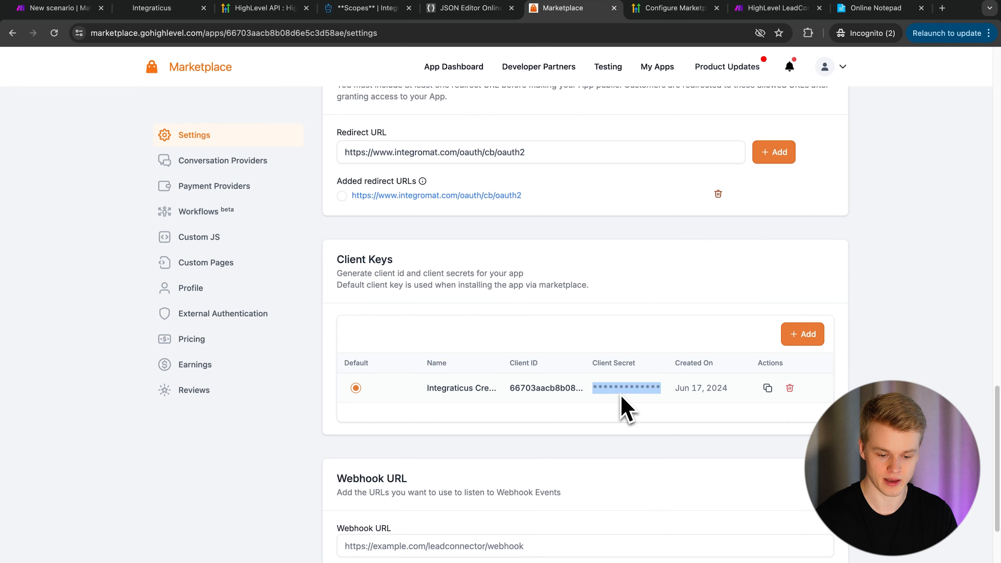
pyautogui.scroll(-5, 526, 489)
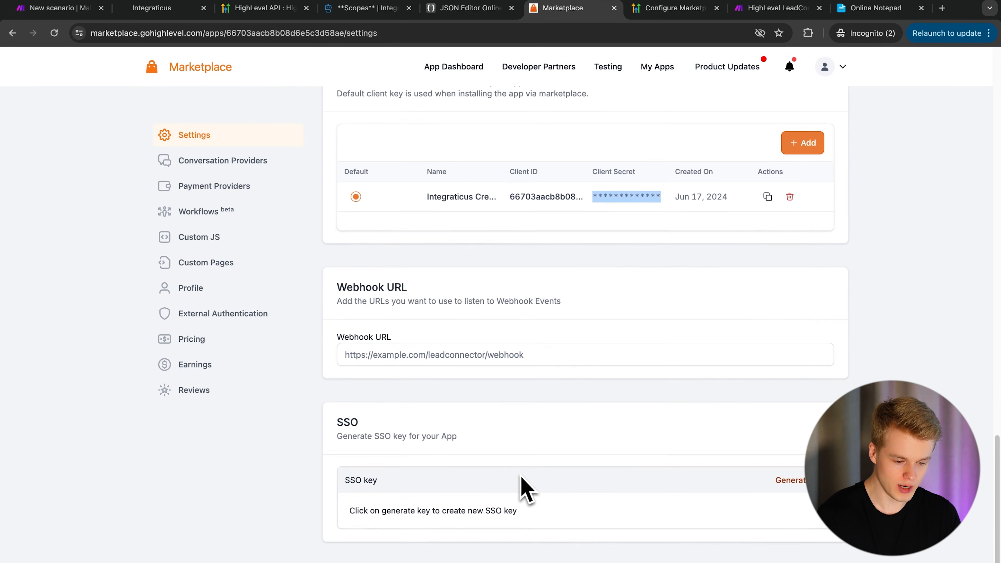
pyautogui.click(462, 349)
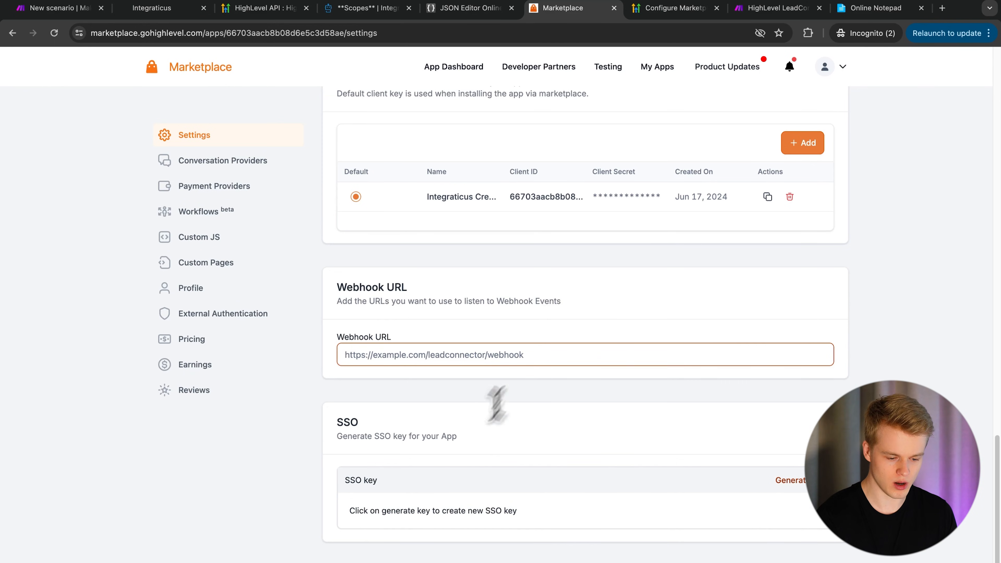
pyautogui.scroll(-3, 496, 403)
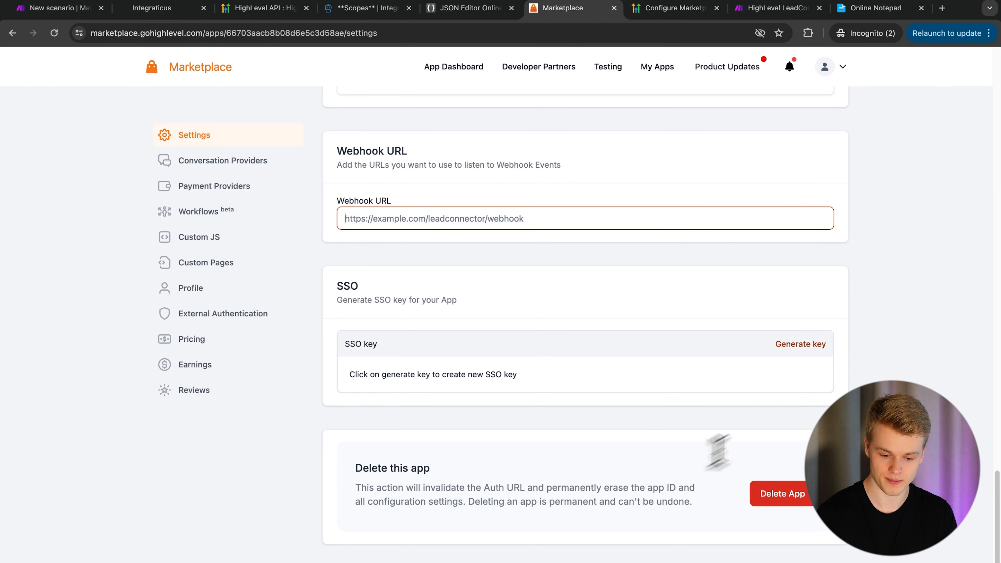
pyautogui.click(879, 441)
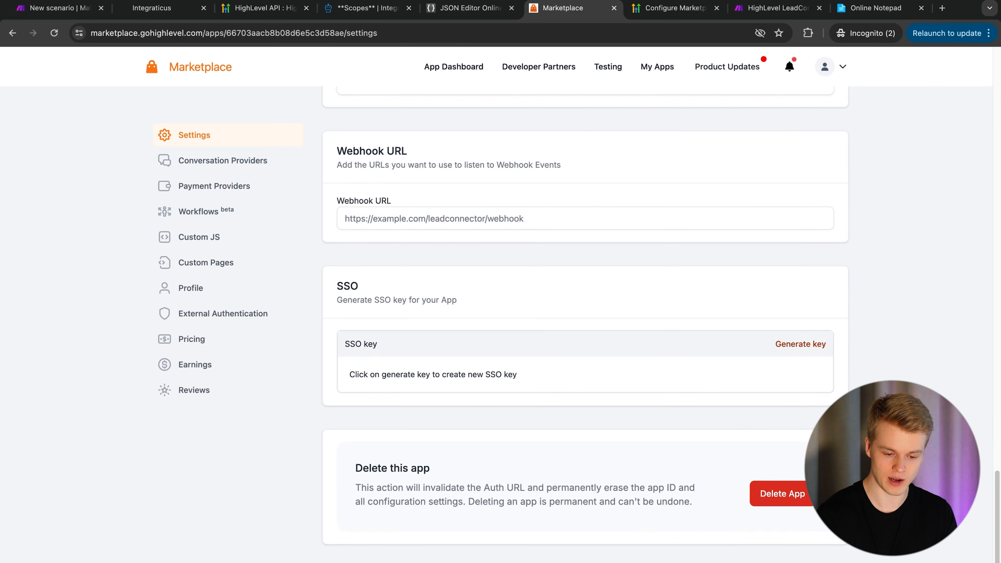
pyautogui.scroll(-15, 420, 395)
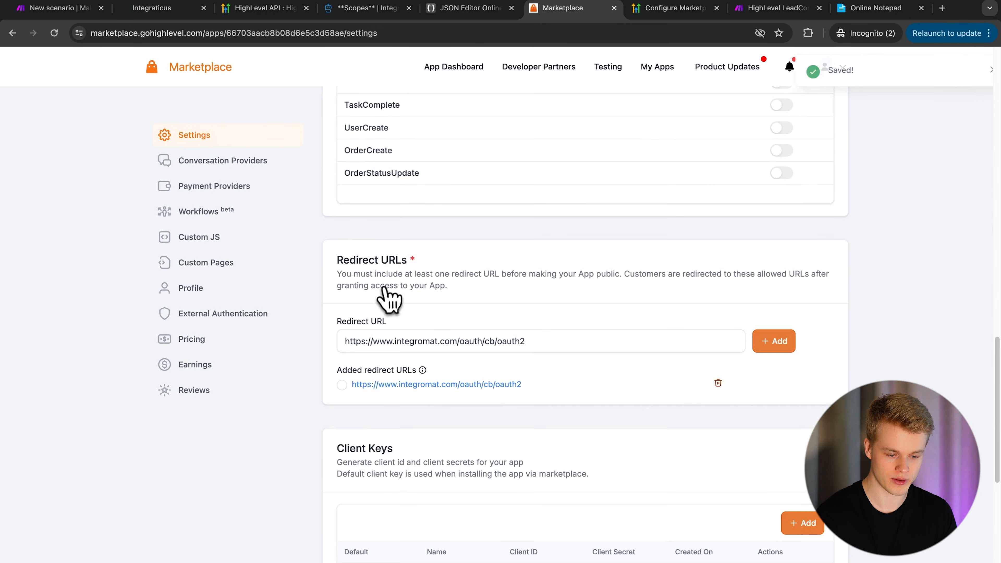
# - Verify the selected scopes calendars.readonly, calendars.write and locations.readonly against the Scopes documentation
pyautogui.click(342, 385)
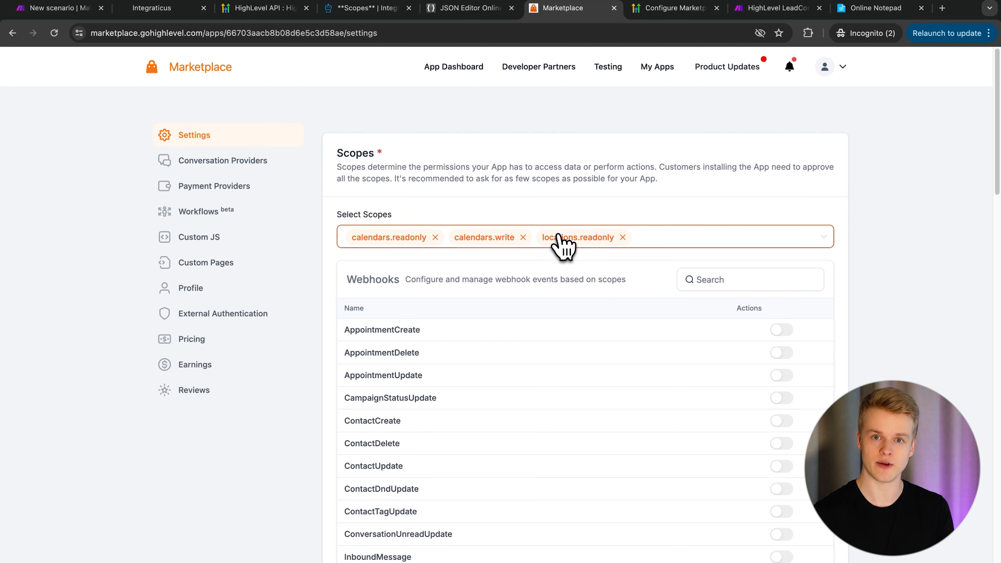
pyautogui.click(723, 239)
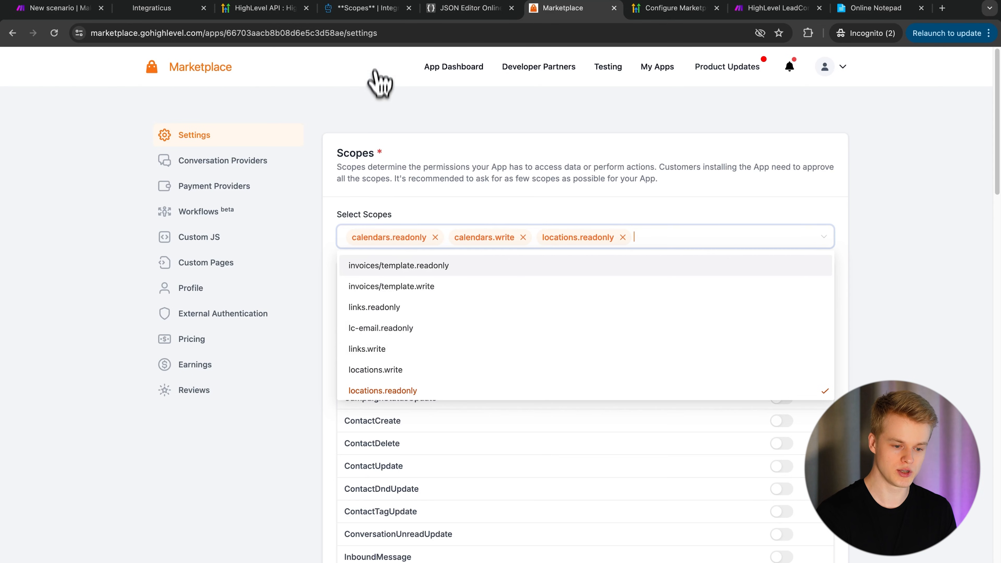
pyautogui.click(372, 8)
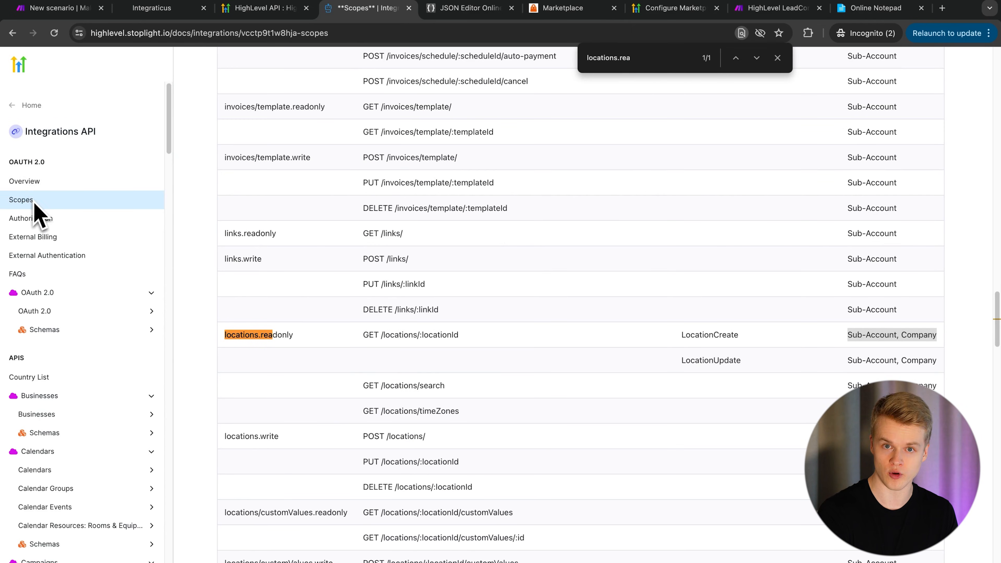
pyautogui.click(579, 9)
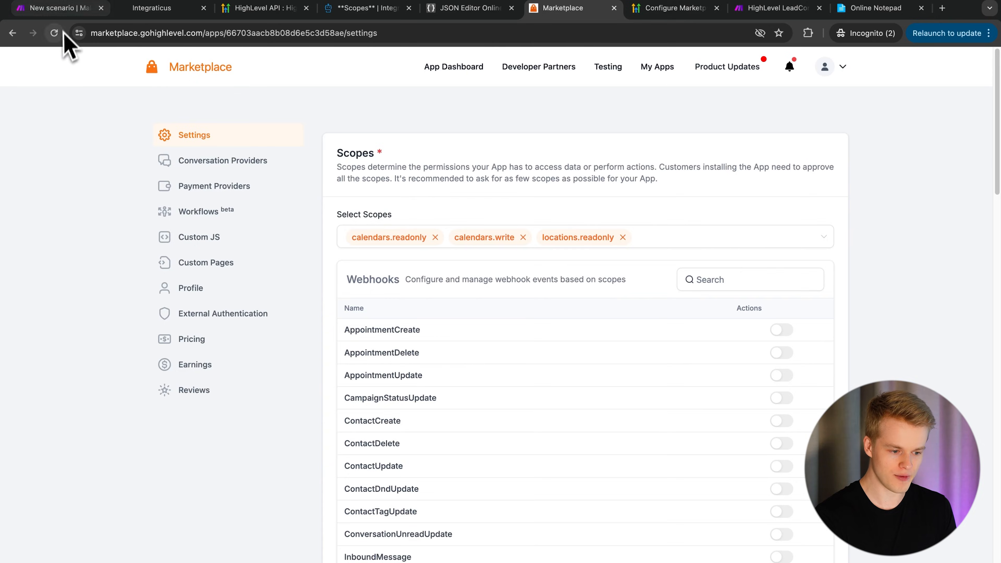
pyautogui.click(67, 9)
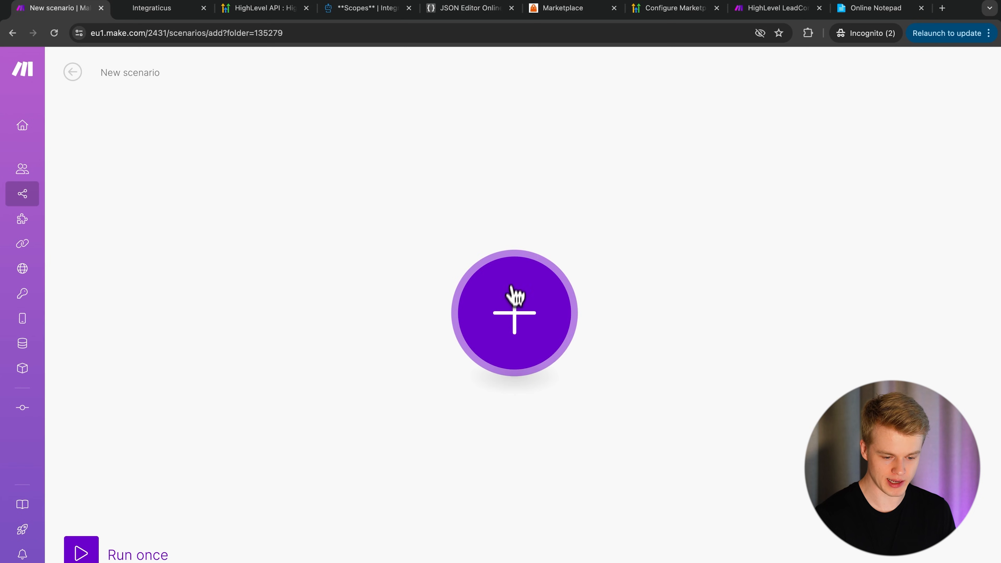
# - Add Tools › Set multiple variables as the scenario's first module
pyautogui.click(512, 301)
pyautogui.click(637, 330)
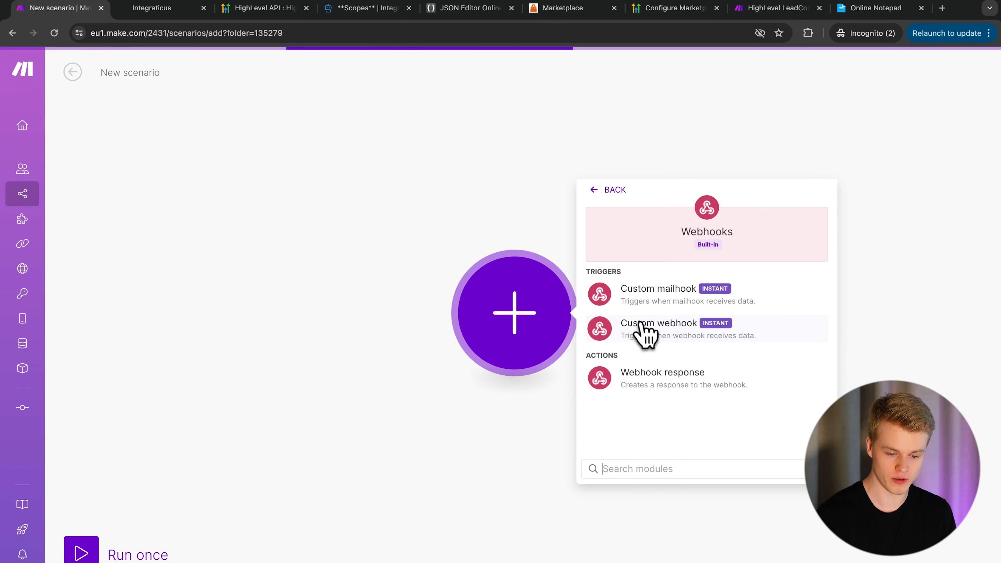
pyautogui.click(450, 234)
pyautogui.click(508, 314)
pyautogui.click(614, 293)
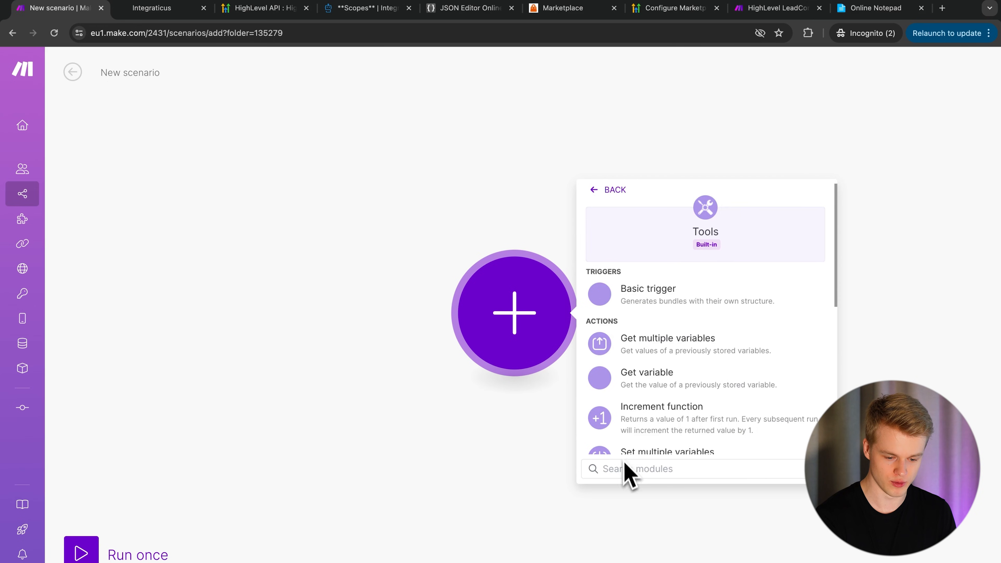
pyautogui.scroll(-1, 654, 449)
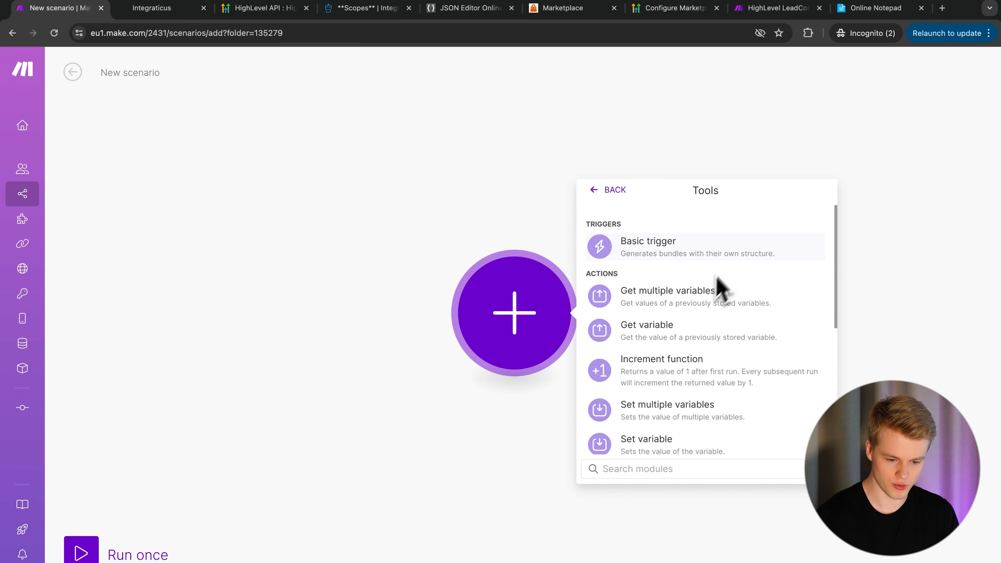
pyautogui.click(662, 415)
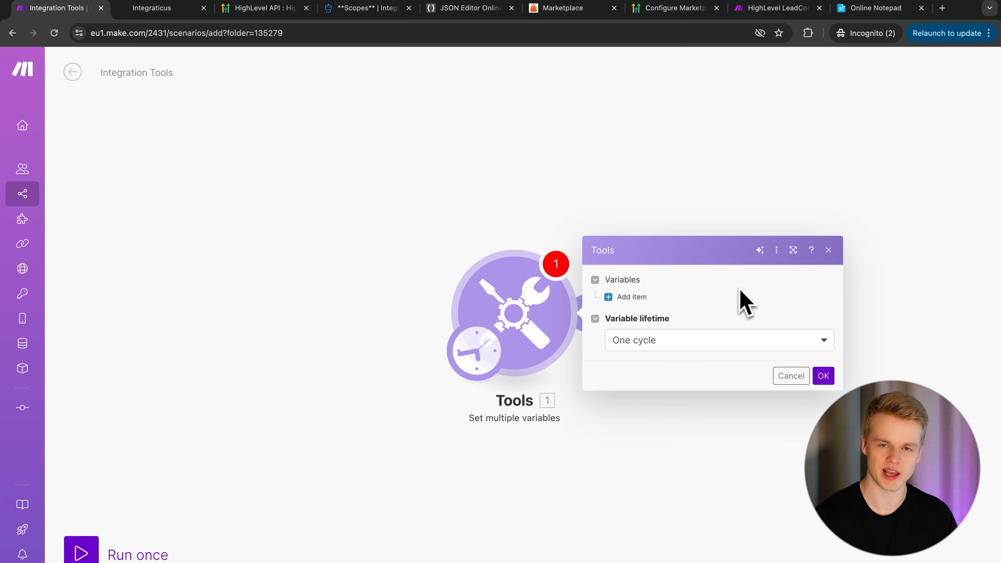
# - Add a location_id variable holding the location ID from the HighLevel page address
pyautogui.click(624, 300)
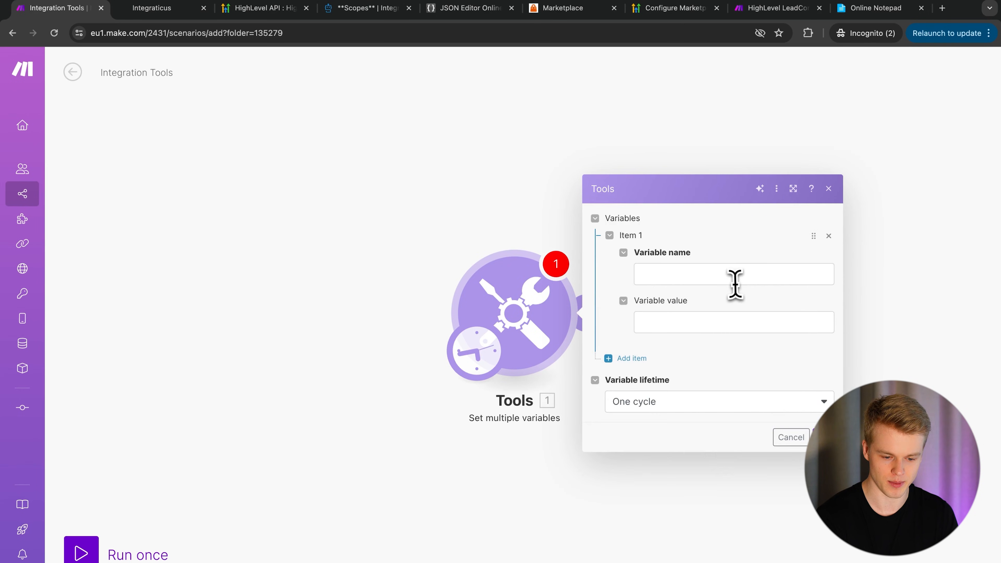
pyautogui.click(671, 274)
pyautogui.write('location_id')
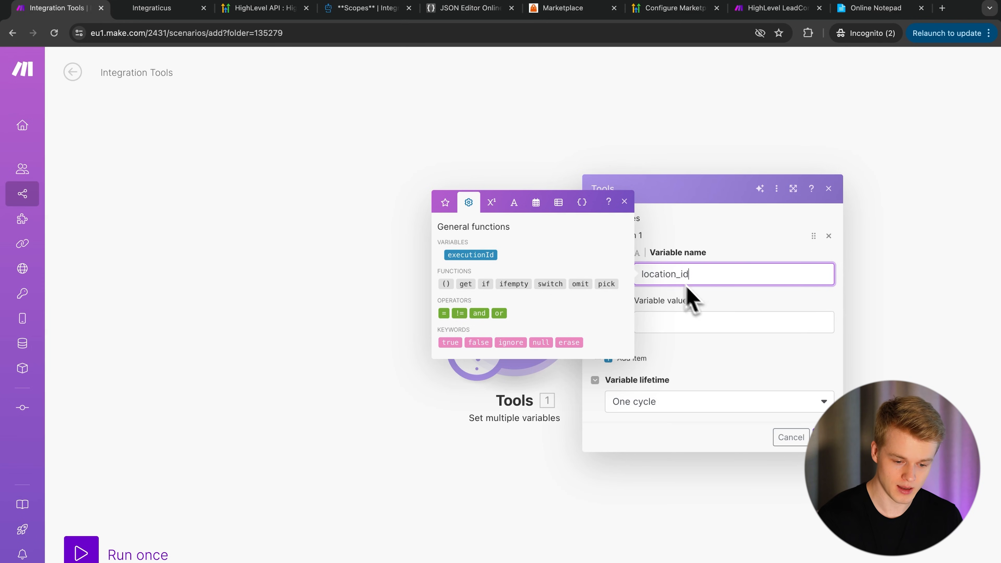
pyautogui.click(721, 321)
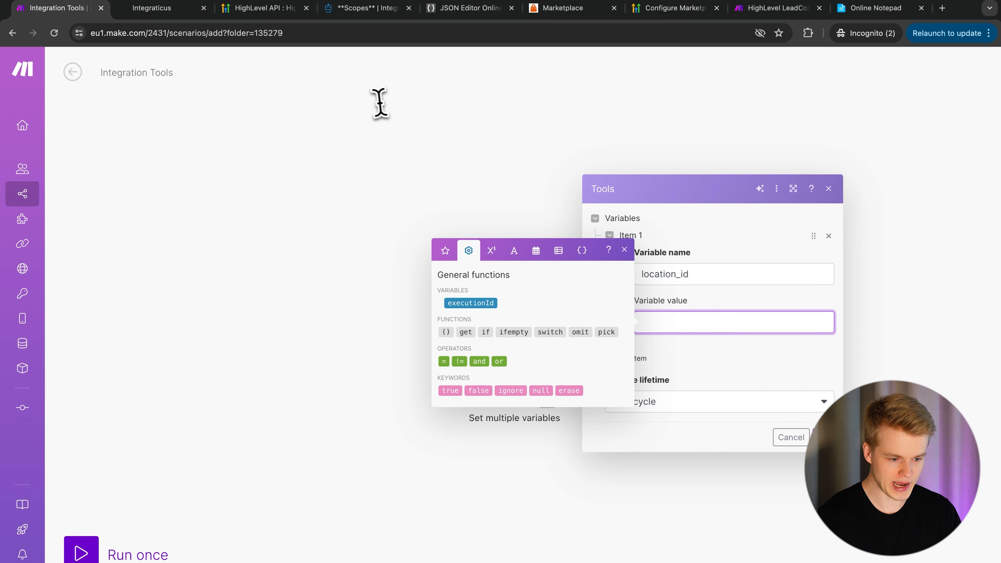
pyautogui.click(165, 8)
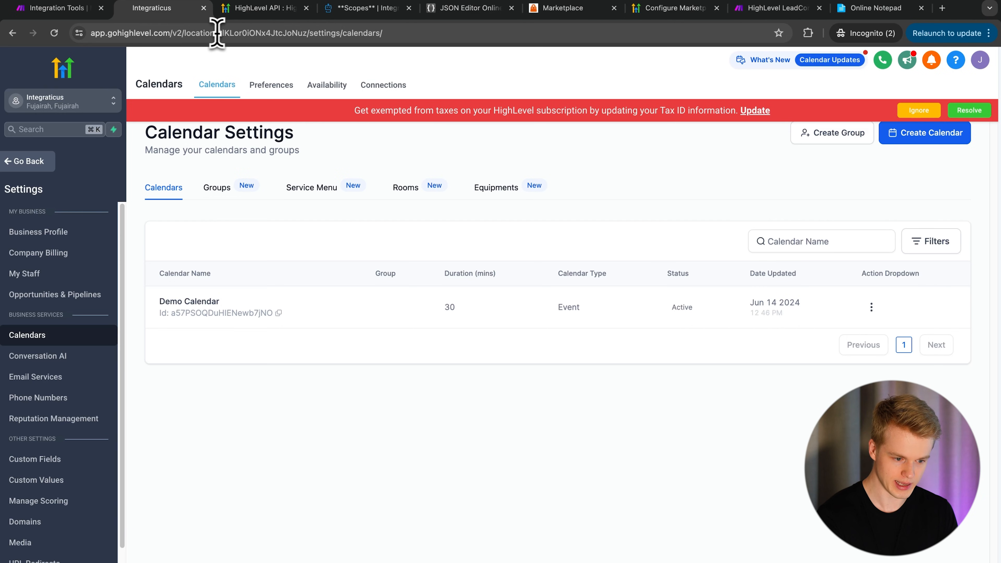
pyautogui.click(250, 32)
pyautogui.doubleClick(250, 32)
pyautogui.press('super+c')
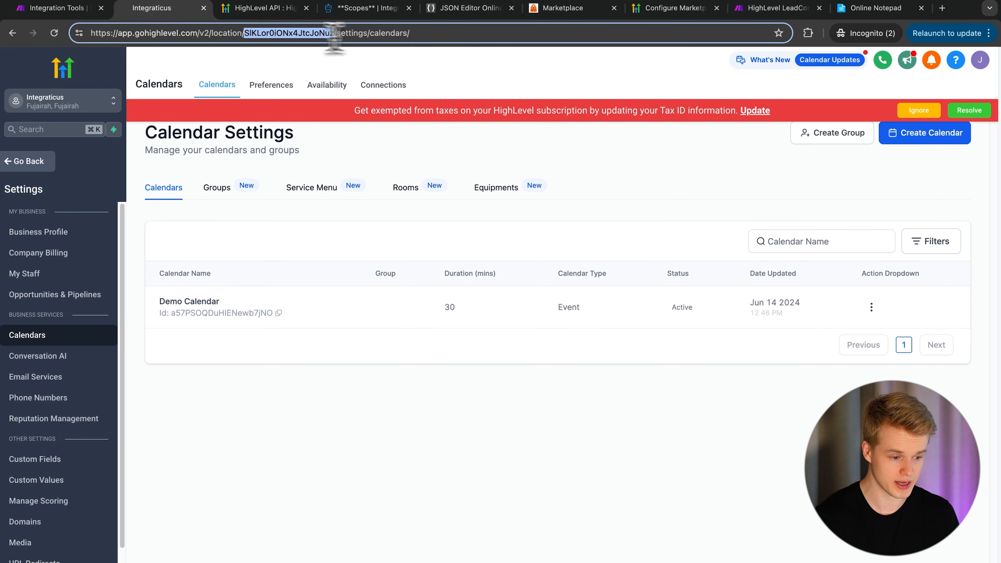
pyautogui.click(61, 11)
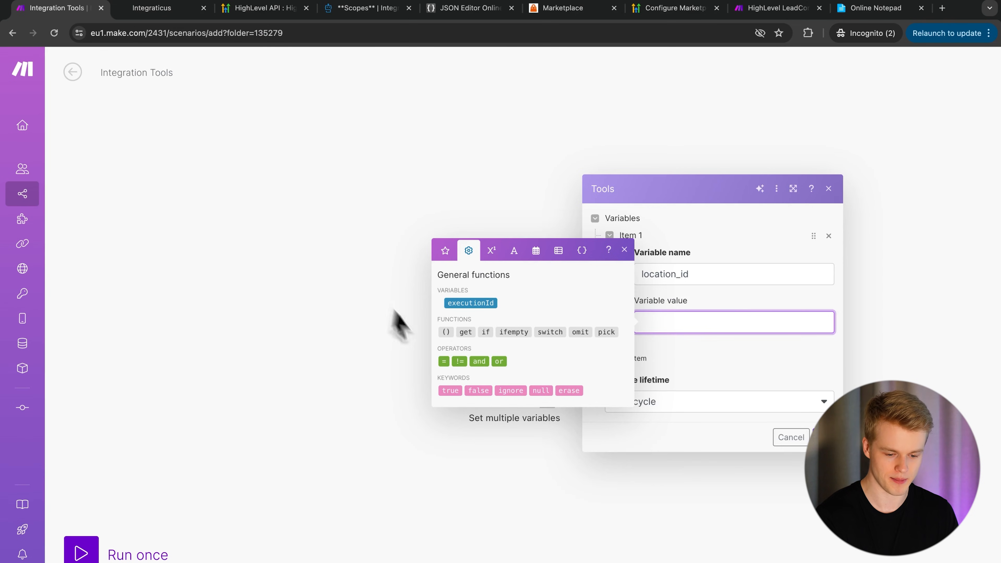
pyautogui.press('super+v')
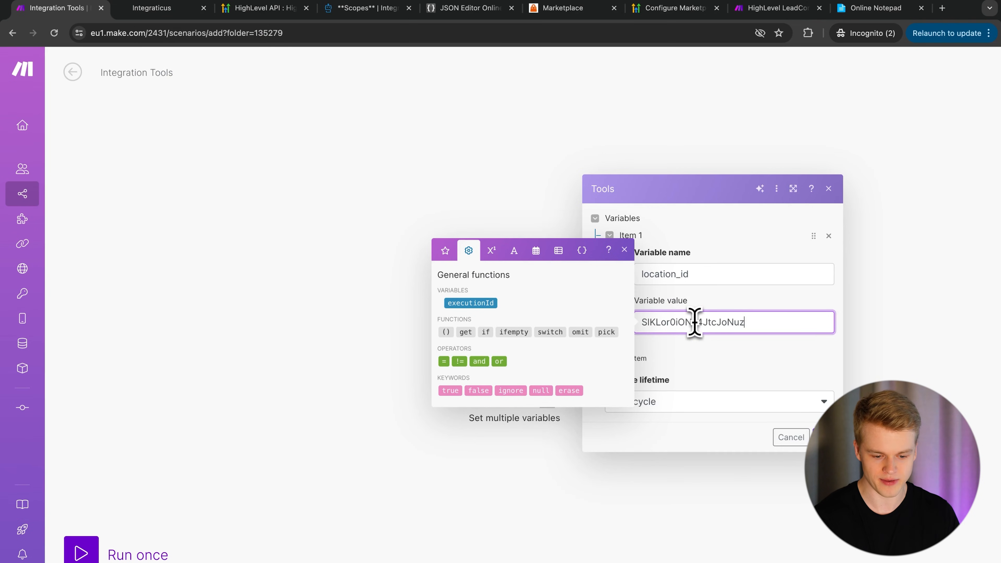
pyautogui.click(748, 255)
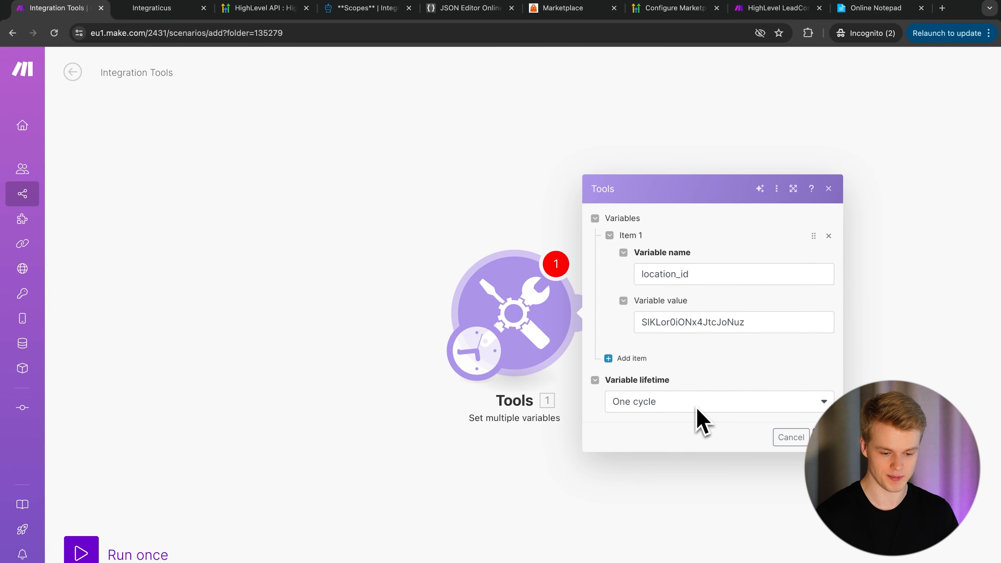
# - Add a calendar_id variable with the Demo Calendar's ID, then add a third item
pyautogui.click(630, 363)
pyautogui.click(672, 335)
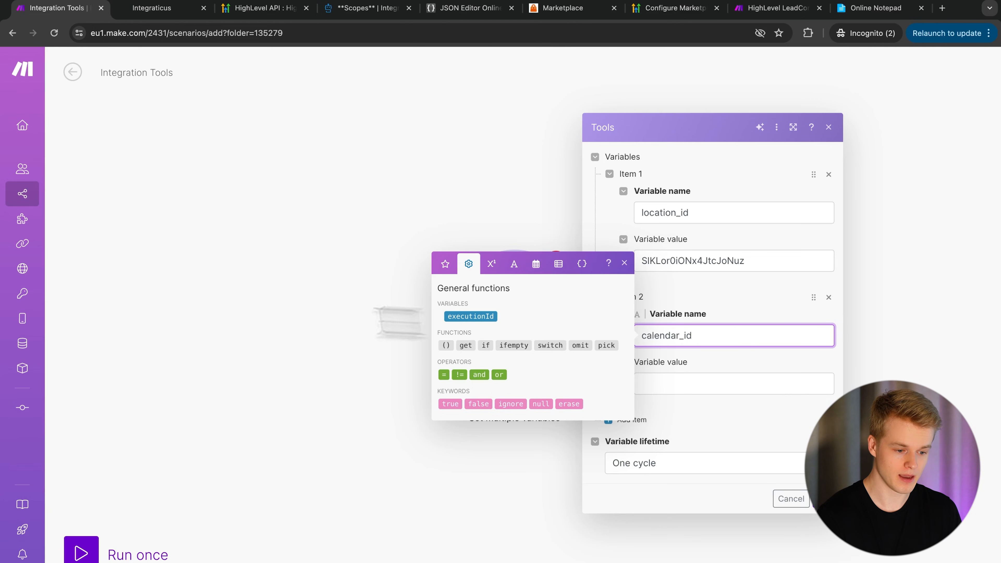
pyautogui.click(159, 9)
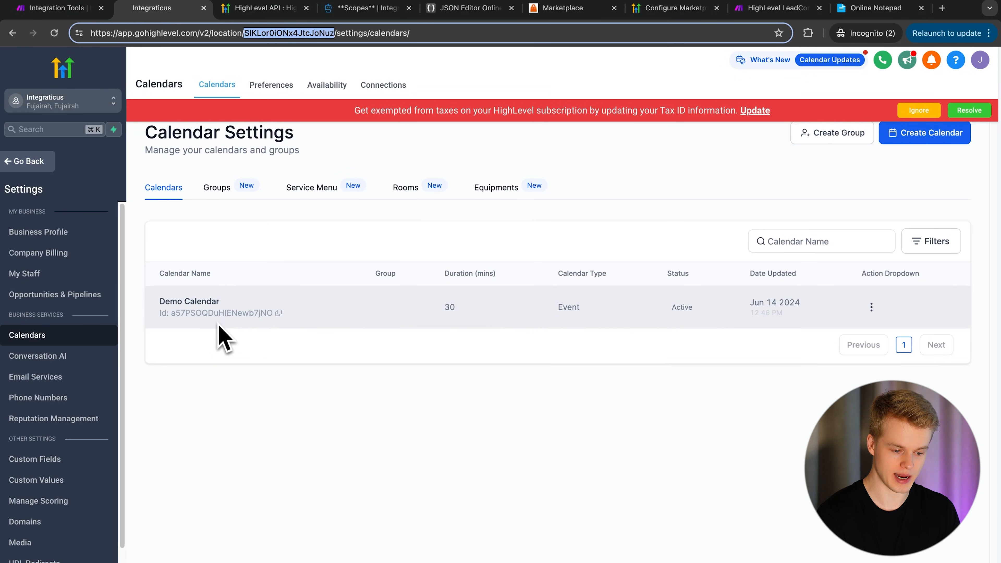
pyautogui.click(277, 313)
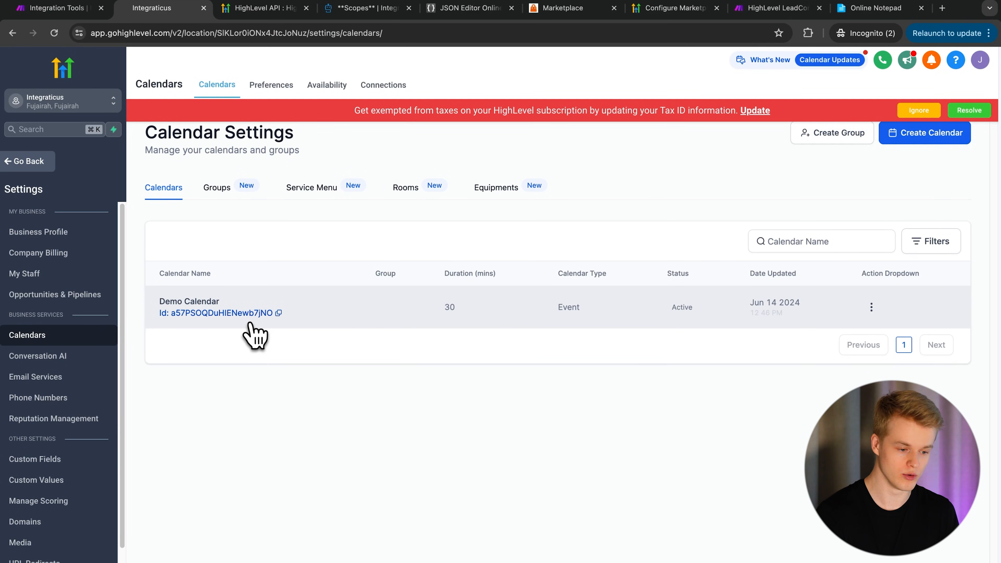
pyautogui.click(53, 8)
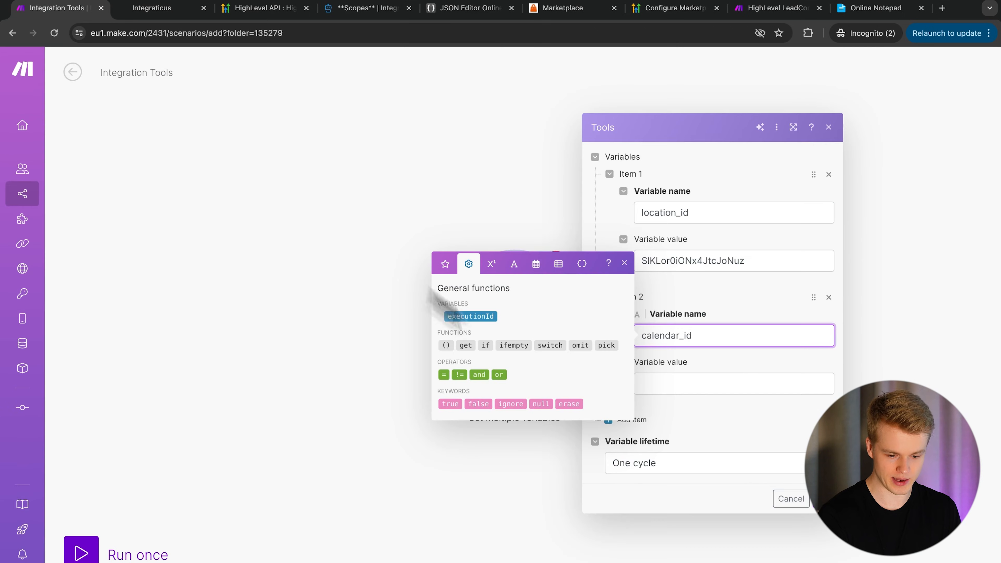
pyautogui.click(685, 385)
pyautogui.hotkey('ctrl', 'v')
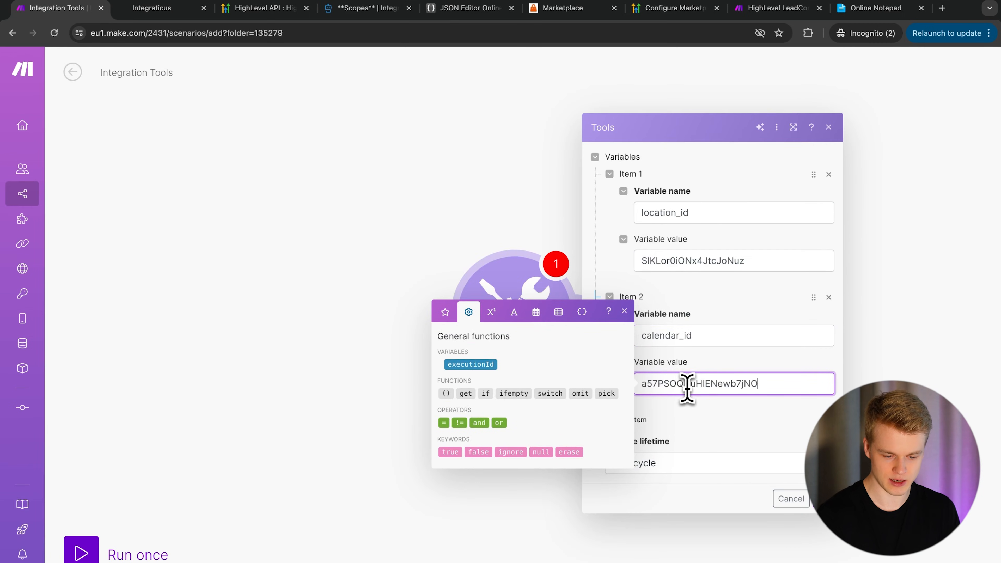
pyautogui.click(629, 418)
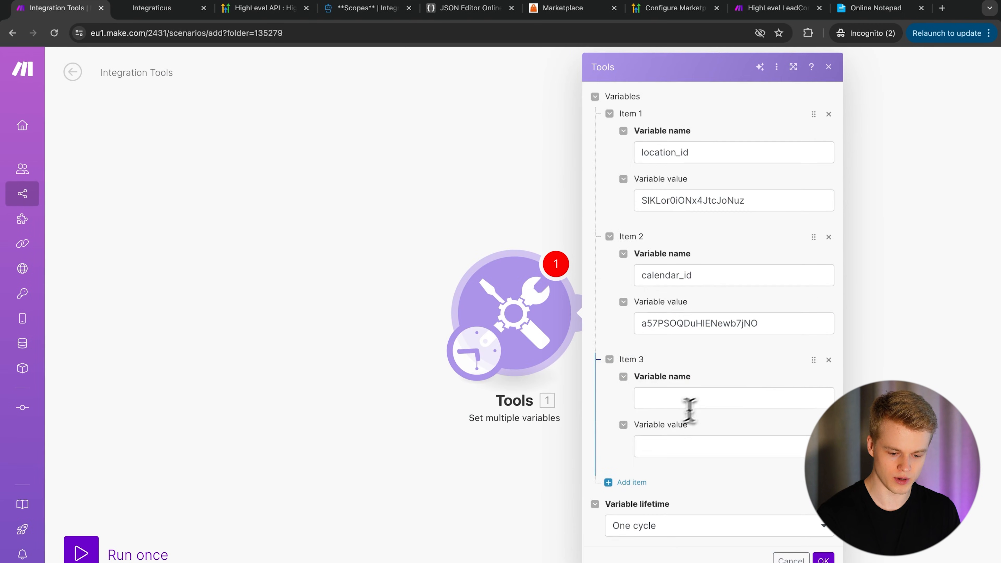
# - Name the third variable company_id and close the Tools module settings with OK
pyautogui.click(705, 399)
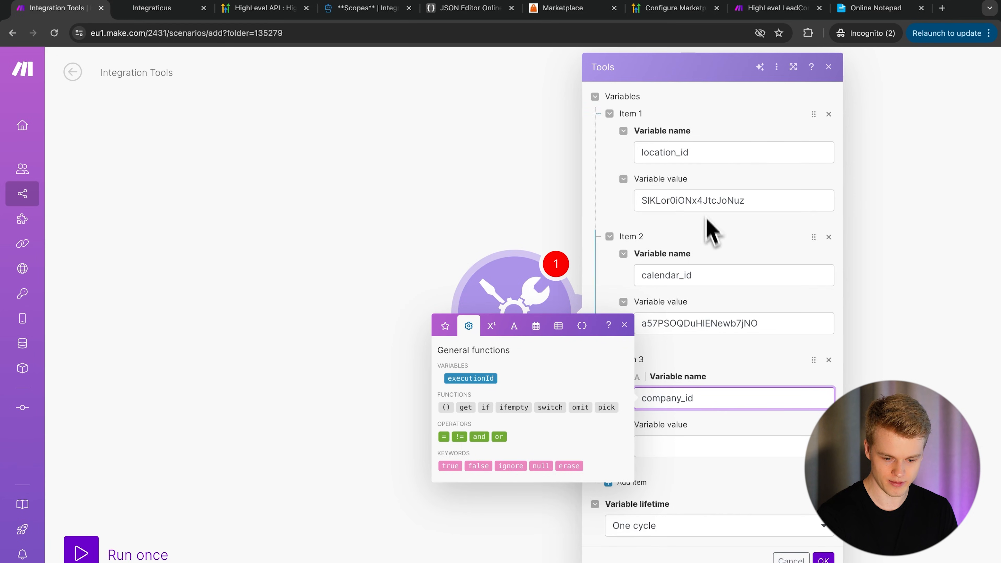
pyautogui.click(823, 557)
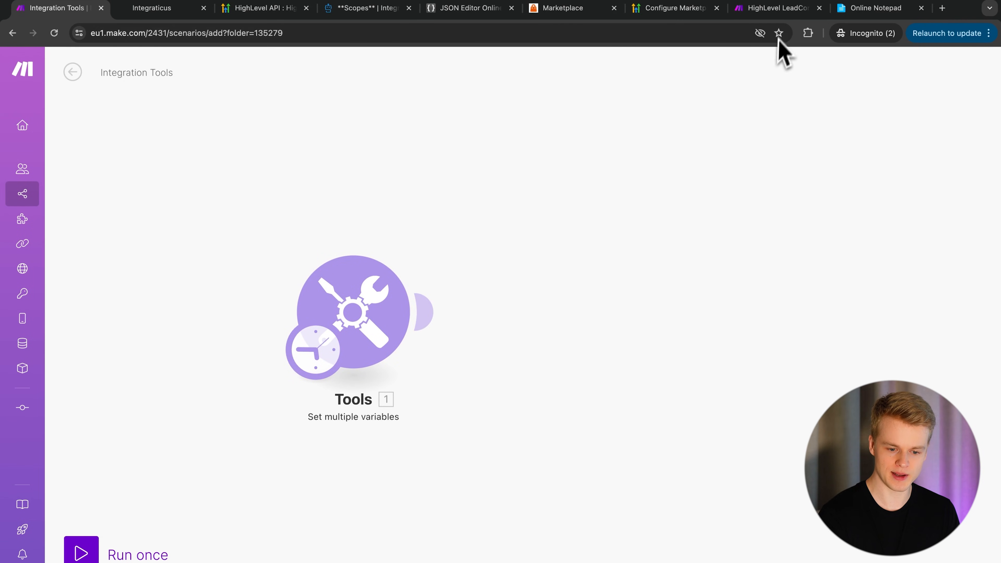
pyautogui.click(778, 9)
# - Add an HTTP module after Tools and scroll its actions to 'Make an OAuth 2.0 request'
pyautogui.scroll(10, 513, 357)
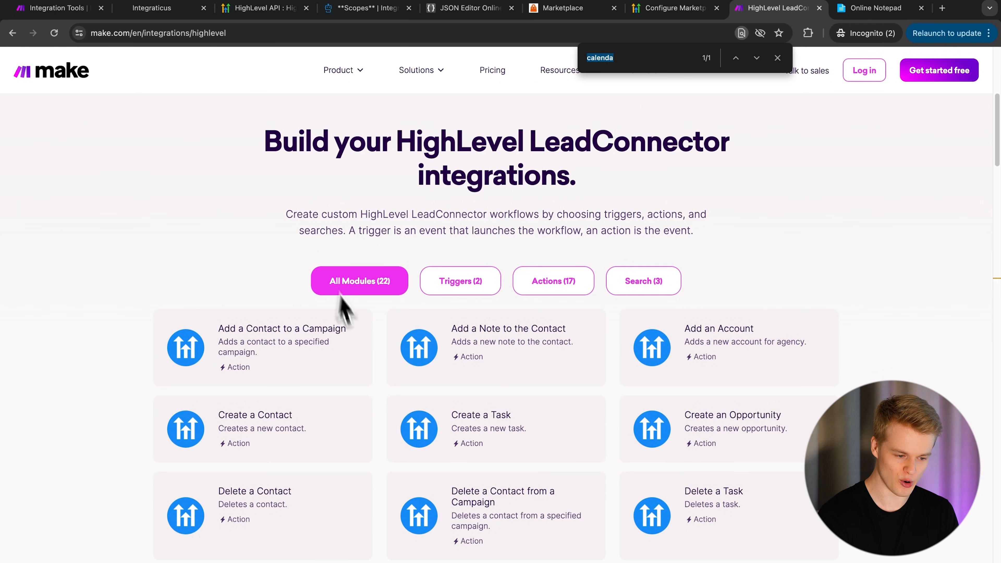
pyautogui.click(60, 15)
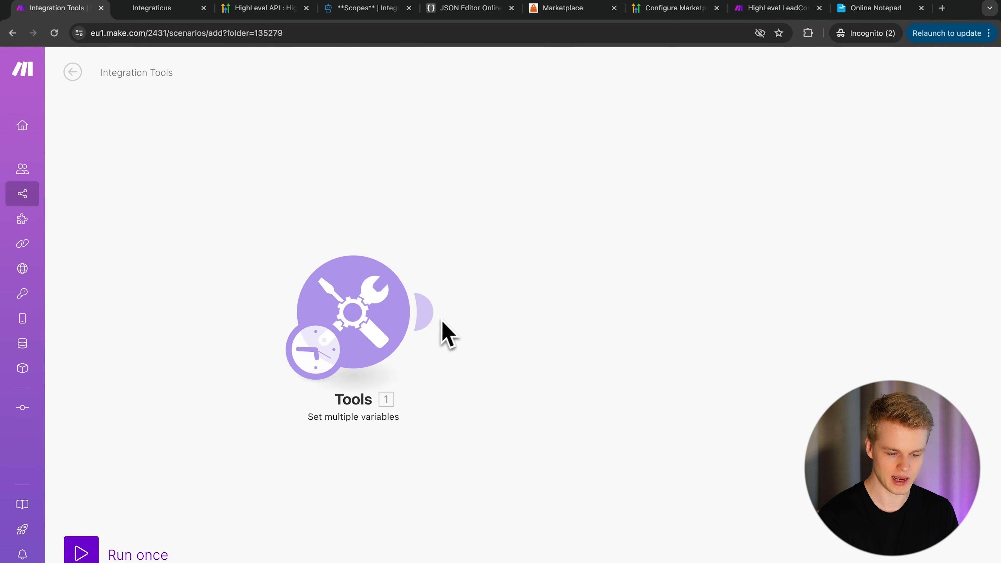
pyautogui.click(430, 312)
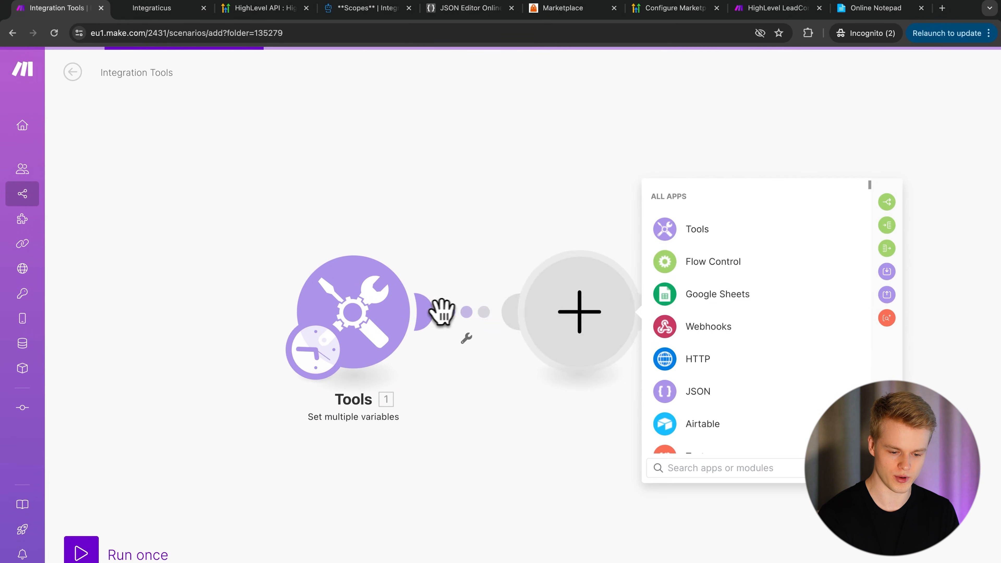
pyautogui.click(701, 369)
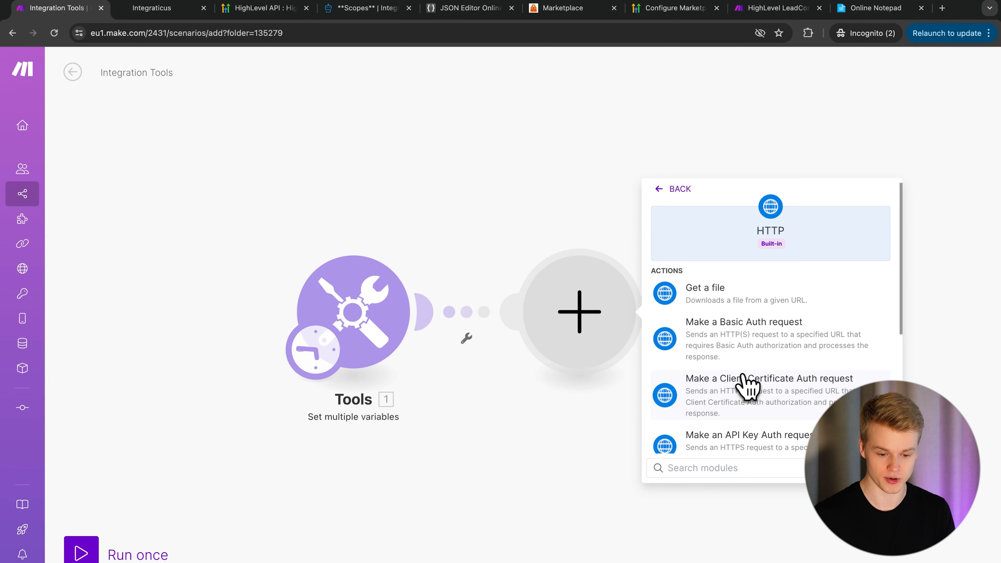
pyautogui.scroll(-5, 744, 387)
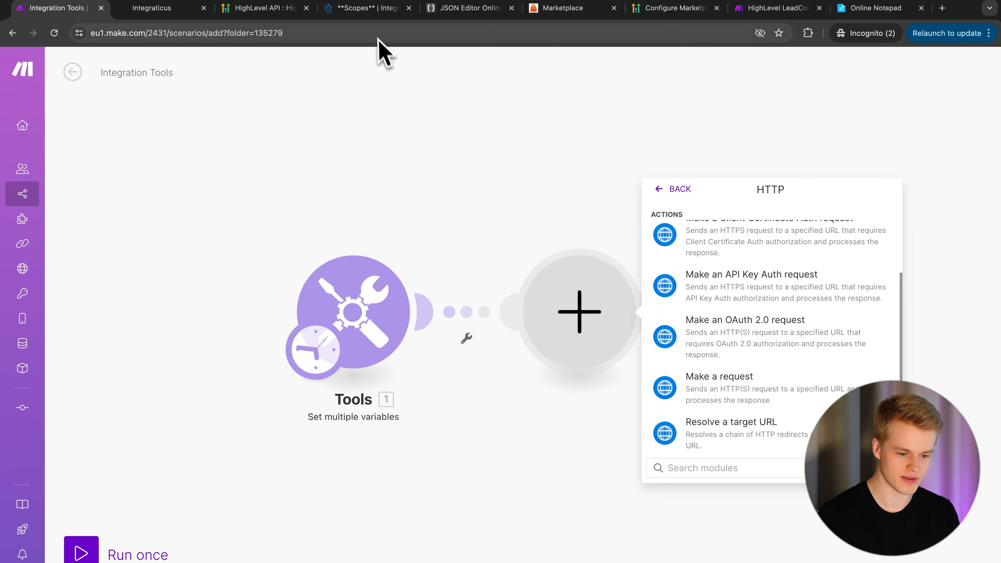
pyautogui.click(372, 10)
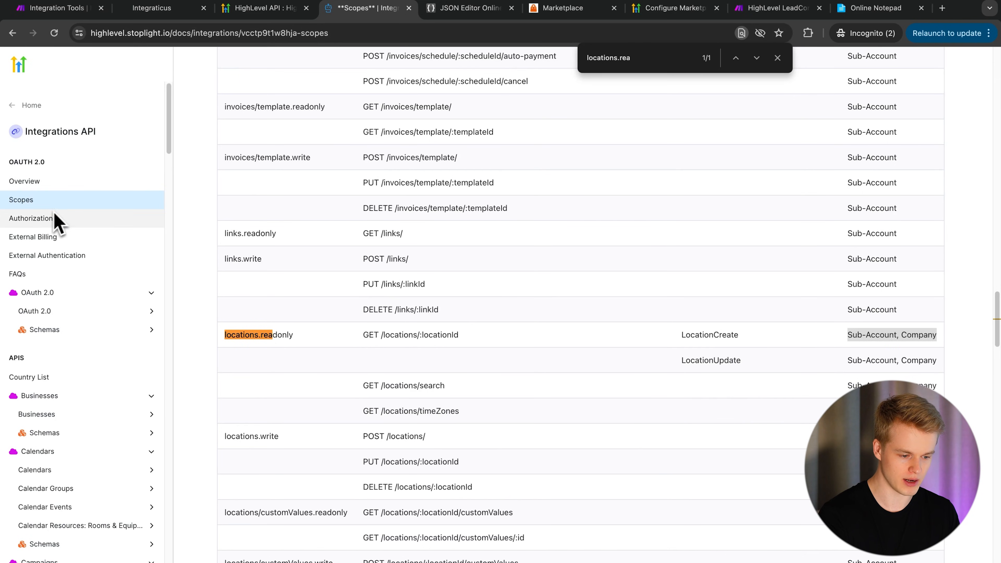
# - Read through HighLevel's OAuth Authorization docs page, then return to the Make scenario
pyautogui.click(47, 218)
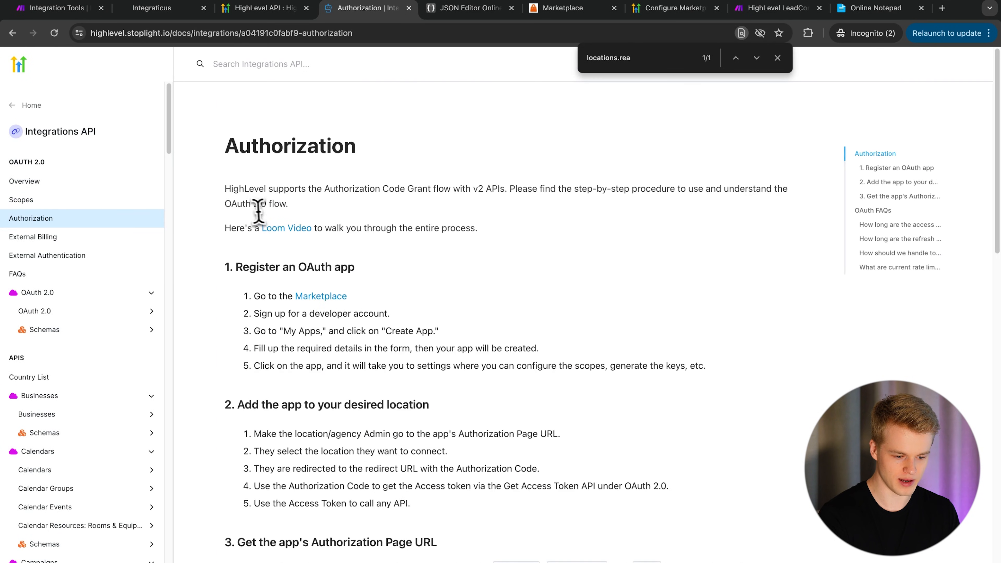
pyautogui.moveTo(245, 202); pyautogui.dragTo(338, 212)
pyautogui.click(268, 197)
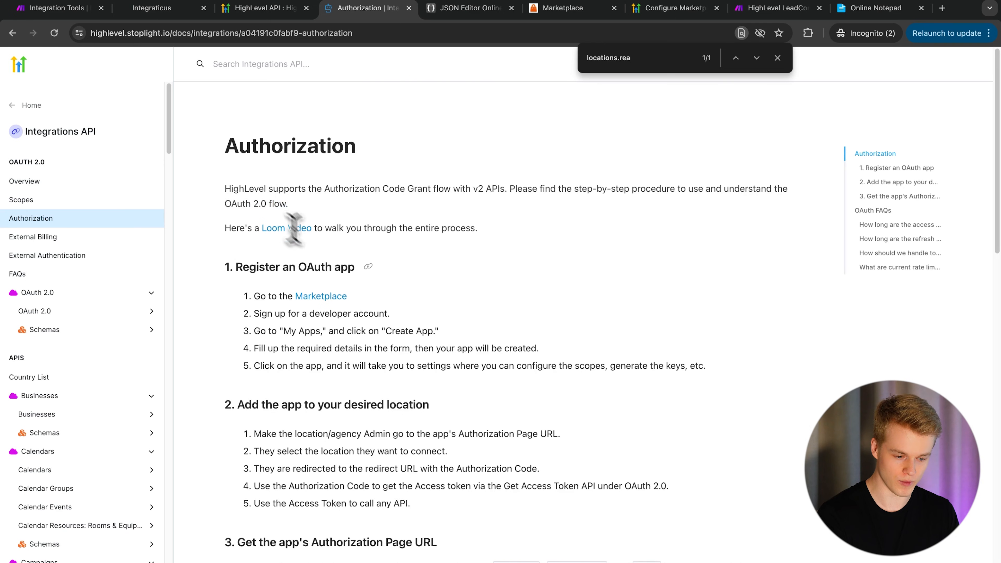
pyautogui.scroll(-4, 333, 355)
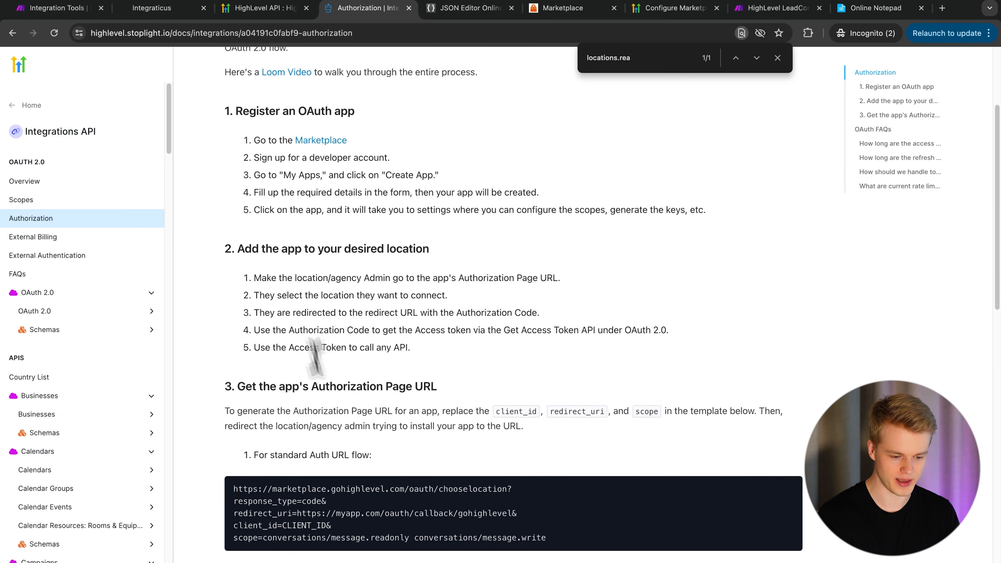
pyautogui.scroll(-5, 355, 440)
pyautogui.scroll(-6, 356, 440)
pyautogui.scroll(15, 357, 441)
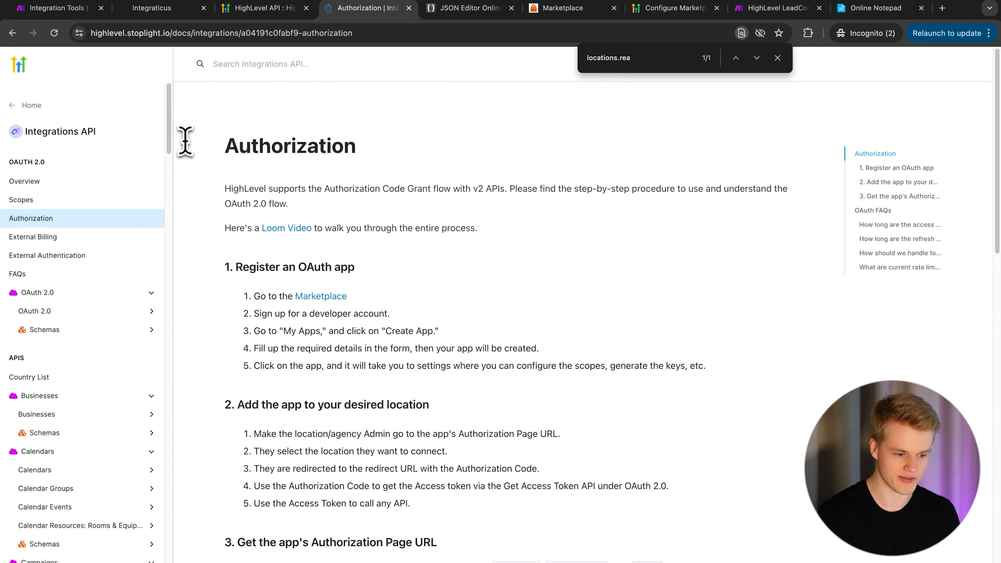
pyautogui.click(59, 9)
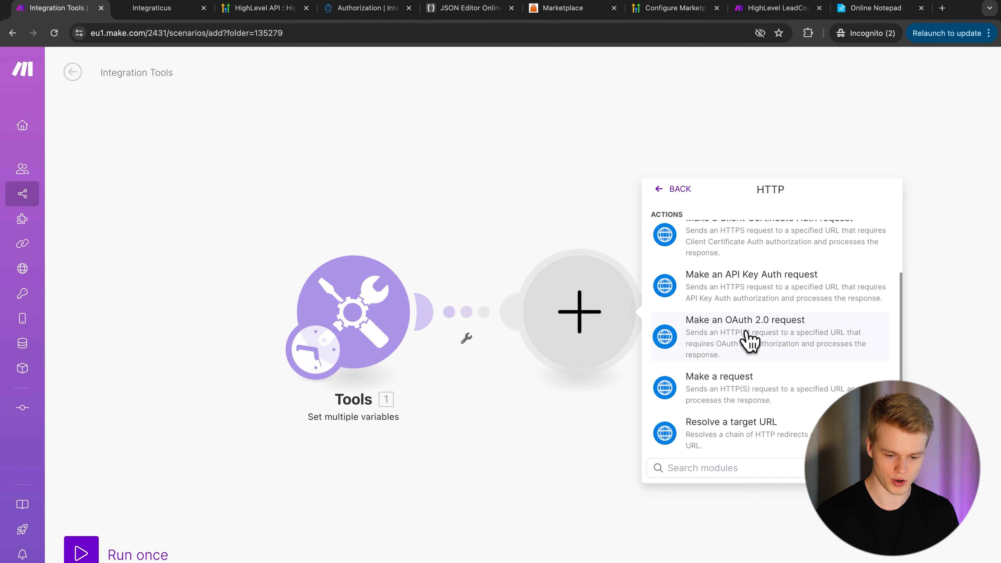
# - Add the HTTP 'Make an OAuth 2.0 request' module and start creating a new connection
pyautogui.click(747, 340)
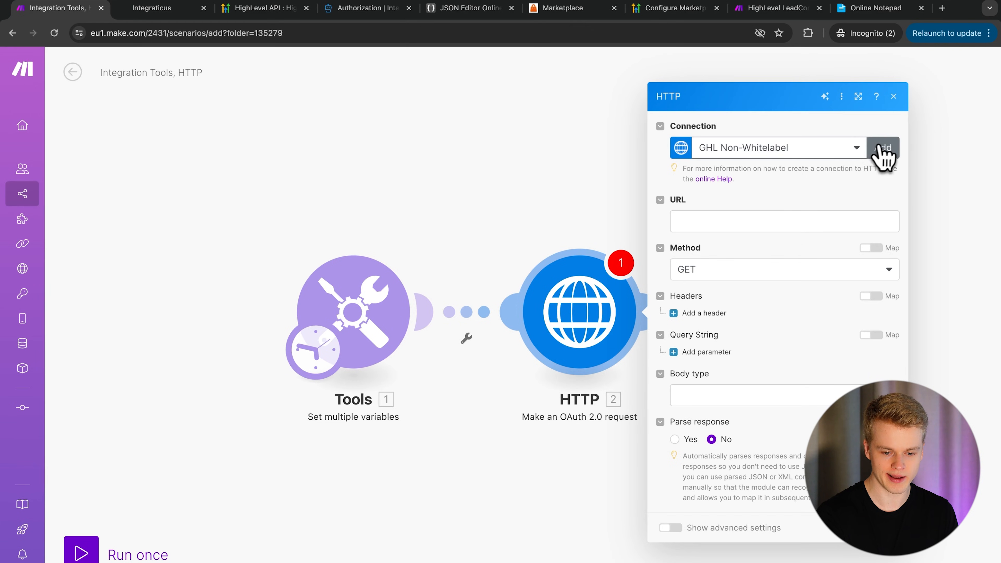
pyautogui.click(884, 151)
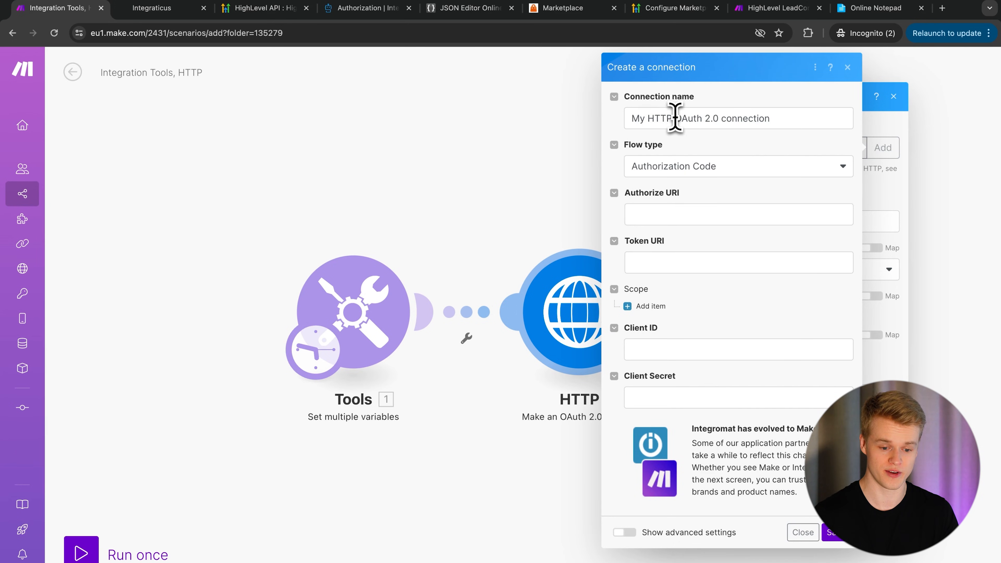
# - Replace the default connection name with 'Integraticus GHL App'
pyautogui.doubleClick(675, 117)
pyautogui.tripleClick(673, 116)
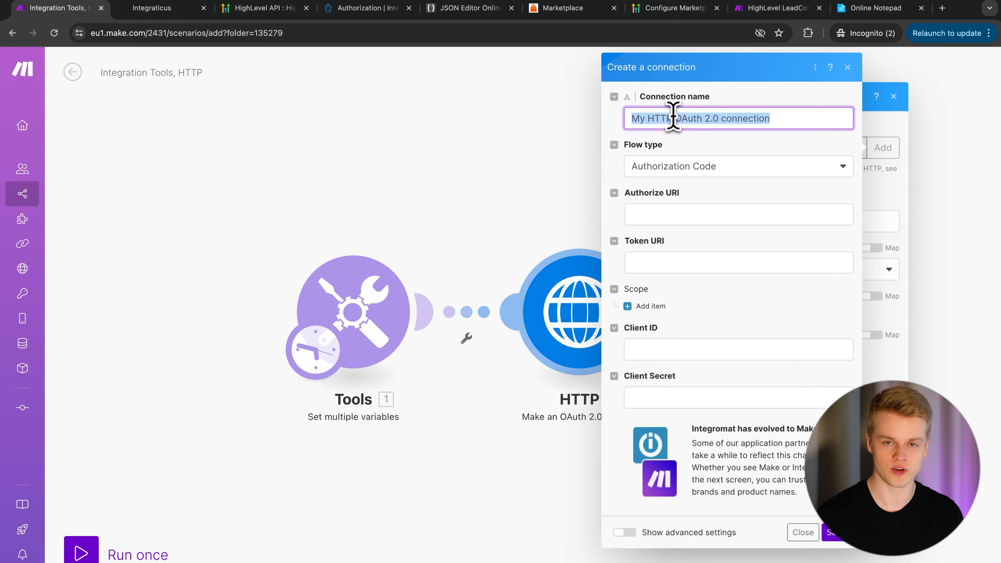
pyautogui.press('BackSpace')
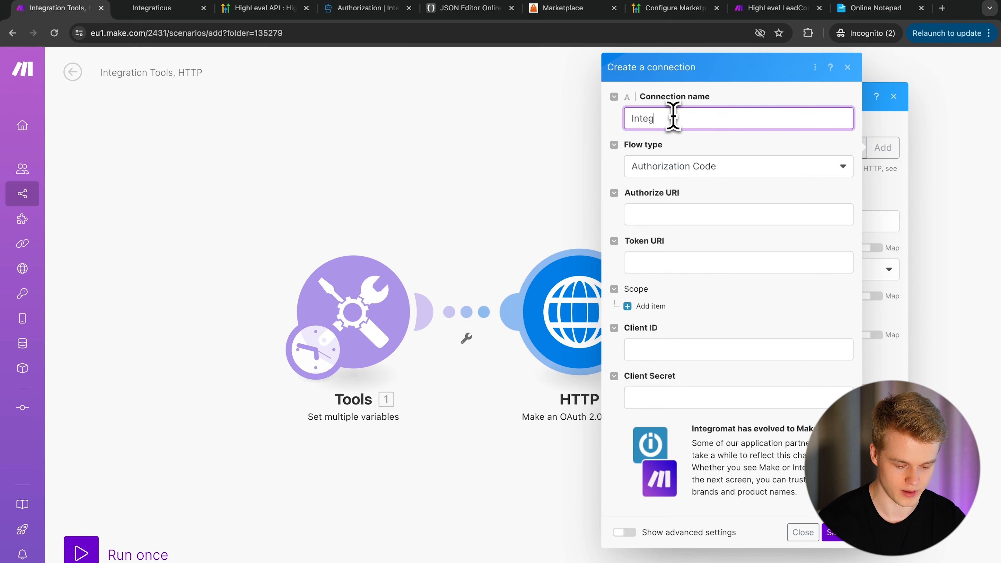
pyautogui.write('Integraticus GHL App')
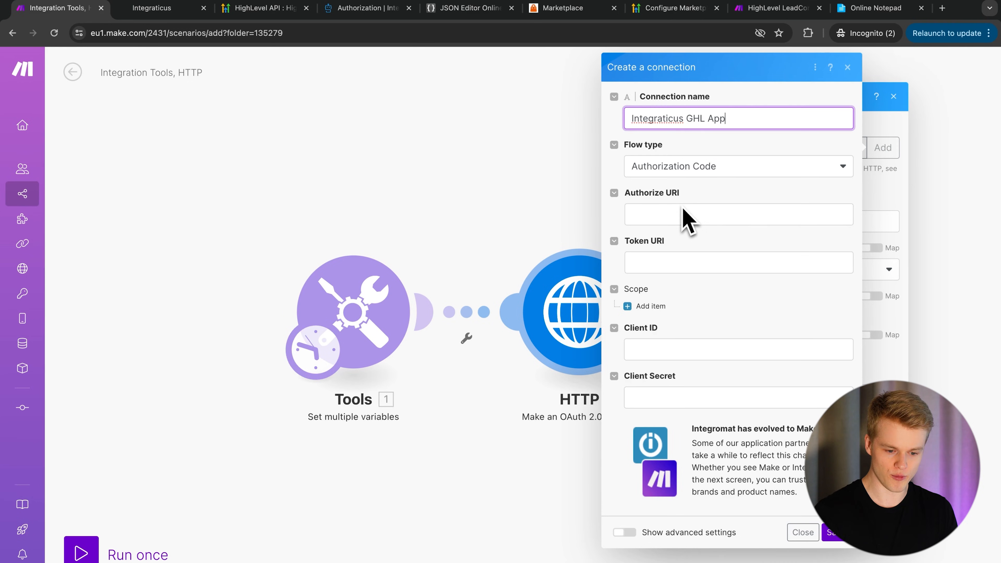
pyautogui.click(657, 215)
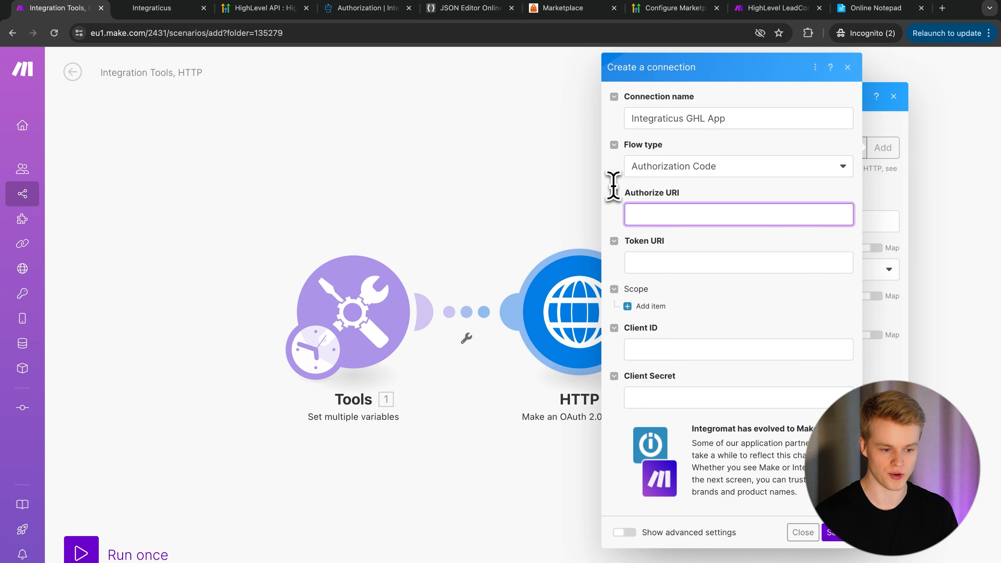
# - Scroll the Authorization docs to the Authorization Page URL section and review the standard auth URL
pyautogui.click(366, 9)
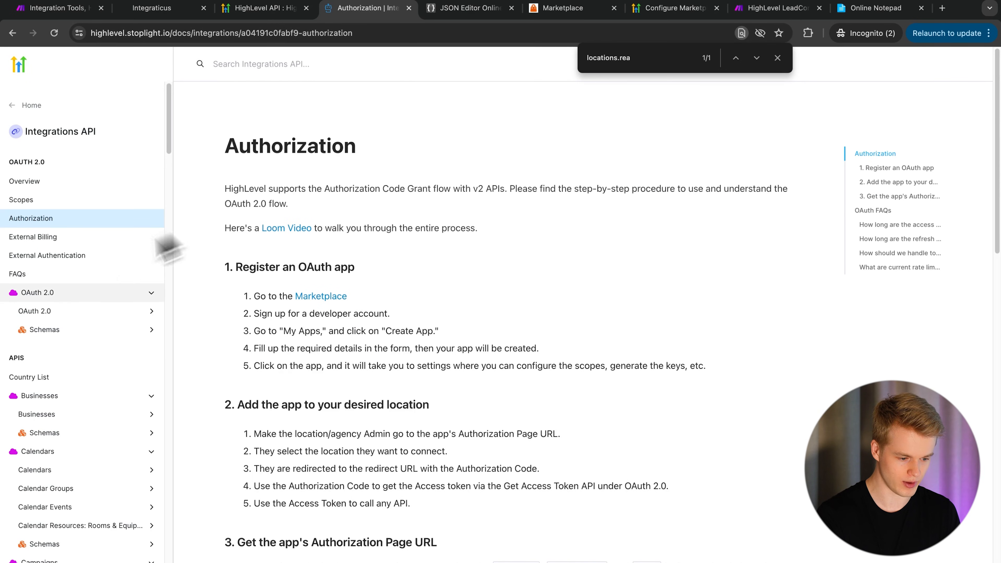
pyautogui.scroll(-3, 249, 297)
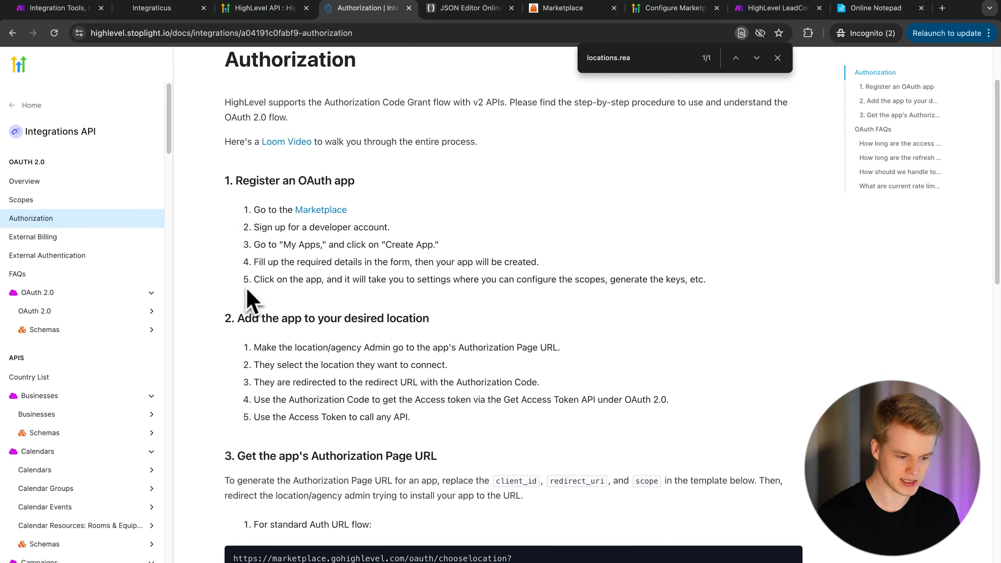
pyautogui.scroll(-3, 377, 301)
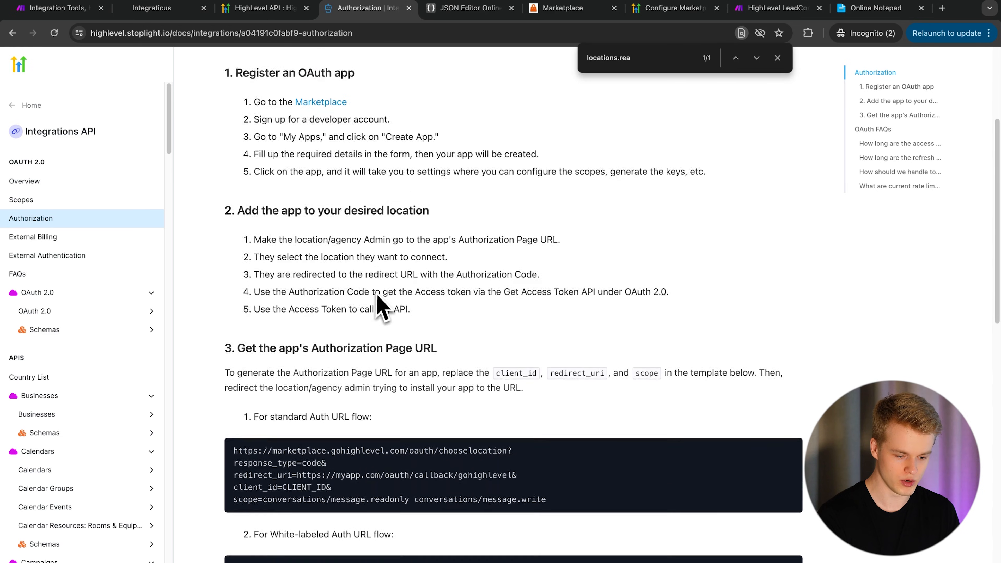
pyautogui.scroll(-1, 380, 307)
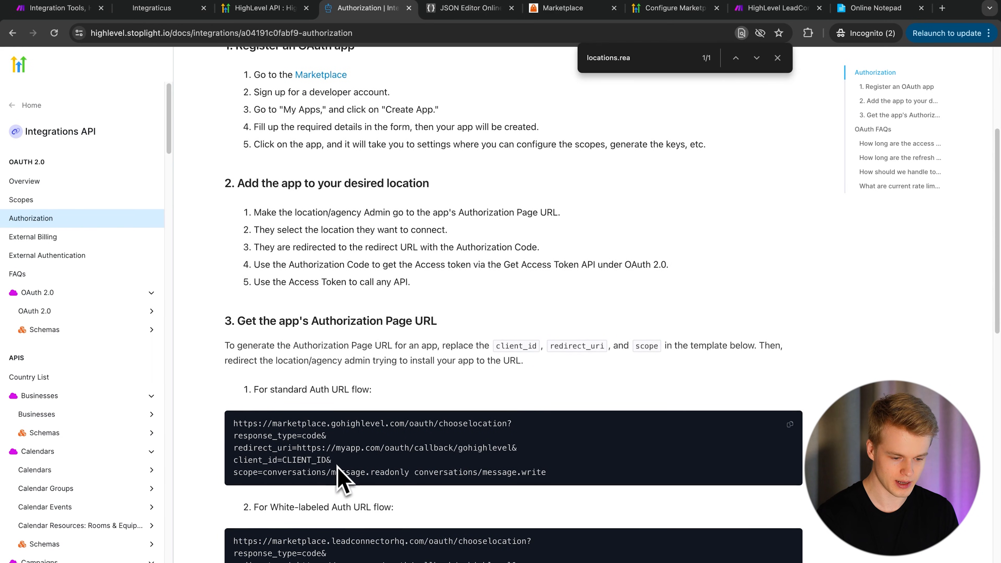
pyautogui.scroll(-2, 338, 469)
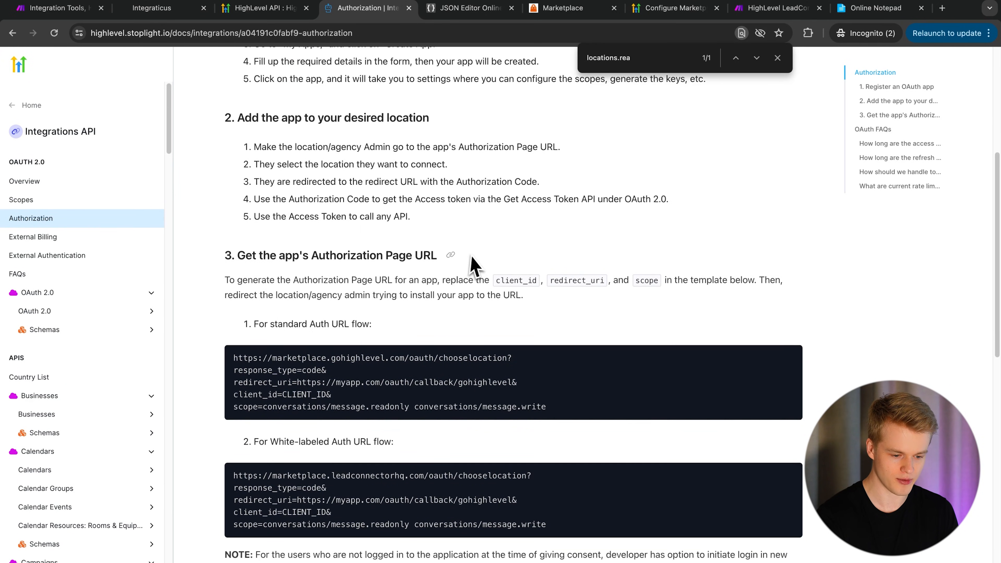
pyautogui.moveTo(473, 260); pyautogui.dragTo(227, 254)
pyautogui.click(654, 237)
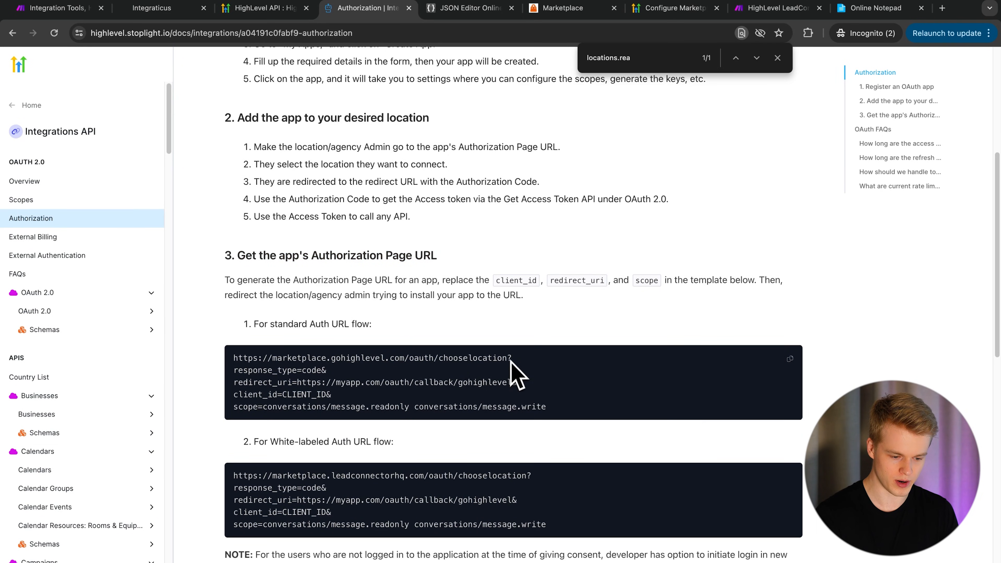
pyautogui.moveTo(381, 357); pyautogui.dragTo(442, 444)
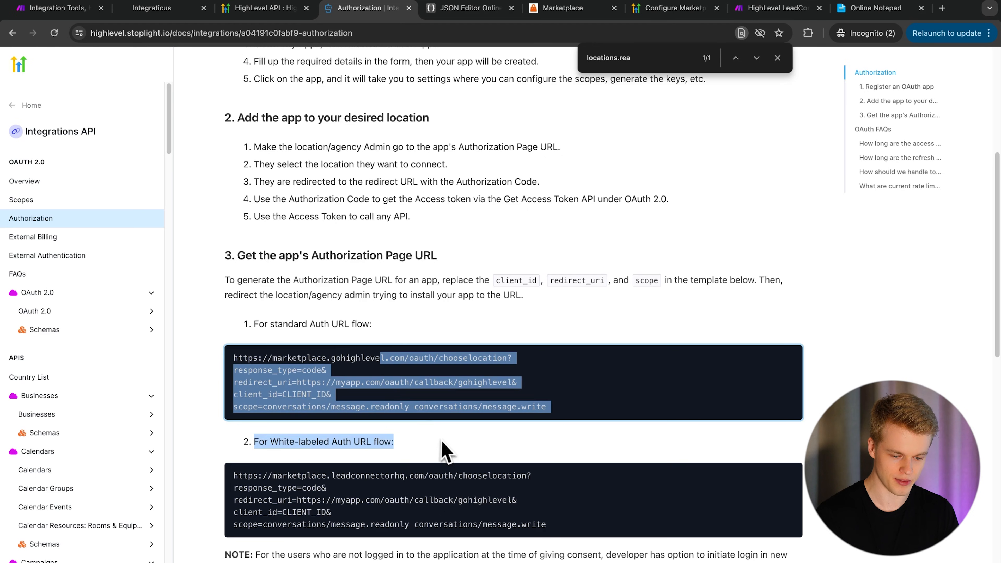
pyautogui.click(443, 442)
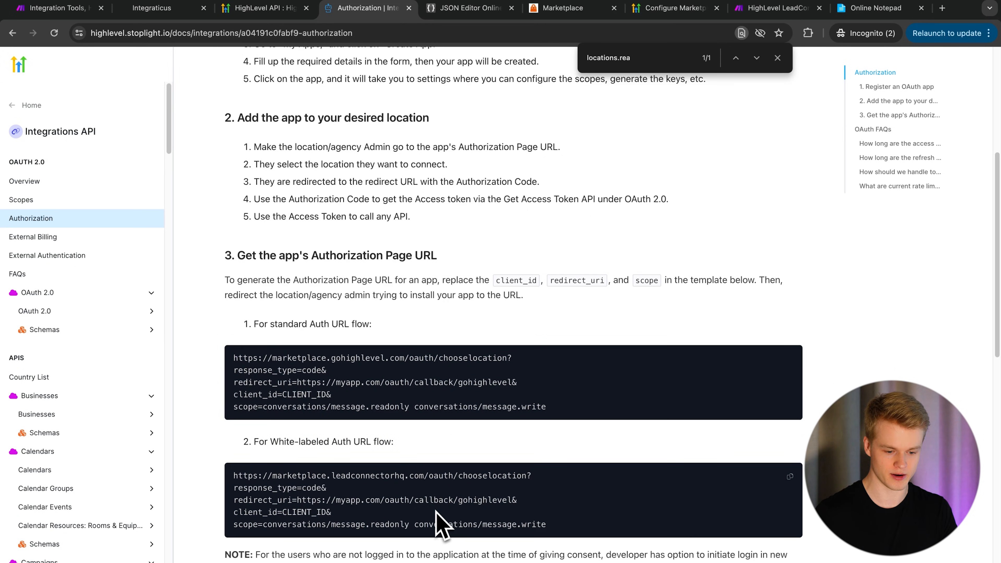
pyautogui.doubleClick(504, 361)
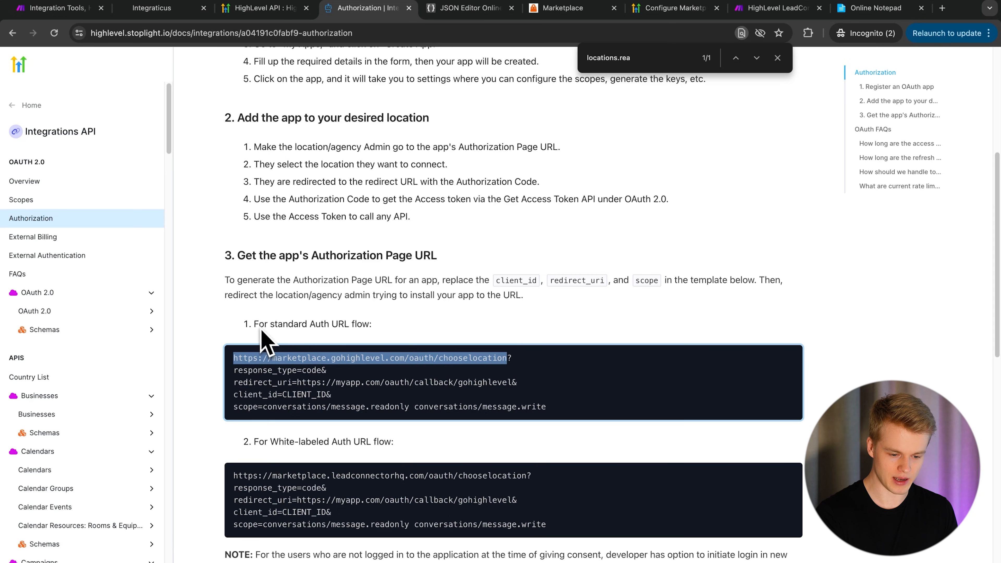
pyautogui.click(480, 292)
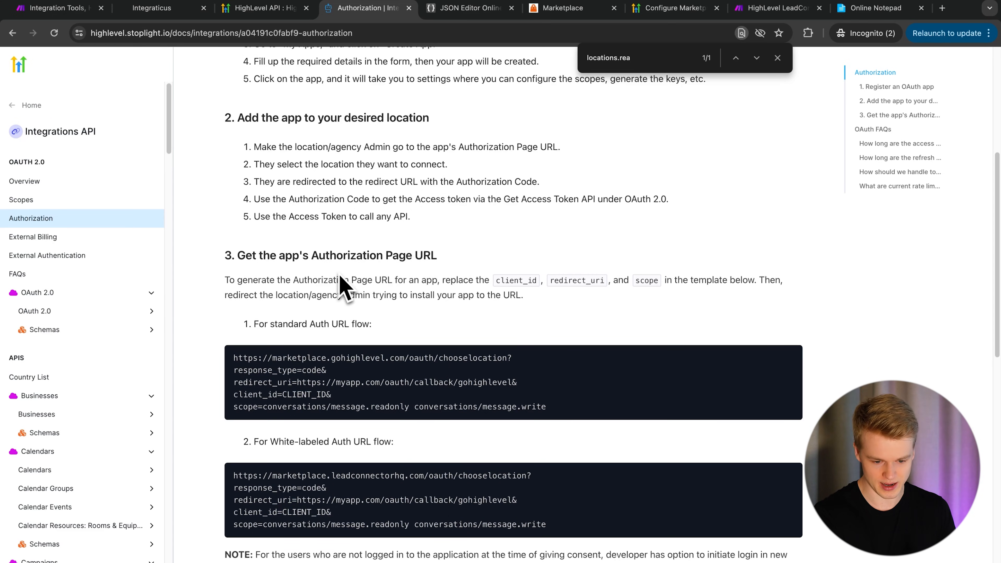
# - Compare the gohighlevel and leadconnectorhq URLs and copy the white-labeled URL up to chooselocation
pyautogui.tripleClick(342, 322)
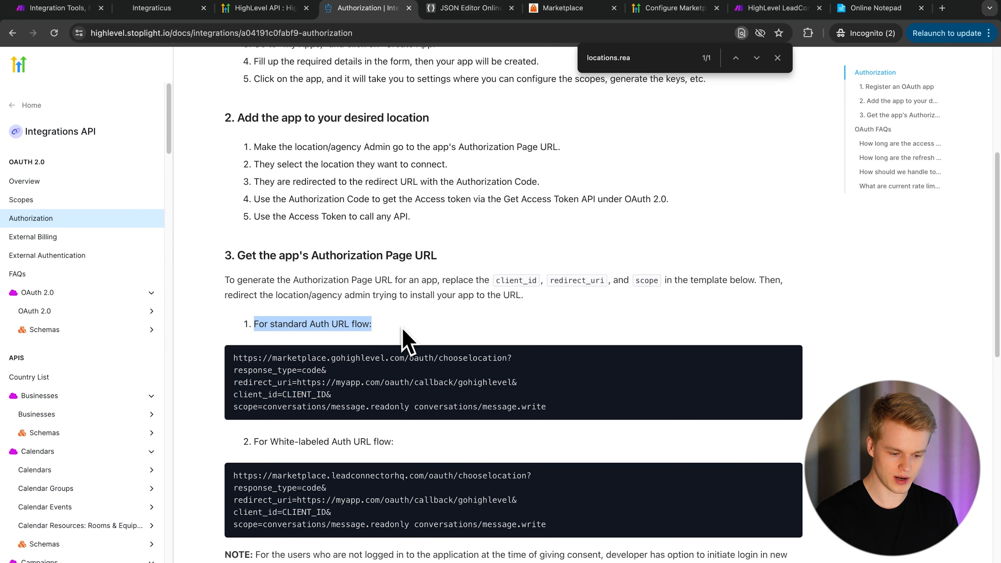
pyautogui.moveTo(253, 442); pyautogui.dragTo(413, 454)
pyautogui.click(412, 444)
pyautogui.scroll(-4, 413, 444)
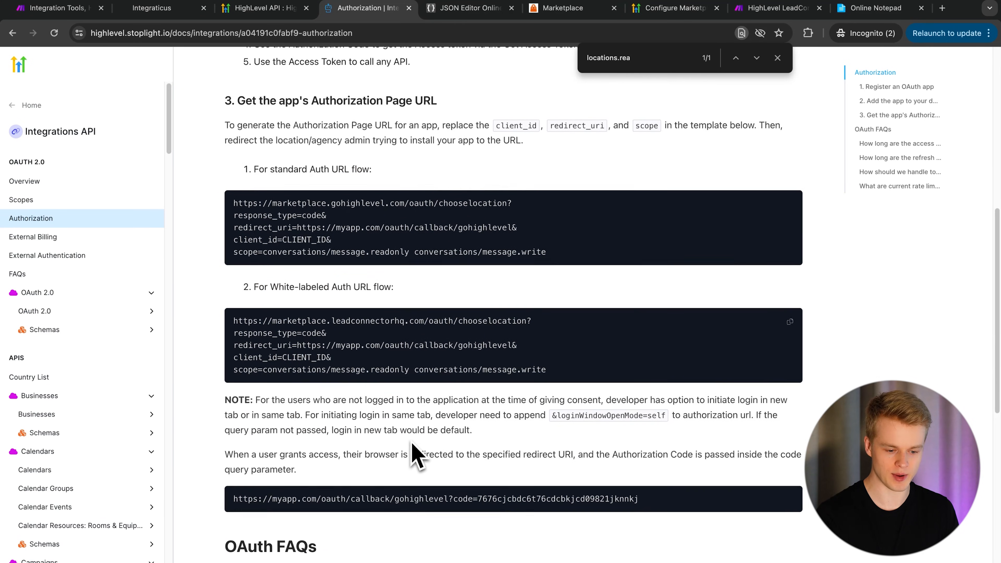
pyautogui.tripleClick(525, 323)
pyautogui.click(506, 297)
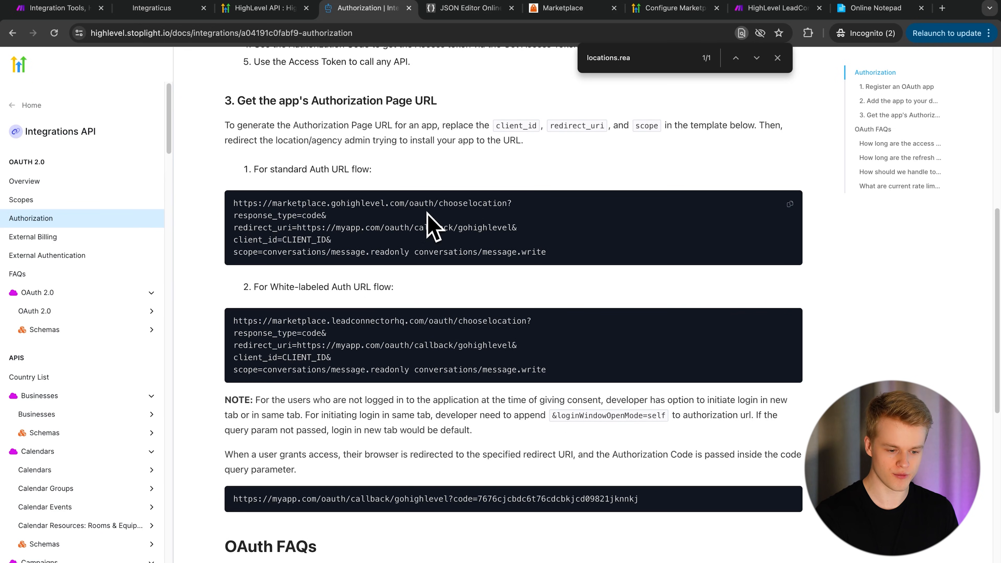
pyautogui.doubleClick(354, 203)
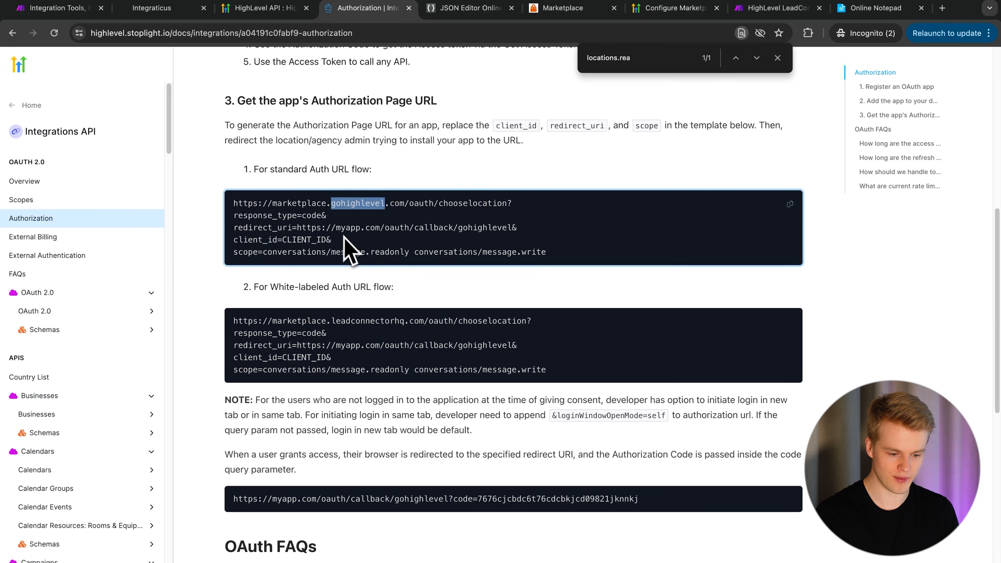
pyautogui.doubleClick(345, 321)
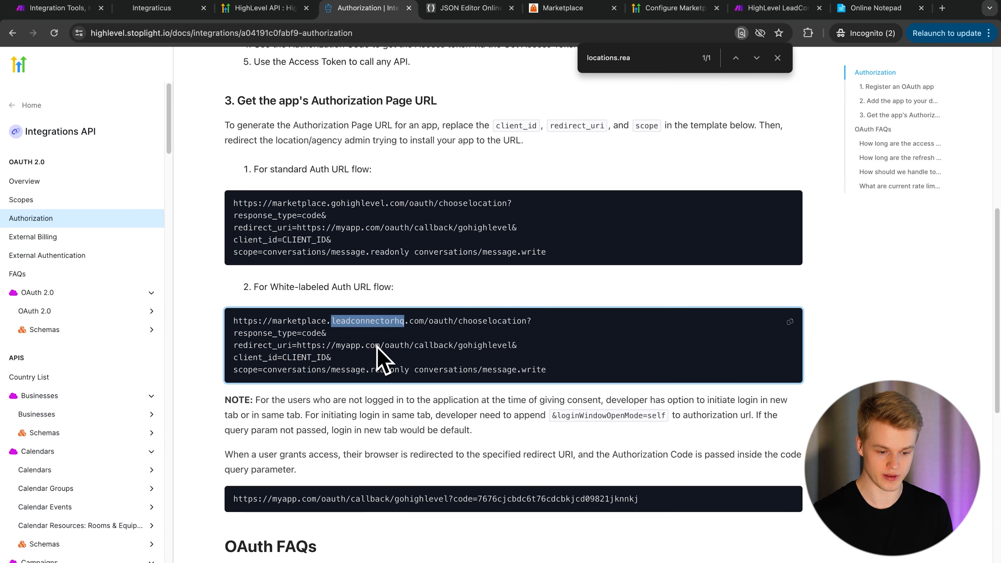
pyautogui.moveTo(526, 322); pyautogui.dragTo(520, 303)
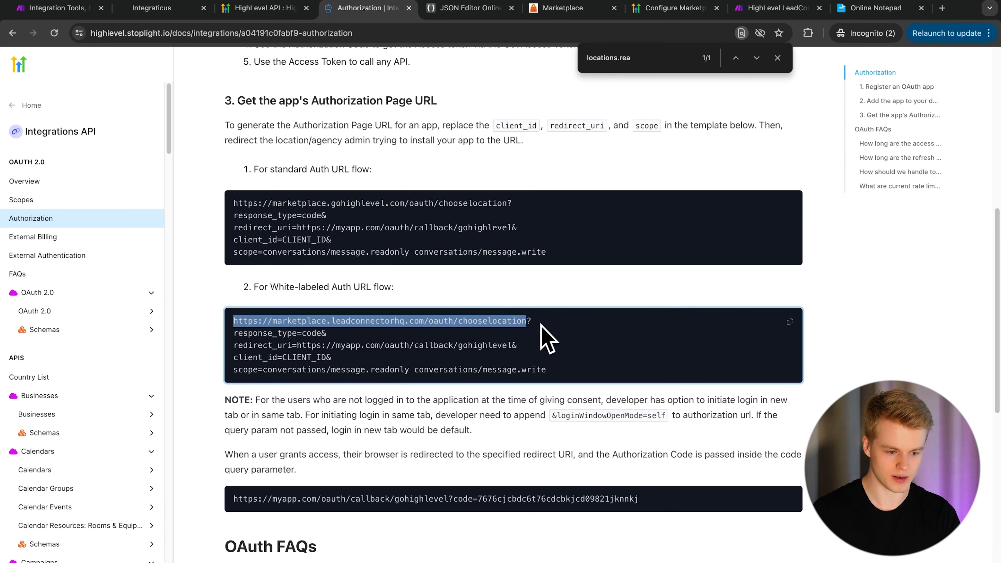
pyautogui.click(108, 8)
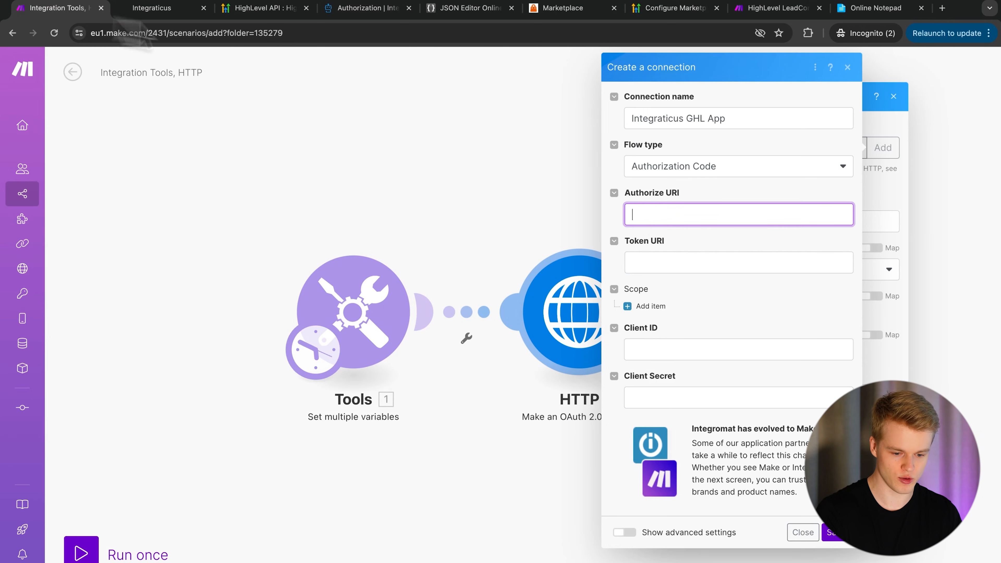
pyautogui.hotkey('ctrl', 'v')
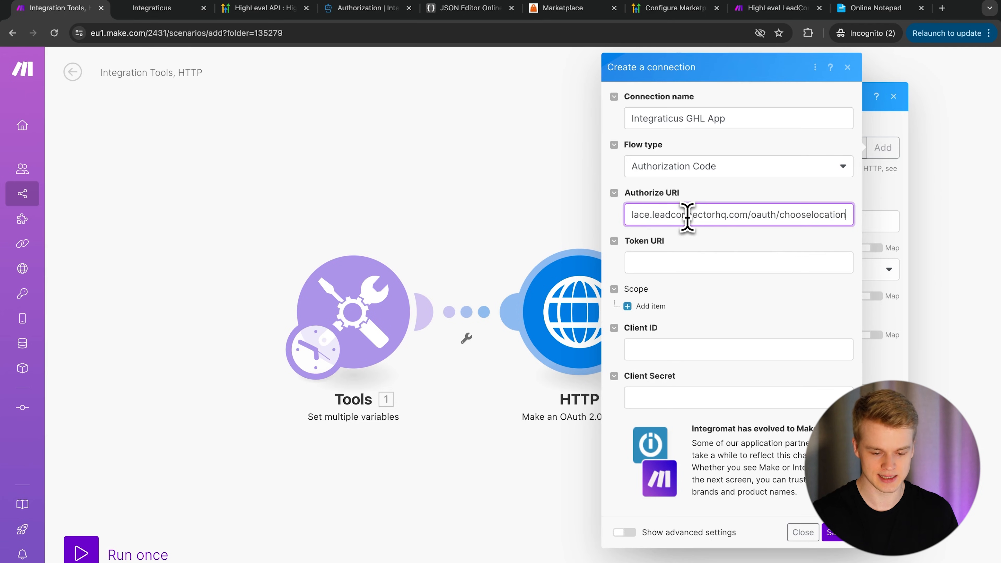
pyautogui.click(655, 261)
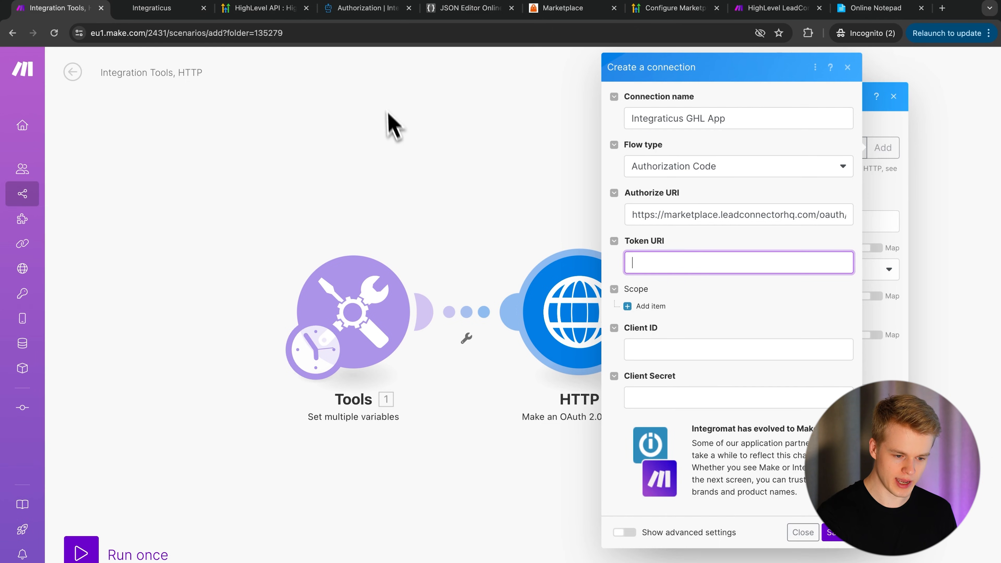
pyautogui.click(365, 9)
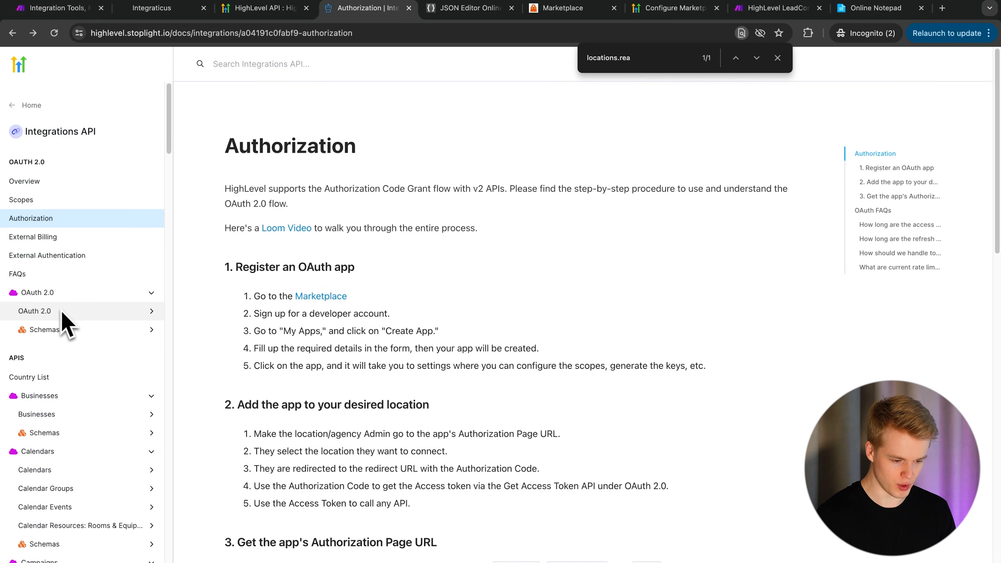
pyautogui.click(43, 311)
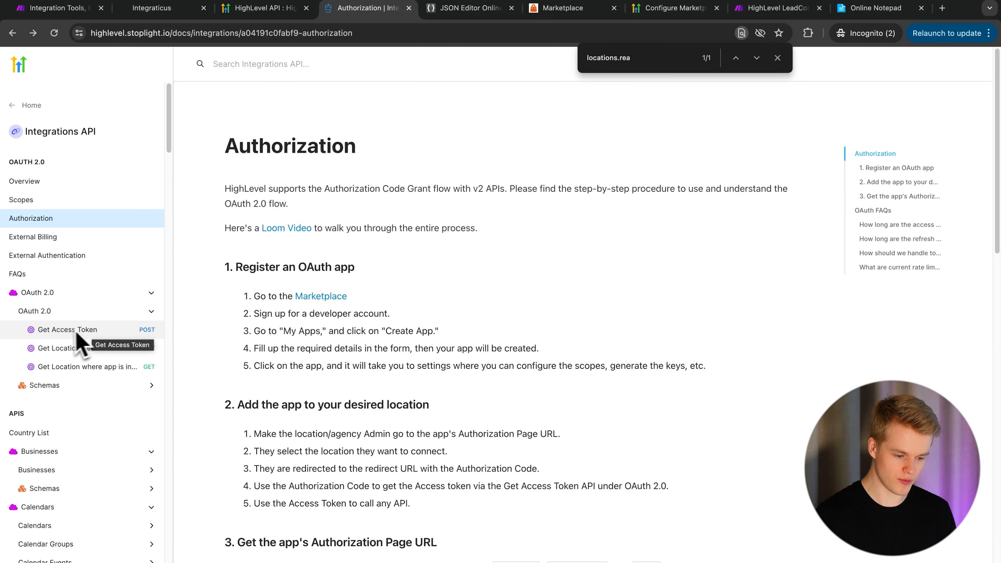
pyautogui.click(65, 330)
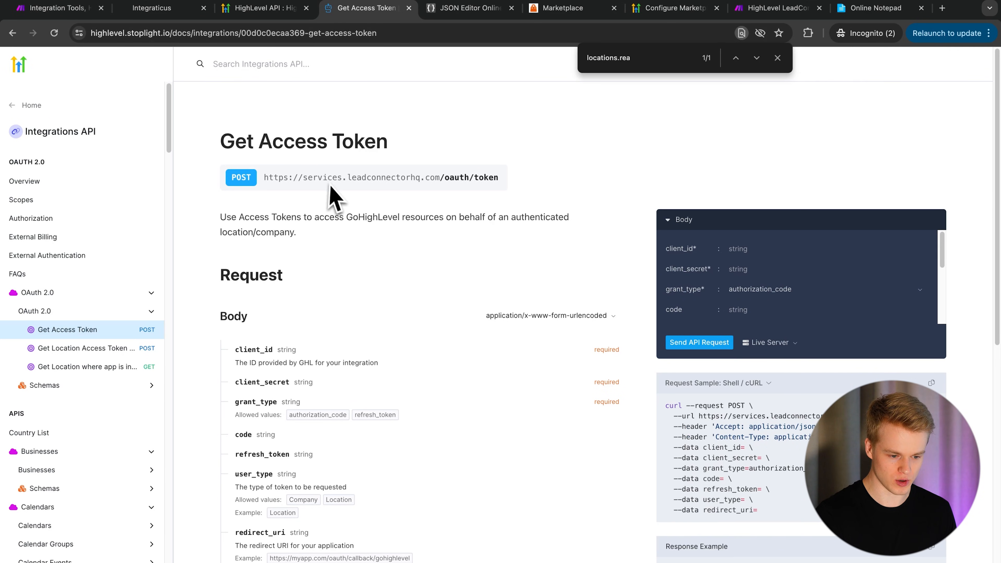
pyautogui.tripleClick(315, 178)
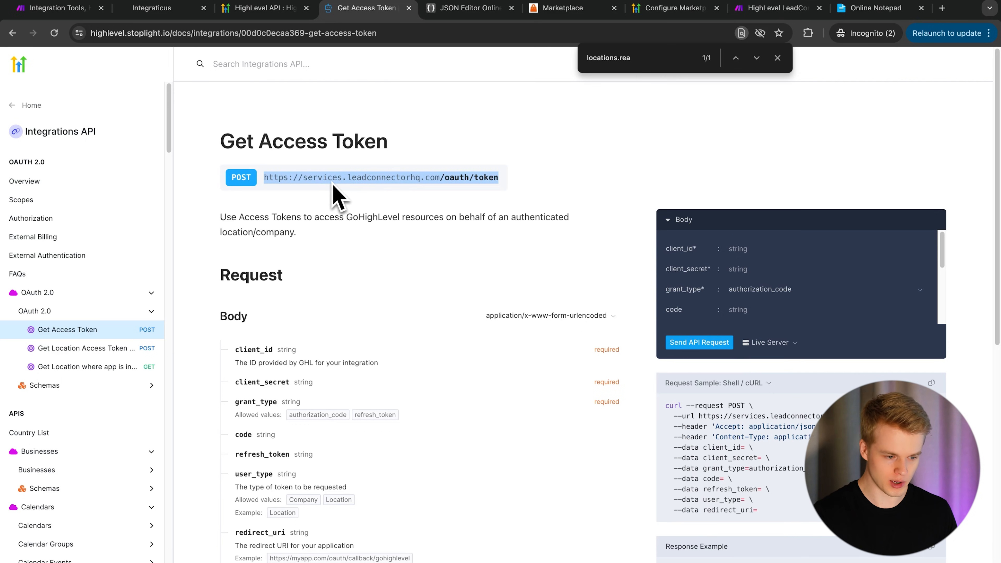
pyautogui.click(57, 11)
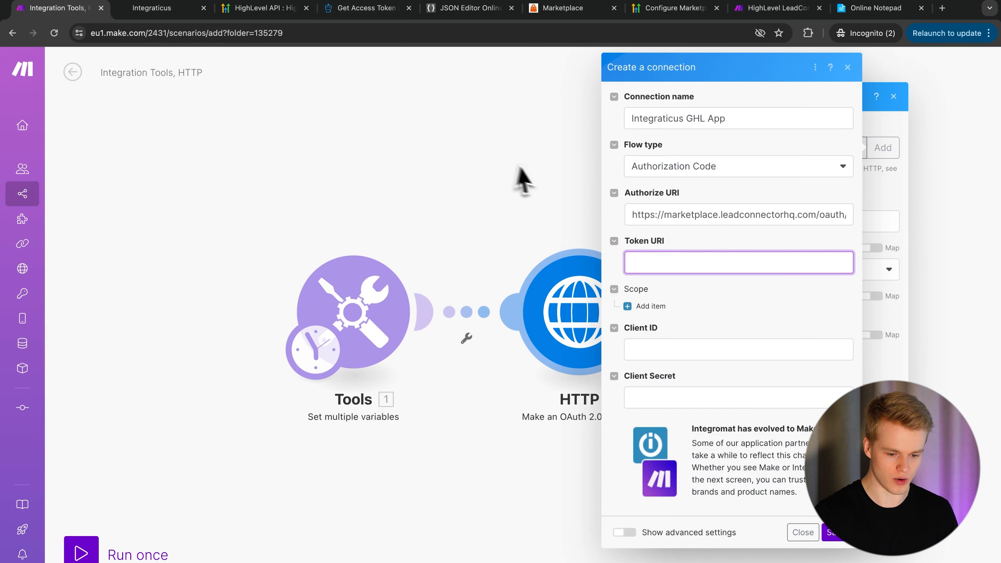
# - Paste the token endpoint into Token URI and recheck the URL in the Get Access Token docs
pyautogui.hotkey('ctrl', 'v')
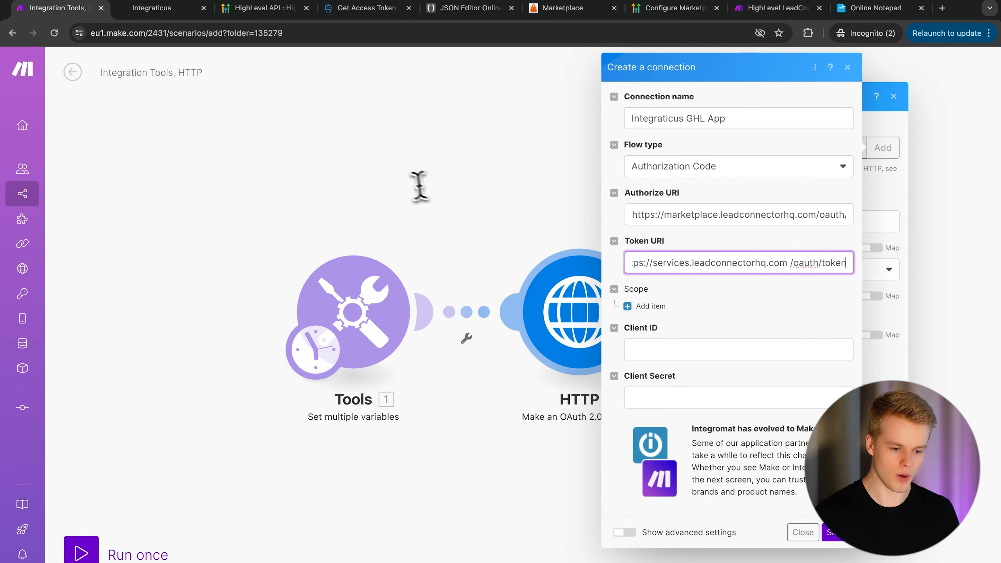
pyautogui.click(373, 11)
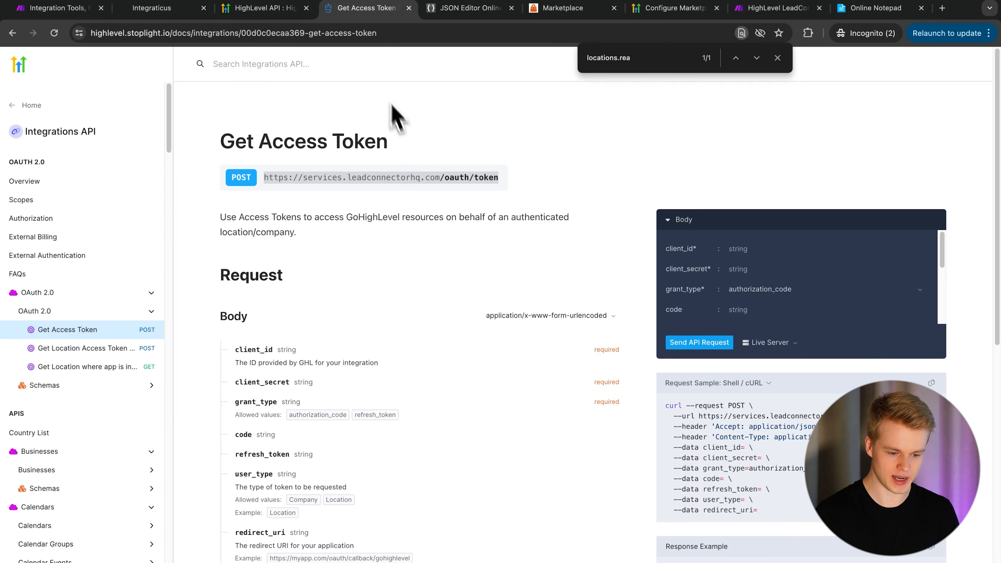
pyautogui.click(487, 178)
pyautogui.click(446, 182)
pyautogui.click(438, 182)
pyautogui.moveTo(436, 181); pyautogui.dragTo(485, 189)
pyautogui.click(482, 181)
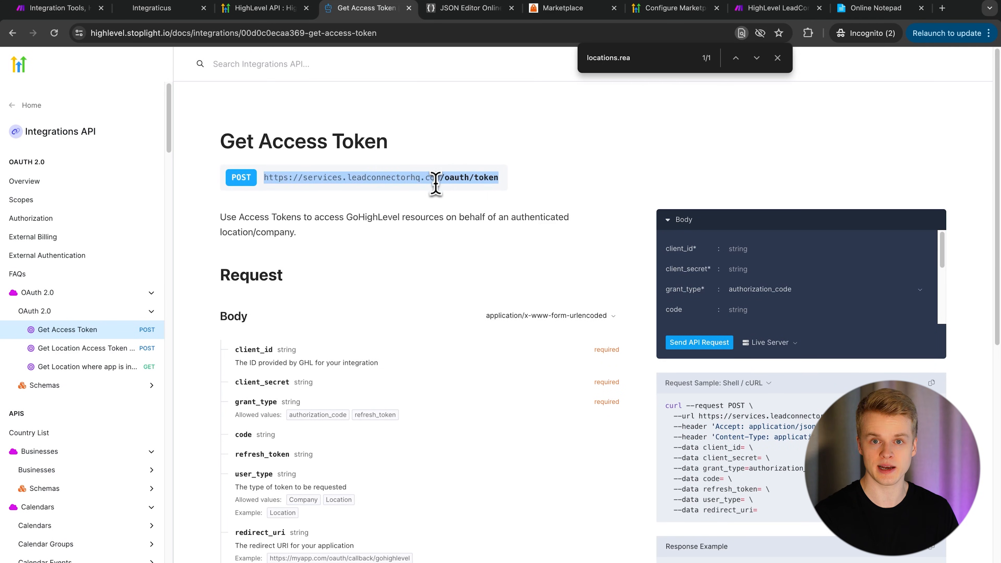
pyautogui.click(410, 187)
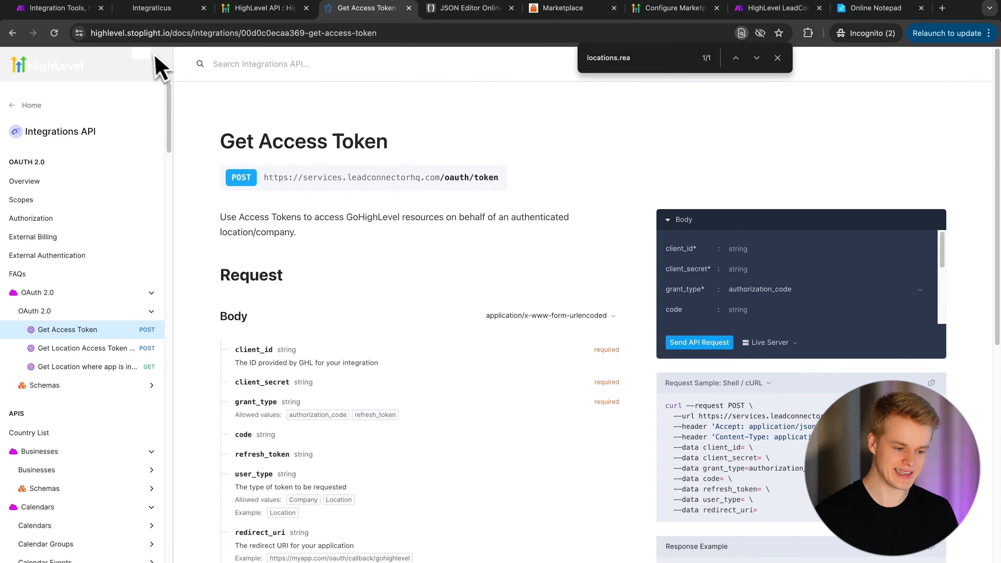
pyautogui.click(75, 16)
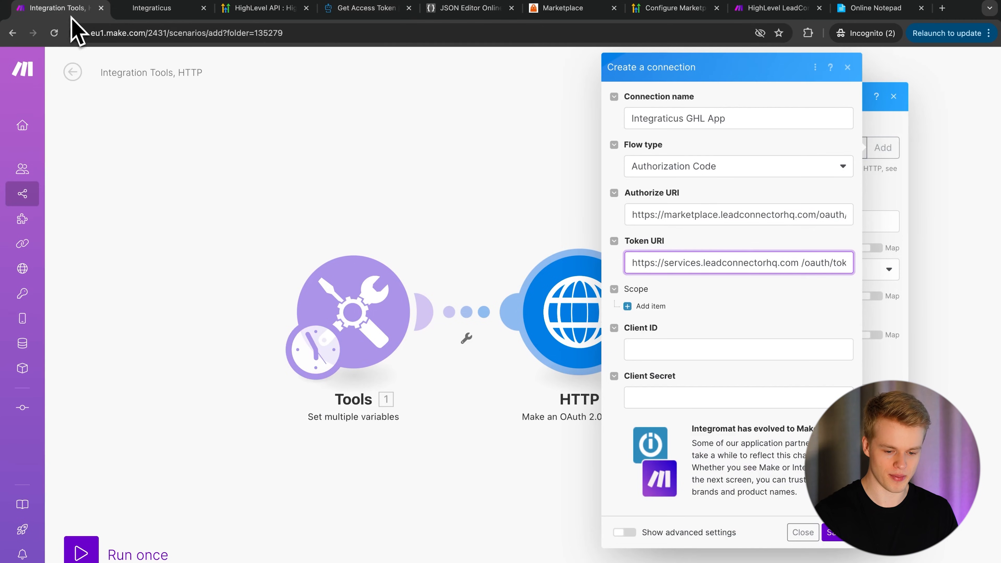
# - Delete the stray space after .com in the Token URI
pyautogui.click(800, 263)
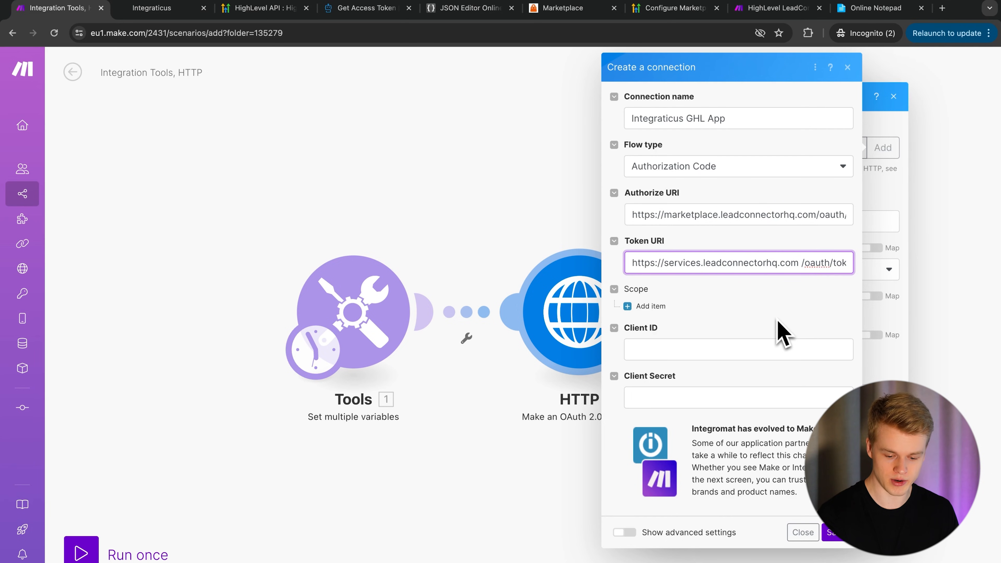
pyautogui.press('BackSpace')
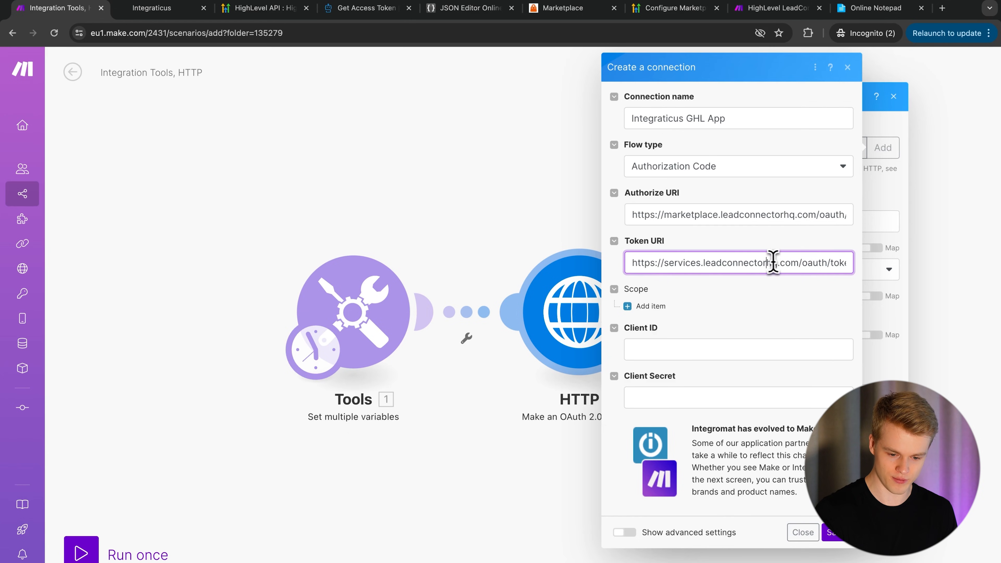
pyautogui.moveTo(772, 262); pyautogui.dragTo(859, 264)
pyautogui.click(760, 260)
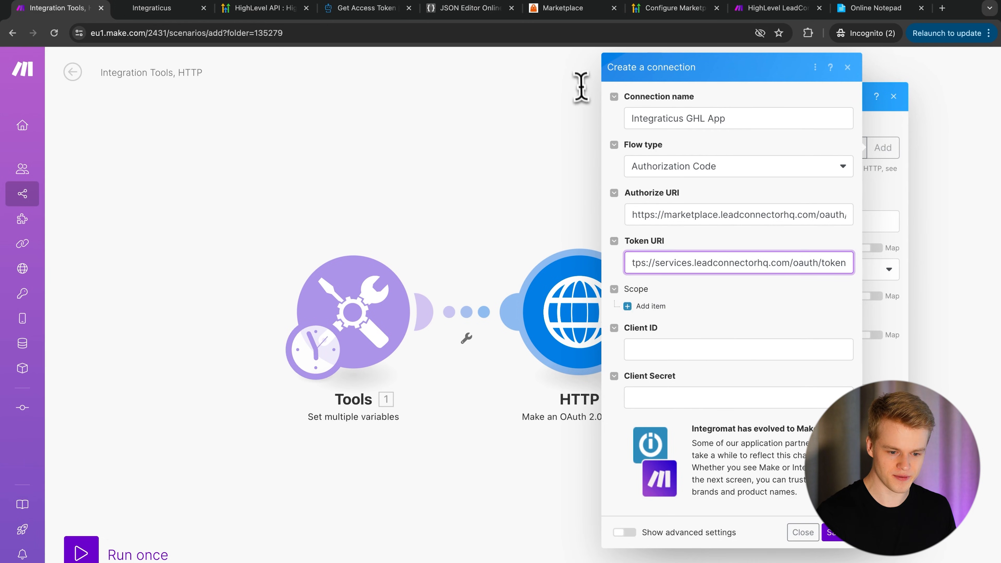
pyautogui.click(577, 11)
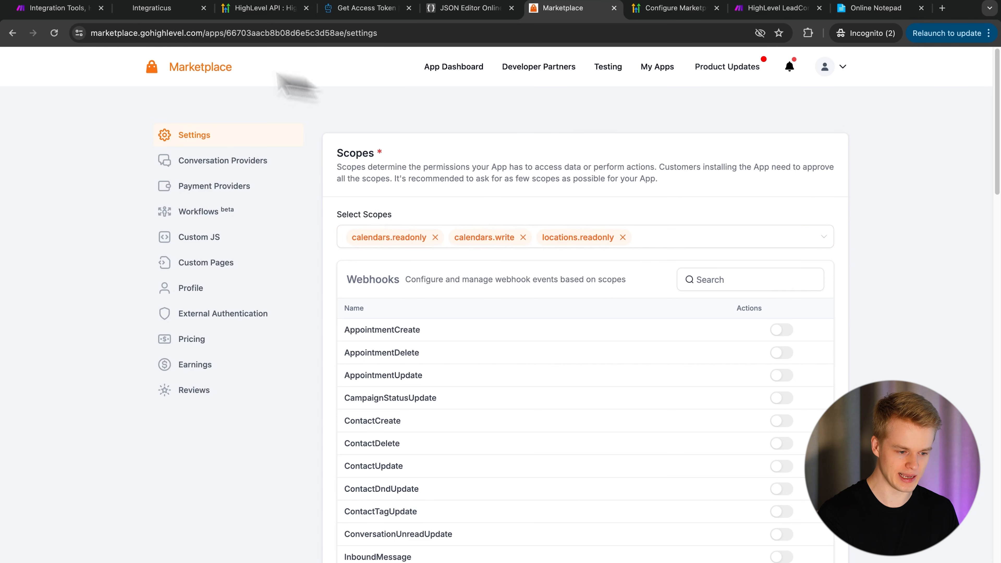
# - Add scope items calendars.write, calendars.readonly and locations.readonly, checked against the Marketplace app's scopes
pyautogui.click(65, 9)
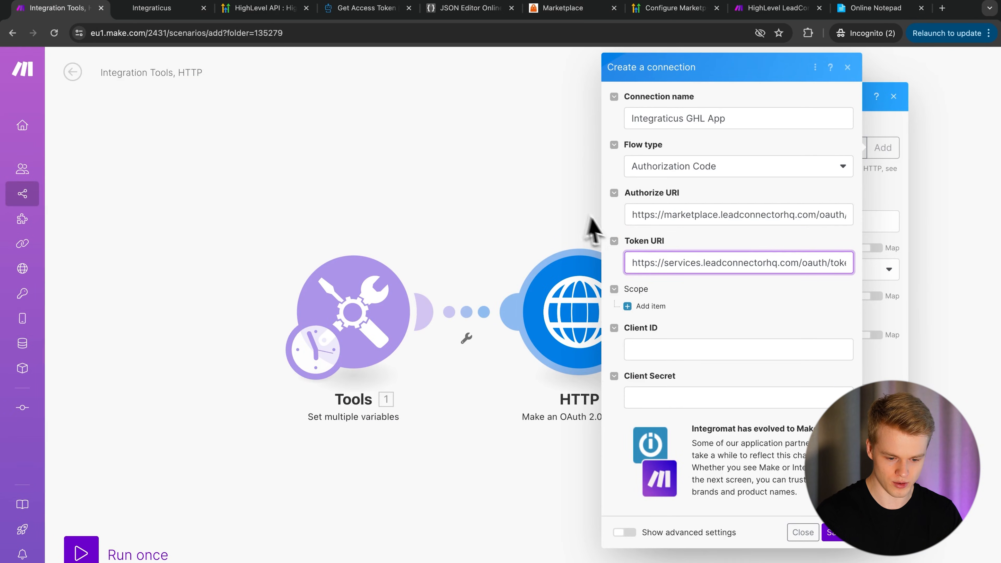
pyautogui.click(645, 305)
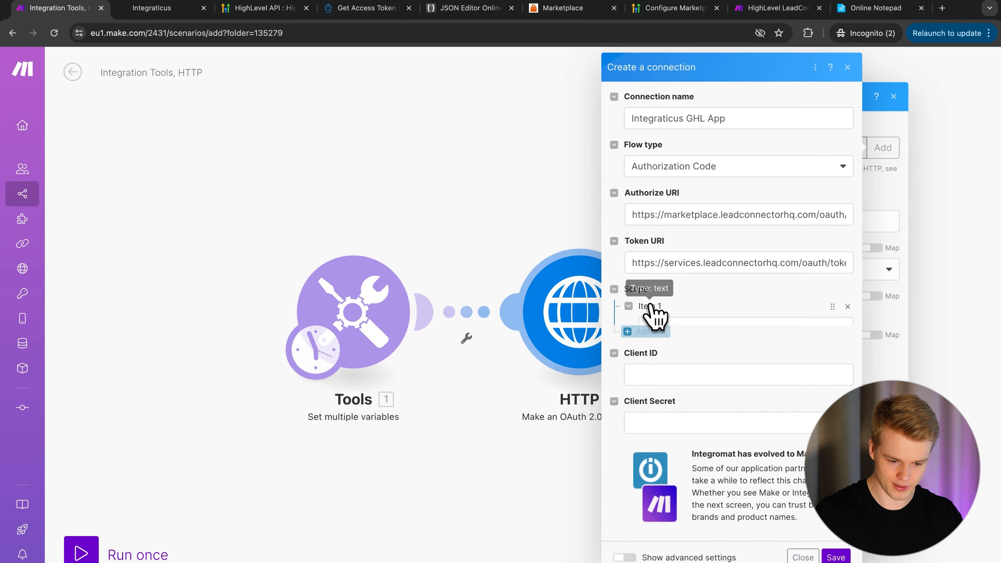
pyautogui.write('calendars.write')
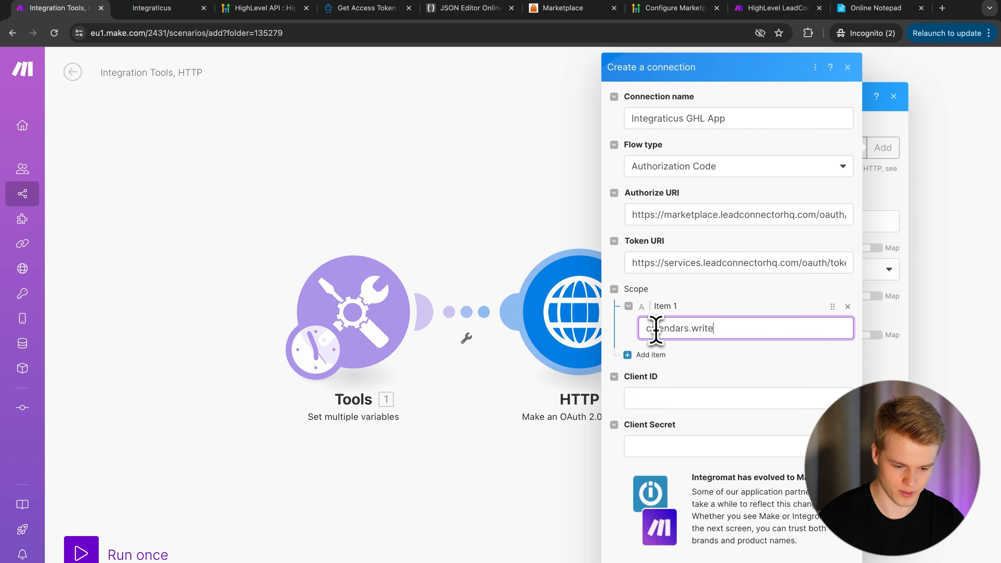
pyautogui.click(659, 356)
pyautogui.write('calendars.re')
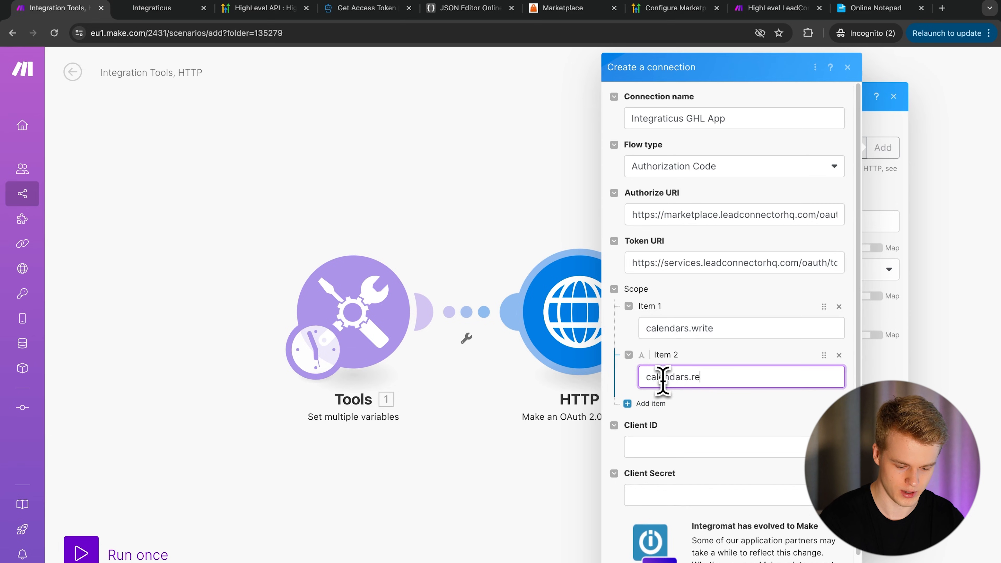
pyautogui.write('adonly')
pyautogui.click(654, 403)
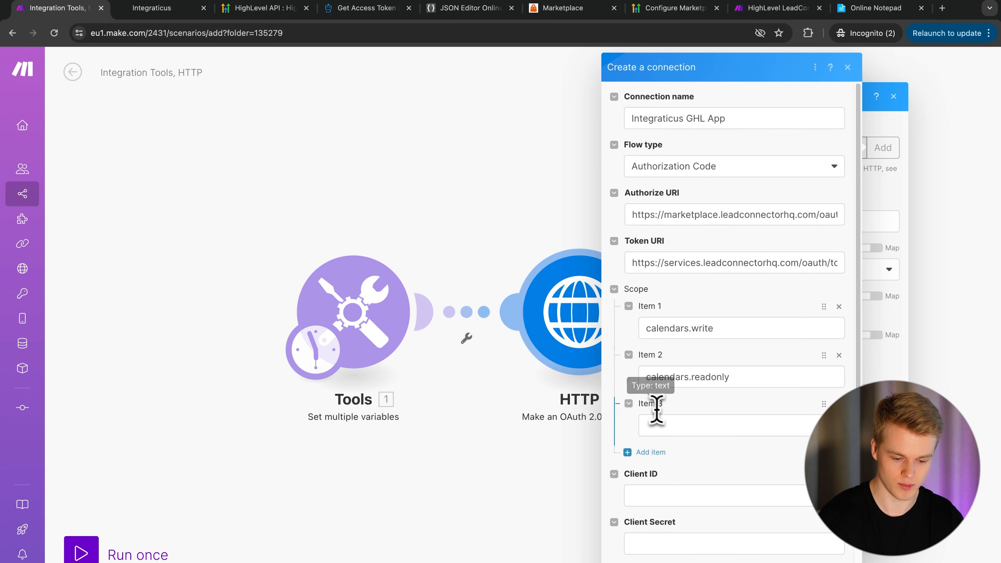
pyautogui.write('locations.readonly')
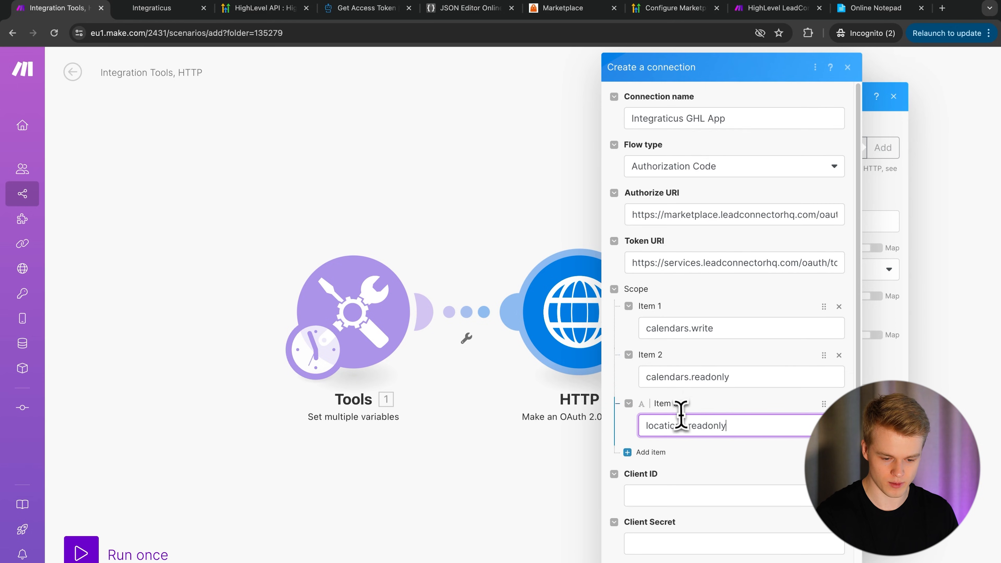
pyautogui.click(587, 10)
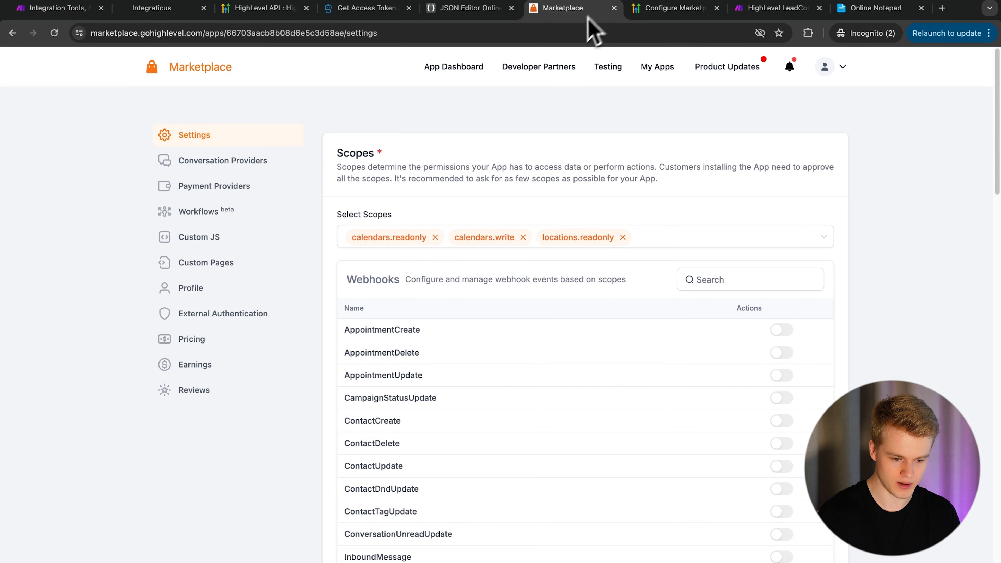
pyautogui.click(73, 13)
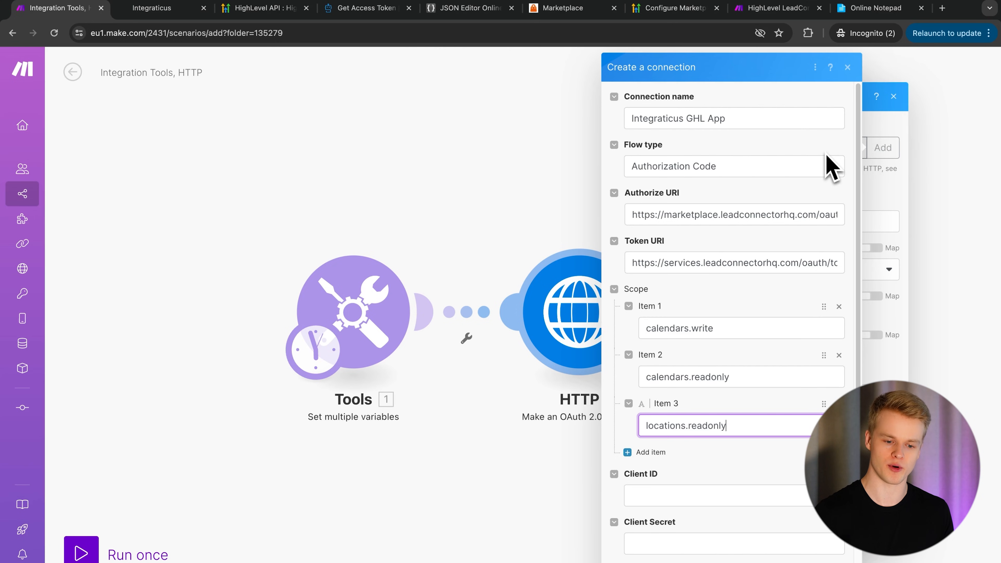
pyautogui.scroll(-2, 715, 402)
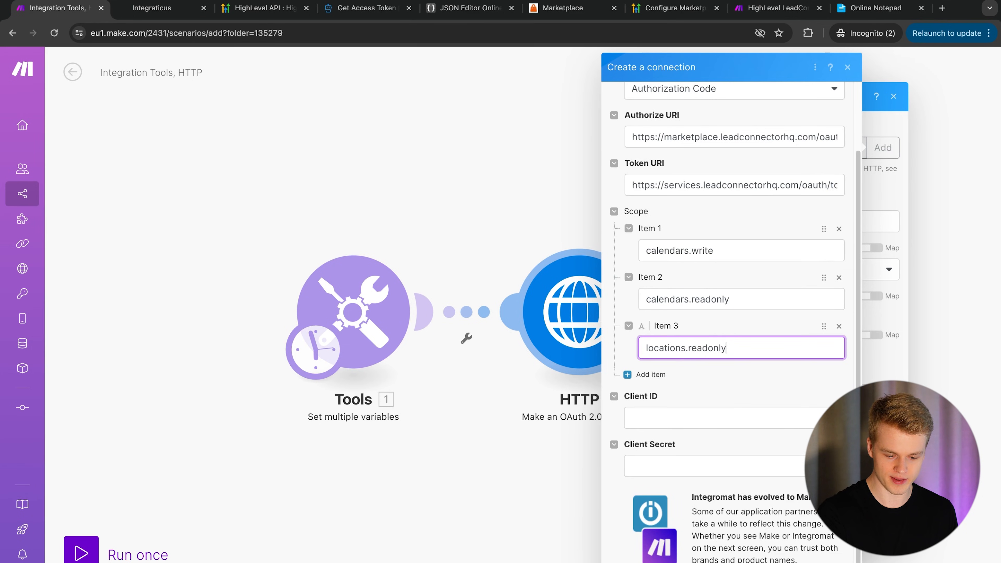
# - Show the connection's advanced settings and set the Scope separator to SPACE
pyautogui.click(638, 562)
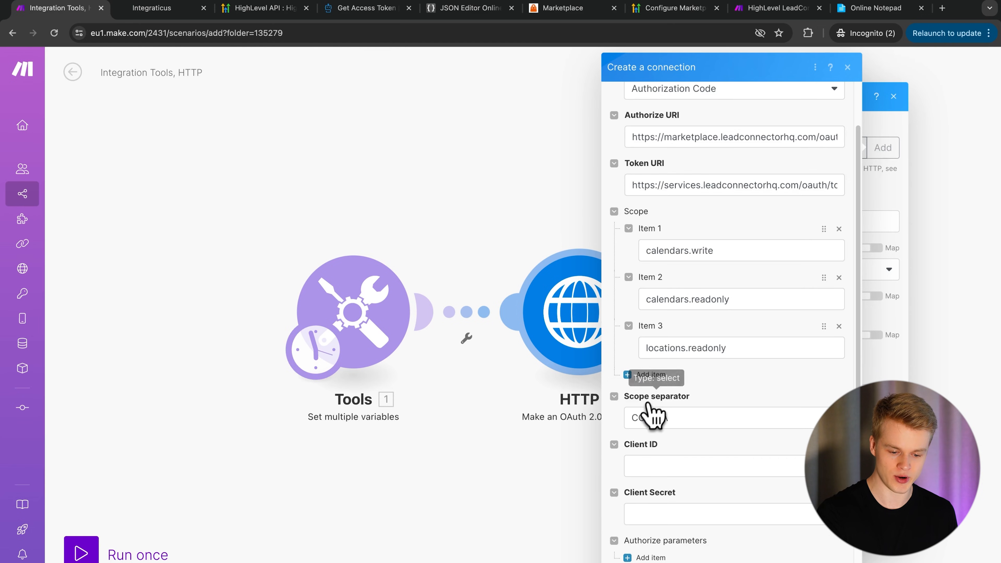
pyautogui.click(644, 418)
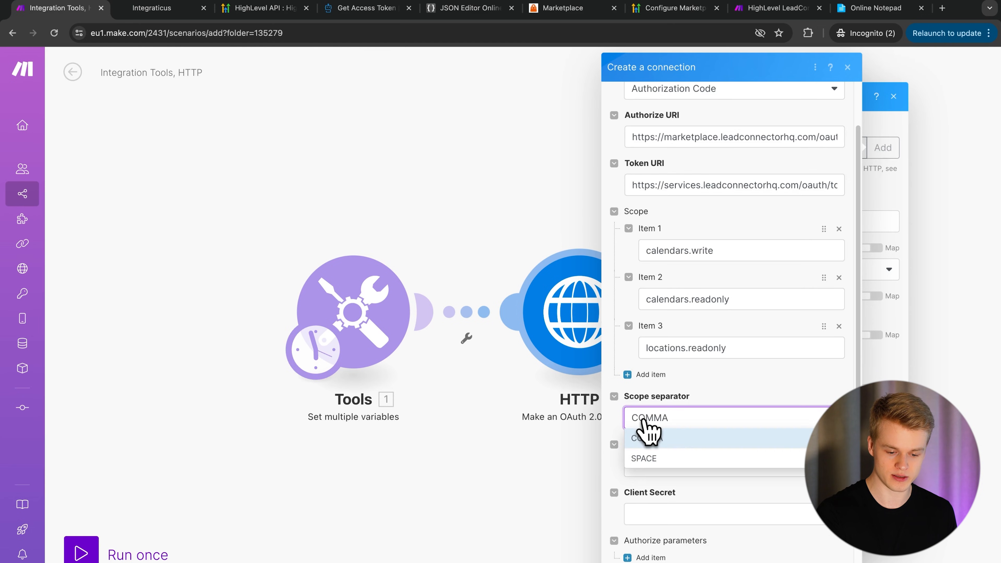
pyautogui.click(643, 459)
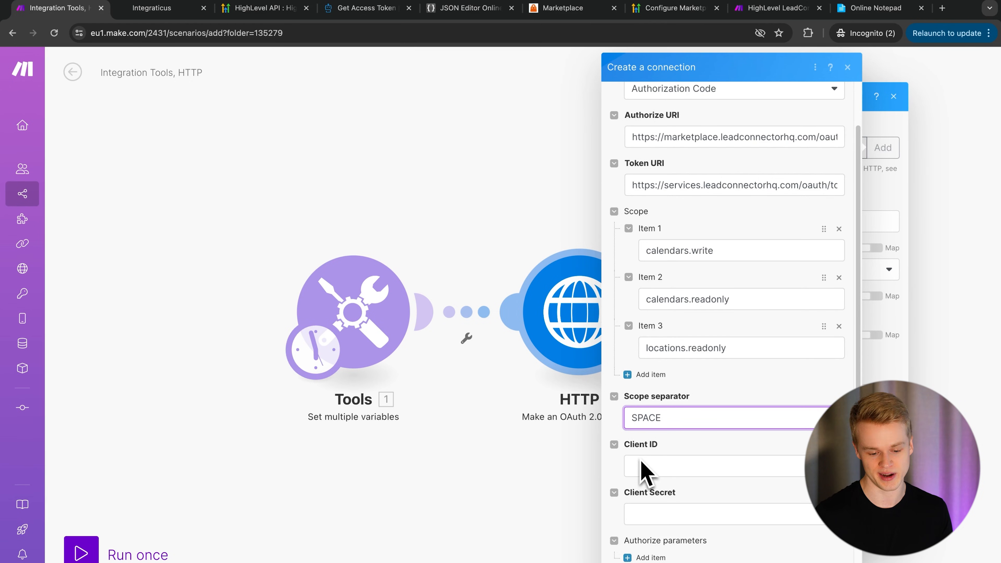
pyautogui.scroll(1, 755, 375)
pyautogui.scroll(-9, 756, 376)
pyautogui.scroll(6, 756, 376)
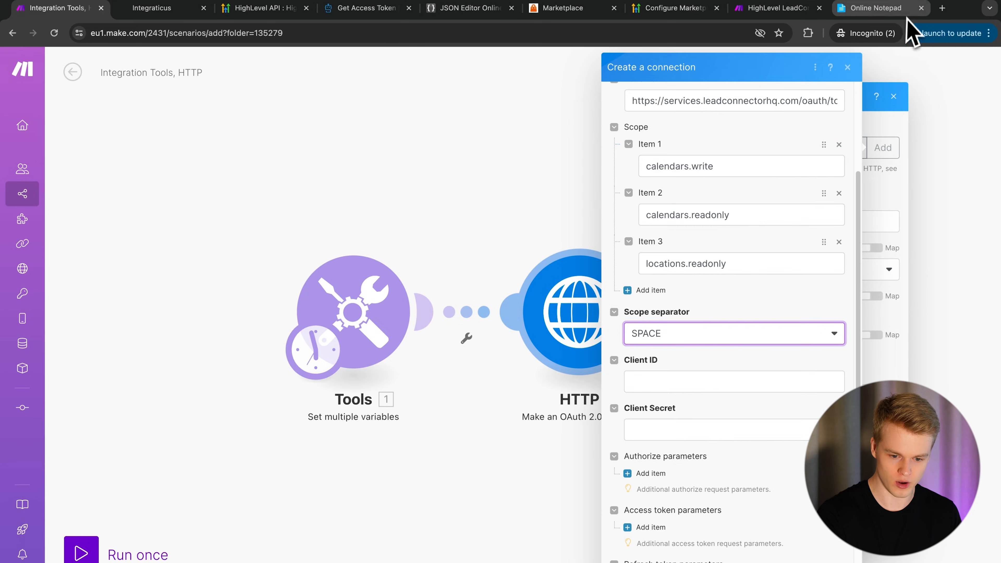
# - Paste the app's client ID from the notepad into the Create a connection form
pyautogui.click(899, 11)
pyautogui.moveTo(340, 137); pyautogui.dragTo(174, 138)
pyautogui.press('super+c')
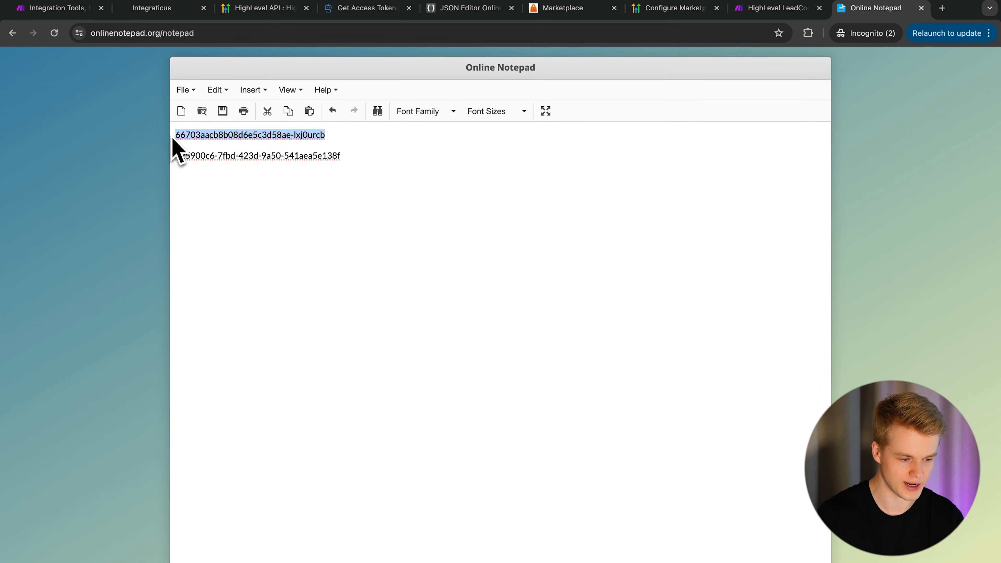
pyautogui.click(51, 9)
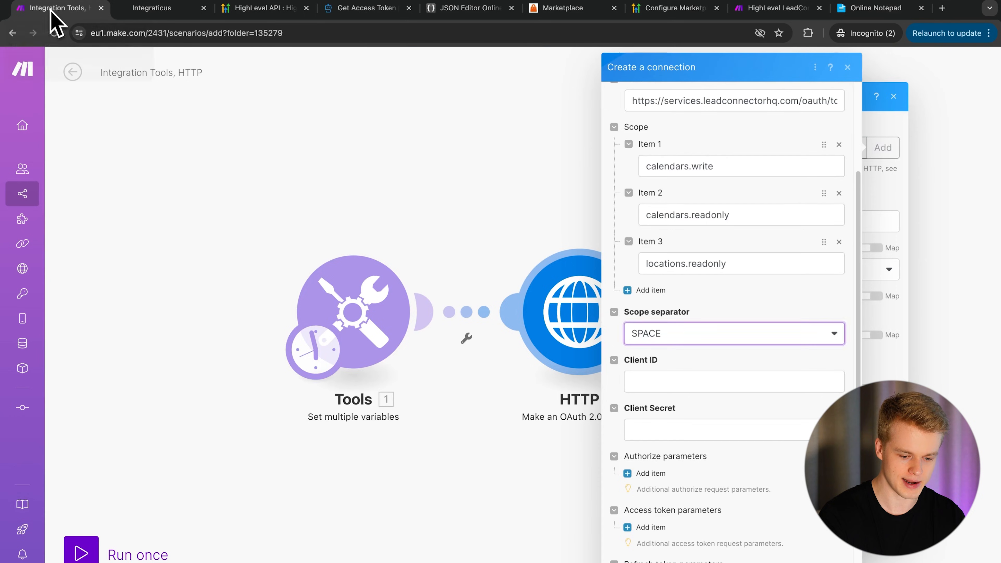
pyautogui.click(670, 382)
pyautogui.press('super+v')
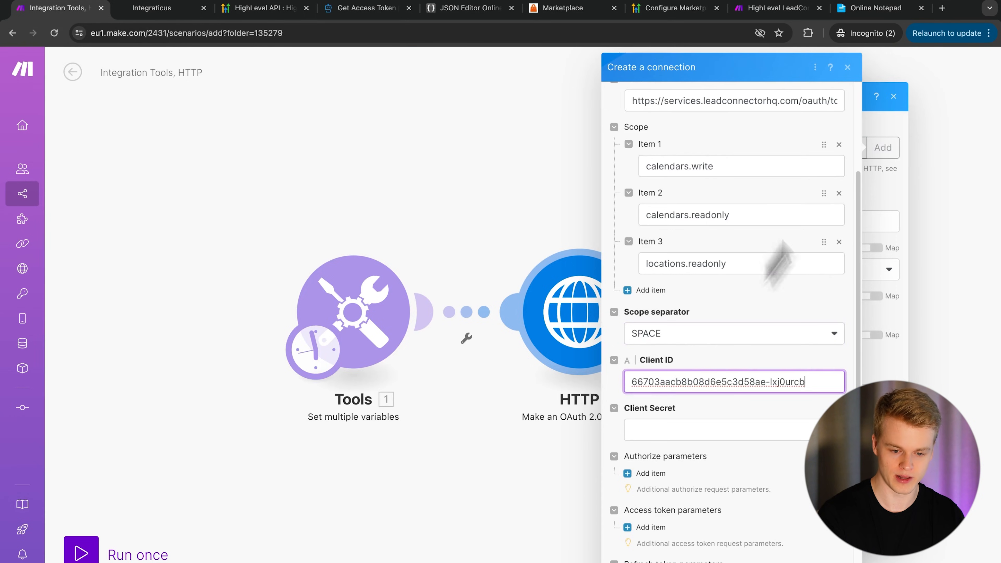
# - Paste the client secret from the notes and save the connection to start authorization
pyautogui.click(872, 9)
pyautogui.moveTo(308, 156); pyautogui.dragTo(172, 167)
pyautogui.press('super+c')
pyautogui.click(81, 10)
pyautogui.click(719, 426)
pyautogui.press('super+v')
pyautogui.scroll(-5, 712, 439)
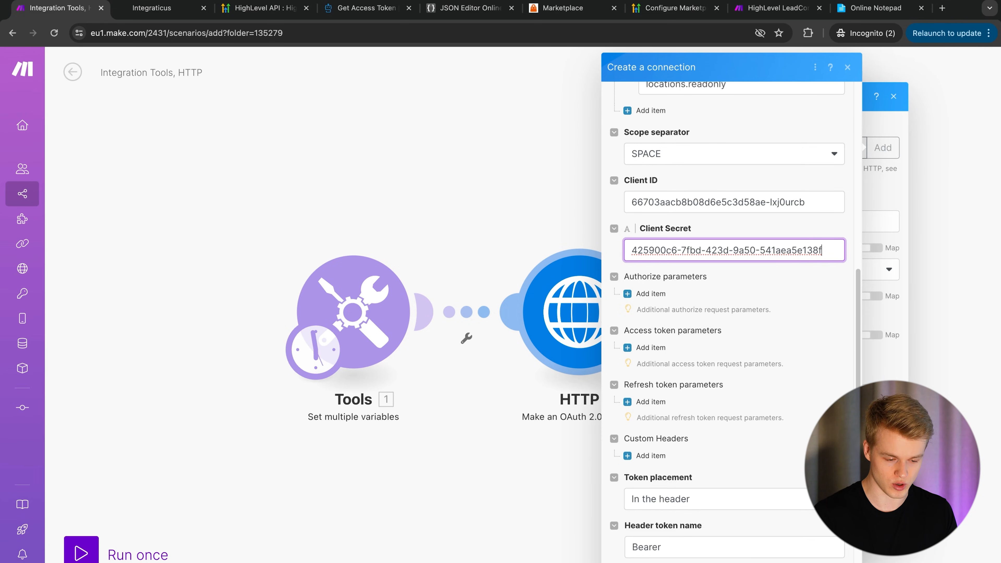
pyautogui.press('Return')
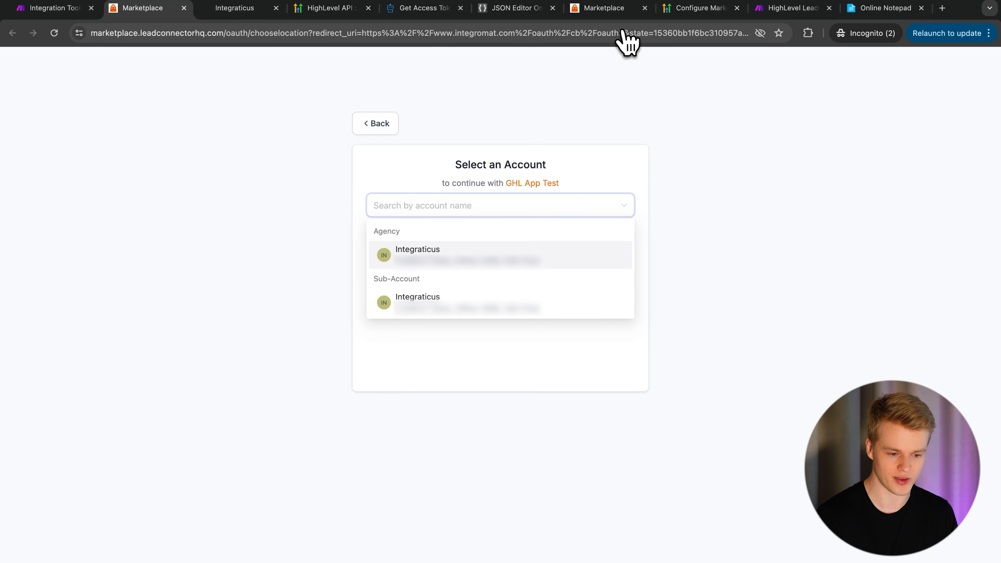
# - Check the client_id and scopes in the authorization URL, then choose the Integraticus Sub-Account
pyautogui.moveTo(358, 39); pyautogui.dragTo(585, 44)
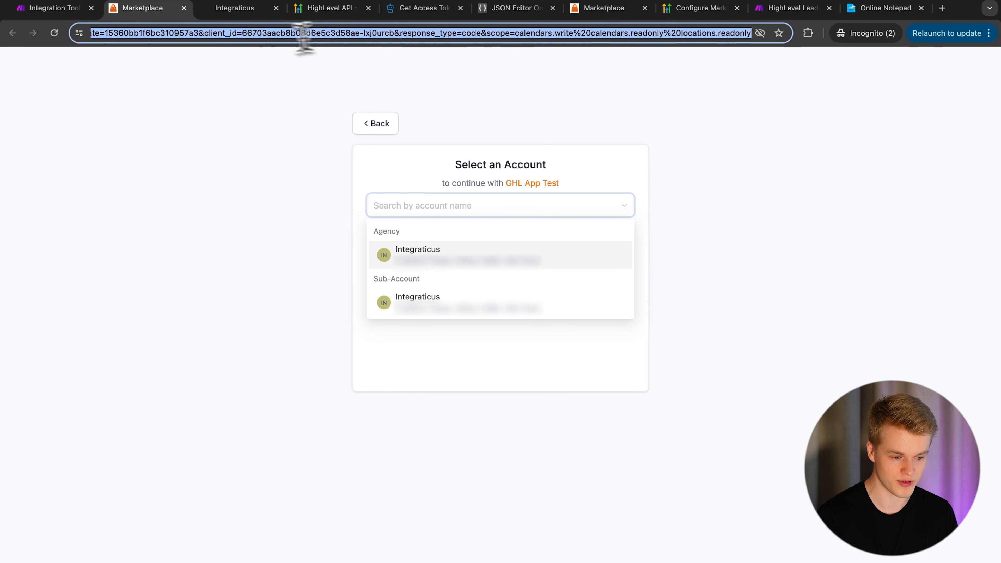
pyautogui.click(248, 35)
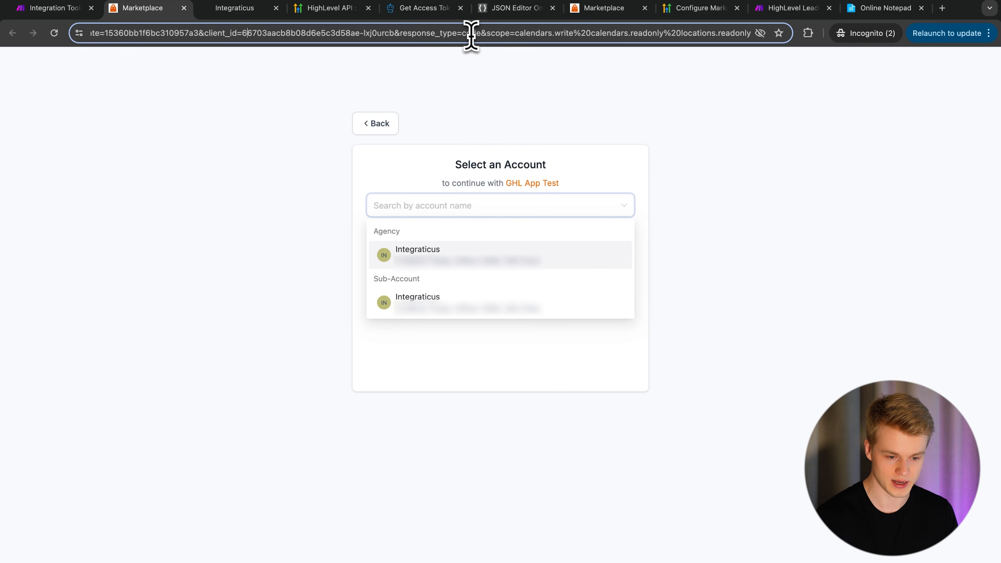
pyautogui.moveTo(513, 35); pyautogui.dragTo(590, 34)
pyautogui.click(621, 34)
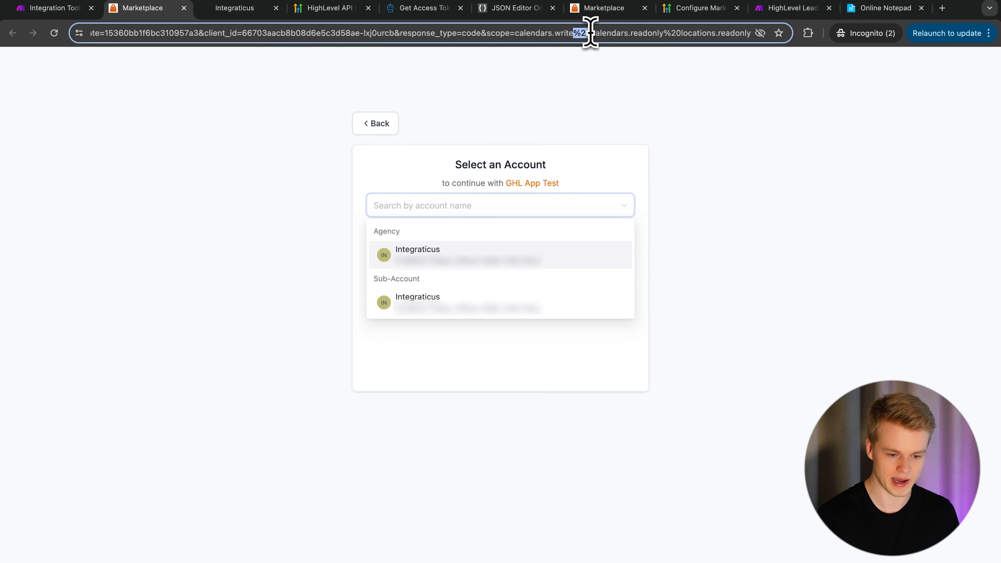
pyautogui.click(594, 59)
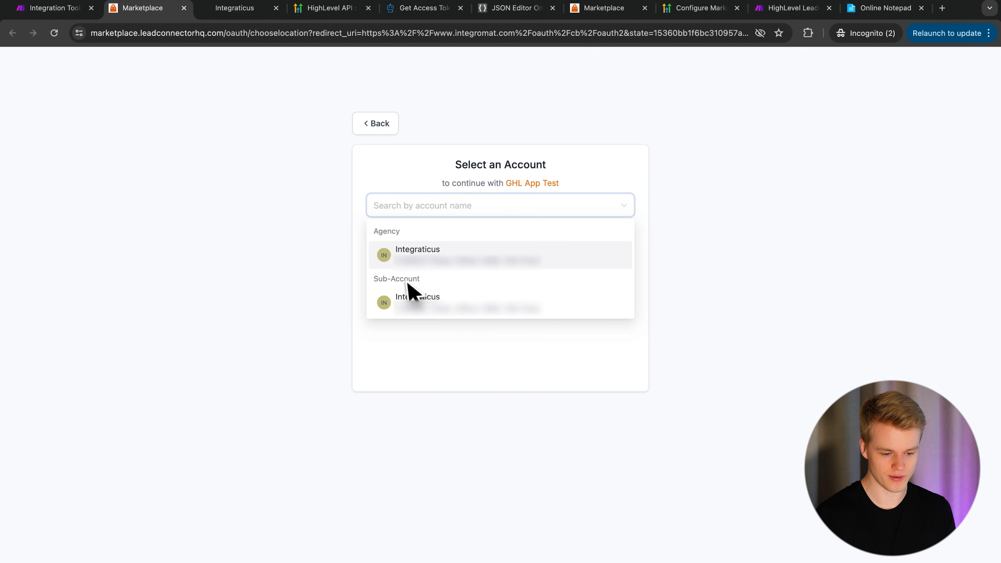
pyautogui.click(409, 312)
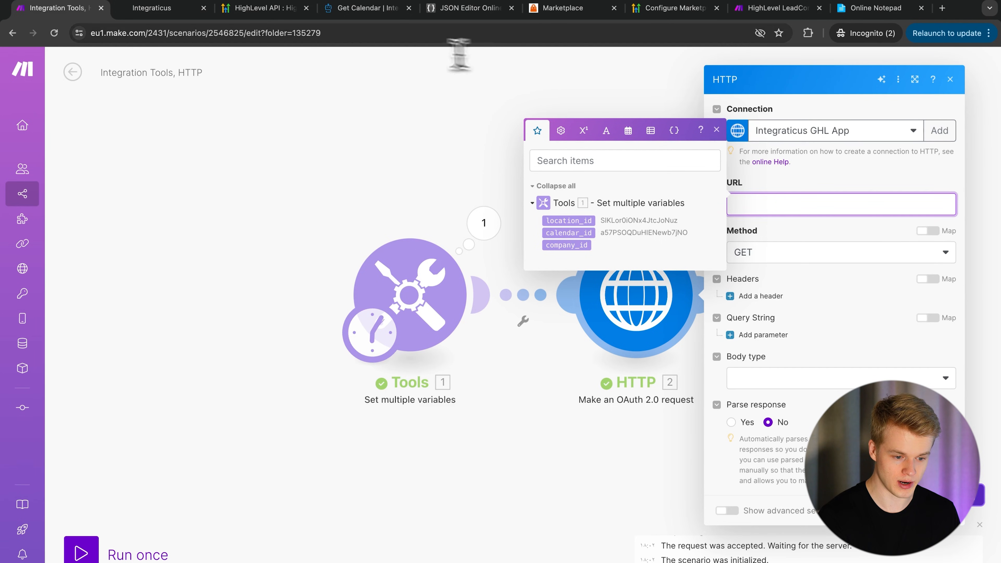
# - Set the request URL to the Get Calendar endpoint, replacing {calendarId} with the mapped calendar_id
pyautogui.click(338, 9)
pyautogui.scroll(5, 87, 268)
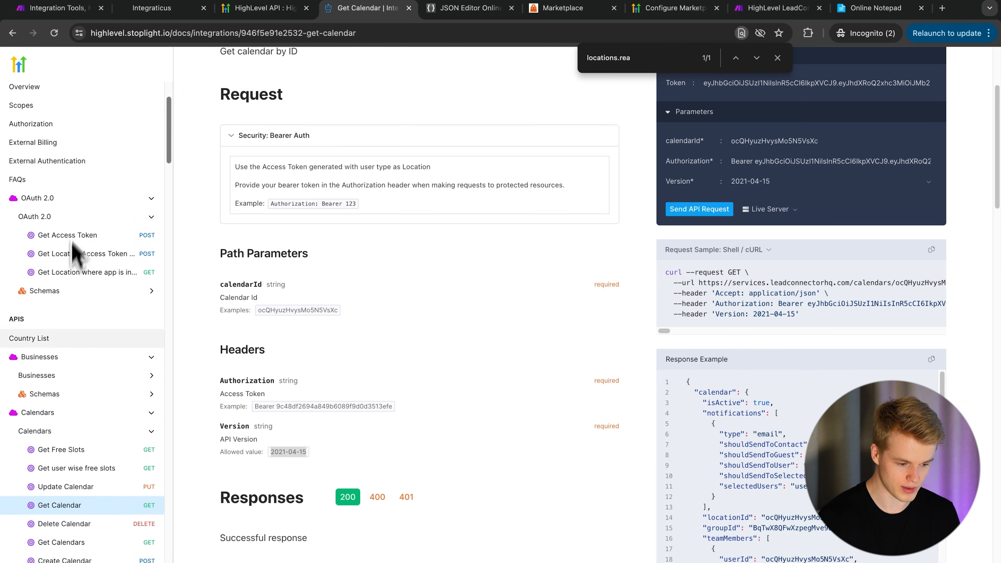
pyautogui.scroll(-3, 35, 438)
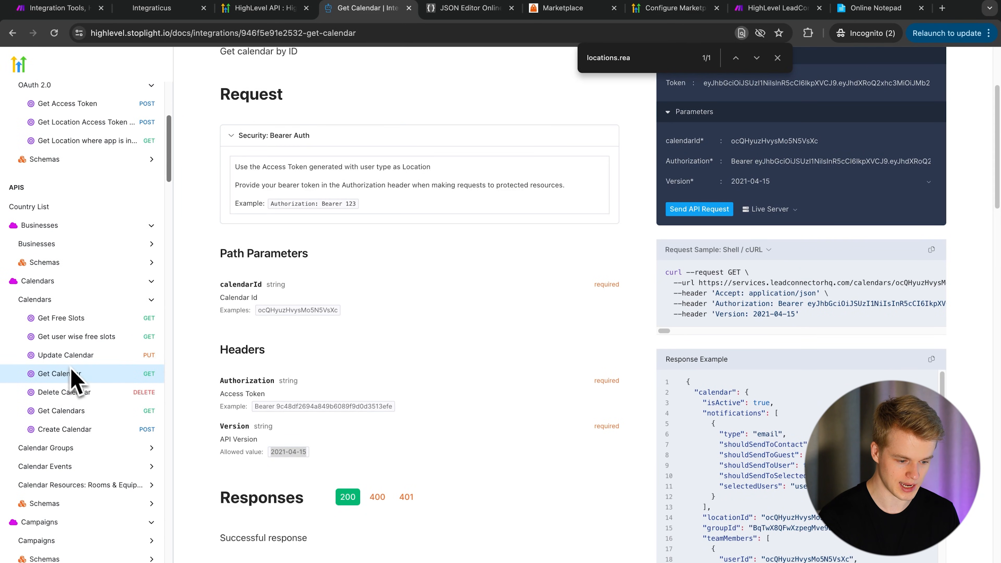
pyautogui.scroll(4, 366, 208)
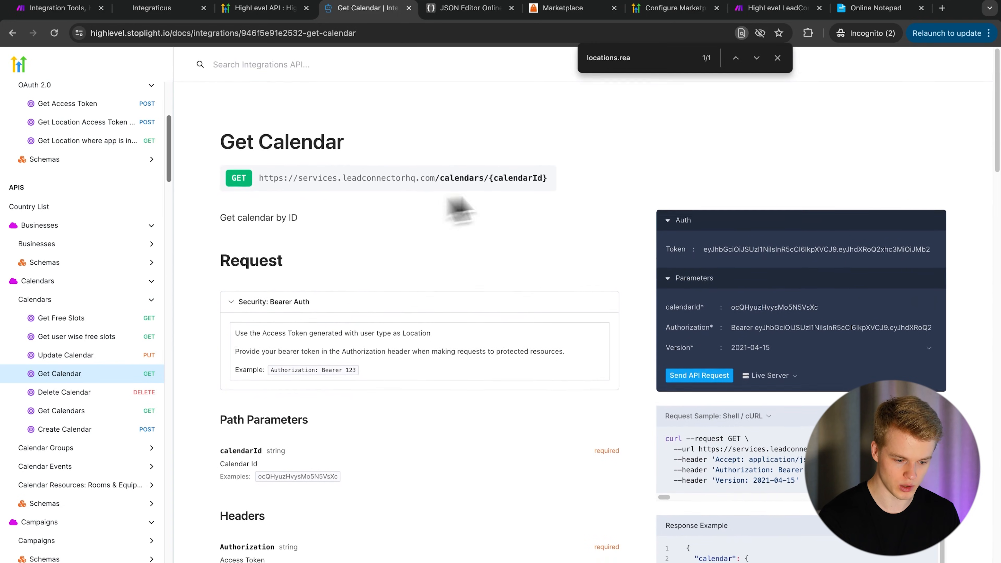
pyautogui.tripleClick(457, 177)
pyautogui.hotkey('ctrl', 'c')
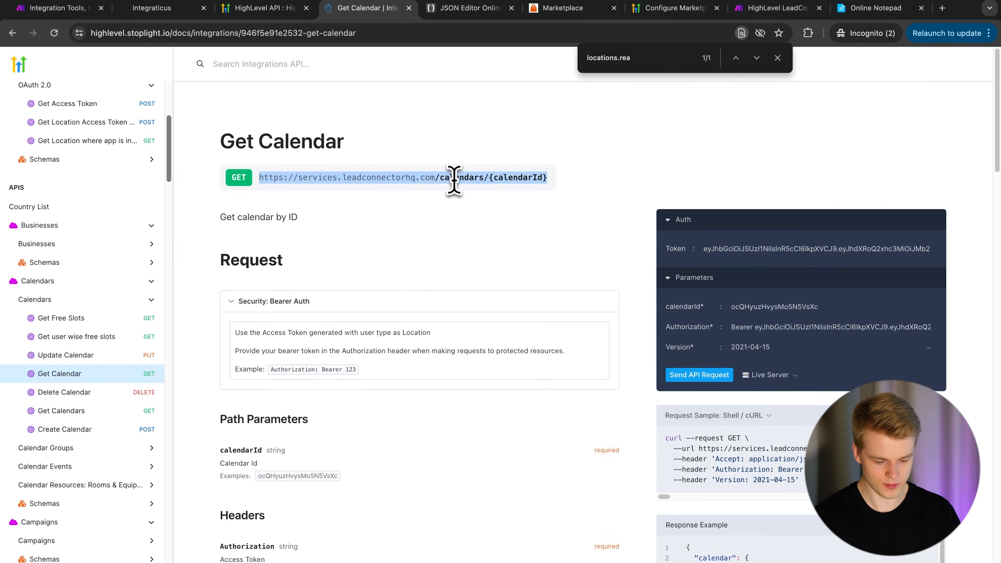
pyautogui.click(71, 8)
pyautogui.hotkey('ctrl', 'v')
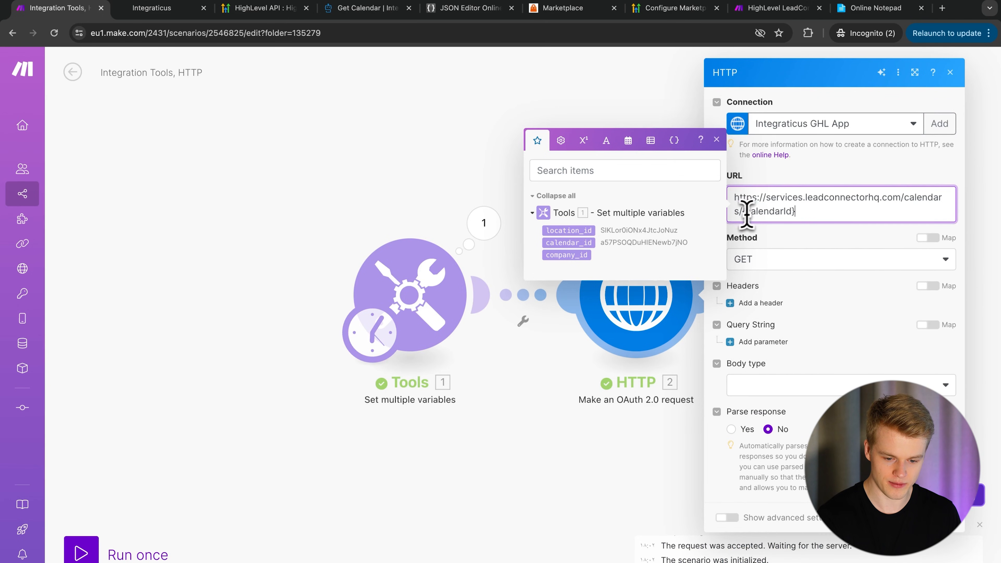
pyautogui.moveTo(741, 212); pyautogui.dragTo(807, 215)
pyautogui.press('BackSpace')
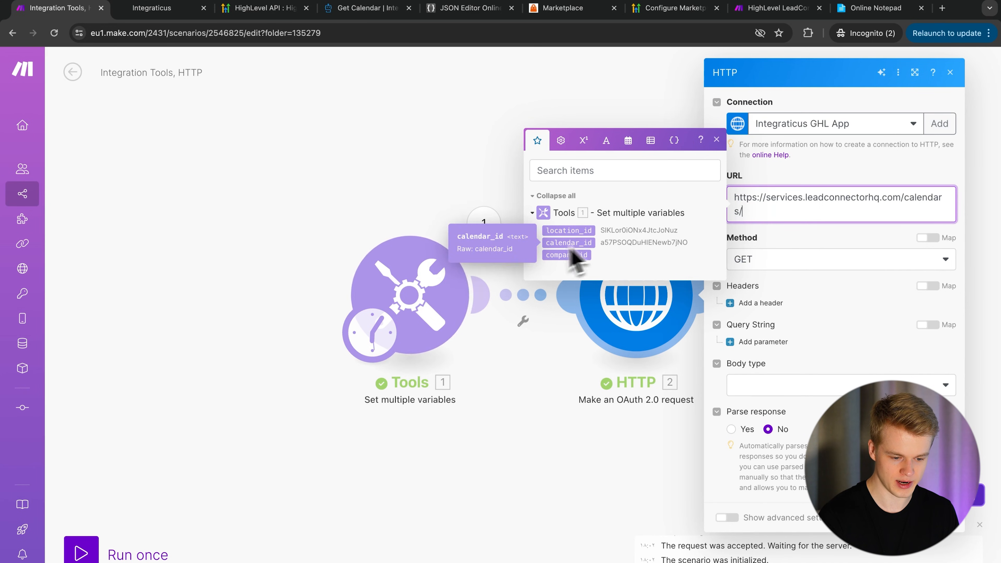
pyautogui.moveTo(584, 240); pyautogui.dragTo(772, 211)
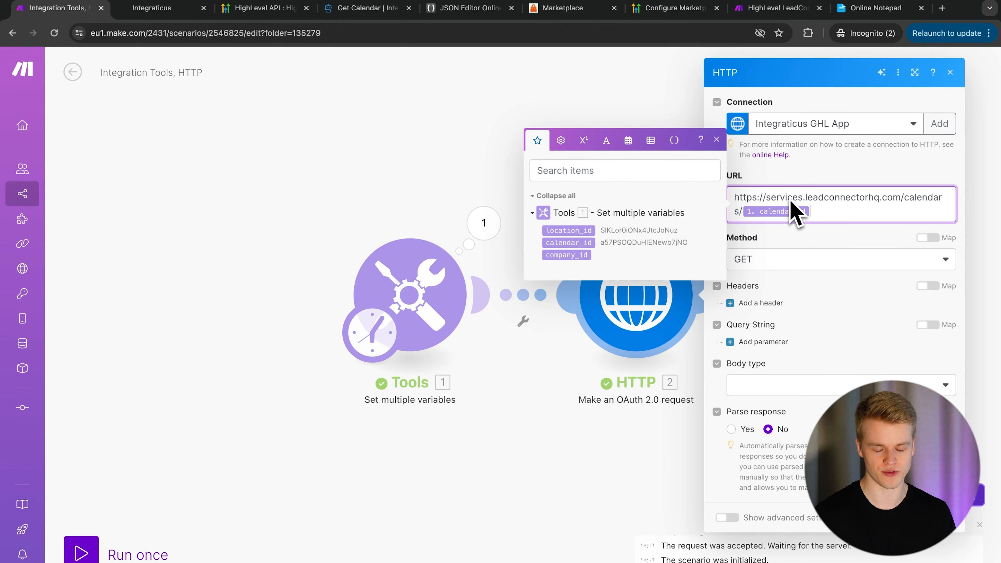
pyautogui.click(754, 296)
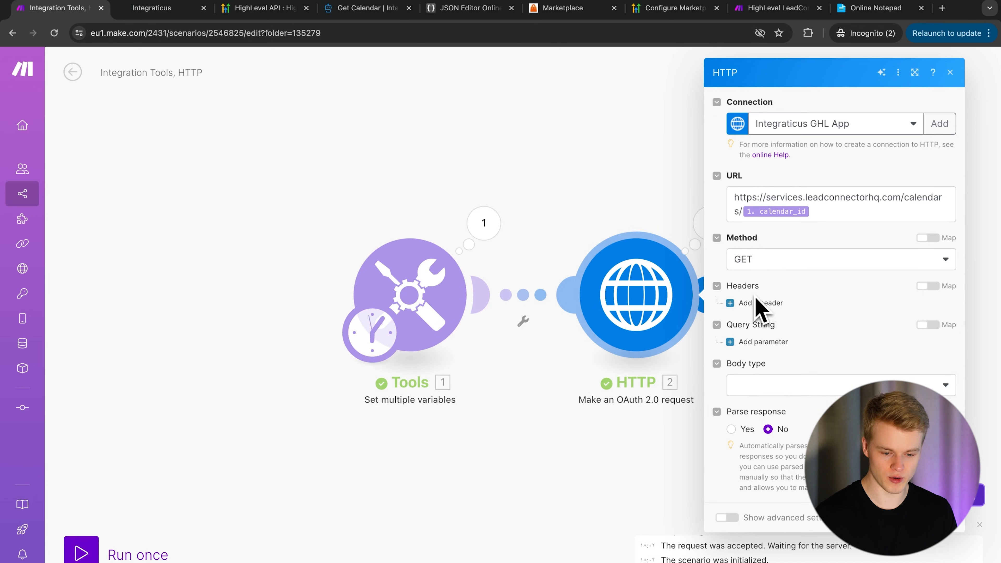
# - Add a Version request header with value 2021-04-15 taken from the docs
pyautogui.click(757, 303)
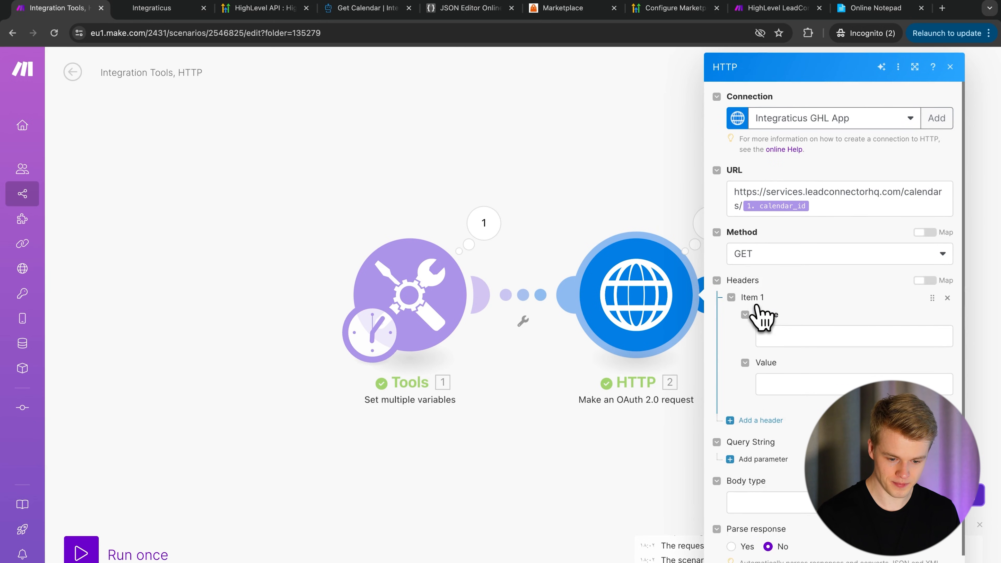
pyautogui.click(771, 334)
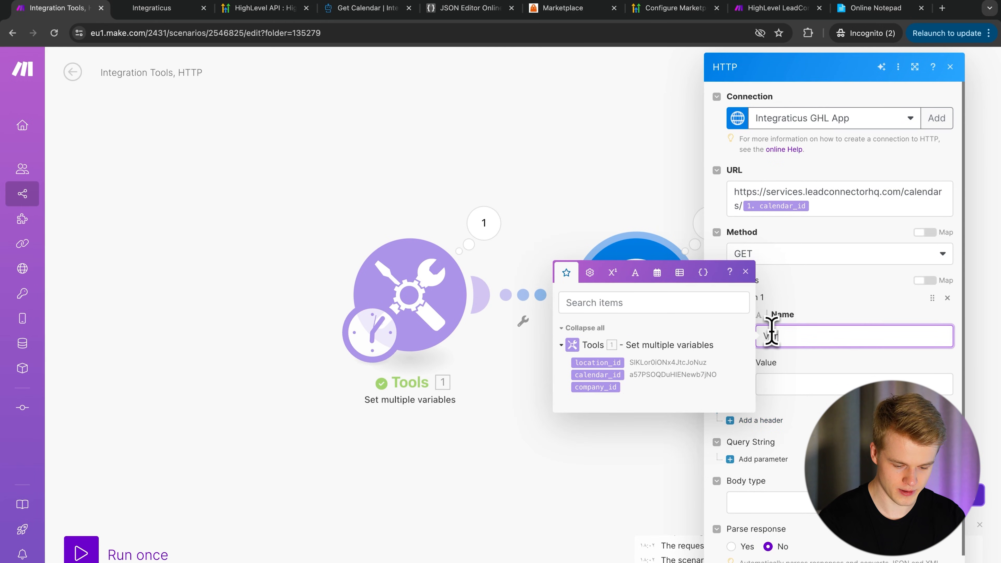
pyautogui.click(366, 8)
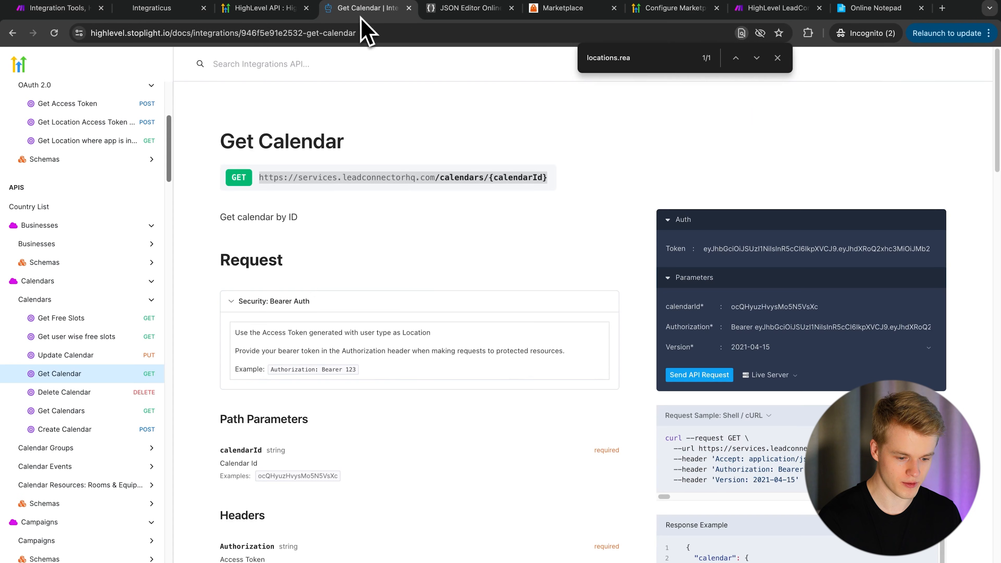
pyautogui.scroll(-7, 289, 390)
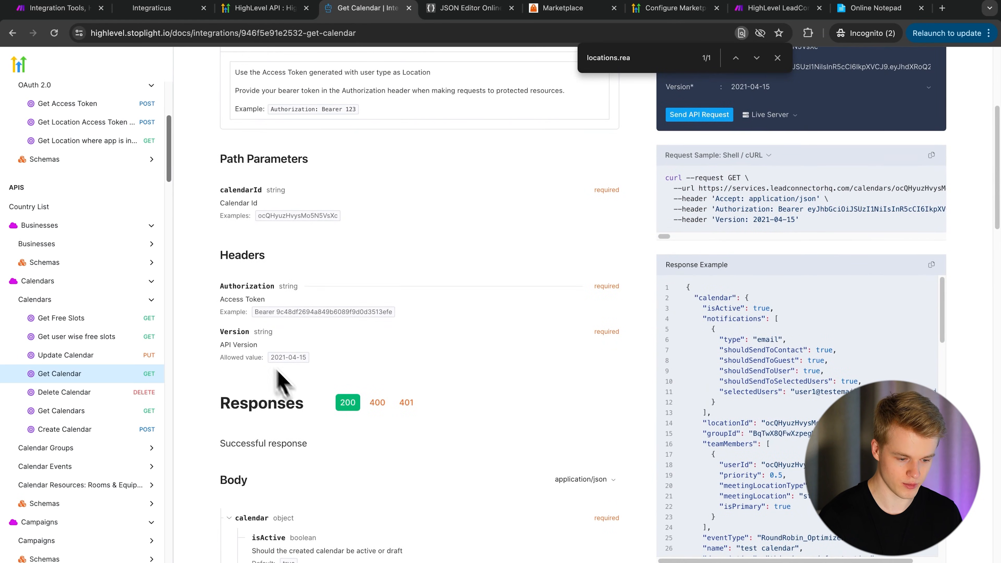
pyautogui.tripleClick(286, 364)
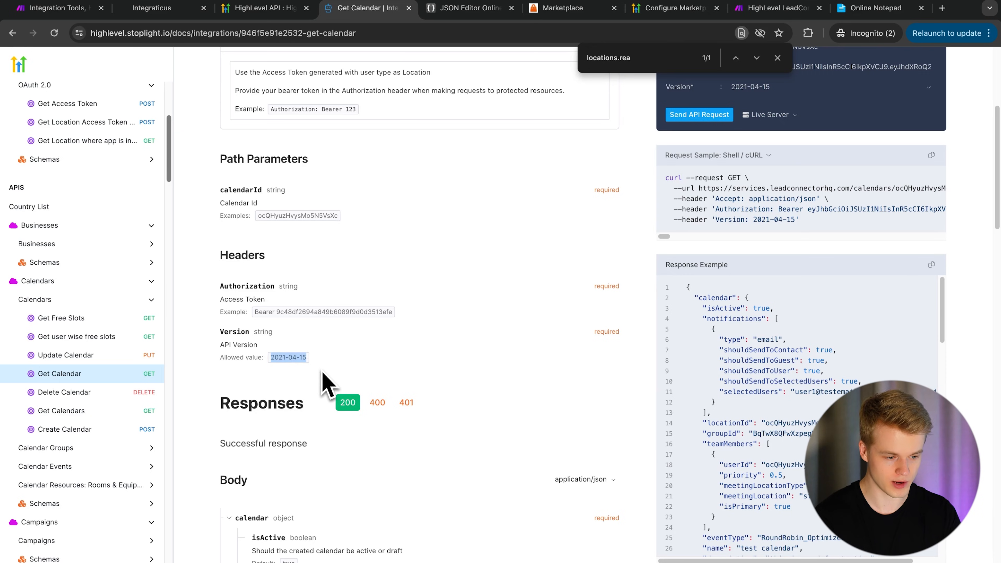
pyautogui.click(59, 8)
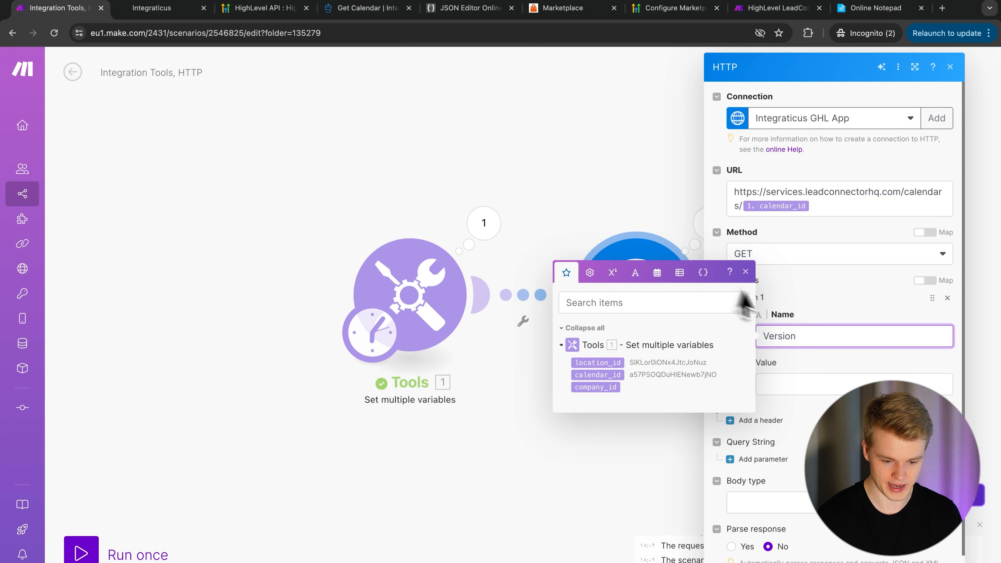
pyautogui.click(789, 385)
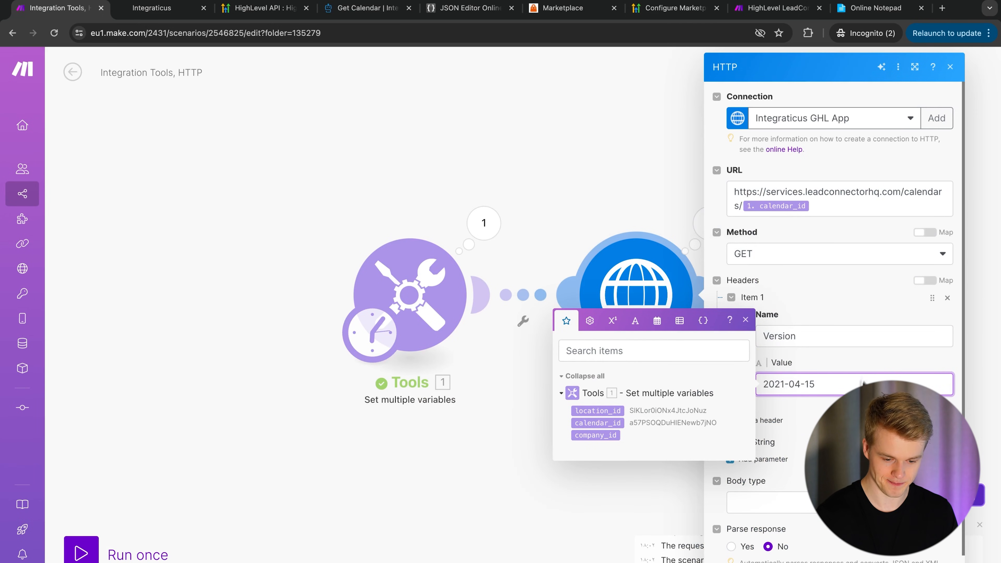
# - Set Parse response to Yes
pyautogui.scroll(-1, 839, 428)
pyautogui.click(733, 512)
pyautogui.click(731, 513)
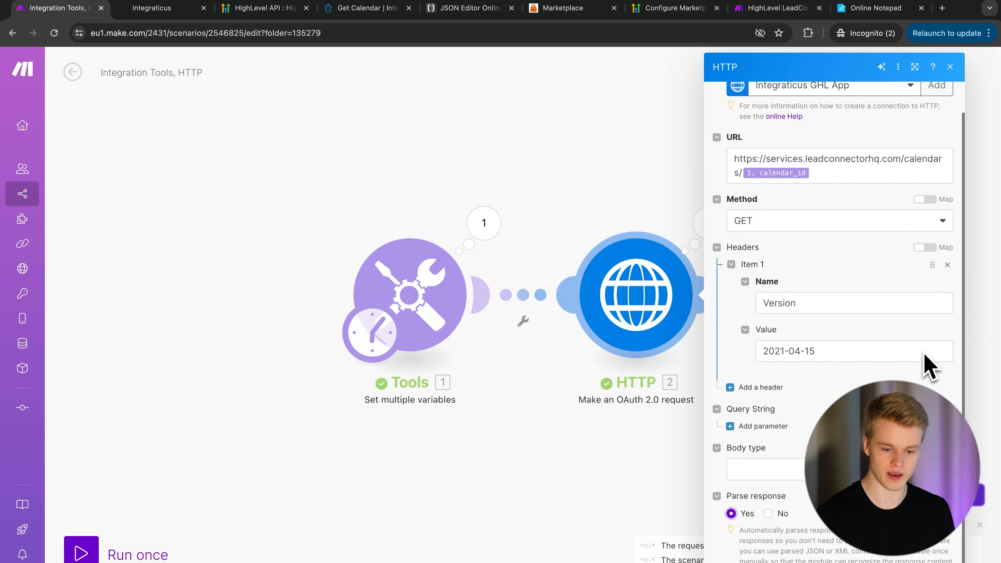
pyautogui.scroll(1, 850, 201)
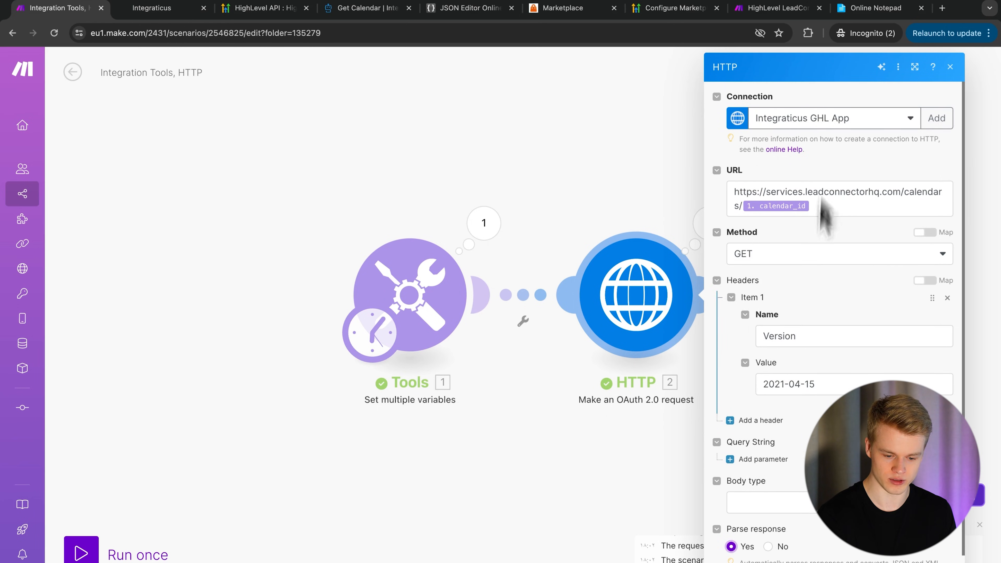
pyautogui.scroll(-1, 821, 213)
# - Run the scenario once and confirm the HTTP output shows status 200 with Demo Calendar details
pyautogui.press('Escape')
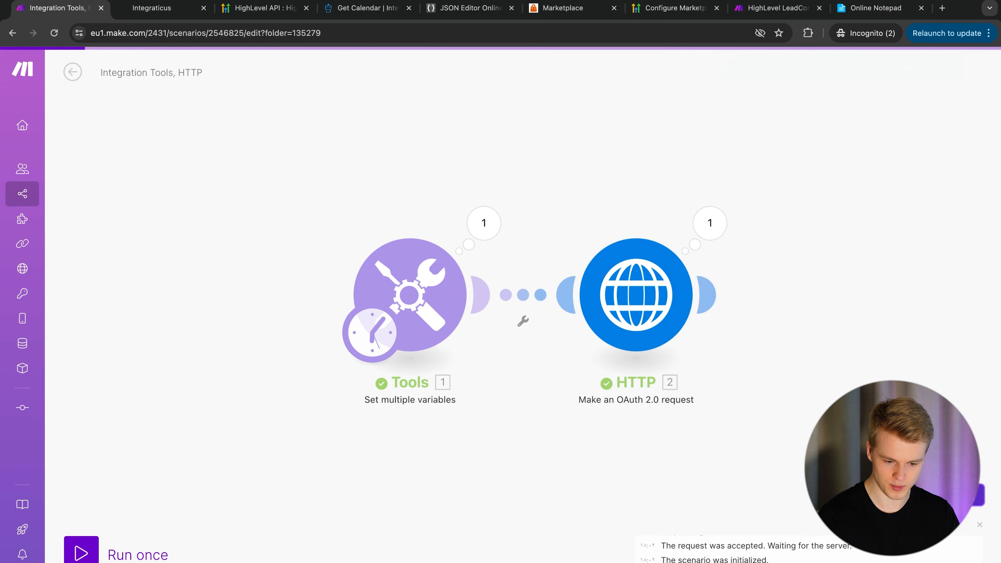
pyautogui.click(91, 552)
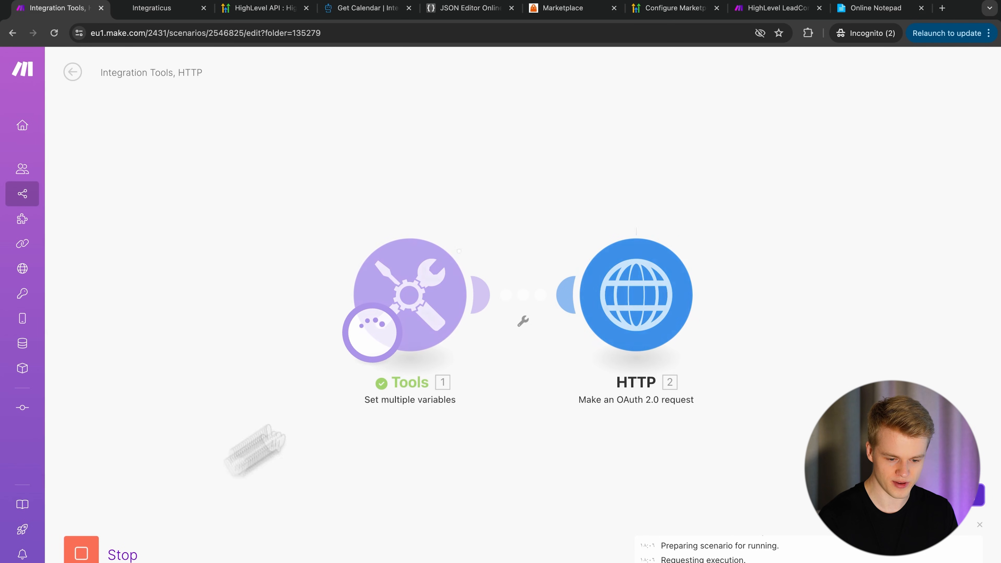
pyautogui.click(712, 228)
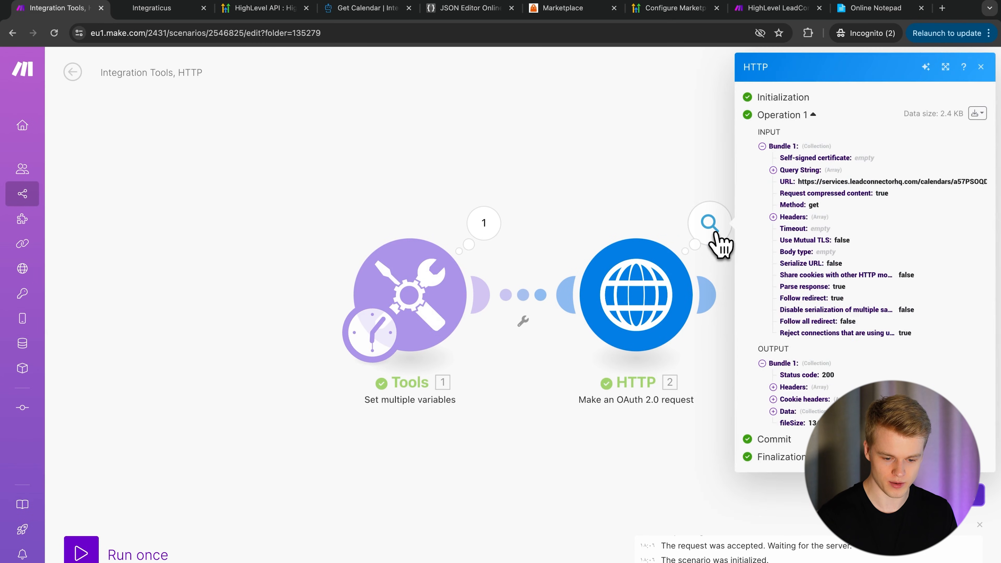
pyautogui.moveTo(832, 375); pyautogui.dragTo(798, 377)
pyautogui.click(772, 411)
pyautogui.click(783, 424)
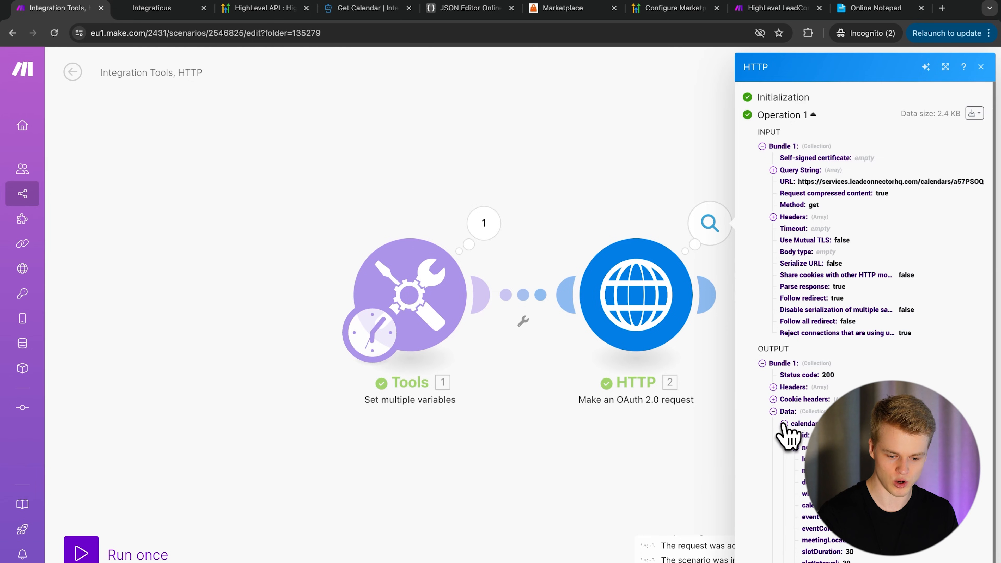
pyautogui.scroll(-3, 800, 513)
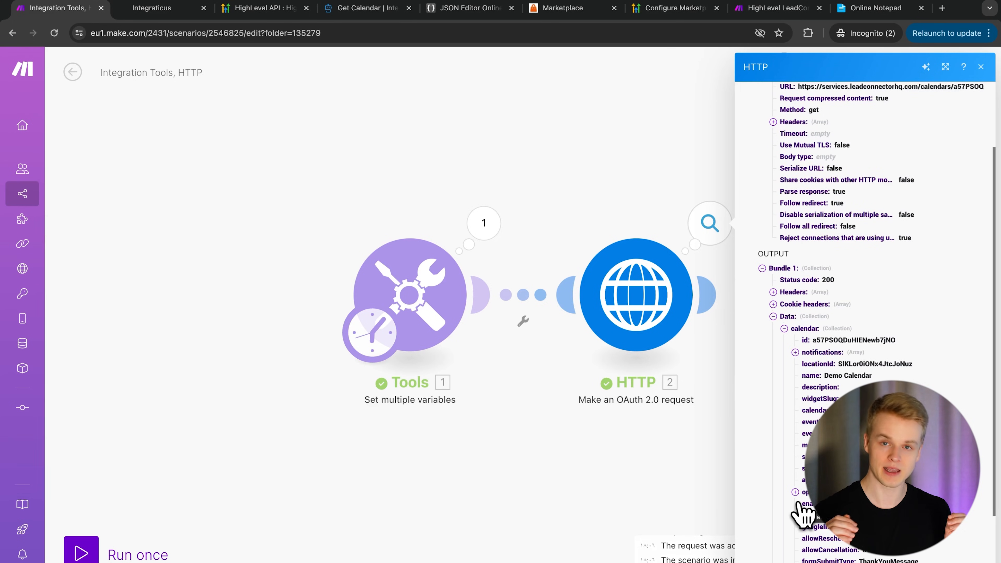
pyautogui.click(625, 174)
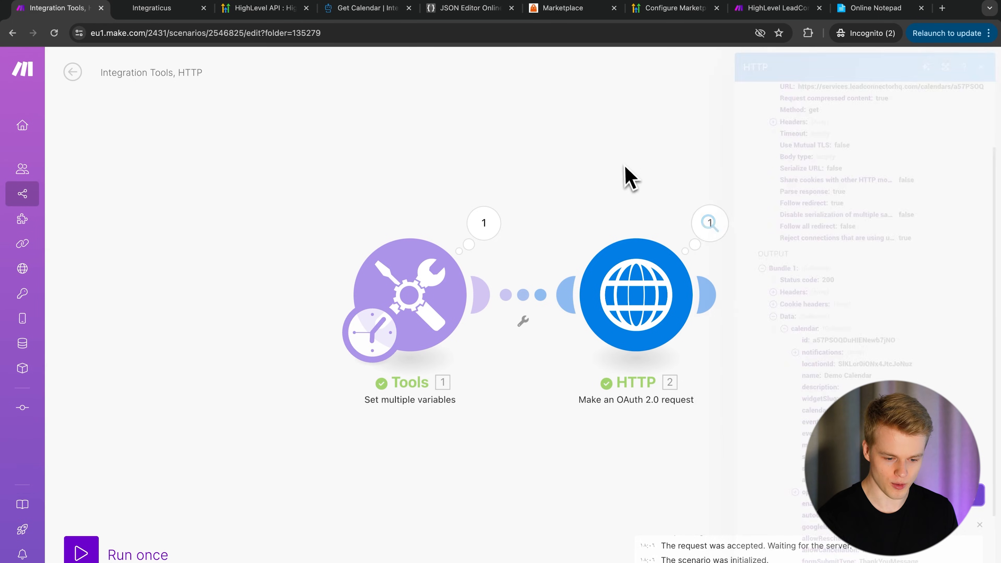
# - Move the HTTP module up and unlink it from the Tools module
pyautogui.moveTo(629, 341); pyautogui.dragTo(637, 197)
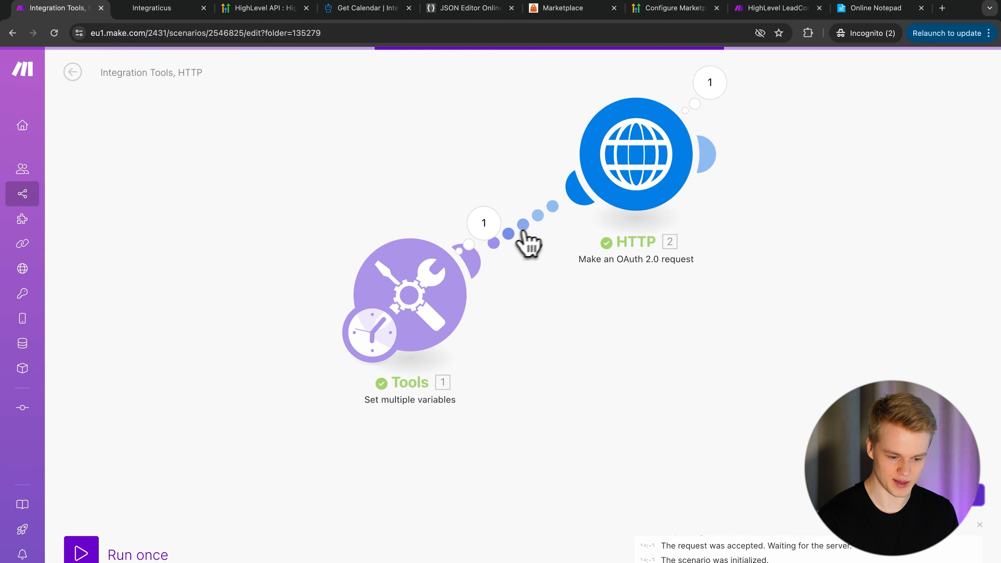
pyautogui.rightClick(619, 174)
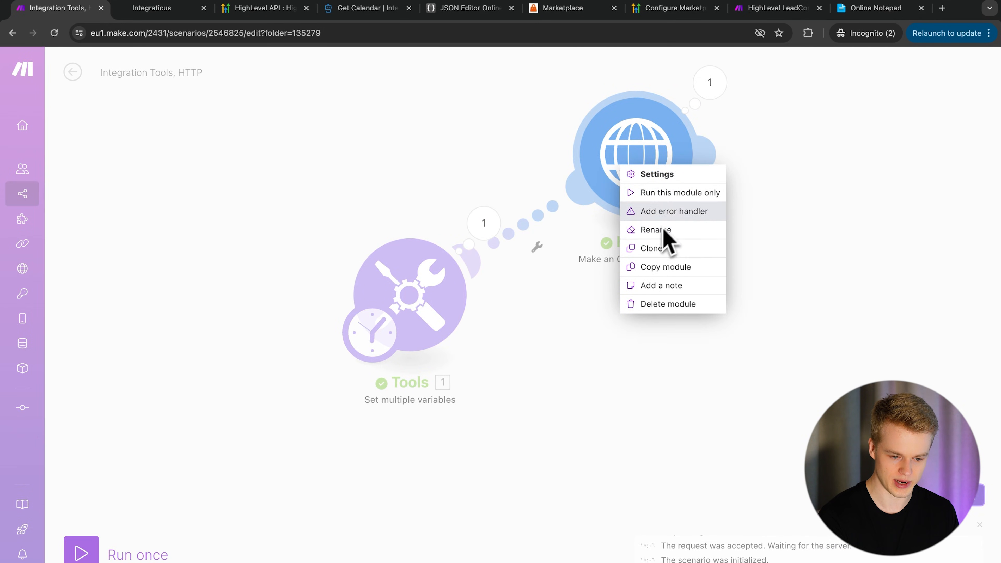
pyautogui.rightClick(526, 233)
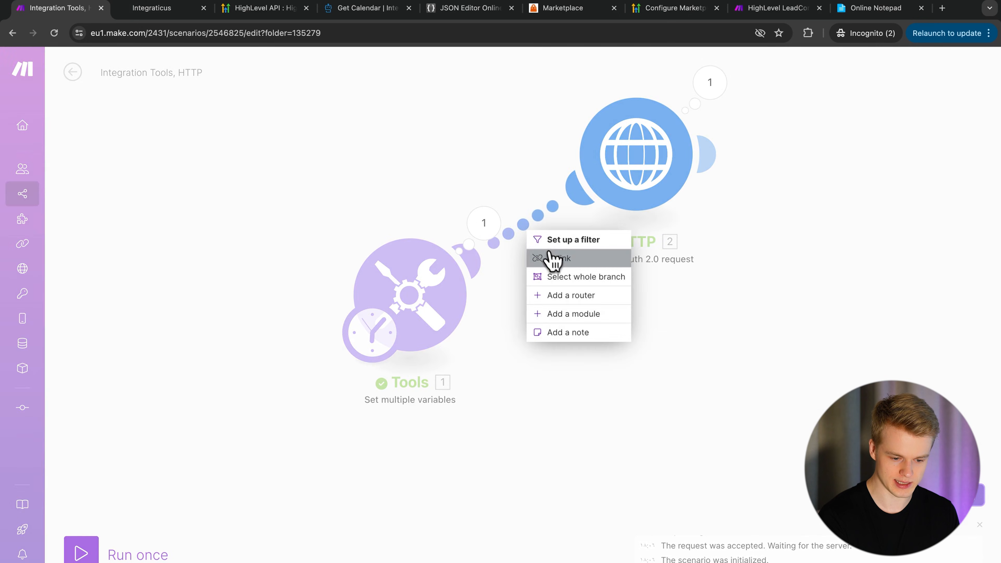
pyautogui.click(551, 258)
# - Add an HTTP 'Make an OAuth 2.0 request' module after Tools
pyautogui.click(486, 292)
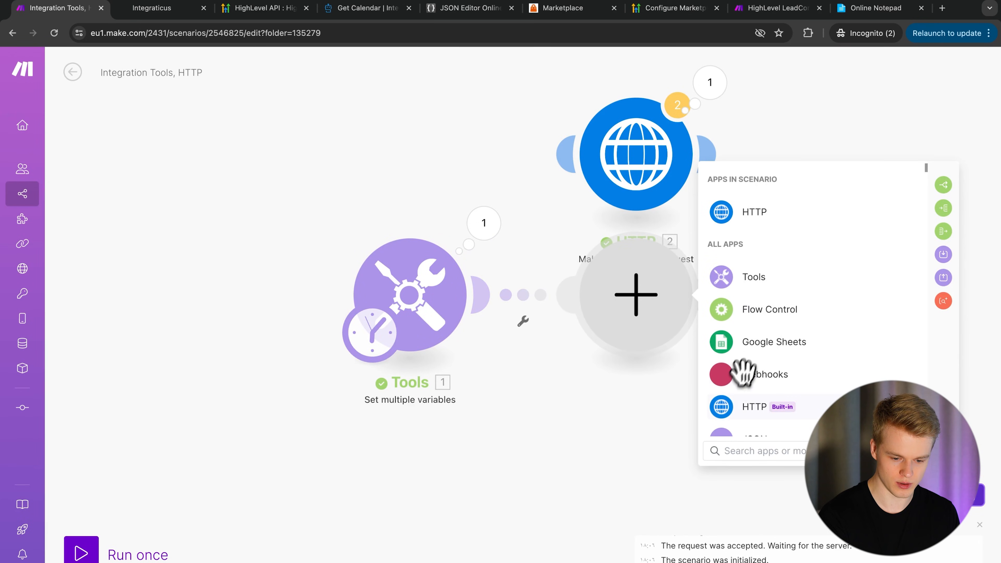
pyautogui.click(774, 218)
pyautogui.scroll(-3, 760, 394)
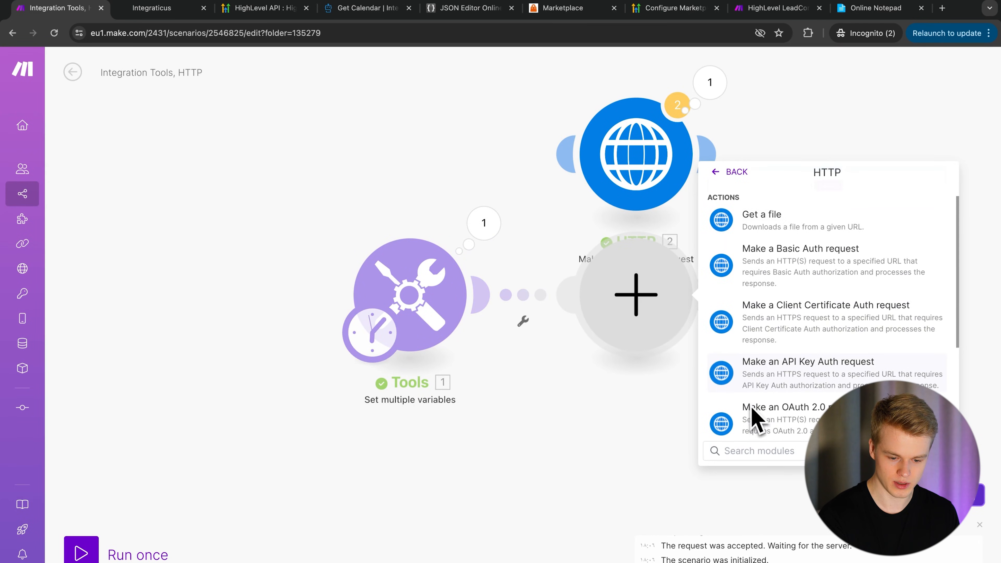
pyautogui.click(766, 419)
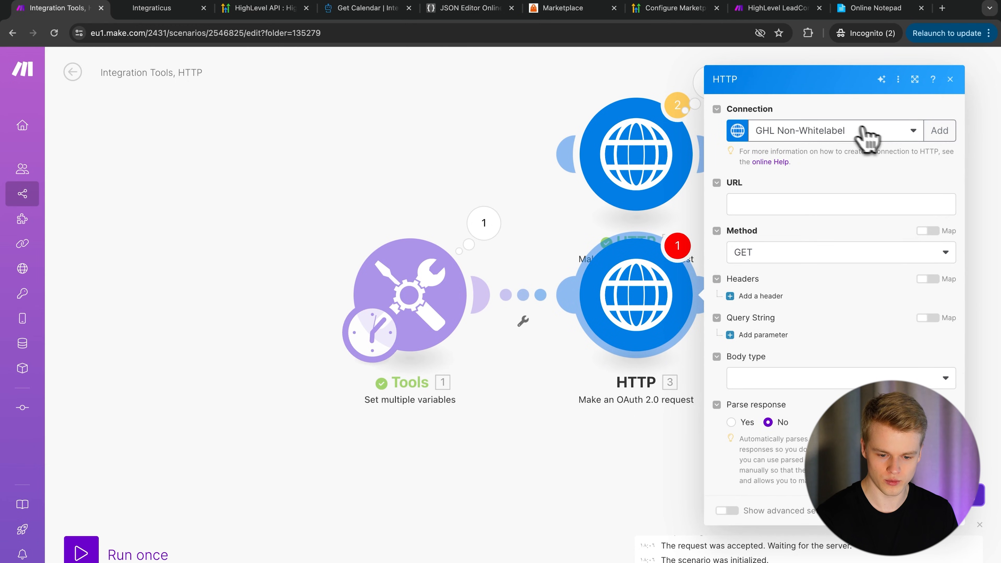
# - Create a new OAuth connection named Integraticus GHL Agency
pyautogui.click(939, 133)
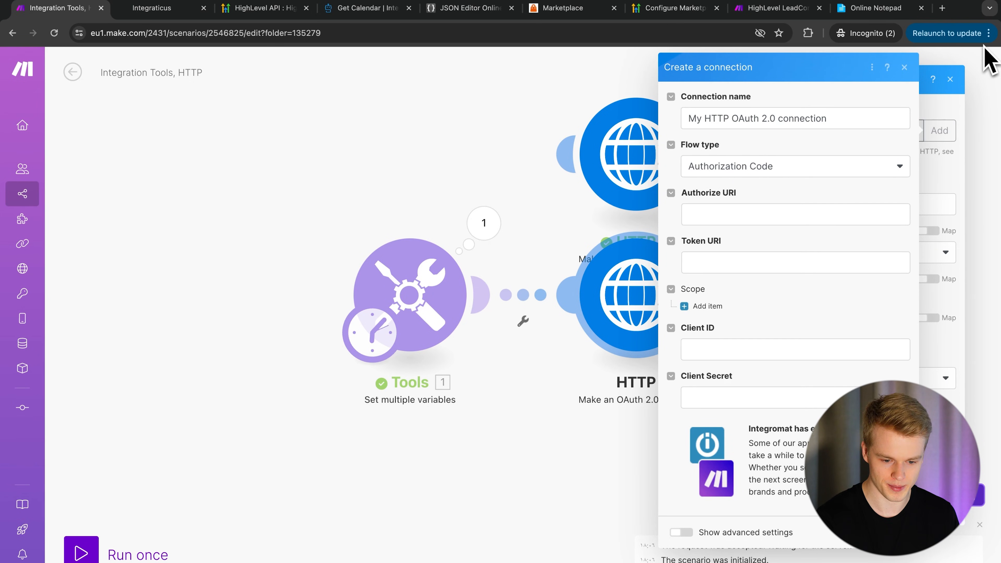
pyautogui.tripleClick(787, 124)
pyautogui.write('Integraticus GHL Agency')
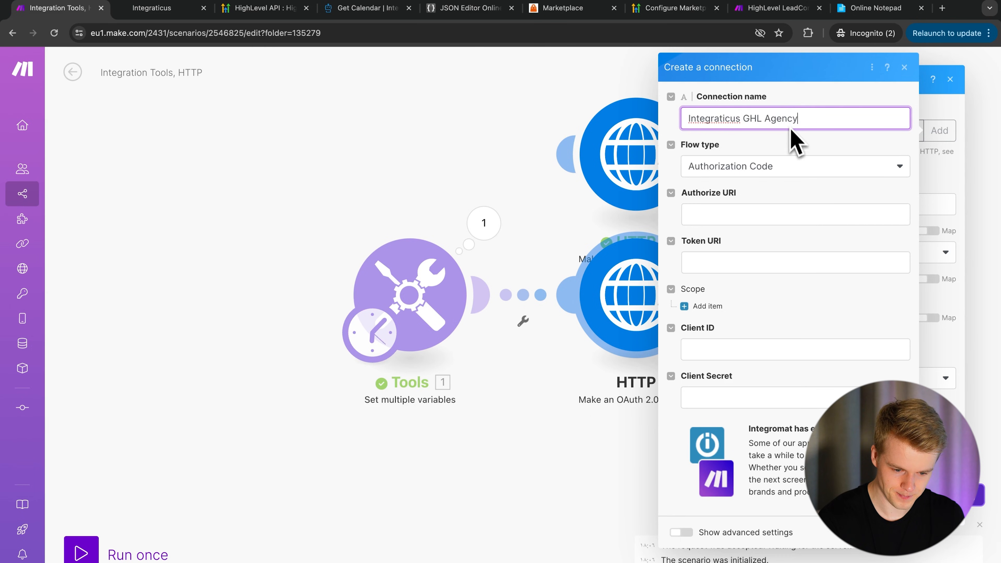
pyautogui.click(711, 217)
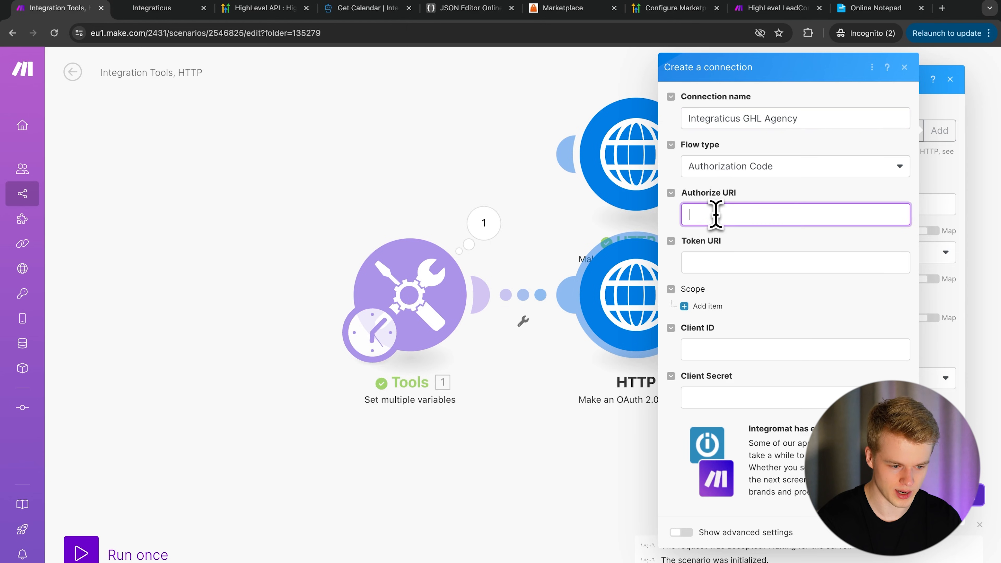
# - Select the white-label authorize URL on HighLevel's Authorization docs page
pyautogui.click(360, 7)
pyautogui.scroll(4, 120, 211)
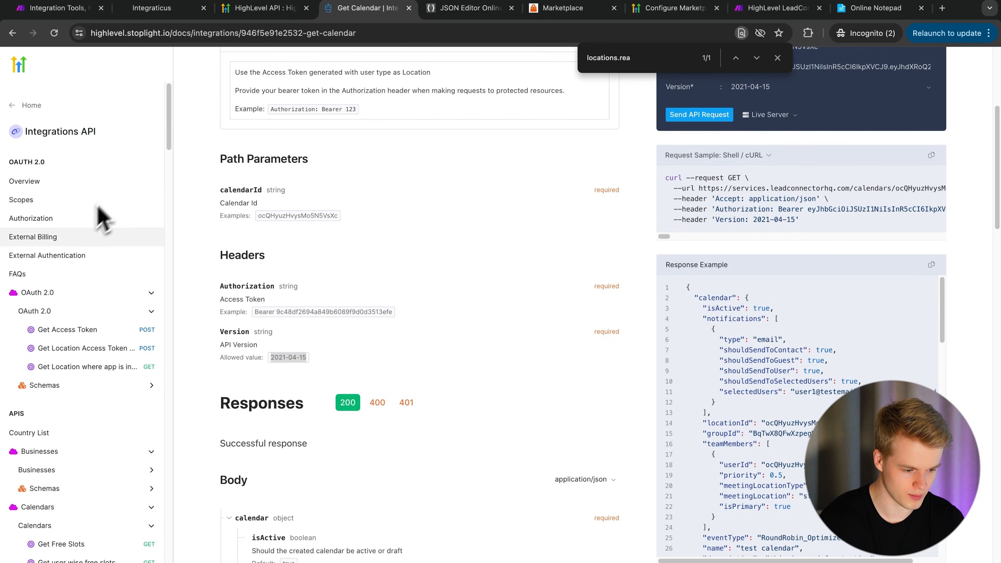
pyautogui.click(51, 227)
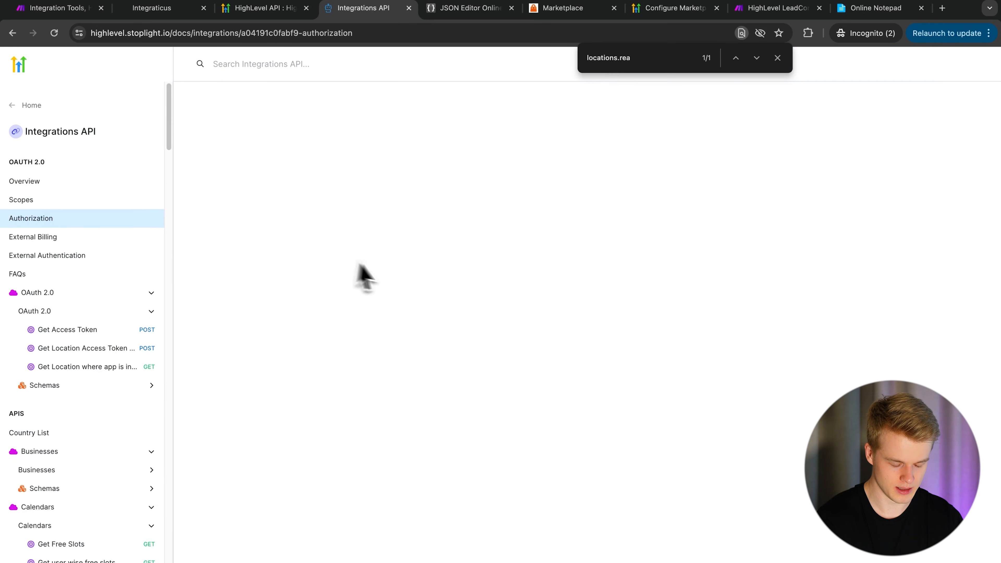
pyautogui.scroll(-5, 275, 307)
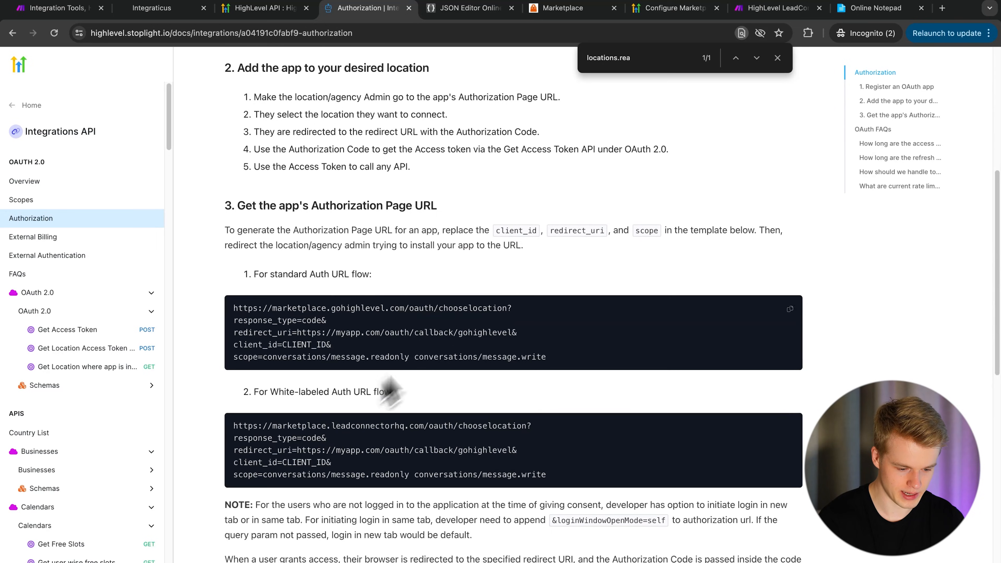
pyautogui.tripleClick(525, 426)
pyautogui.hotkey('ctrl', 'c')
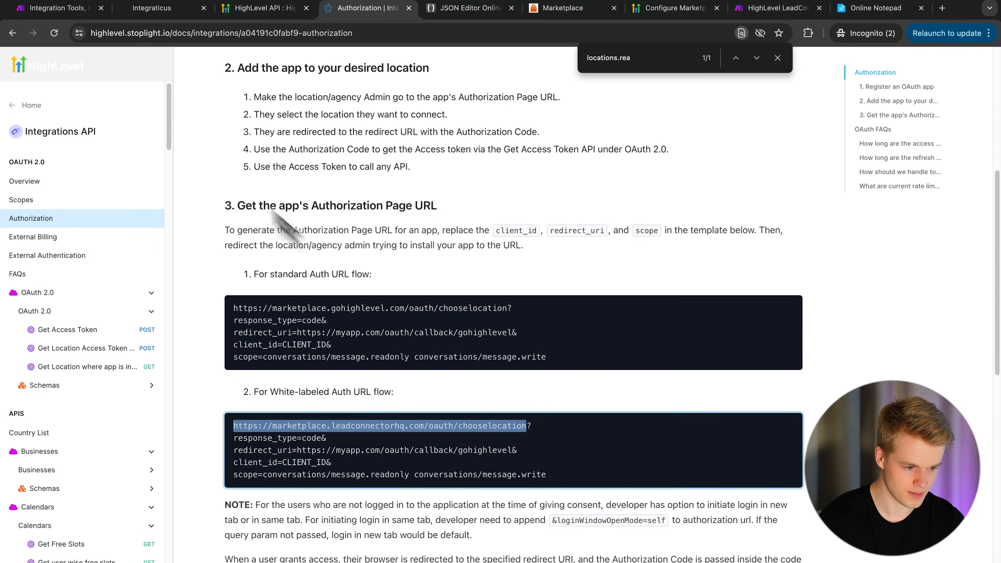
# - Fill the Authorize URI and Token URI with the HighLevel authorize and token endpoint URLs
pyautogui.click(75, 9)
pyautogui.hotkey('ctrl', 'v')
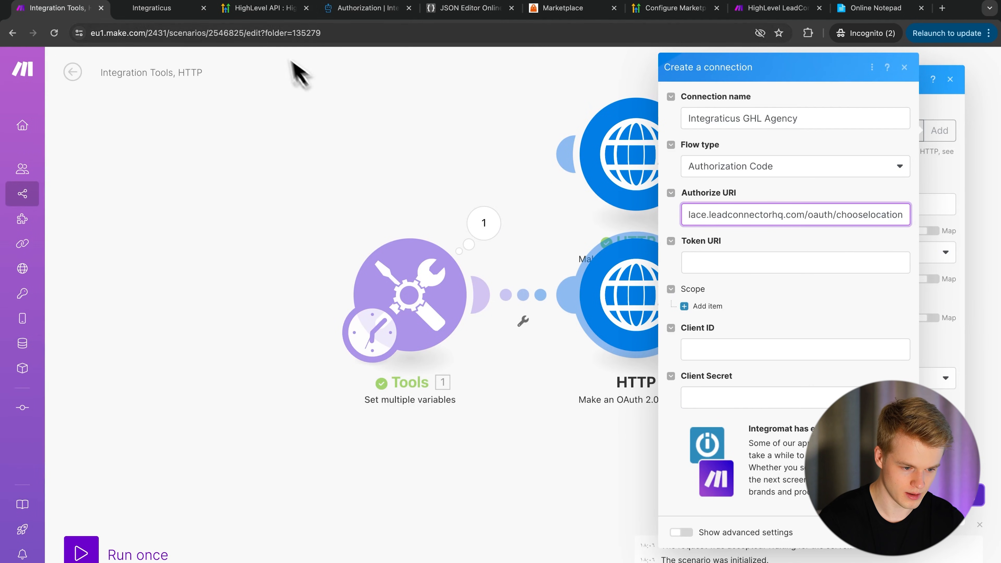
pyautogui.click(347, 9)
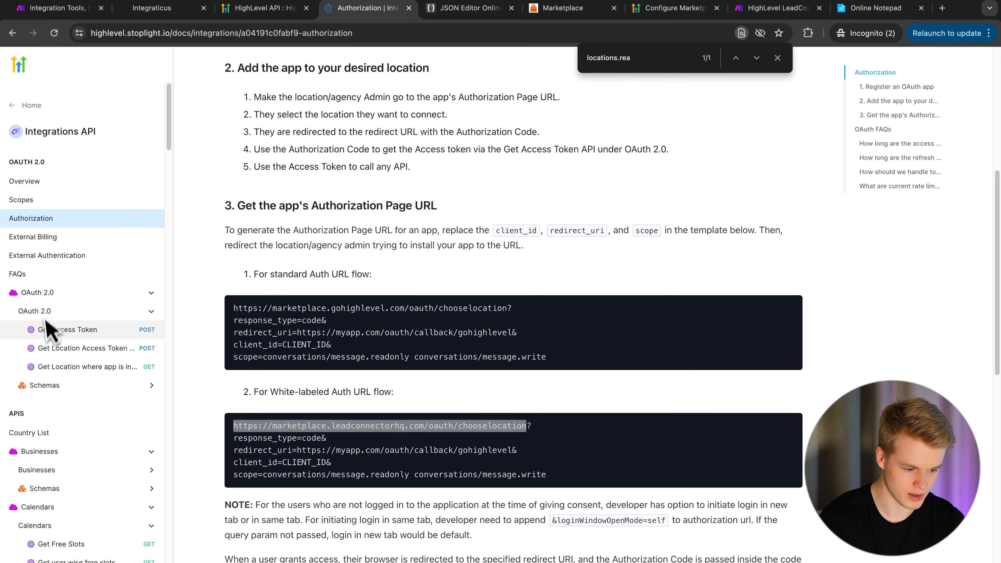
pyautogui.click(63, 330)
pyautogui.tripleClick(446, 178)
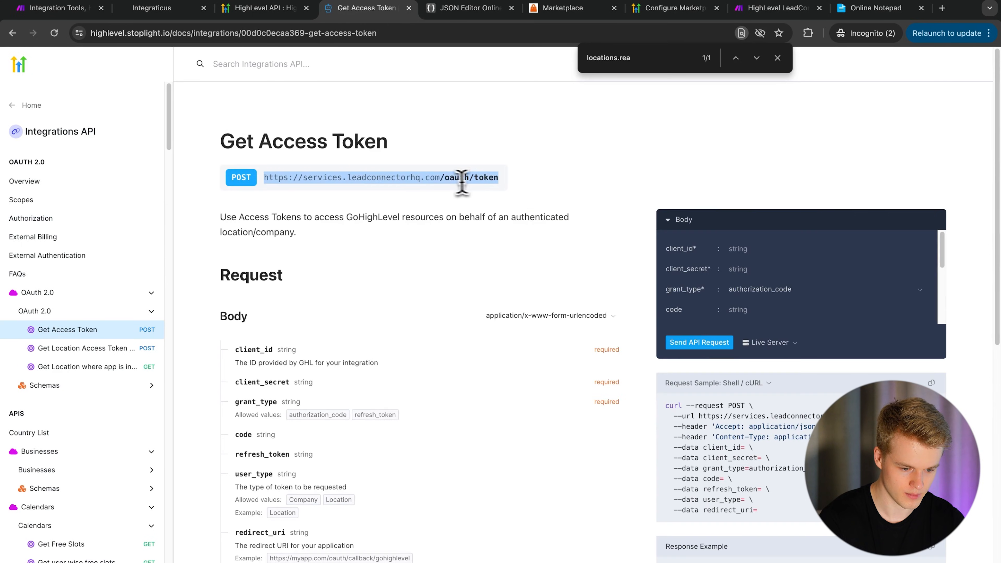
pyautogui.hotkey('ctrl', 'c')
pyautogui.click(59, 8)
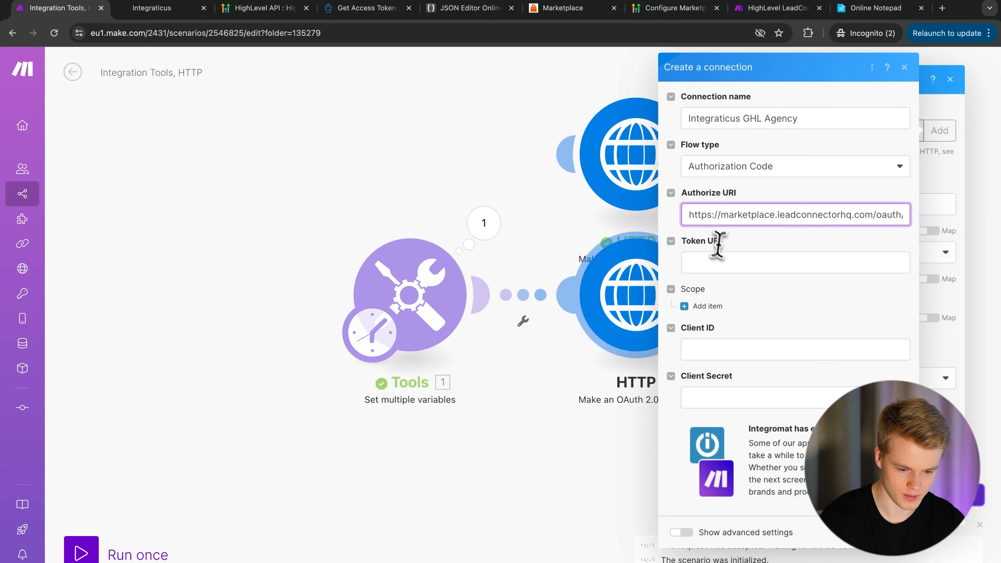
pyautogui.click(718, 262)
pyautogui.hotkey('ctrl', 'v')
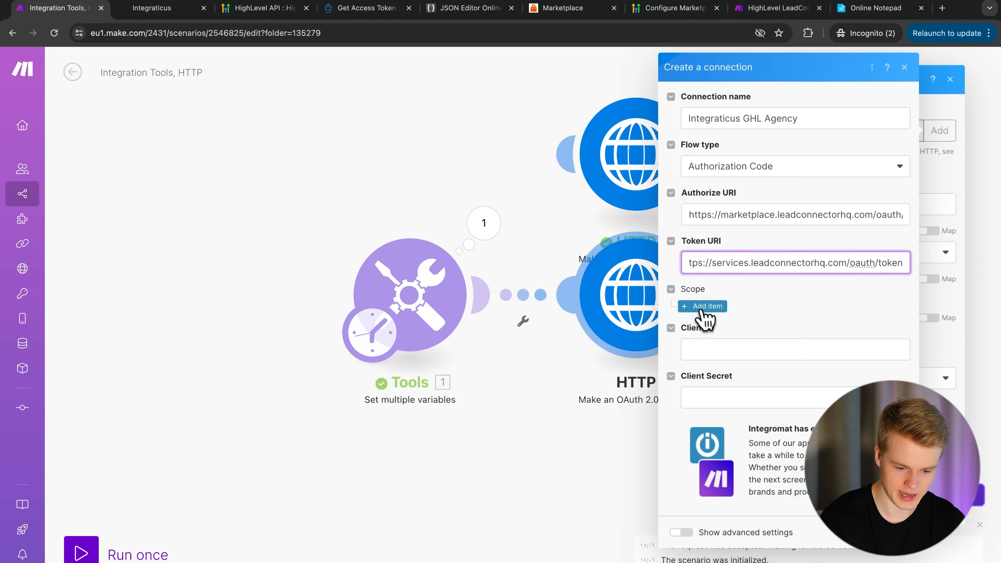
# - Add the scopes and client credentials, set the scope separator to SPACE, and save
pyautogui.click(702, 306)
pyautogui.write('c')
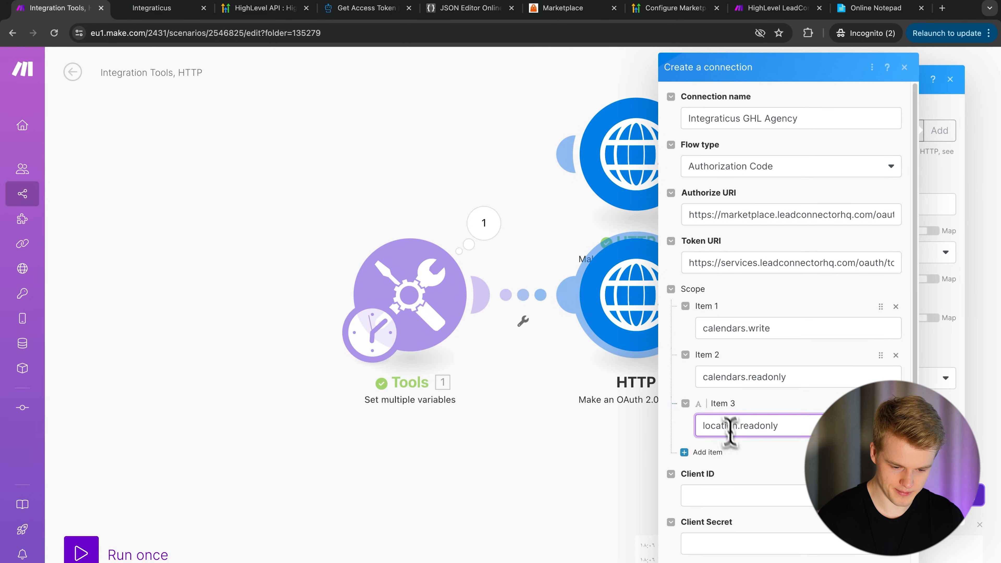
pyautogui.scroll(-3, 740, 471)
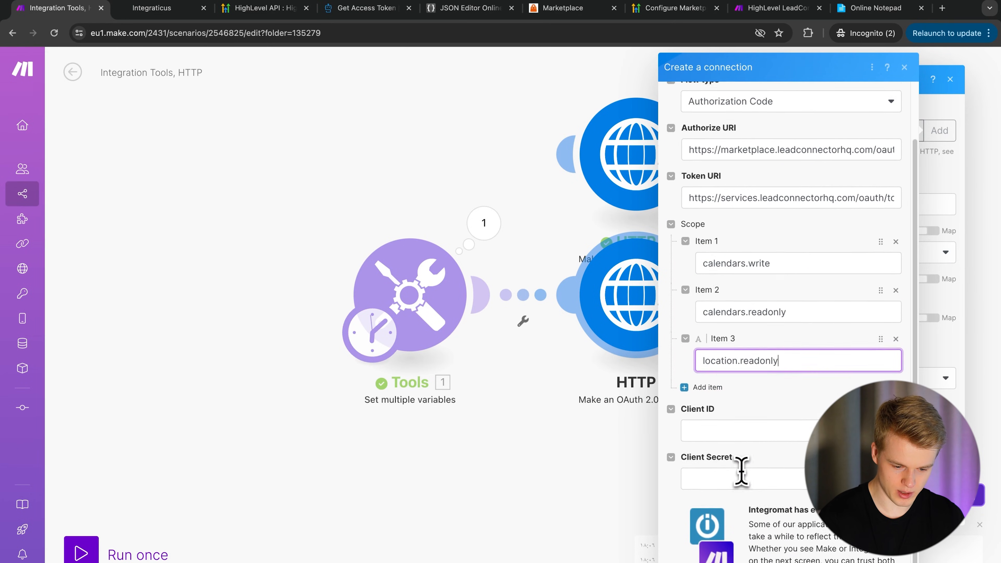
pyautogui.click(873, 8)
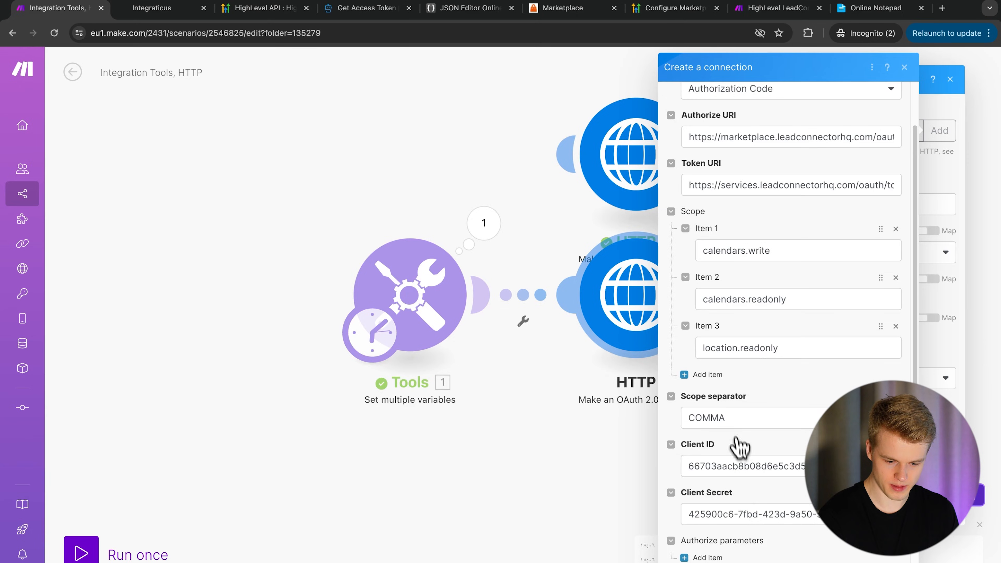
pyautogui.click(730, 425)
pyautogui.click(722, 459)
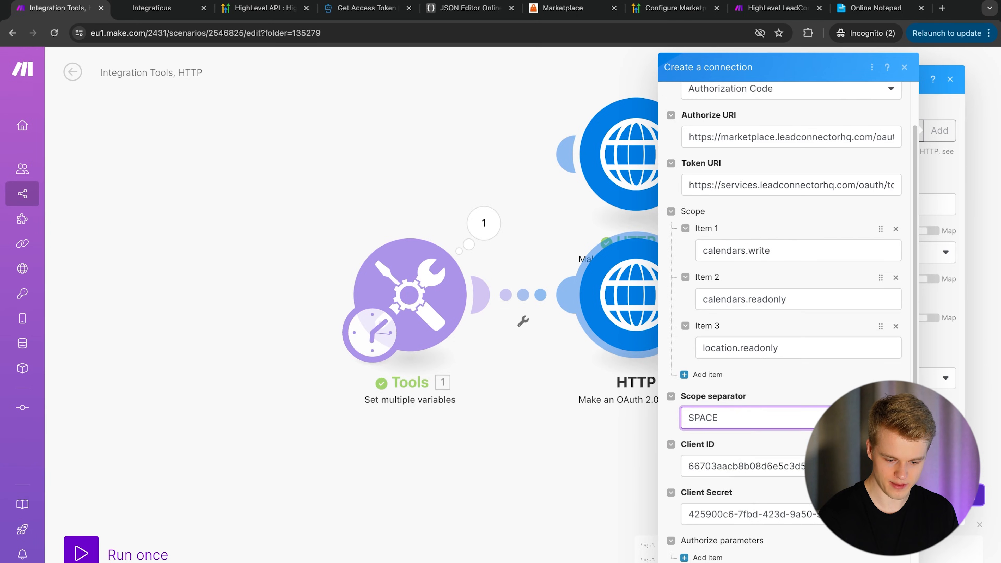
pyautogui.click(876, 562)
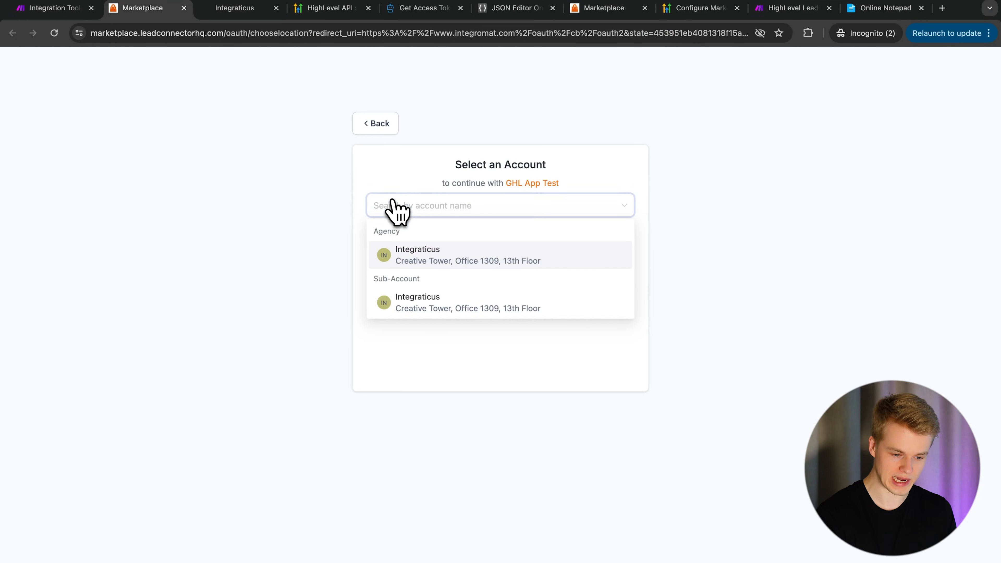
# - Choose the Integraticus agency account and allow access to all its sub-accounts
pyautogui.click(414, 257)
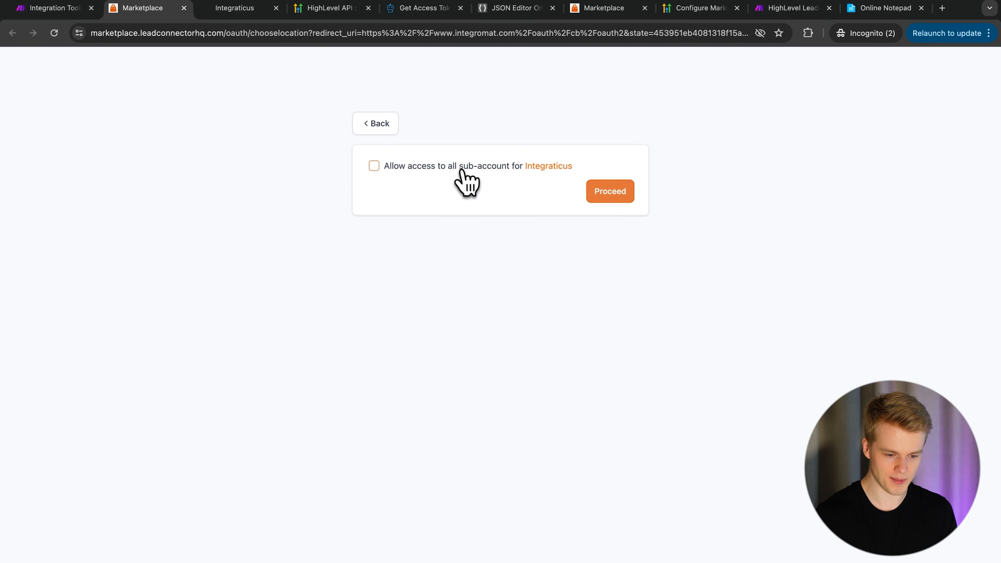
pyautogui.click(426, 168)
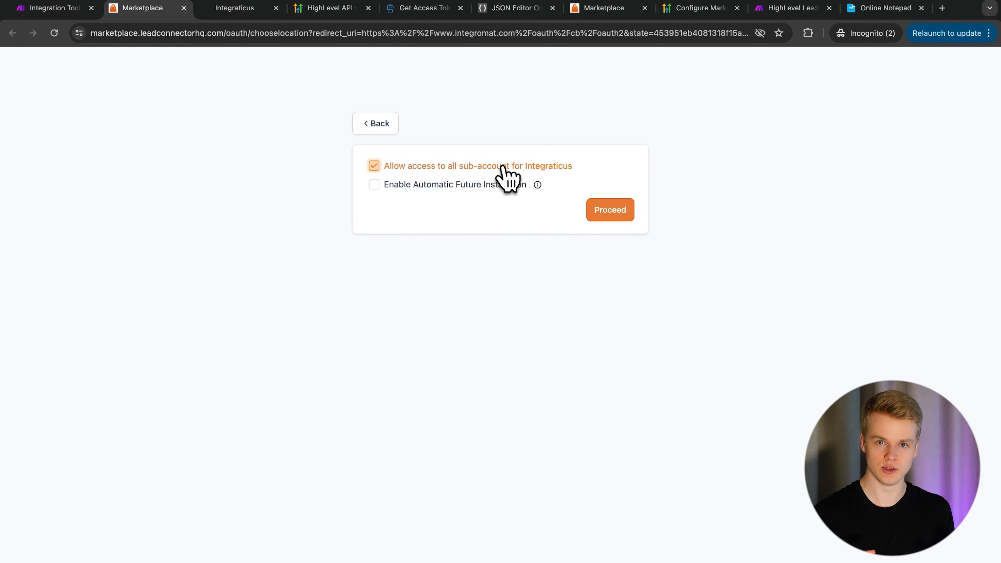
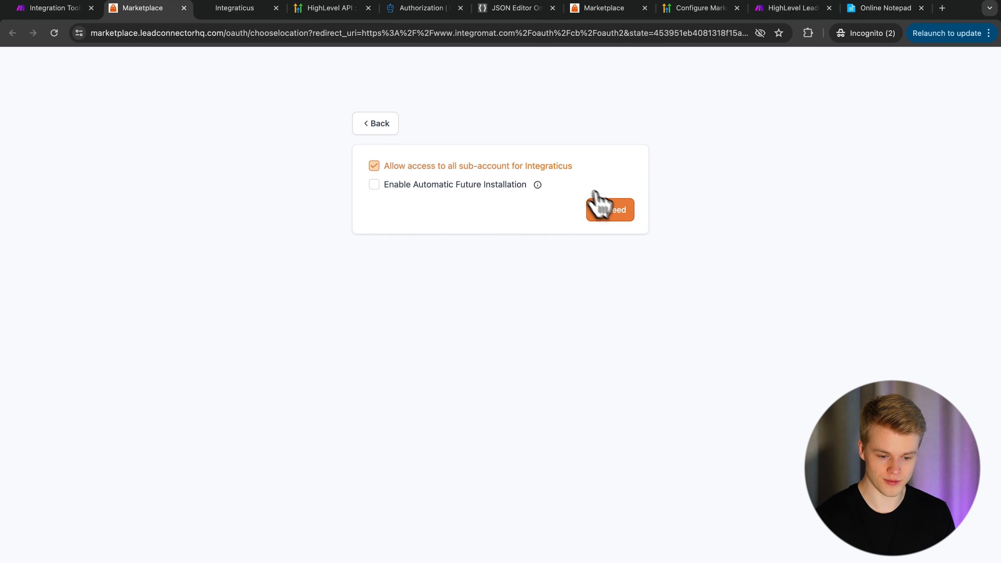
# - Approve the Integraticus sub-account access and select the resulting status code 400 error message
pyautogui.click(614, 213)
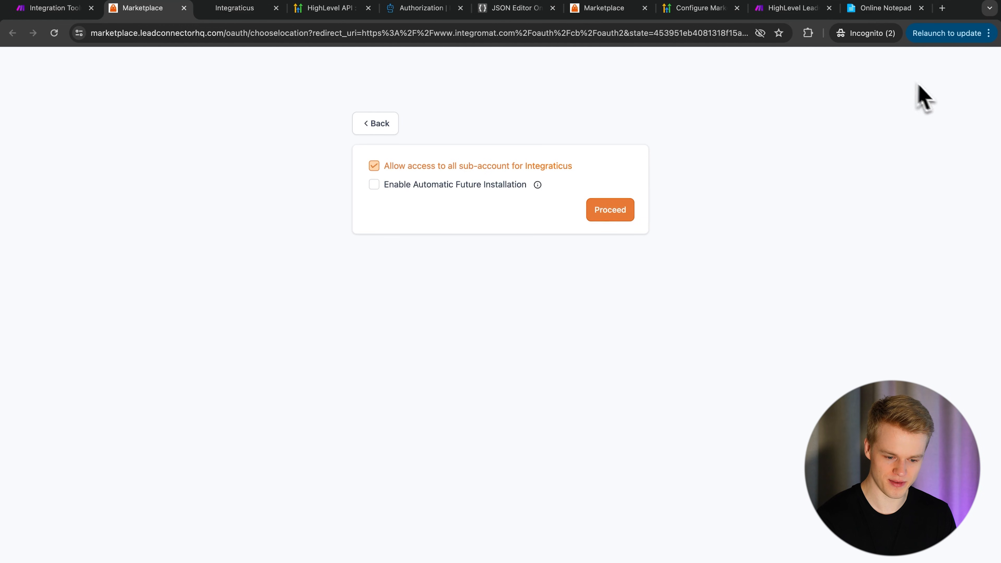
pyautogui.click(623, 212)
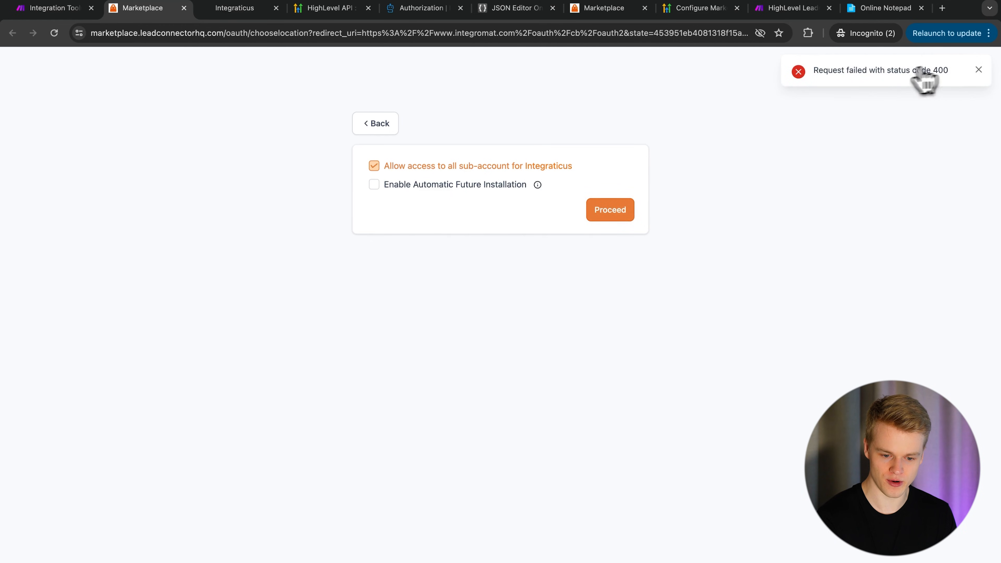
pyautogui.moveTo(820, 76); pyautogui.dragTo(946, 79)
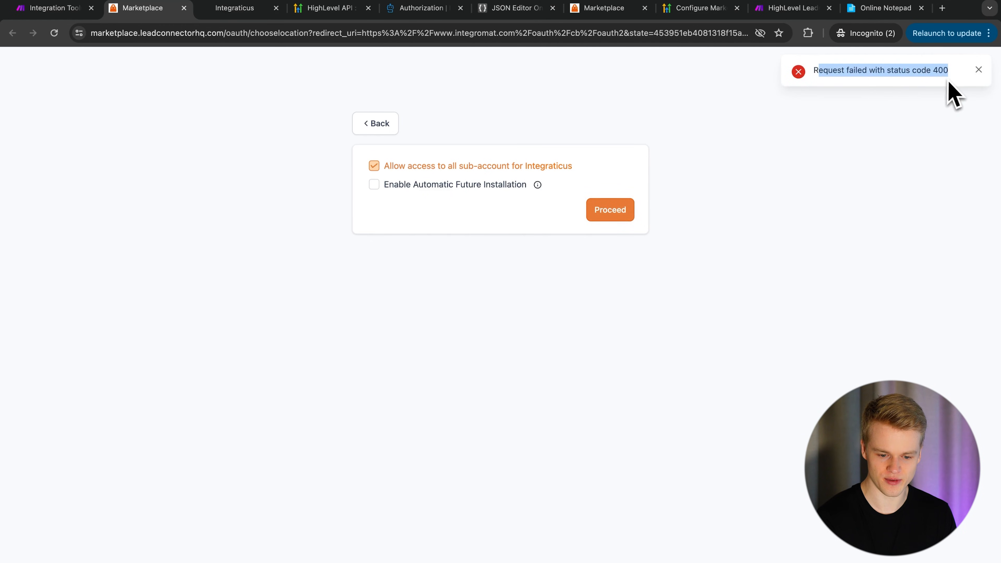
pyautogui.click(608, 211)
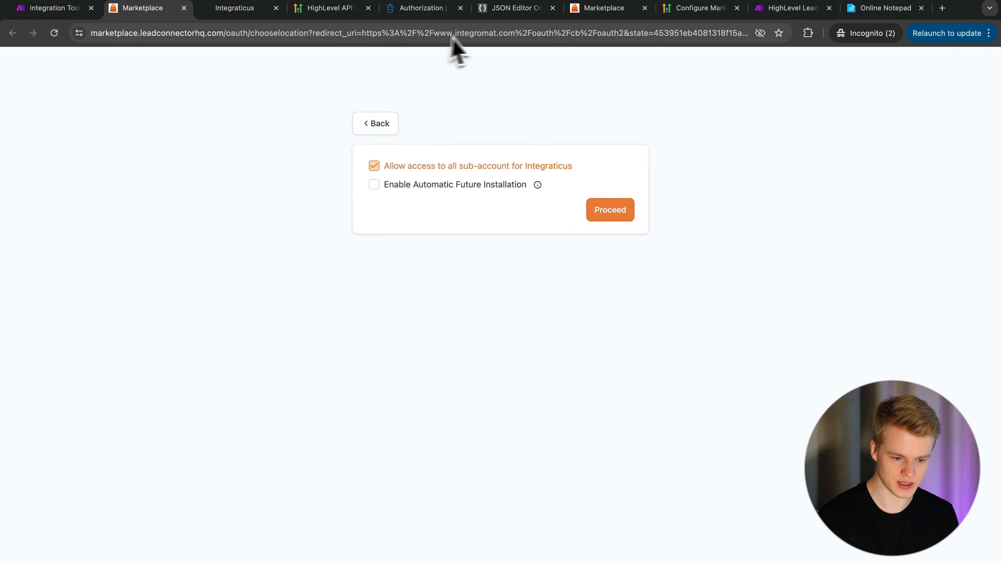
# - Inspect the calendars.write, calendars.readonly and location.readonly scopes in the URL, then close the tab
pyautogui.moveTo(668, 32); pyautogui.dragTo(830, 35)
pyautogui.click(579, 33)
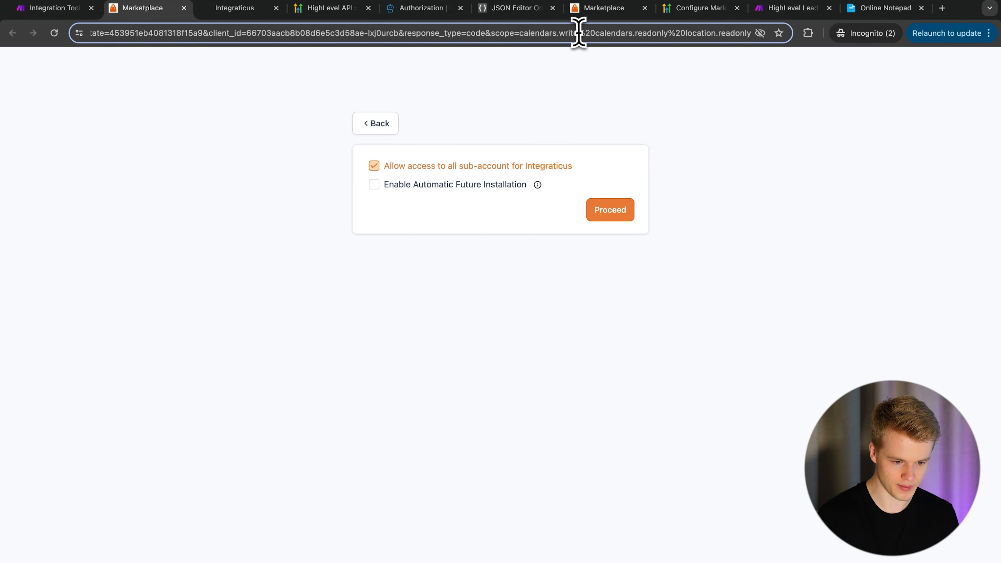
pyautogui.moveTo(518, 34); pyautogui.dragTo(578, 36)
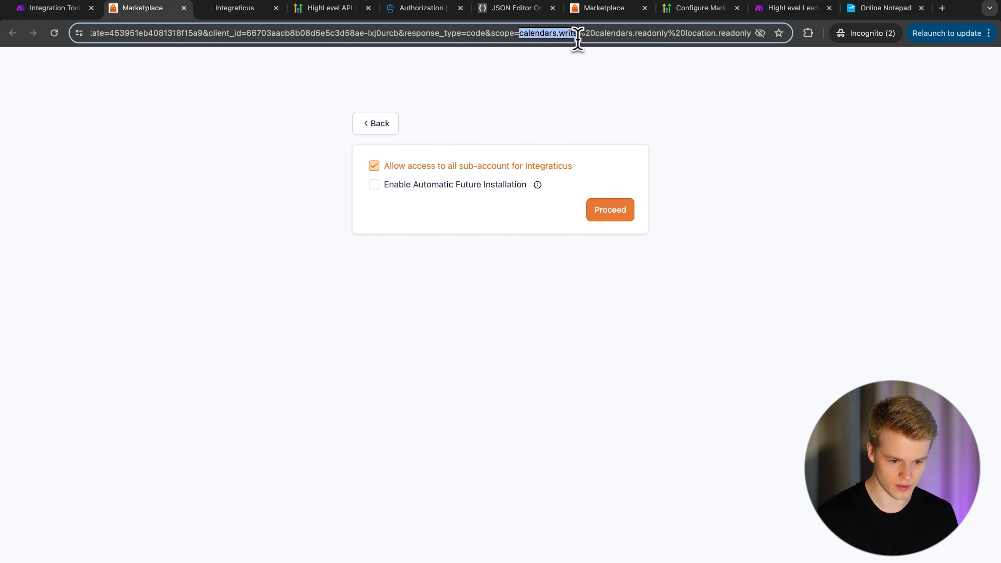
pyautogui.click(594, 33)
pyautogui.moveTo(595, 33); pyautogui.dragTo(682, 33)
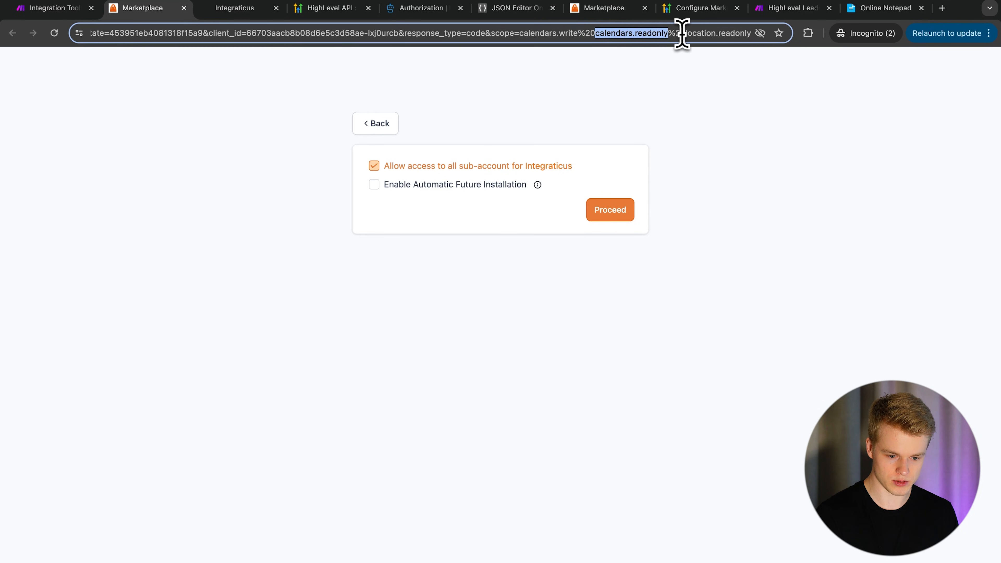
pyautogui.click(671, 32)
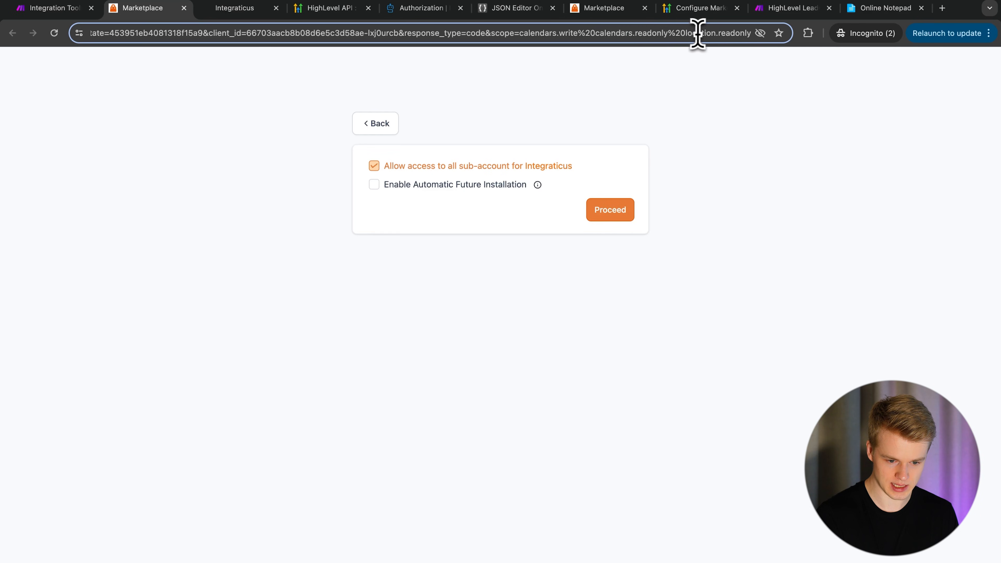
pyautogui.moveTo(684, 32); pyautogui.dragTo(750, 35)
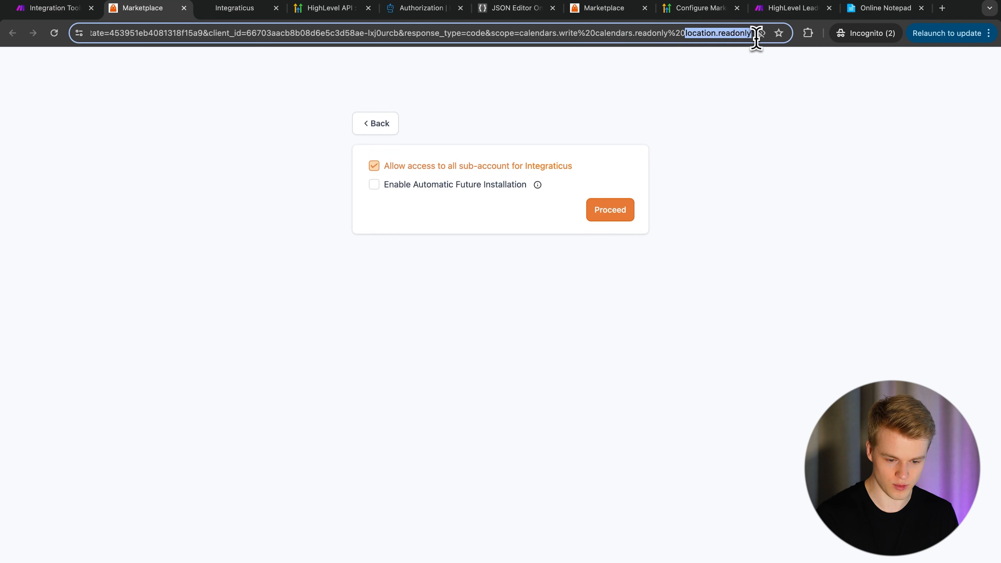
pyautogui.click(715, 33)
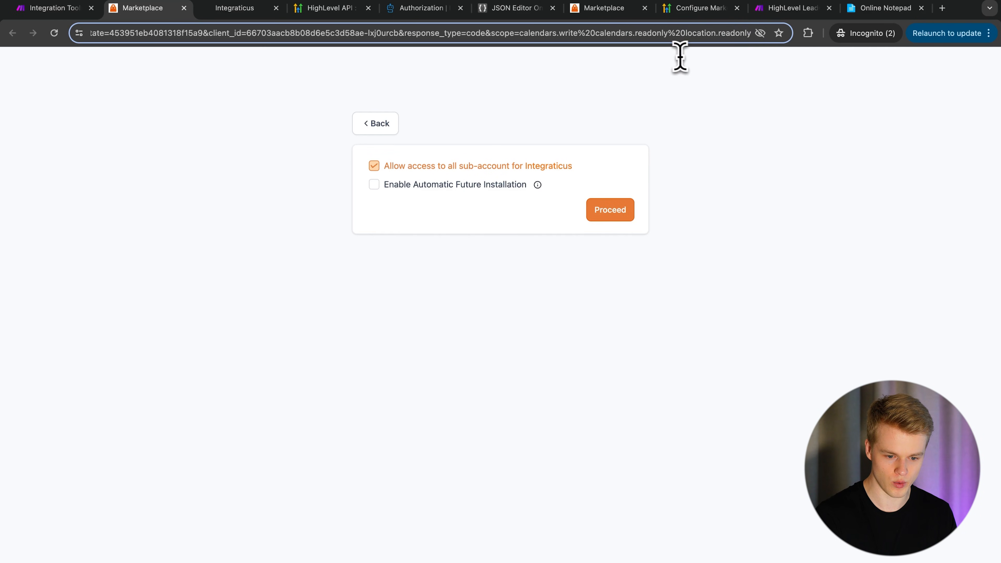
pyautogui.click(465, 108)
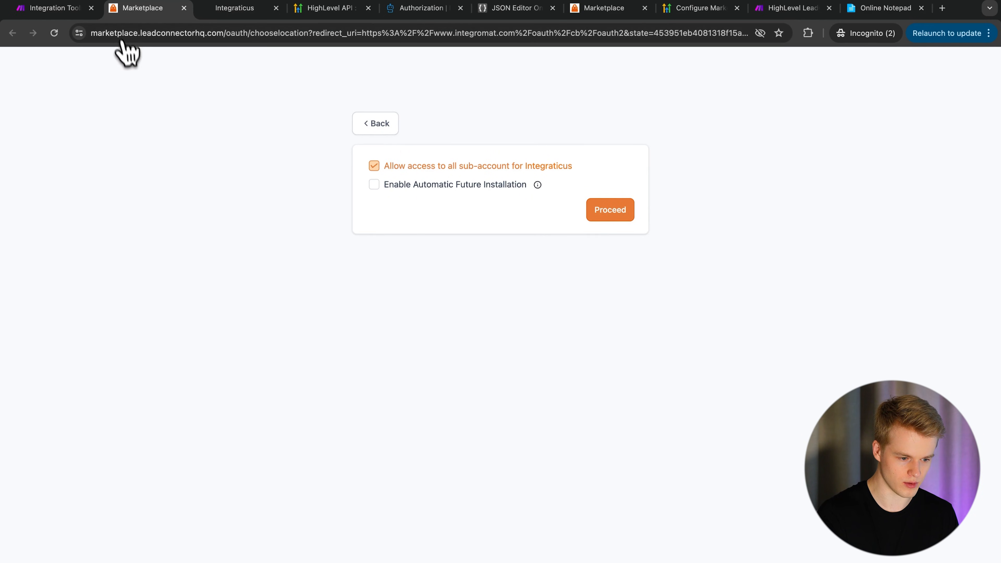
pyautogui.click(183, 8)
# - Change HTTP module 3's connection third scope to locations.readonly and save to reauthorize
pyautogui.click(56, 8)
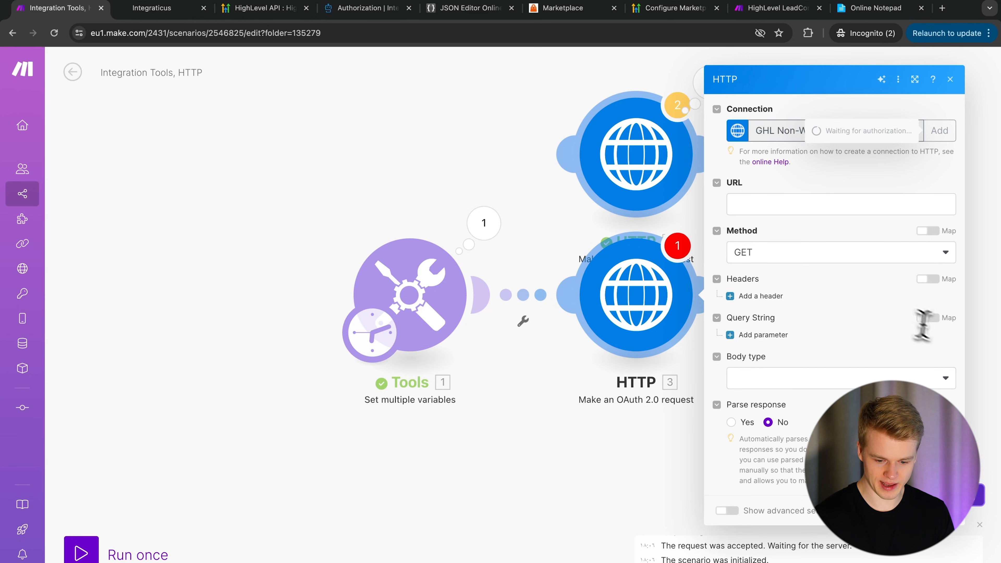
pyautogui.click(949, 513)
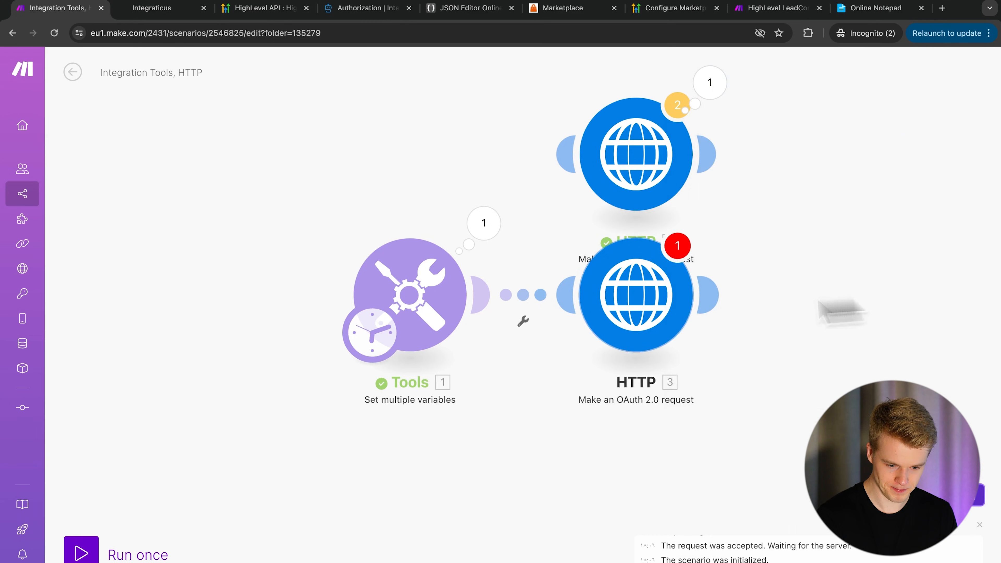
pyautogui.click(666, 313)
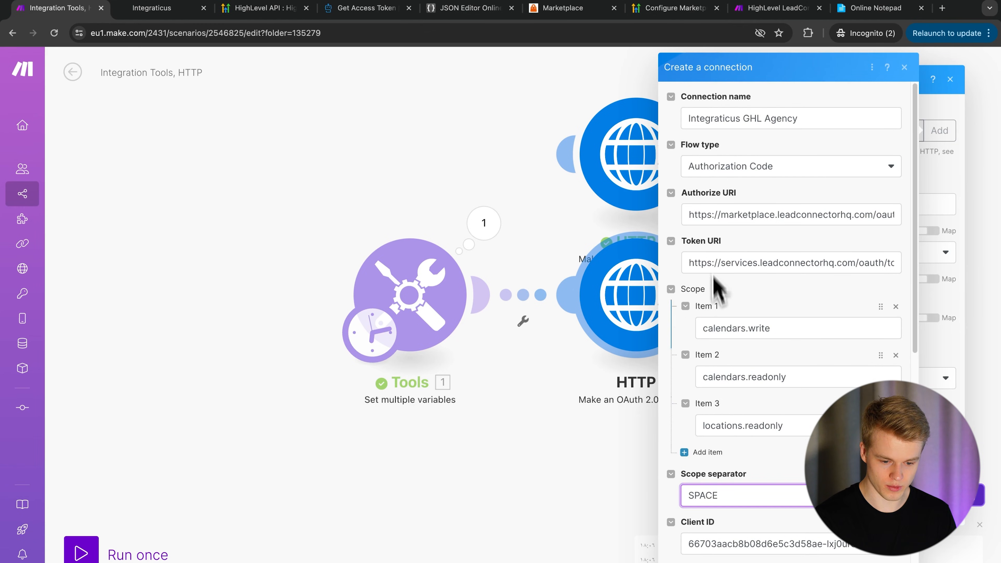
pyautogui.click(735, 427)
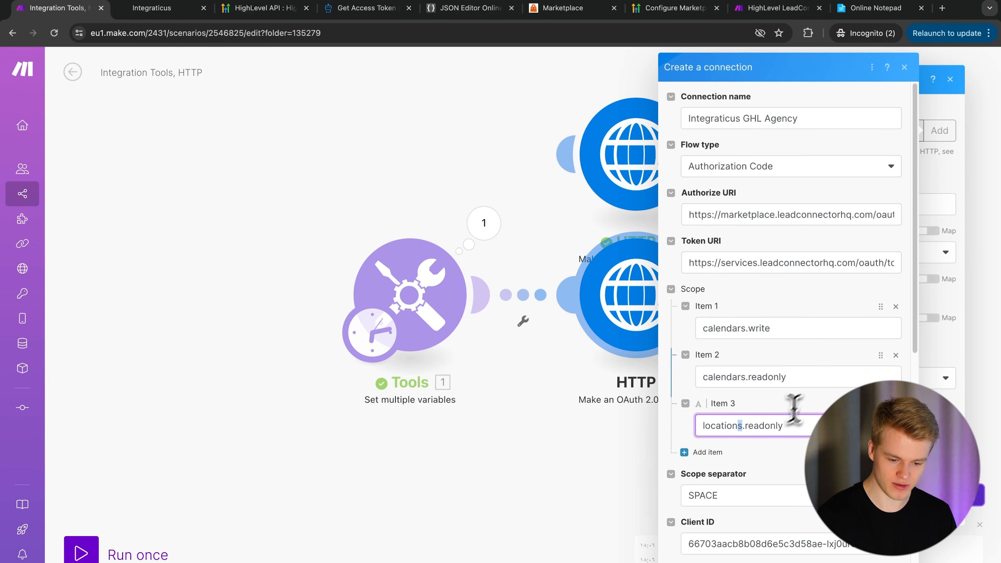
pyautogui.scroll(-3, 788, 315)
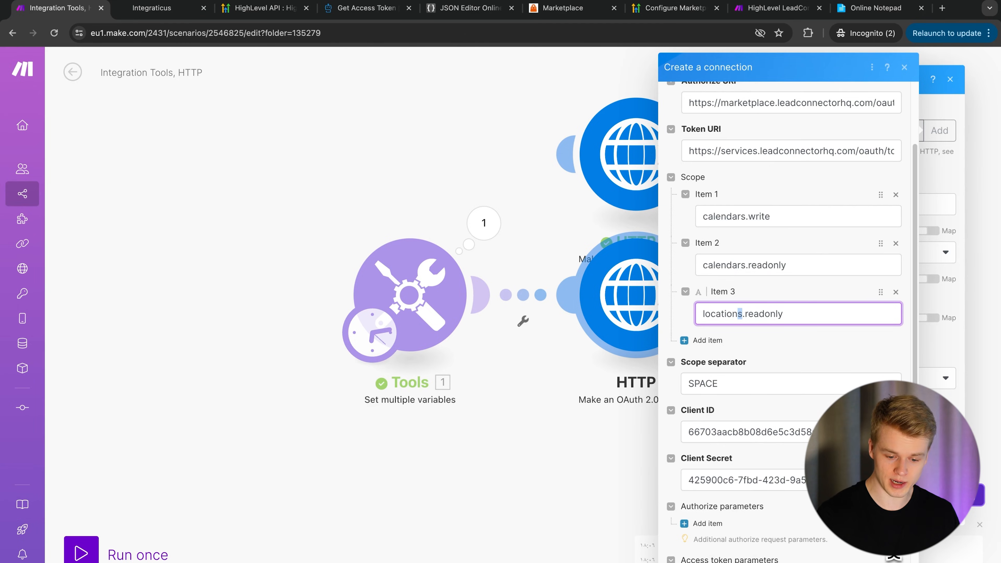
pyautogui.click(891, 561)
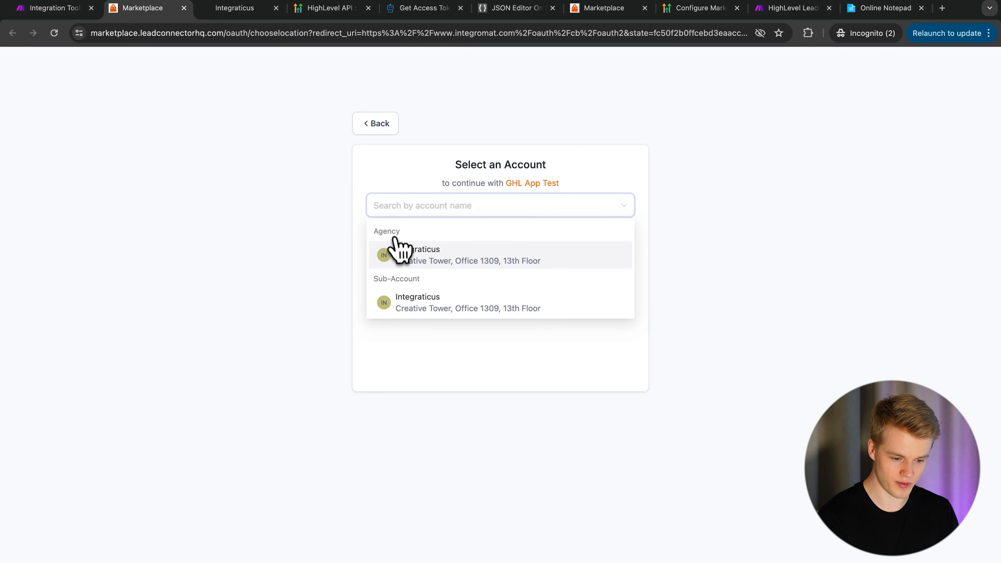
# - Authorize the Integraticus agency account with access to all sub-accounts
pyautogui.click(395, 245)
pyautogui.click(437, 165)
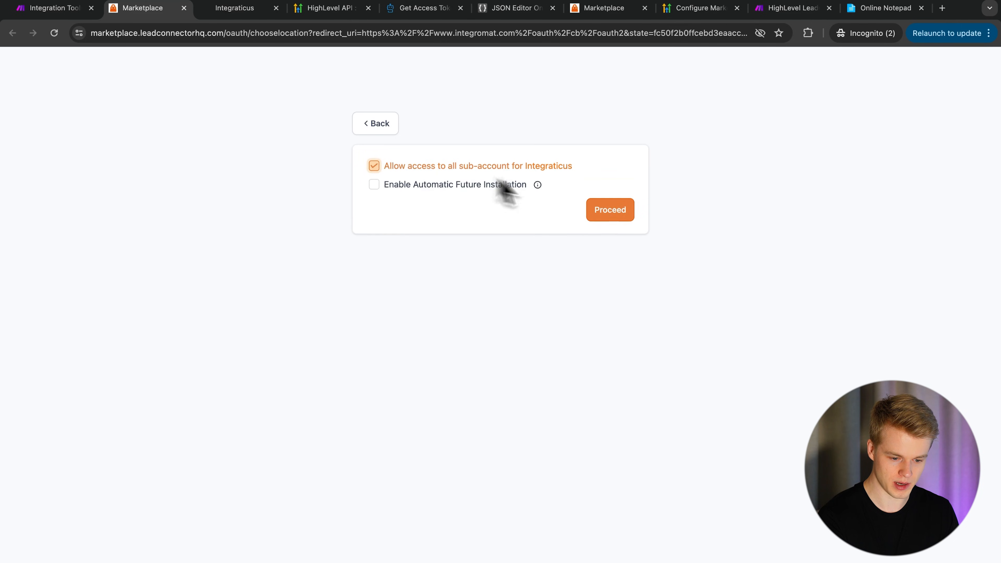
pyautogui.click(613, 212)
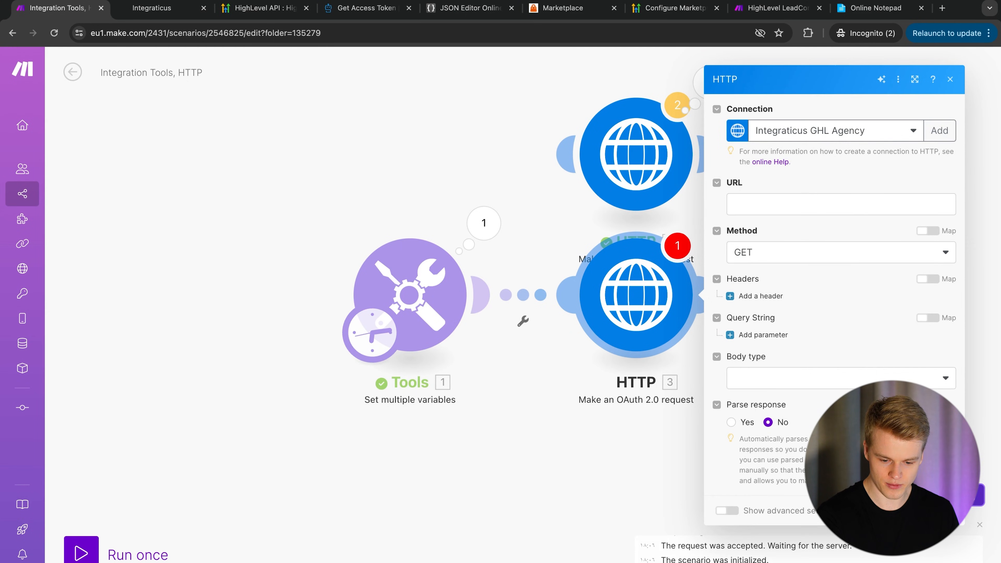
# - Move HTTP module 3 lower and link HTTP module 2 to Tools through a Router
pyautogui.click(941, 511)
pyautogui.click(600, 416)
pyautogui.moveTo(646, 280); pyautogui.dragTo(634, 383)
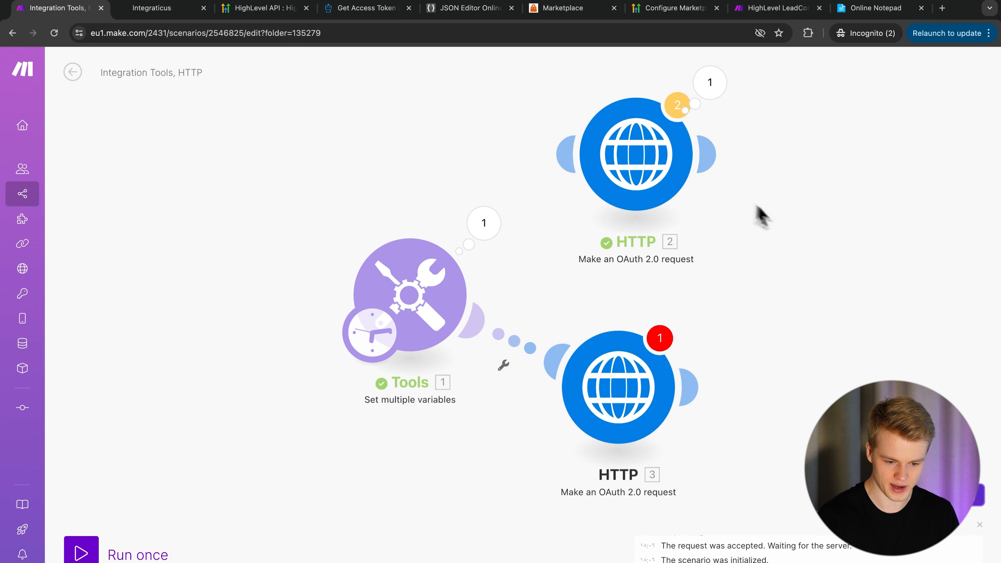
pyautogui.scroll(-2, 784, 212)
pyautogui.click(666, 126)
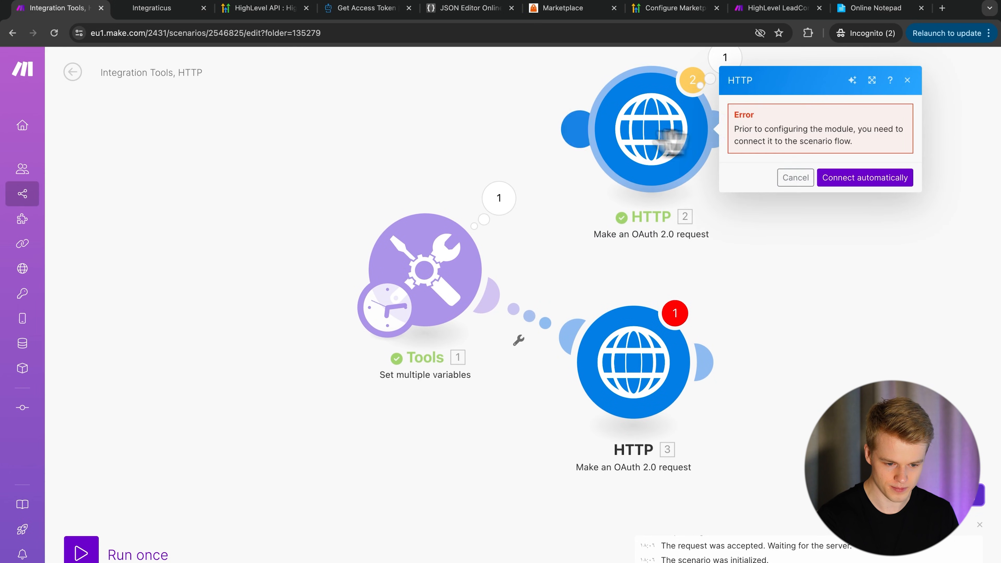
pyautogui.moveTo(581, 130); pyautogui.dragTo(444, 263)
# - Copy HTTP module 2's calendar URL into HTTP module 3
pyautogui.click(853, 201)
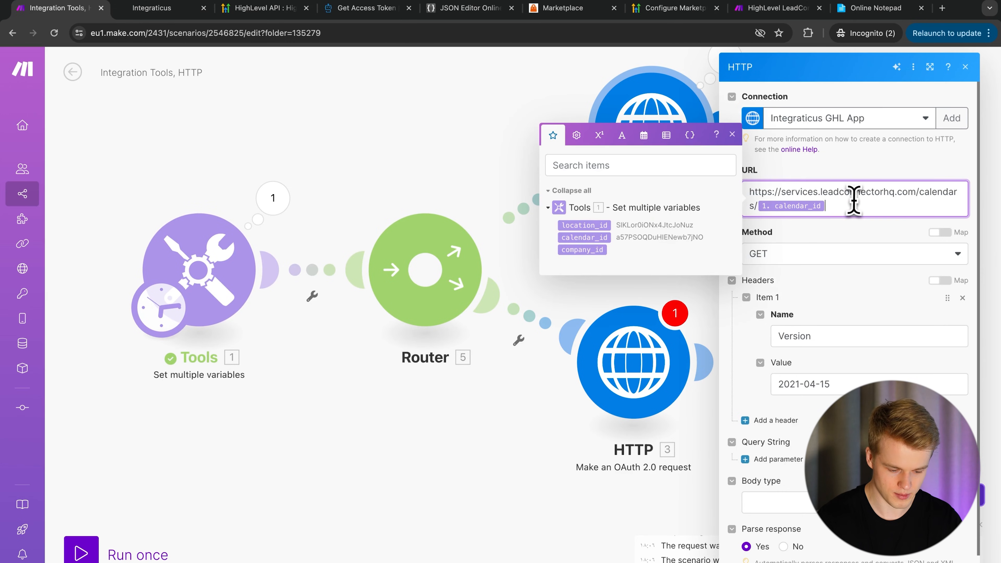
pyautogui.hotkey('ctrl', 'a')
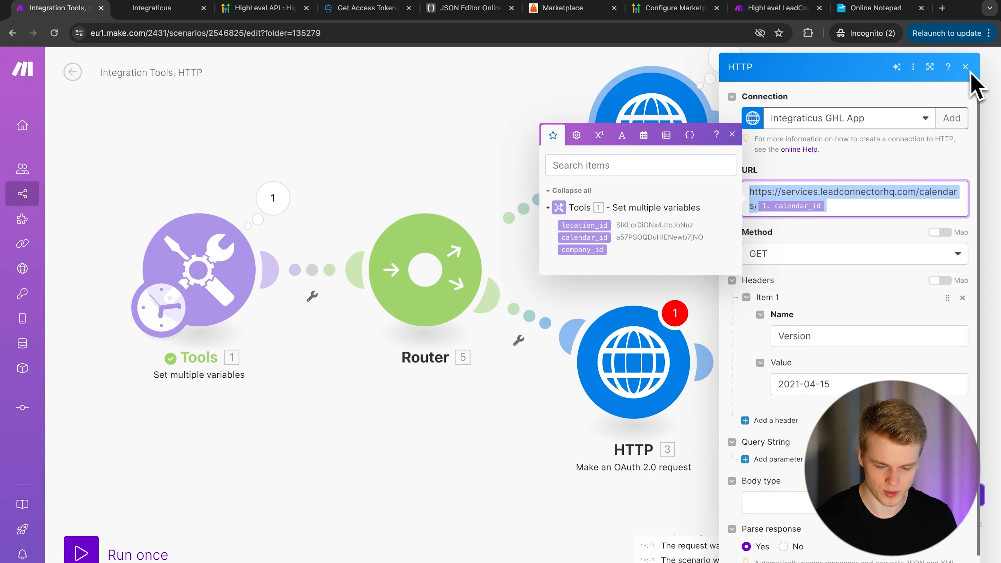
pyautogui.click(652, 380)
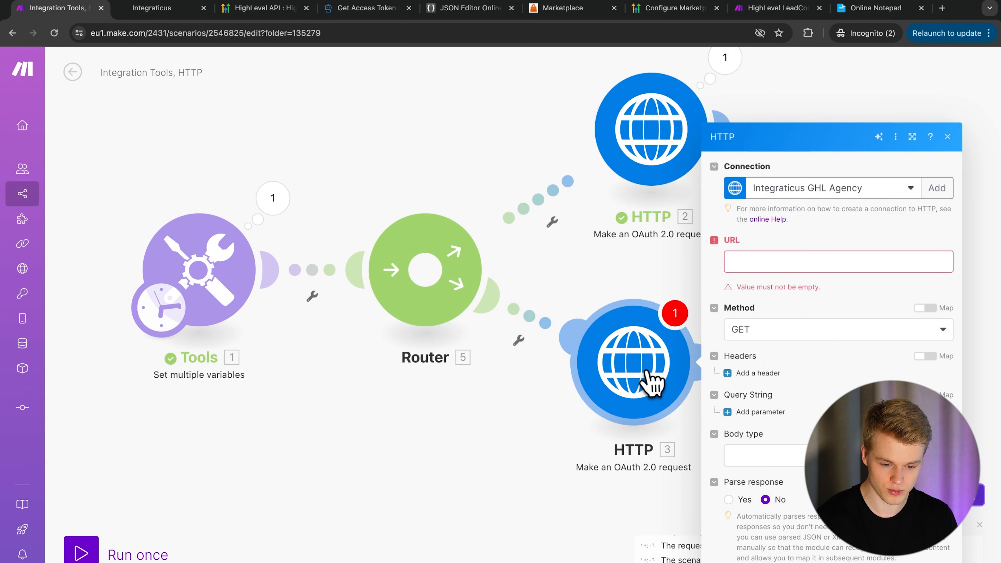
pyautogui.click(772, 262)
pyautogui.write('https://services.leadconnectorhq.com/calendars/{{1.calendar_id}}')
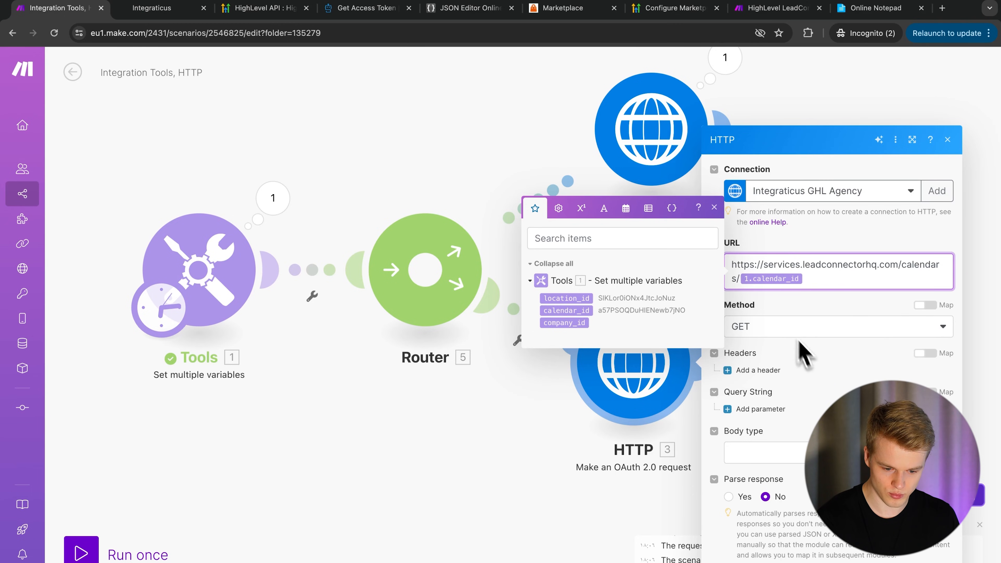
# - Add a Version header of 2021-04-15 and turn on response parsing in HTTP module 3
pyautogui.click(755, 370)
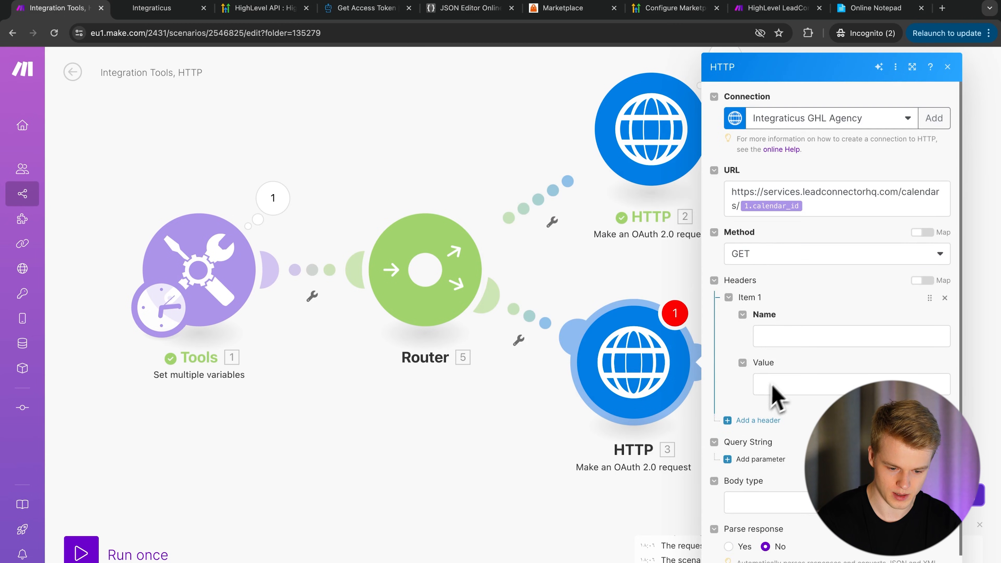
pyautogui.click(776, 336)
pyautogui.write('Ve')
pyautogui.press('Tab')
pyautogui.write('2021-04-15')
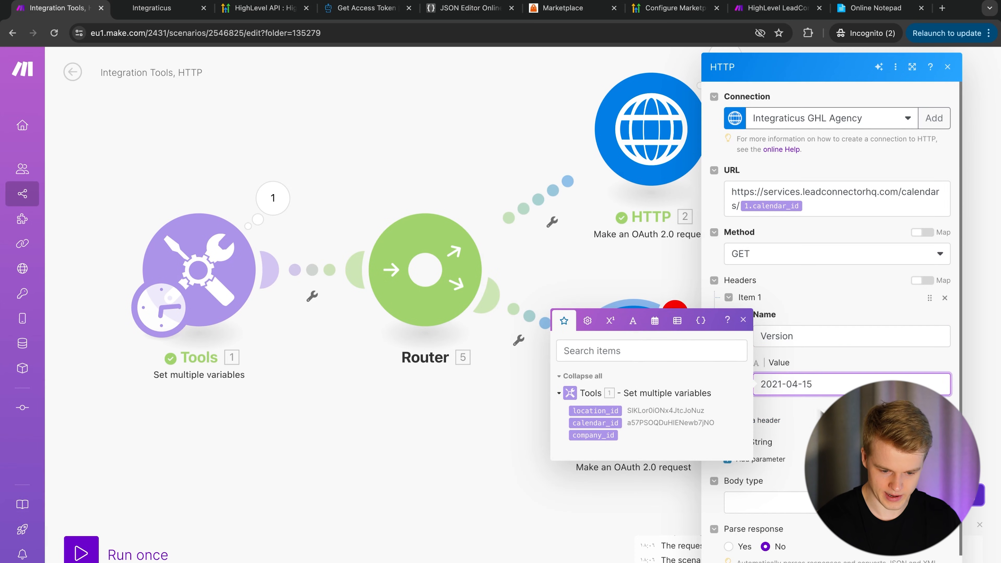
pyautogui.click(839, 428)
pyautogui.scroll(-1, 832, 315)
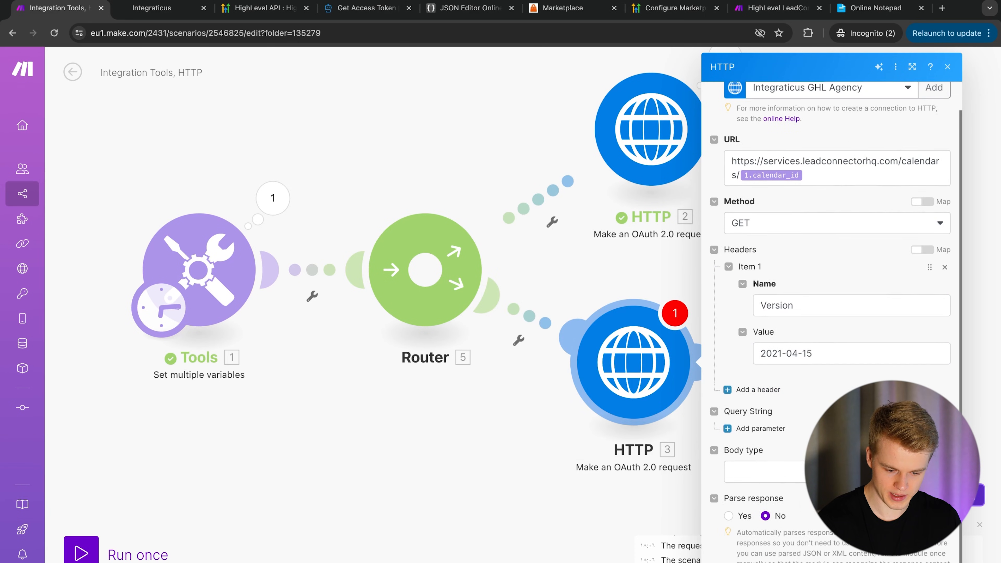
pyautogui.click(729, 516)
pyautogui.scroll(1, 830, 309)
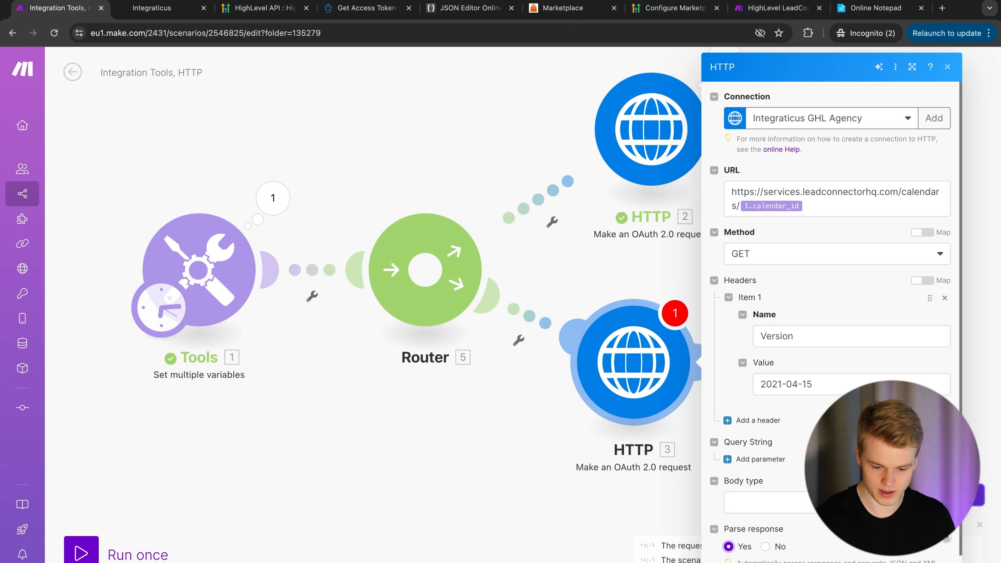
pyautogui.press('Escape')
# - Unlink the upper route and rename the upper HTTP module to Subaccount Permission
pyautogui.rightClick(640, 366)
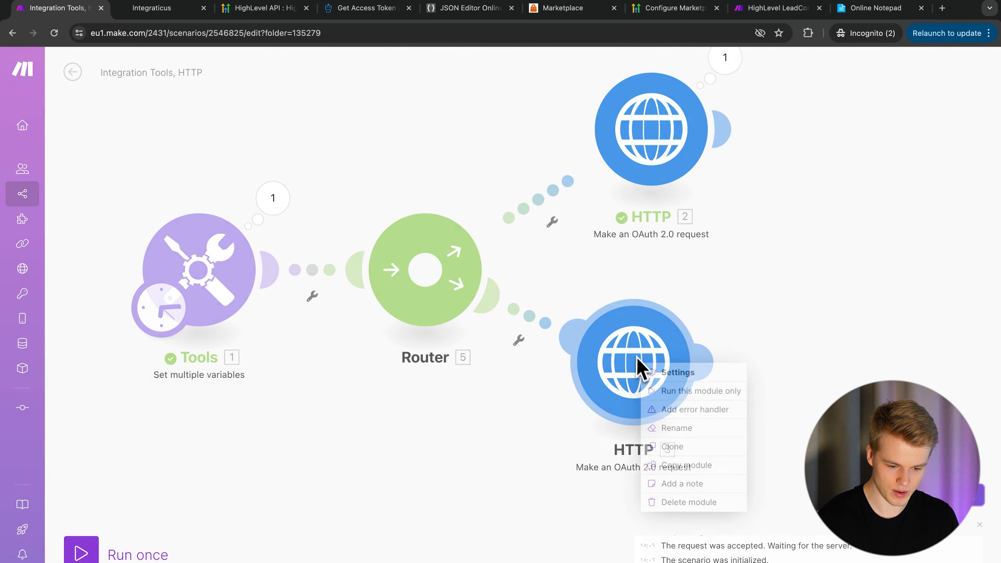
pyautogui.rightClick(535, 208)
pyautogui.click(560, 234)
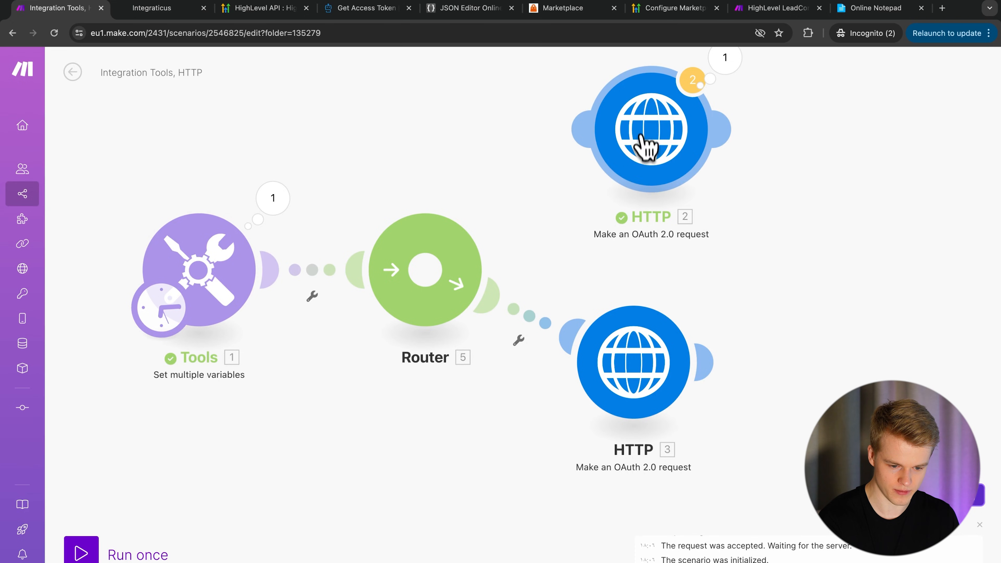
pyautogui.rightClick(641, 158)
pyautogui.click(677, 222)
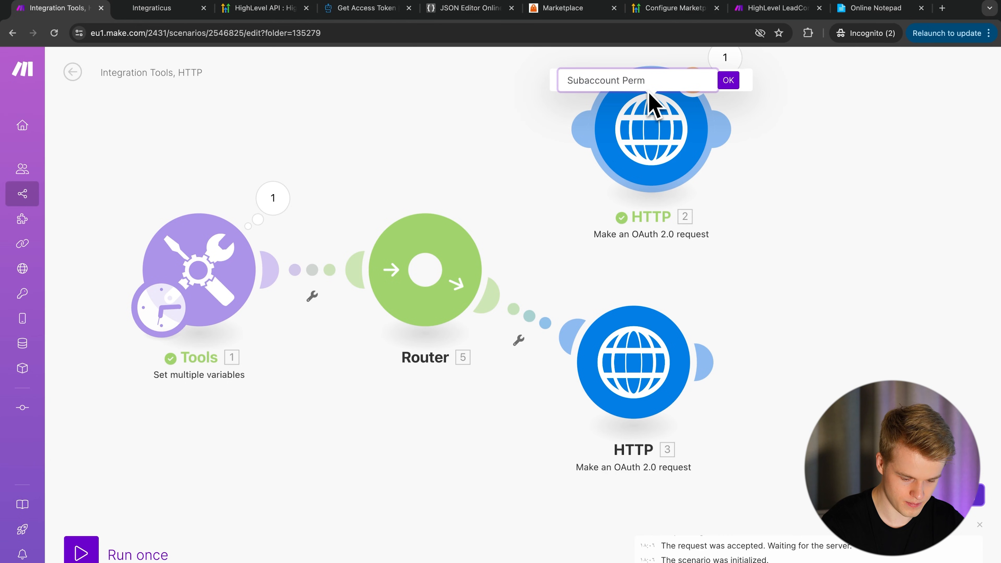
pyautogui.click(727, 81)
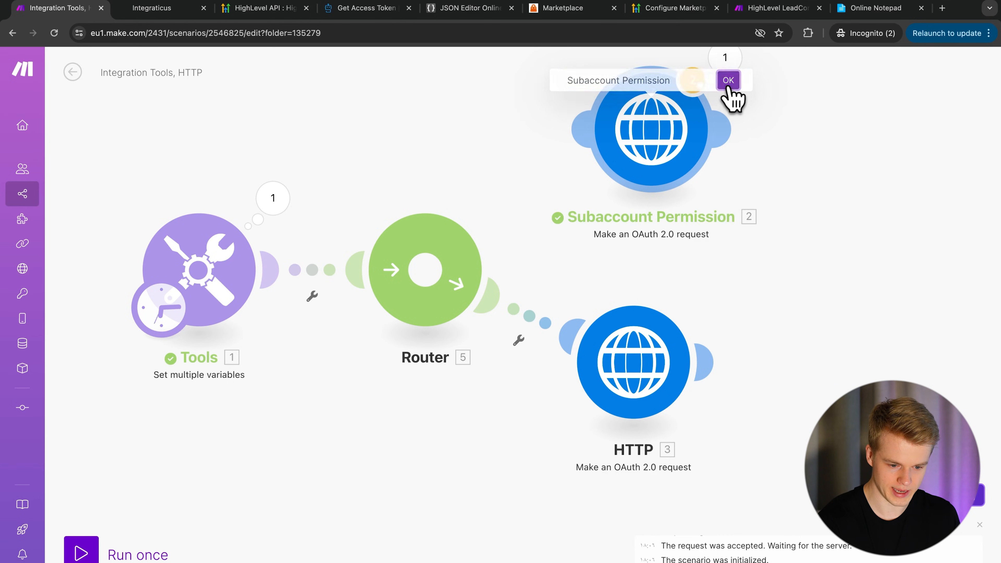
# - Rename the lower HTTP module to Agency Permission and run the scenario once
pyautogui.rightClick(634, 383)
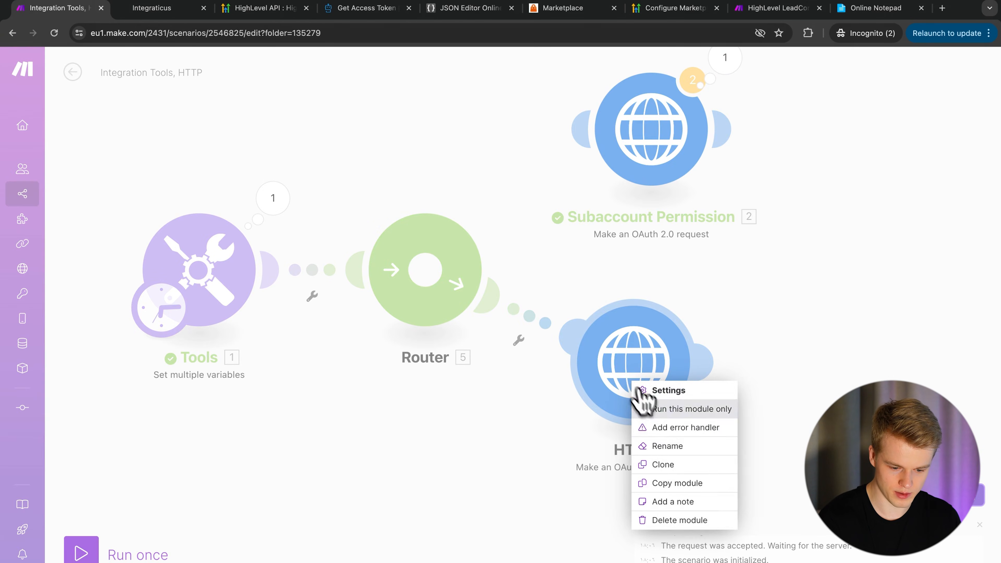
pyautogui.click(662, 444)
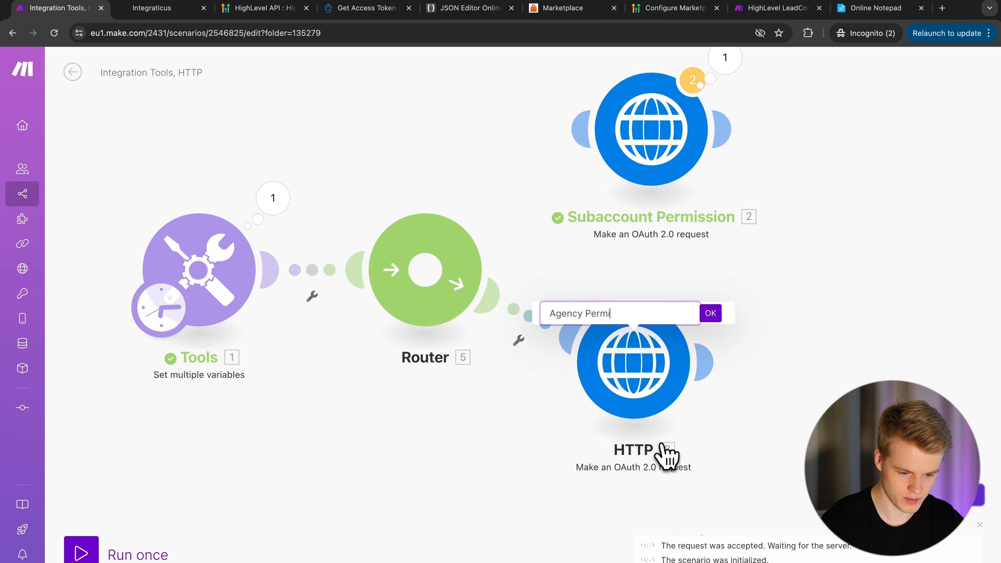
pyautogui.write('Agency Permission')
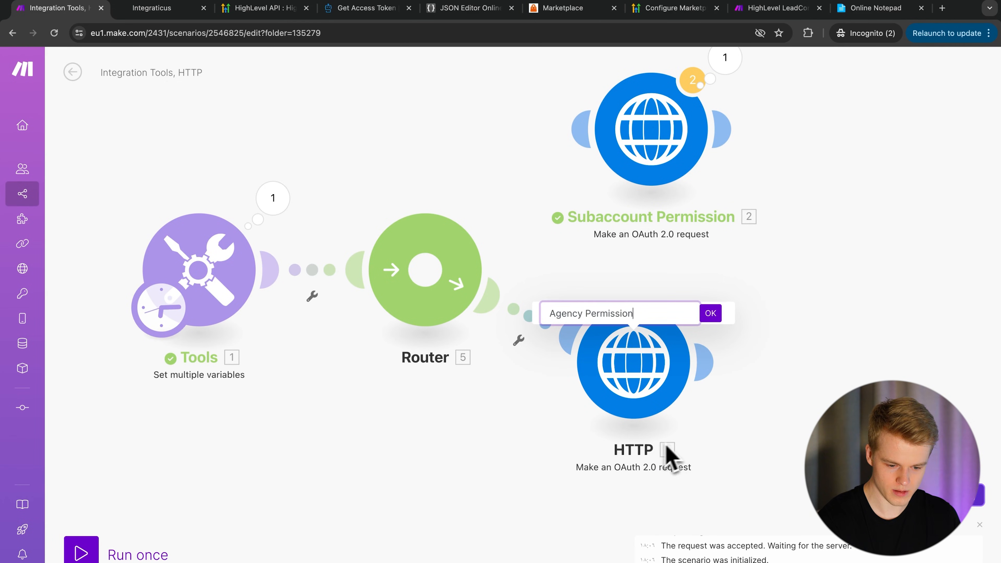
pyautogui.click(710, 314)
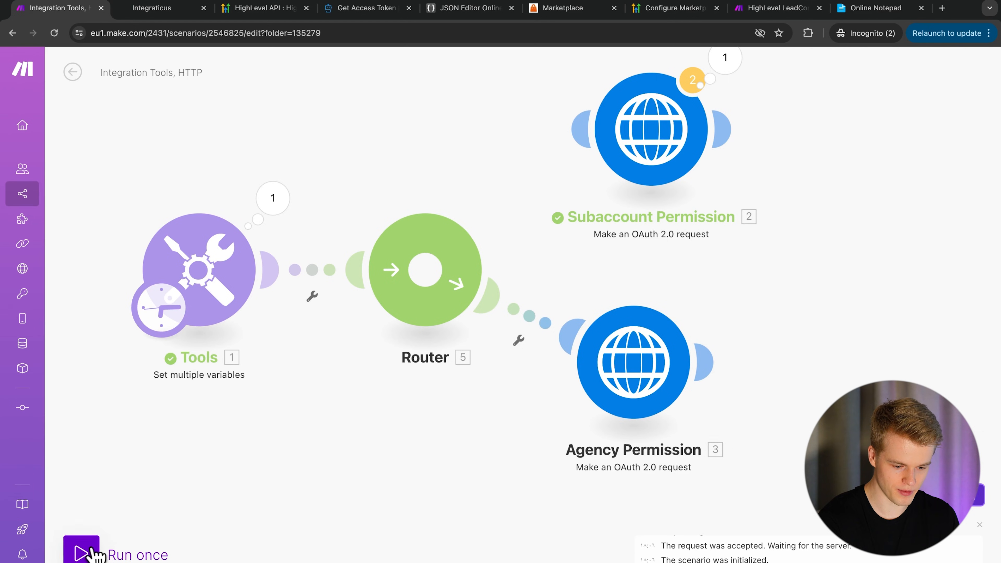
pyautogui.click(82, 550)
# - Read Agency Permission's 401 error in the run output, then reopen its request URL for editing
pyautogui.click(815, 355)
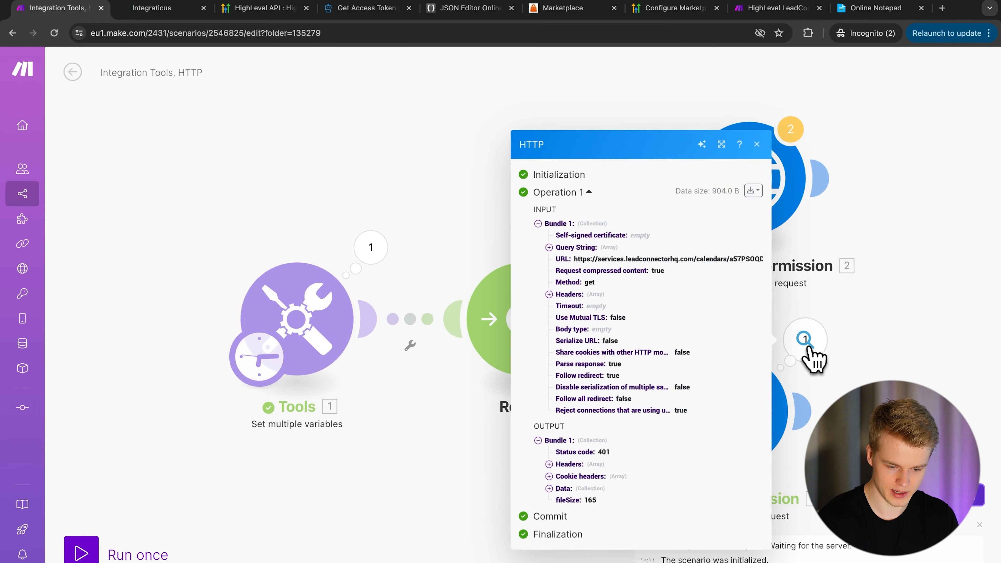
pyautogui.moveTo(614, 454); pyautogui.dragTo(624, 495)
pyautogui.click(552, 489)
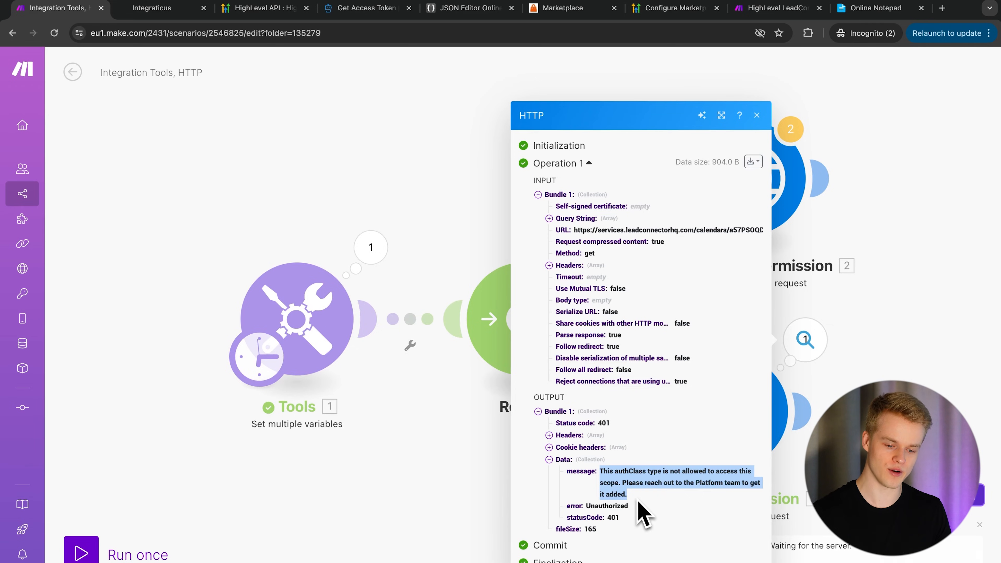
pyautogui.click(952, 311)
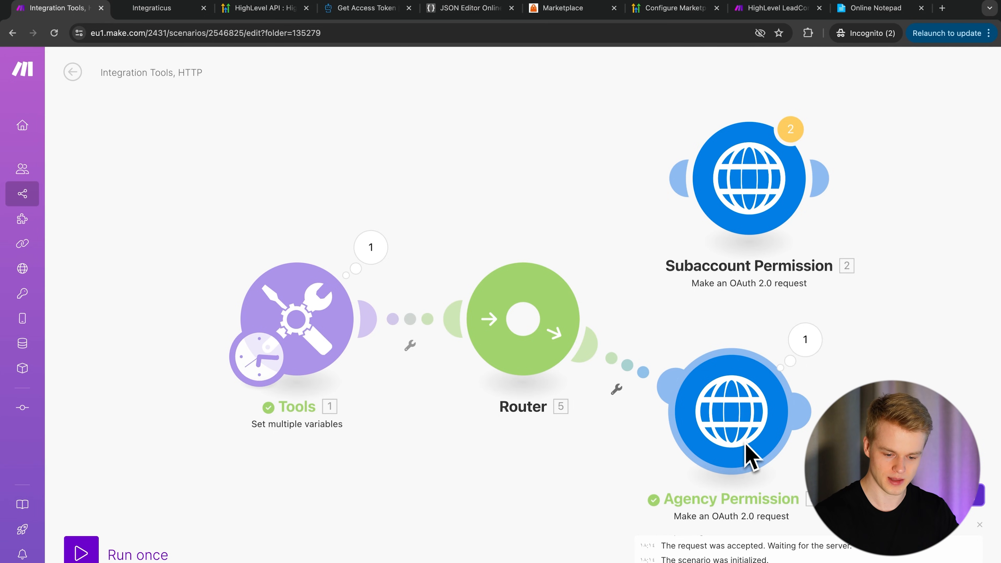
pyautogui.moveTo(924, 345); pyautogui.dragTo(708, 189)
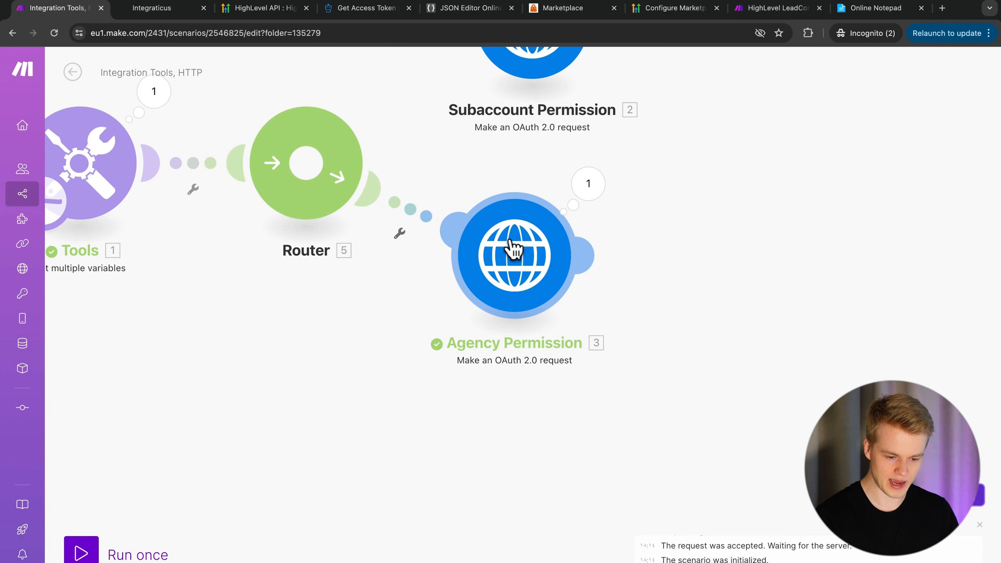
pyautogui.click(514, 249)
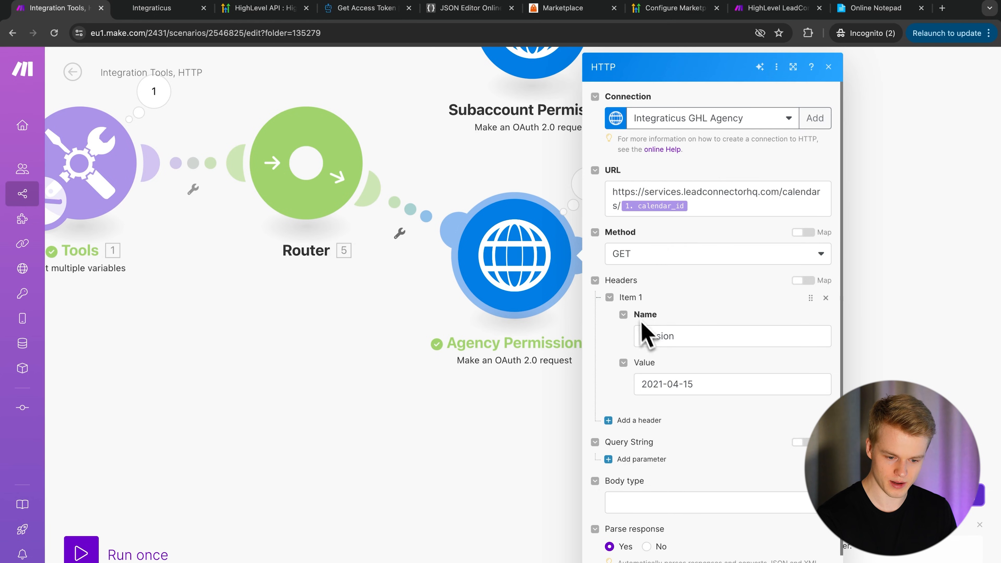
pyautogui.click(661, 189)
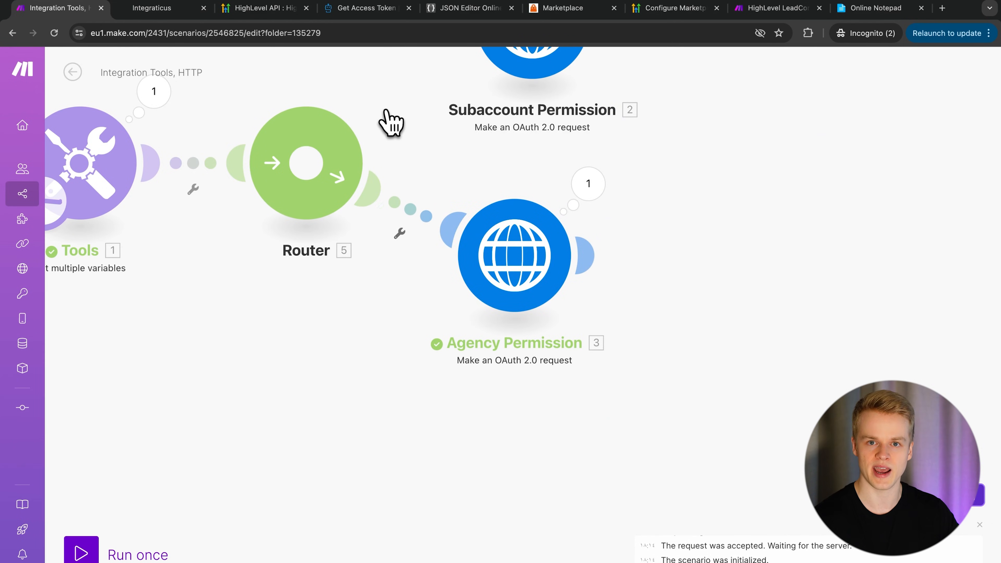
# - Review the token endpoint URL on the HighLevel Get Access Token docs page
pyautogui.click(376, 14)
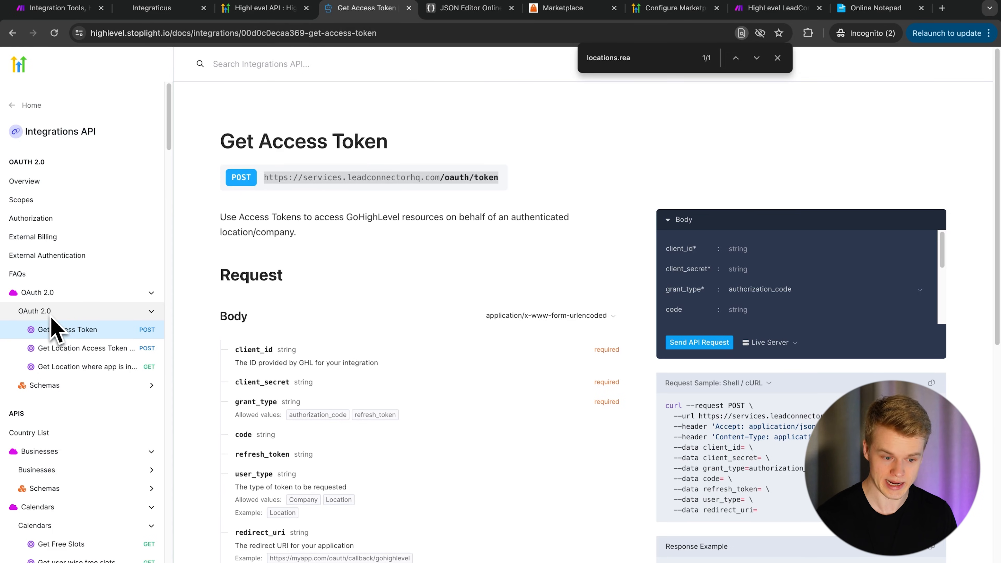
pyautogui.click(437, 183)
pyautogui.click(520, 153)
pyautogui.click(304, 179)
pyautogui.click(432, 182)
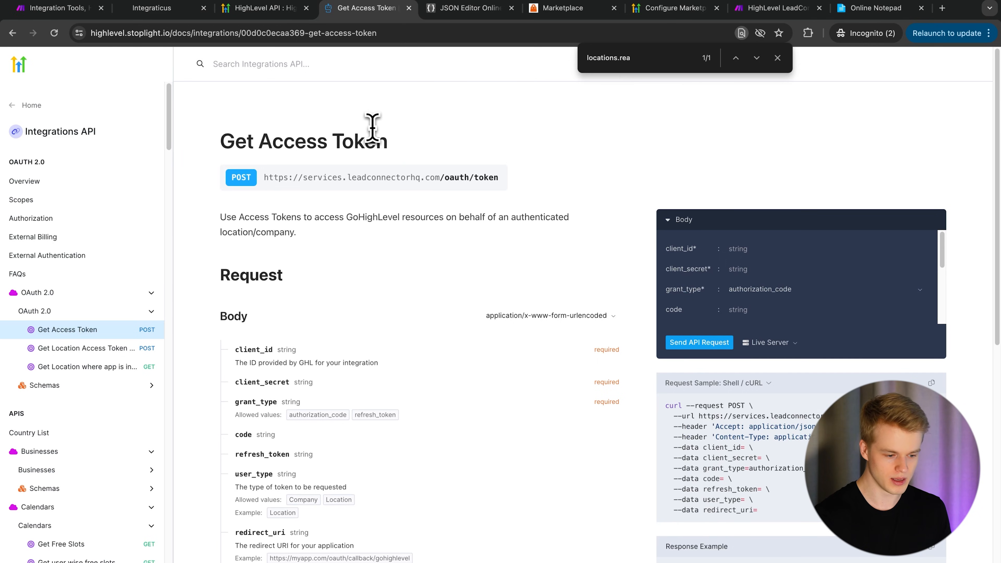
# - Open the Get Location Access Token from Agency Token page and copy its locationToken POST URL
pyautogui.click(56, 354)
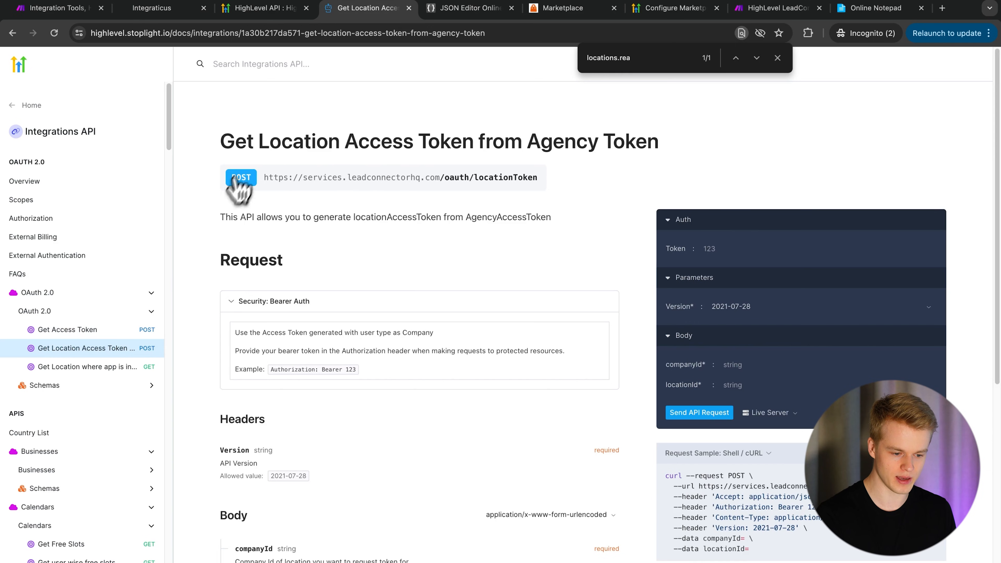
pyautogui.moveTo(222, 140); pyautogui.dragTo(665, 160)
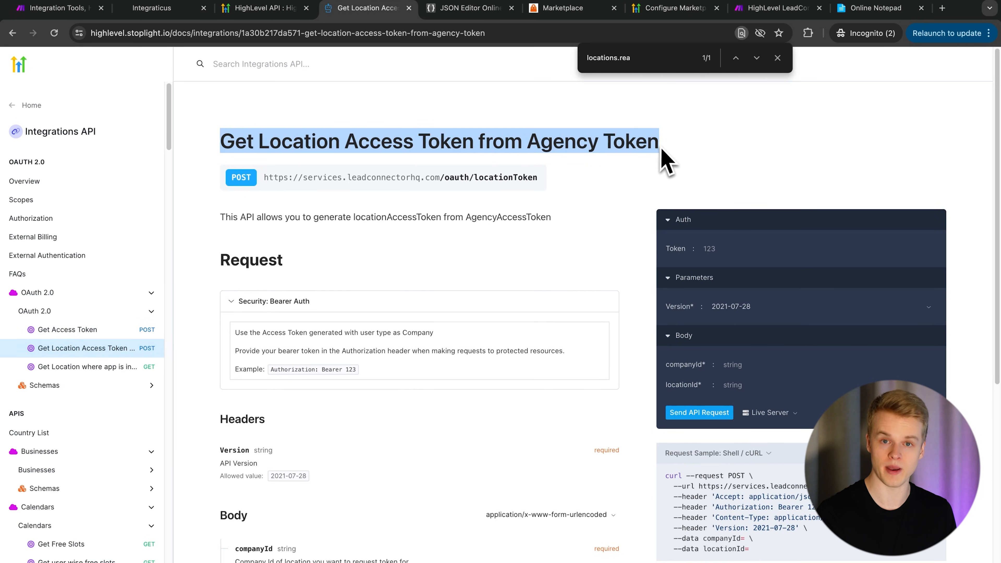
pyautogui.click(666, 160)
pyautogui.moveTo(527, 142); pyautogui.dragTo(670, 156)
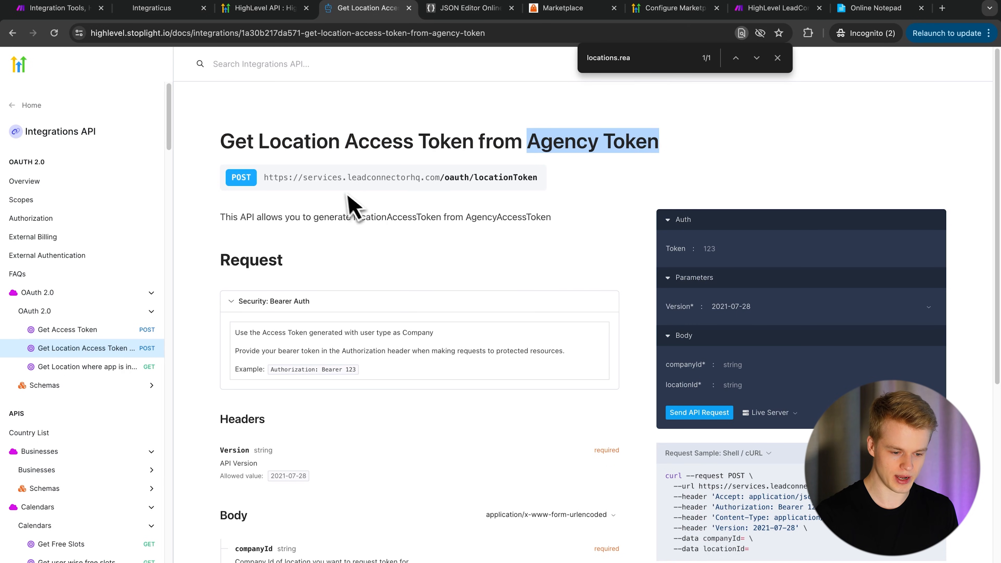
pyautogui.click(451, 181)
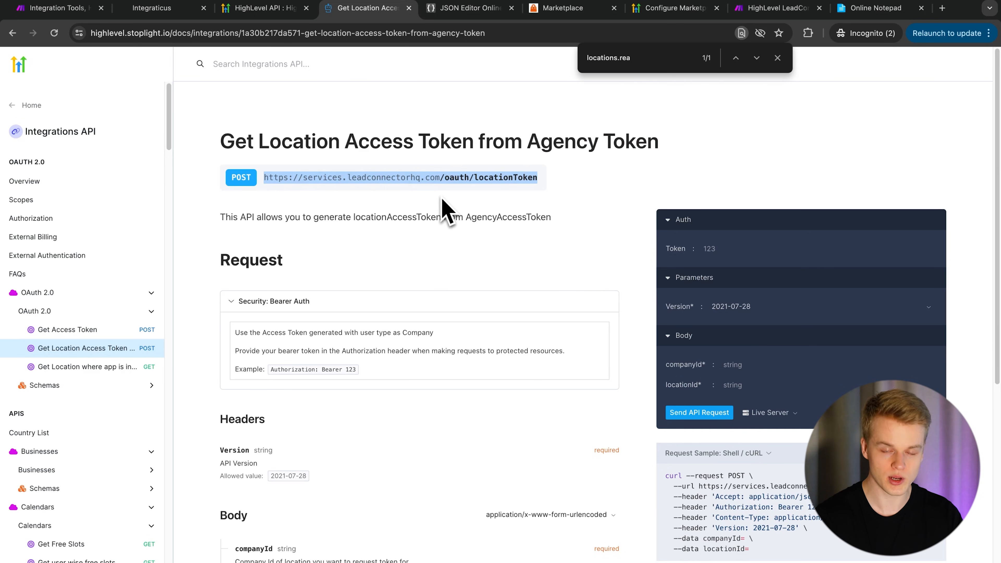
pyautogui.click(56, 9)
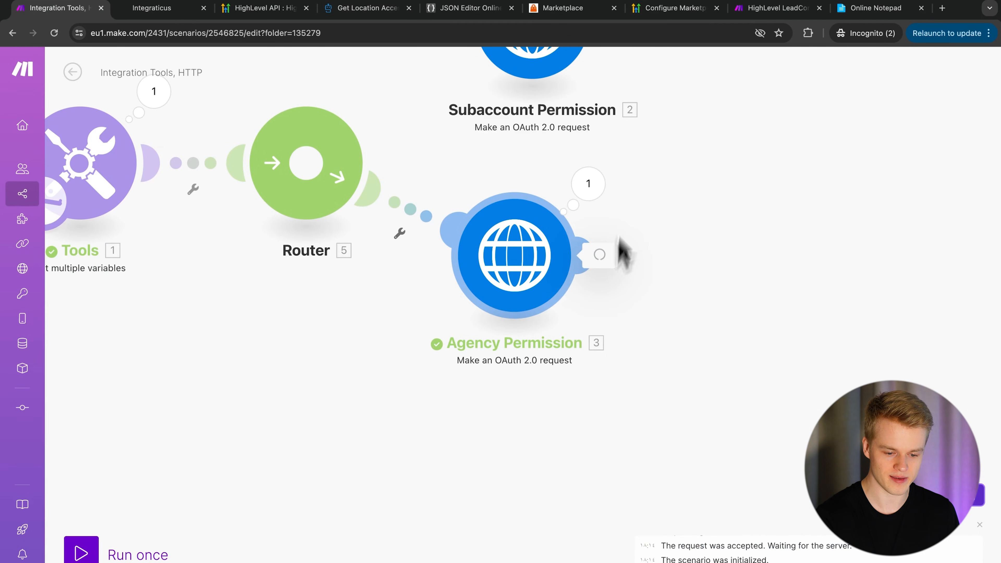
pyautogui.click(563, 251)
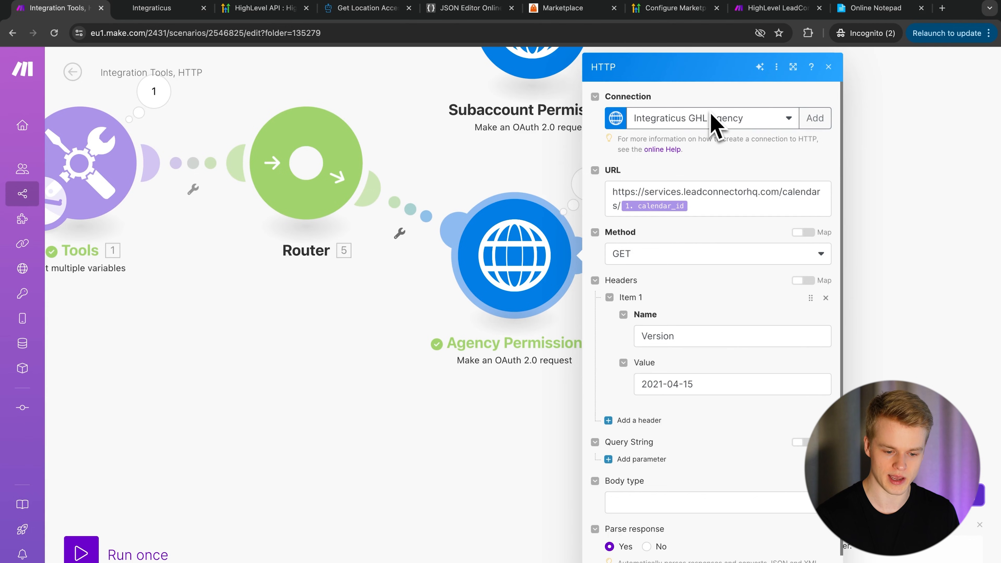
pyautogui.click(686, 194)
pyautogui.hotkey('ctrl', 'a')
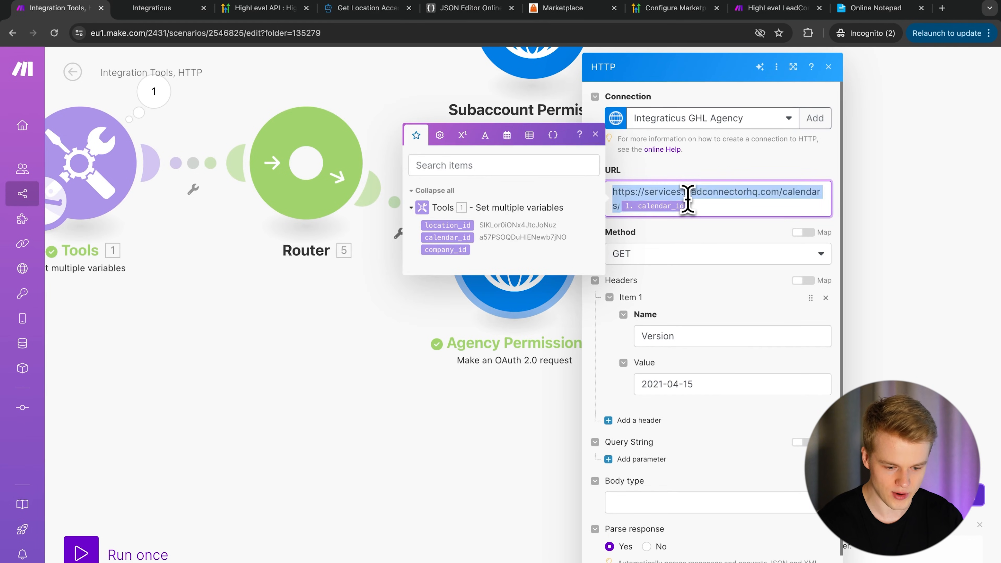
pyautogui.press('BackSpace')
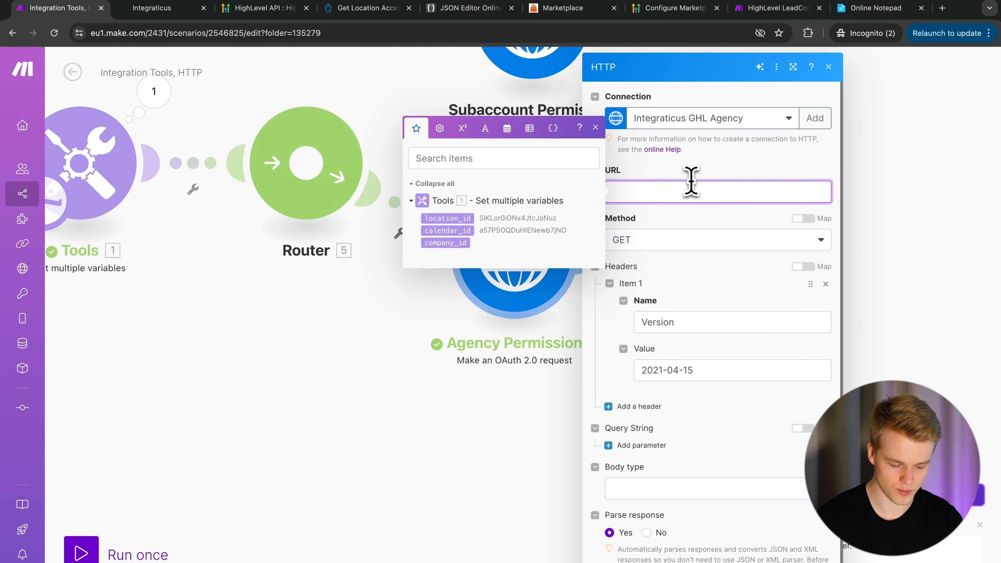
pyautogui.write('https://services.leadconnectorhq.com/oauth/locationToken')
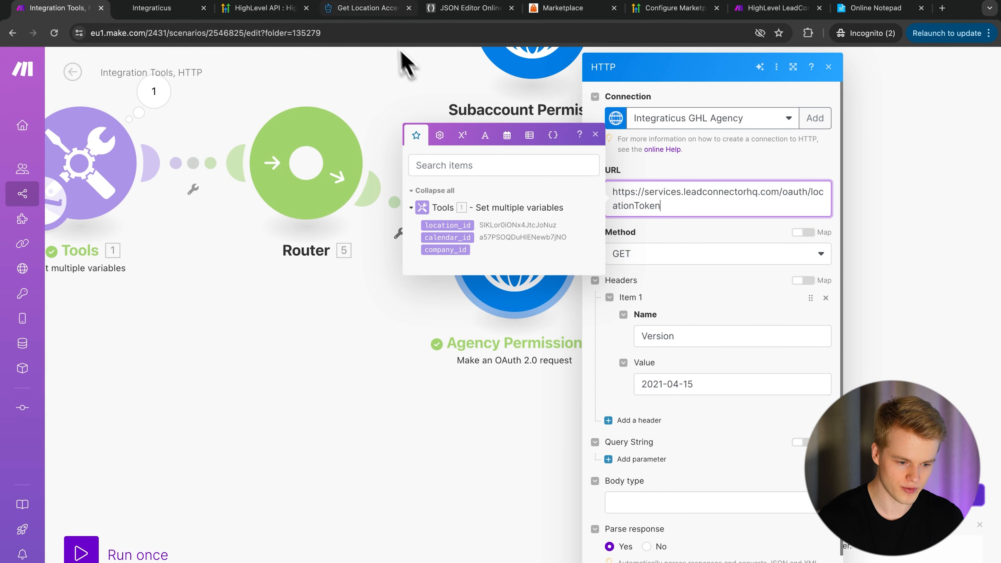
pyautogui.click(369, 10)
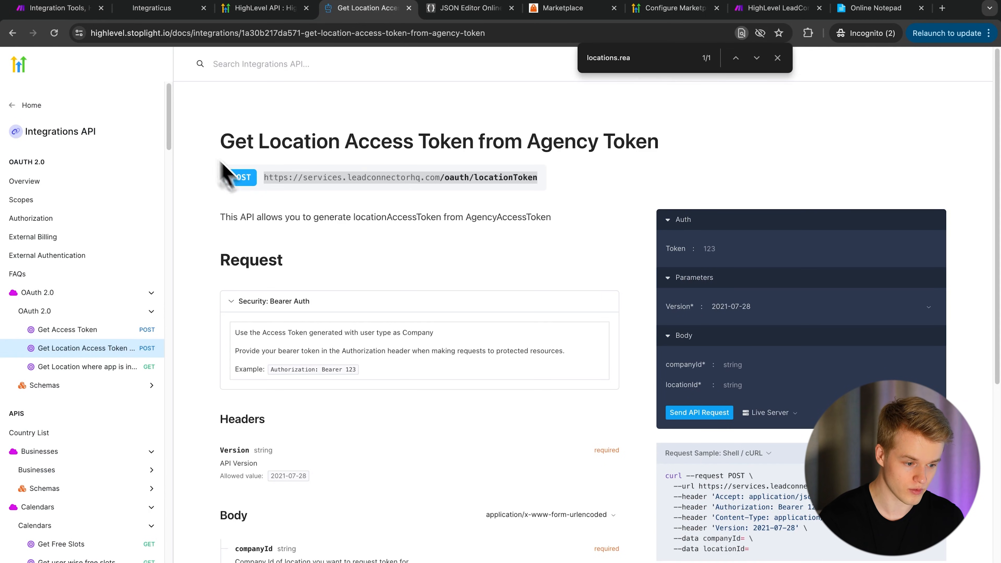
pyautogui.click(73, 10)
# - Set the request method to POST and check the docs for the required body fields
pyautogui.click(669, 253)
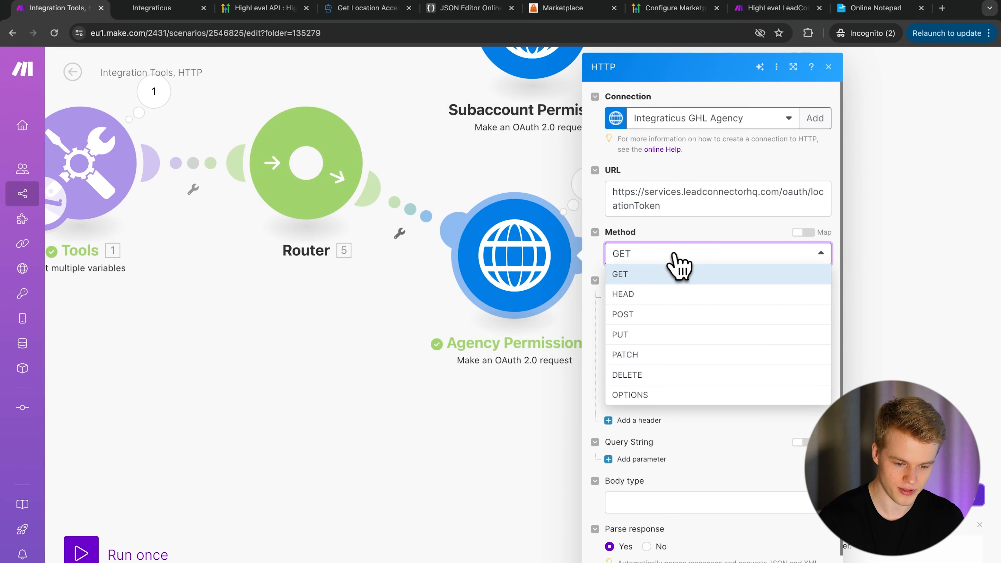
pyautogui.click(645, 314)
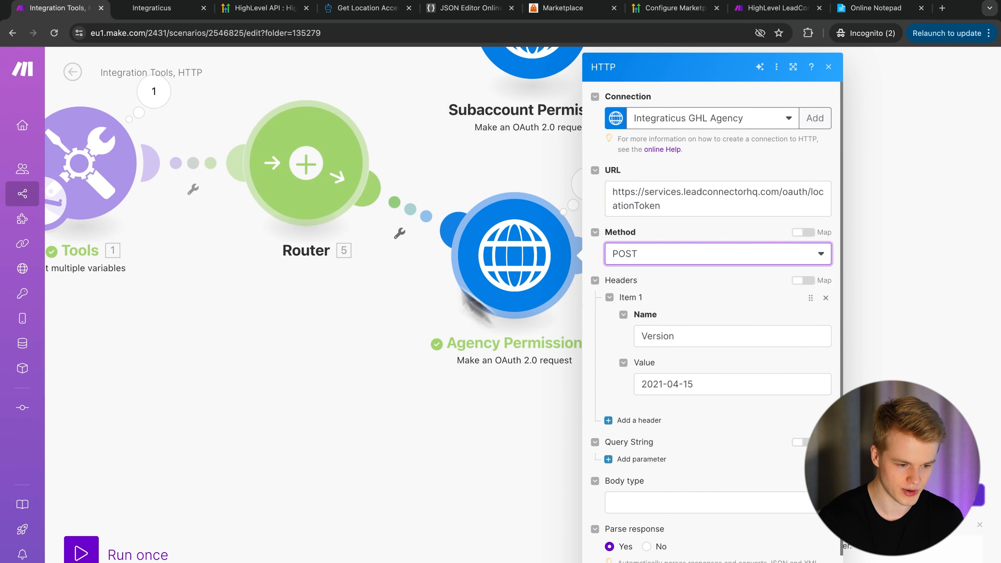
pyautogui.click(370, 9)
pyautogui.scroll(-4, 382, 375)
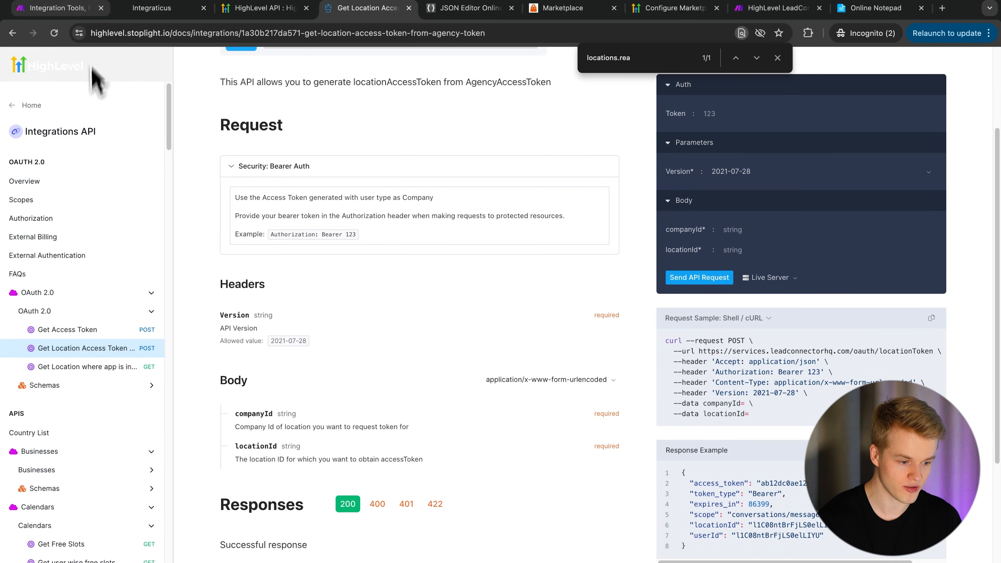
pyautogui.click(71, 11)
pyautogui.scroll(-1, 721, 453)
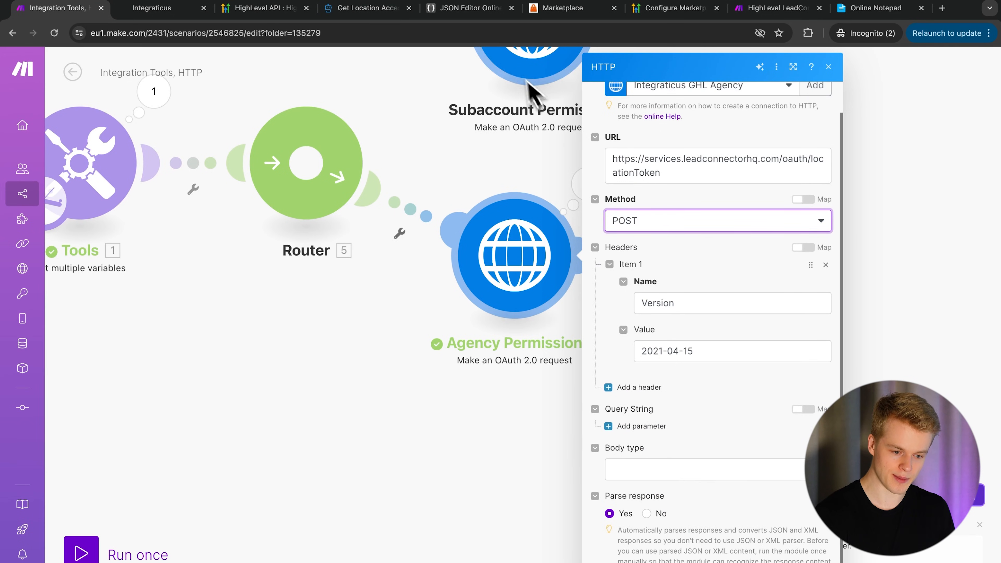
pyautogui.click(357, 12)
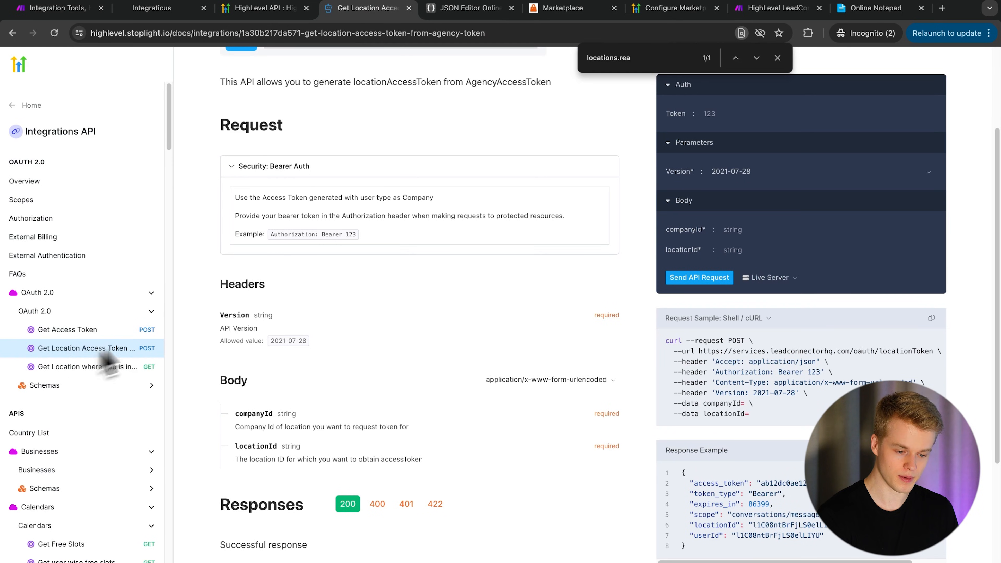
pyautogui.click(68, 10)
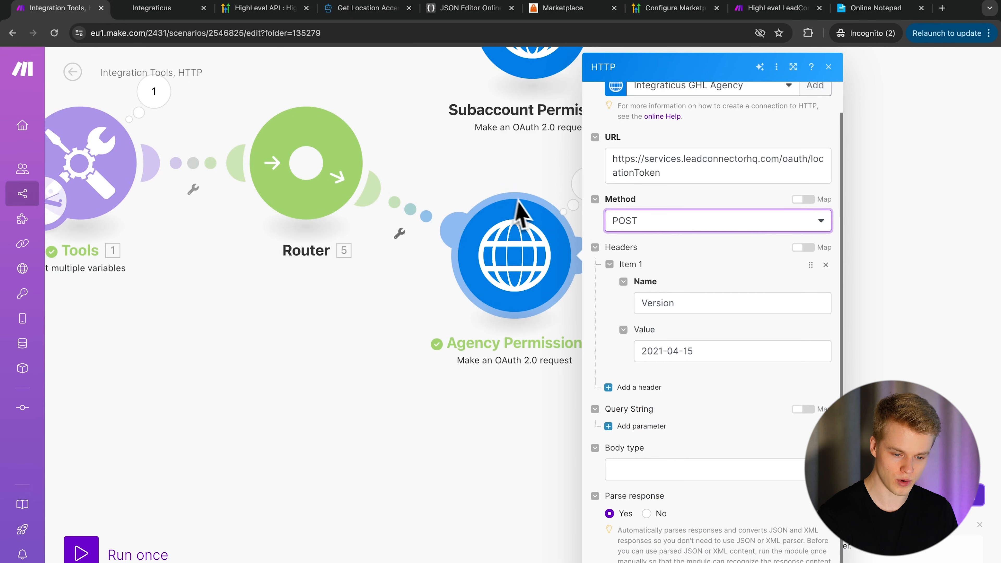
pyautogui.scroll(2, 669, 179)
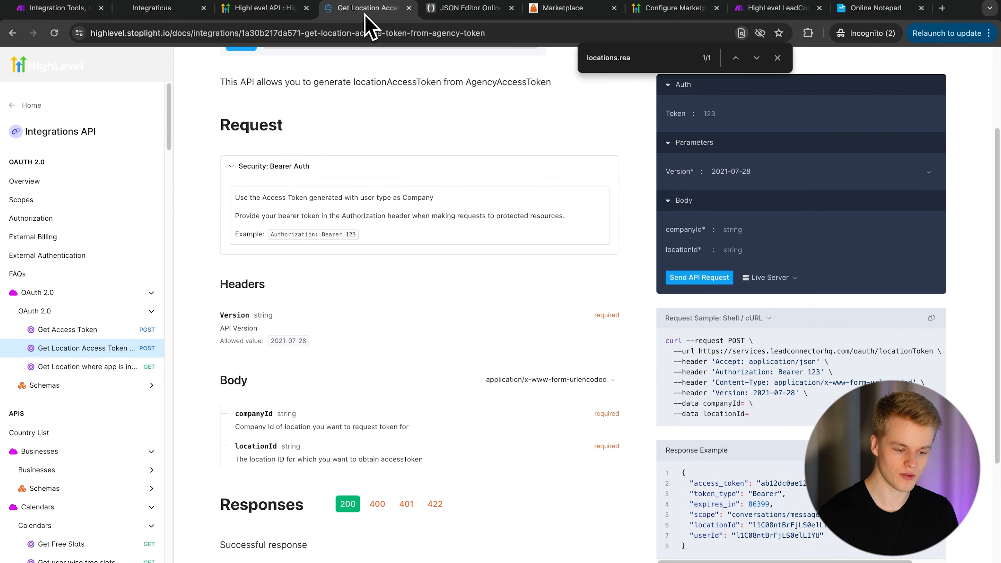
pyautogui.click(366, 8)
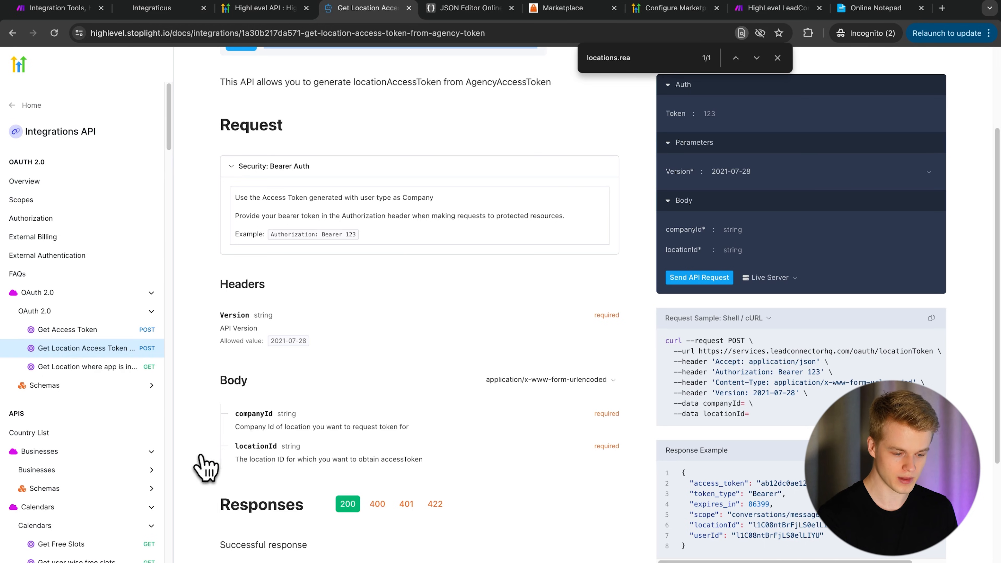
# - Set Agency Permission's body type to Application/x-www-form-urlencoded
pyautogui.click(67, 8)
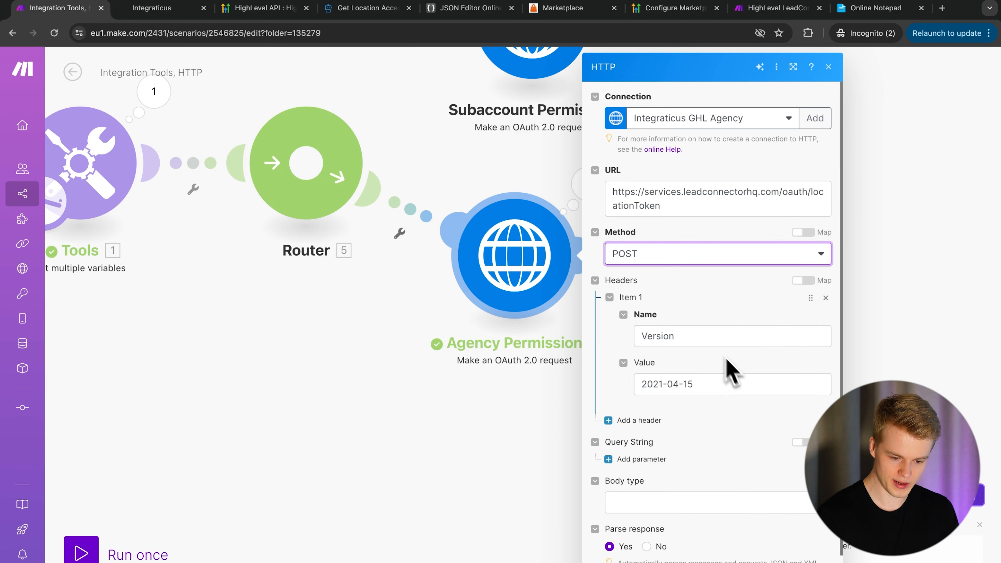
pyautogui.scroll(-1, 707, 272)
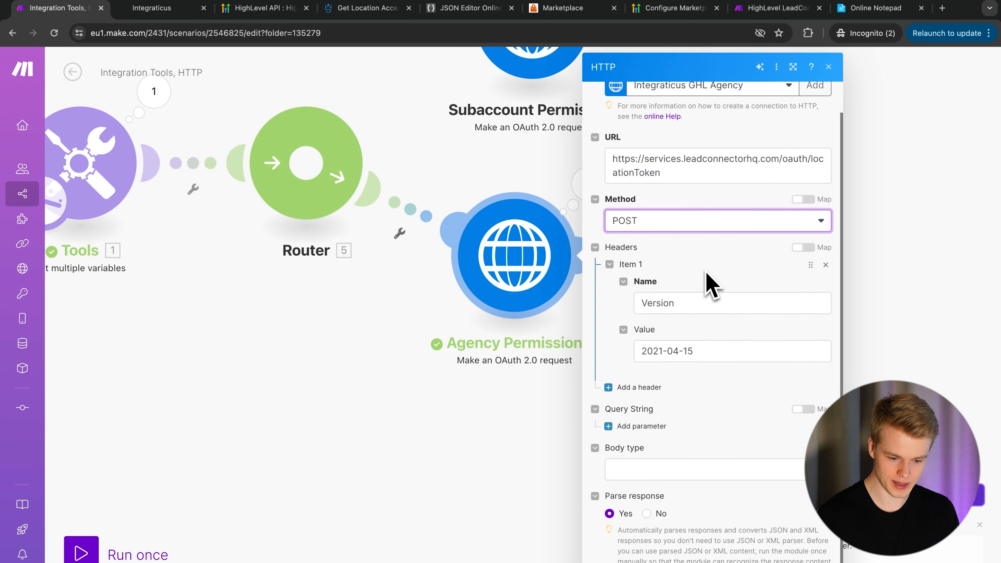
pyautogui.click(655, 471)
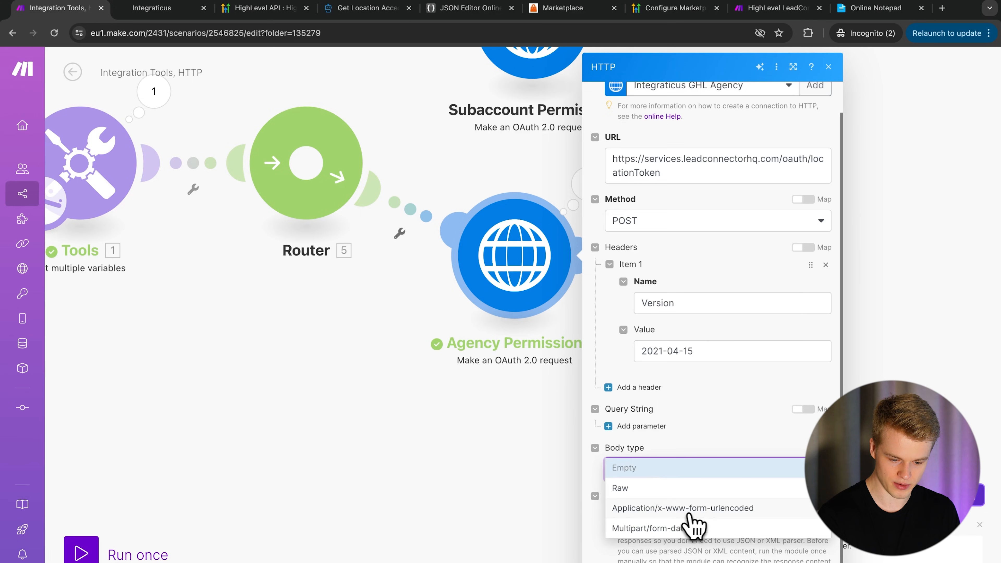
pyautogui.click(689, 509)
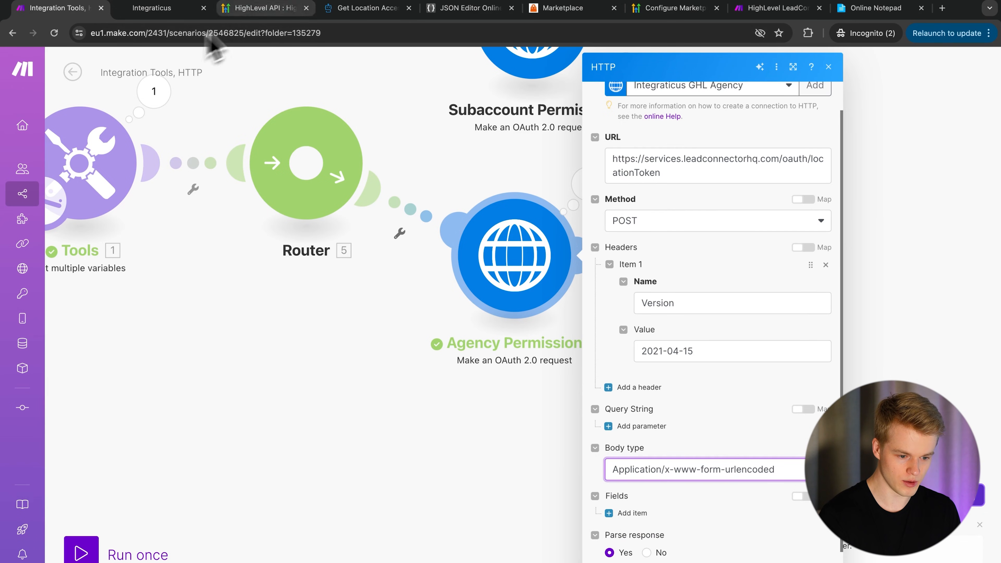
pyautogui.click(339, 9)
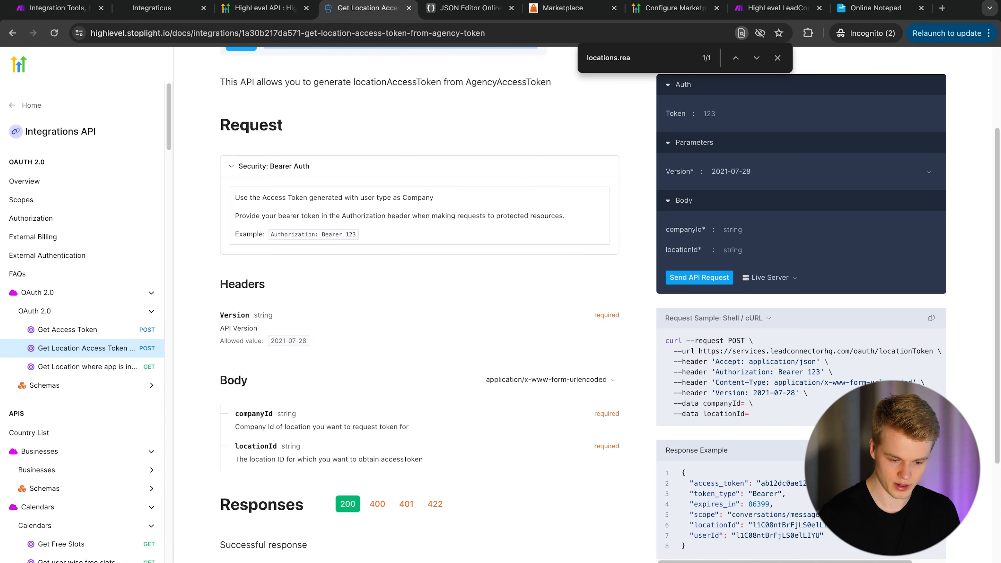
pyautogui.click(63, 8)
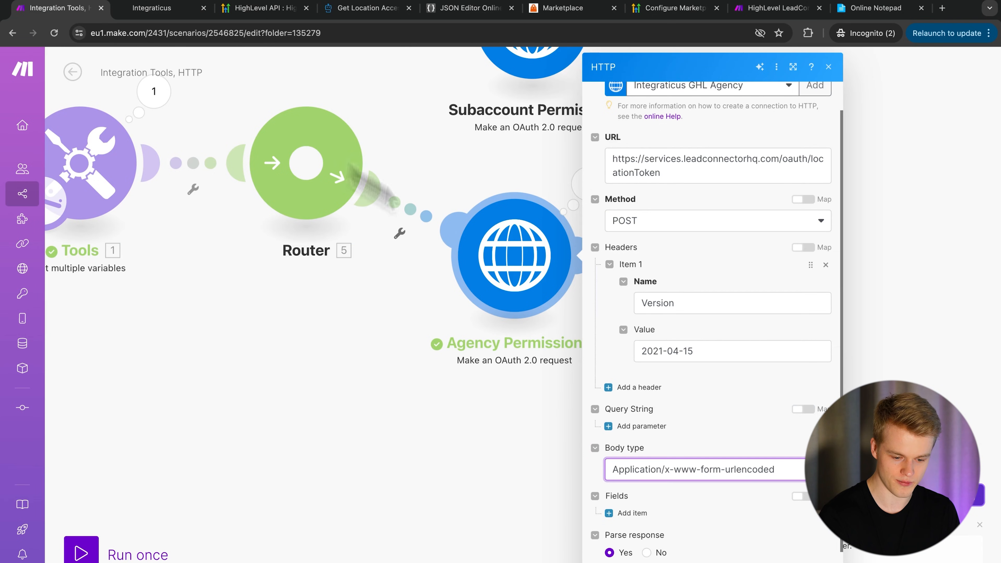
pyautogui.scroll(-1, 644, 409)
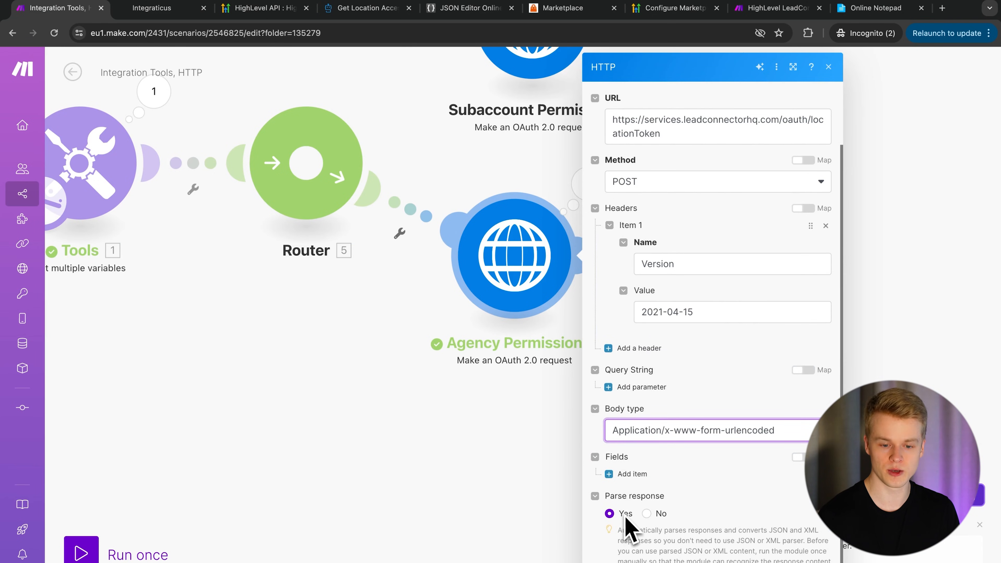
# - Add a body field keyed locationId, copied from the docs
pyautogui.click(632, 473)
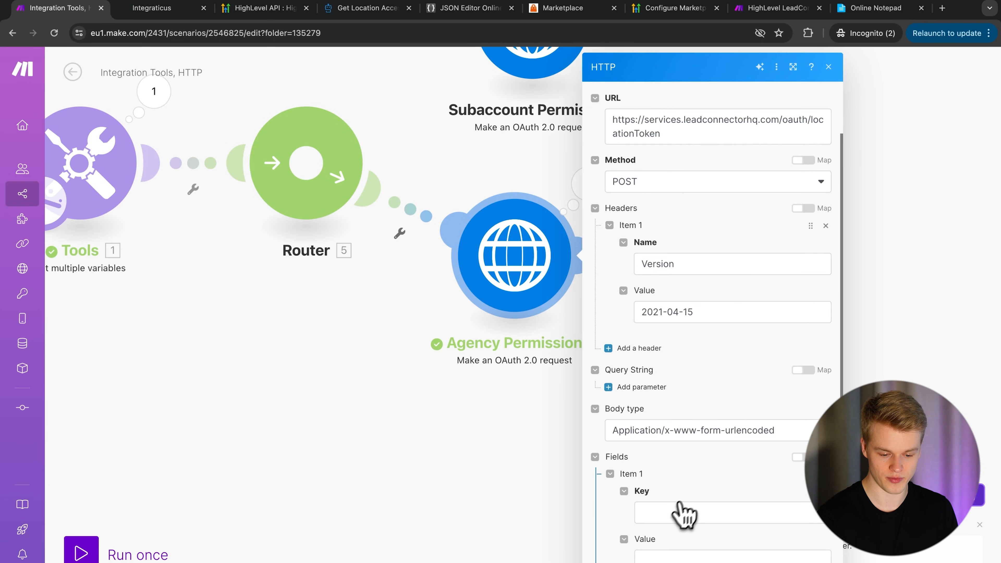
pyautogui.scroll(-3, 670, 528)
pyautogui.click(384, 10)
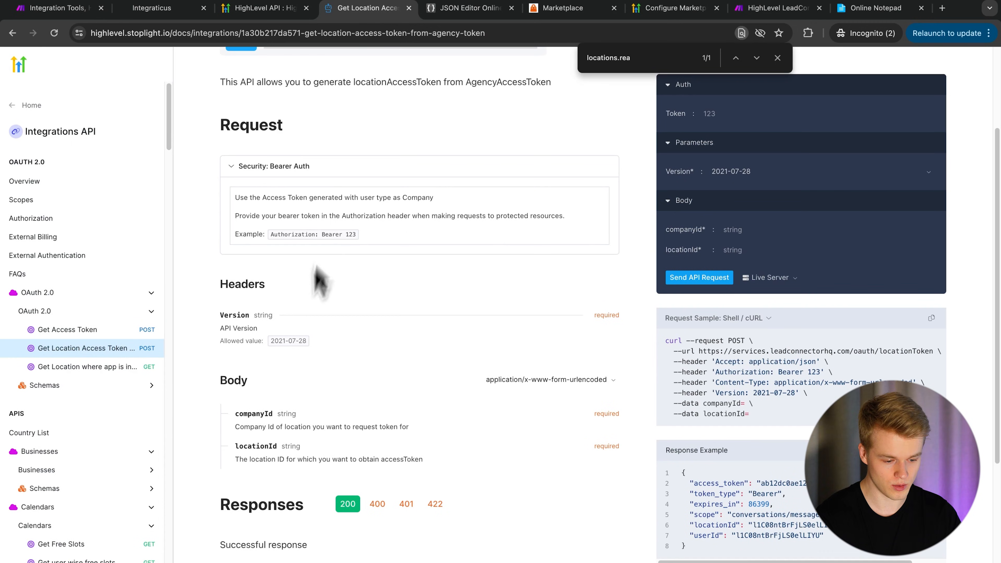
pyautogui.doubleClick(253, 414)
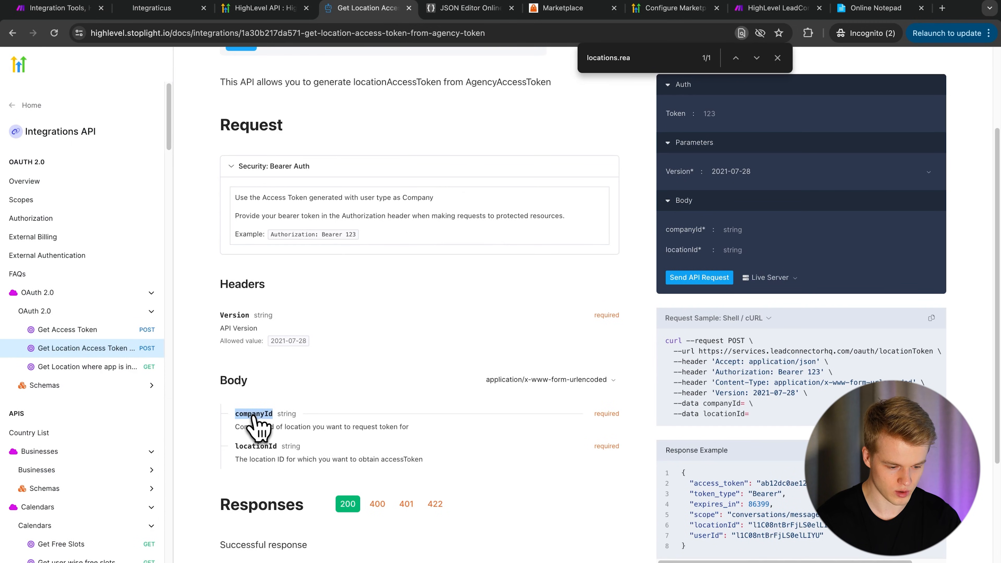
pyautogui.doubleClick(255, 446)
pyautogui.hotkey('ctrl', 'c')
pyautogui.click(60, 8)
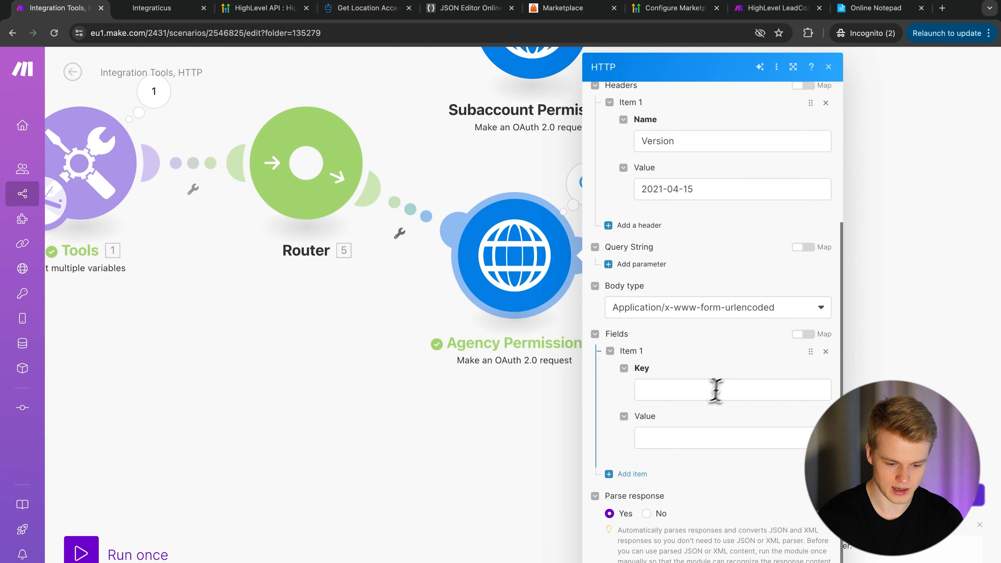
pyautogui.click(715, 390)
pyautogui.hotkey('ctrl', 'v')
# - Add a companyId field, map location_id into locationId's value, and close and reopen the module
pyautogui.click(638, 473)
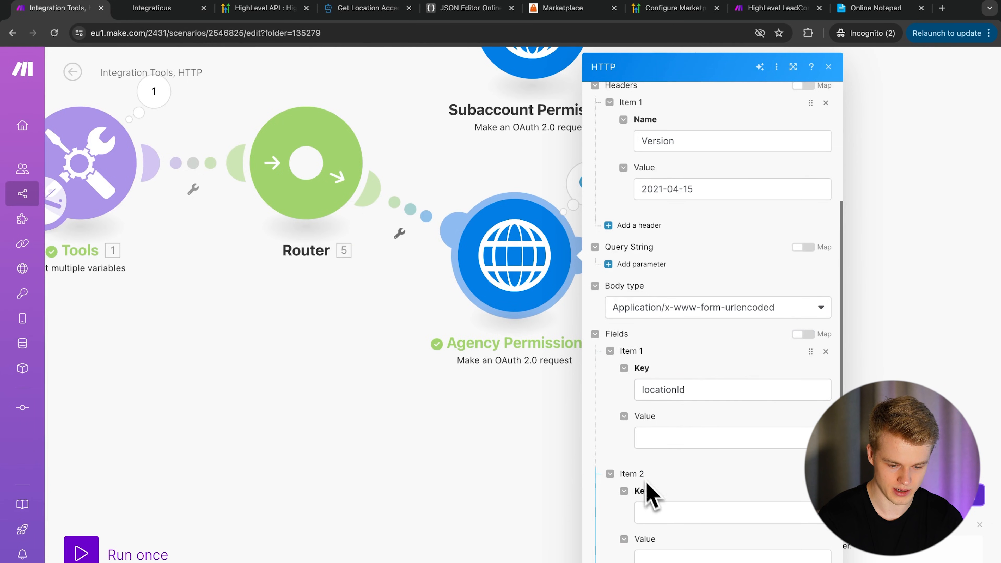
pyautogui.click(656, 512)
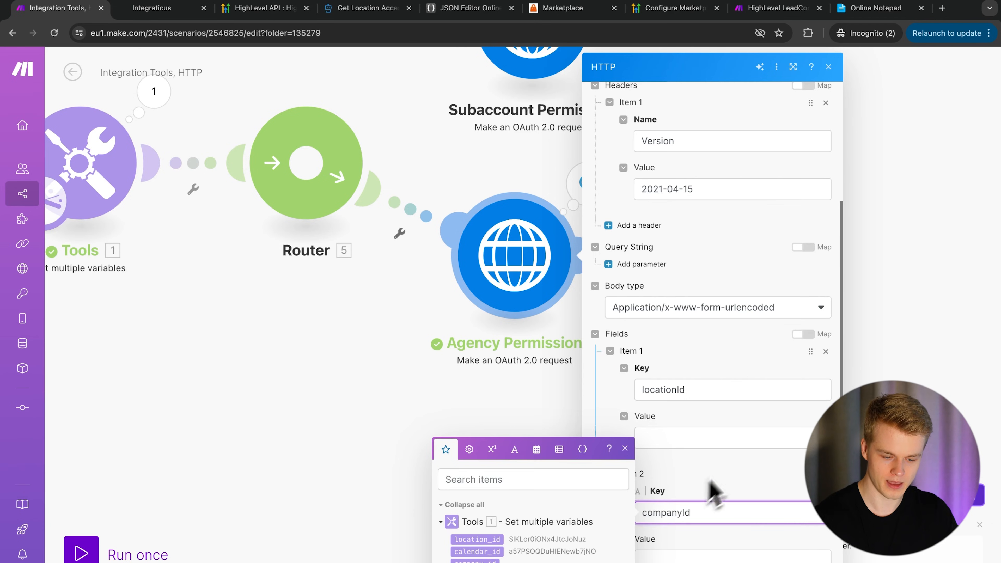
pyautogui.click(699, 437)
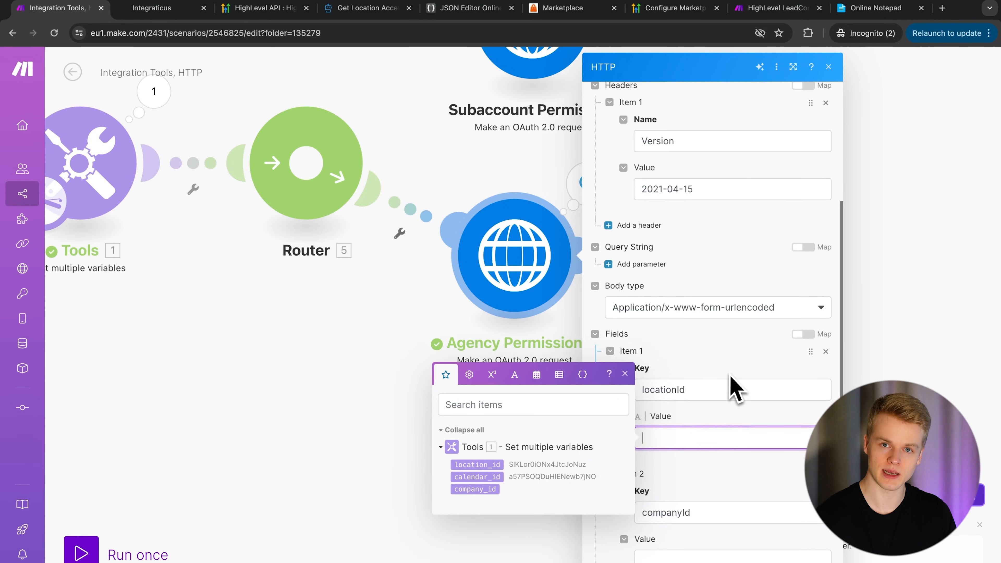
pyautogui.click(476, 465)
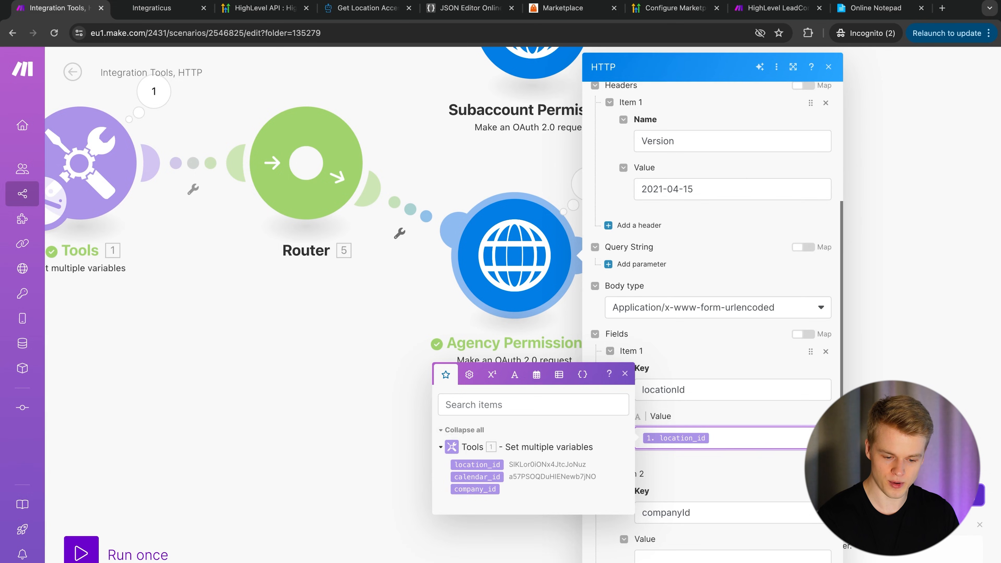
pyautogui.click(810, 562)
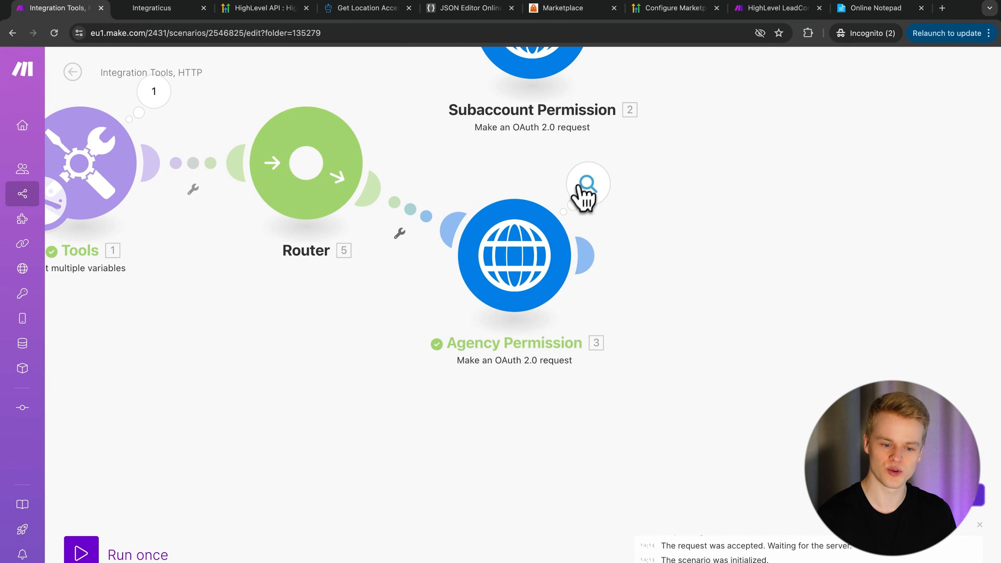
pyautogui.click(530, 278)
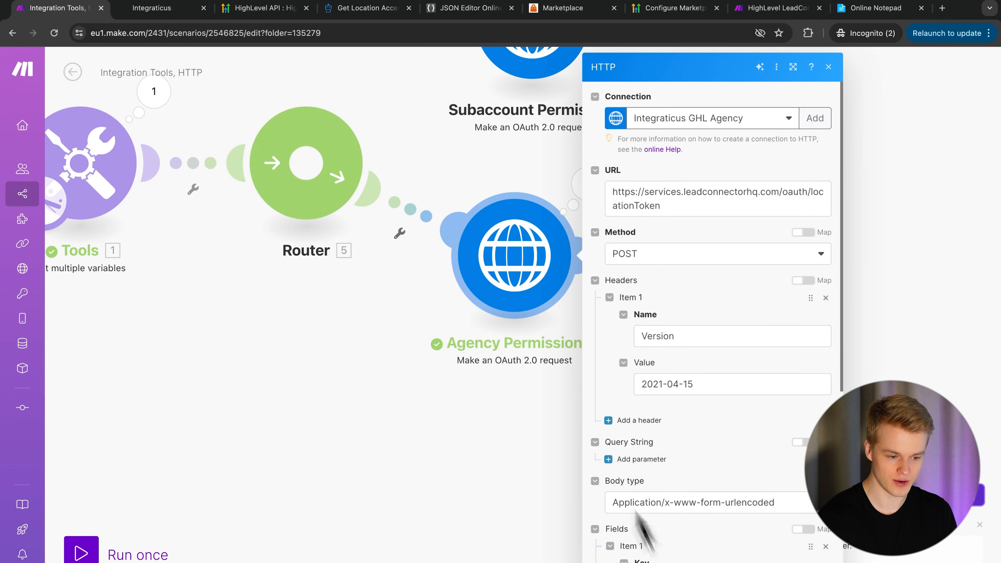
# - Close Agency Permission and check Tools' location_id, calendar_id and empty company_id variables
pyautogui.click(267, 276)
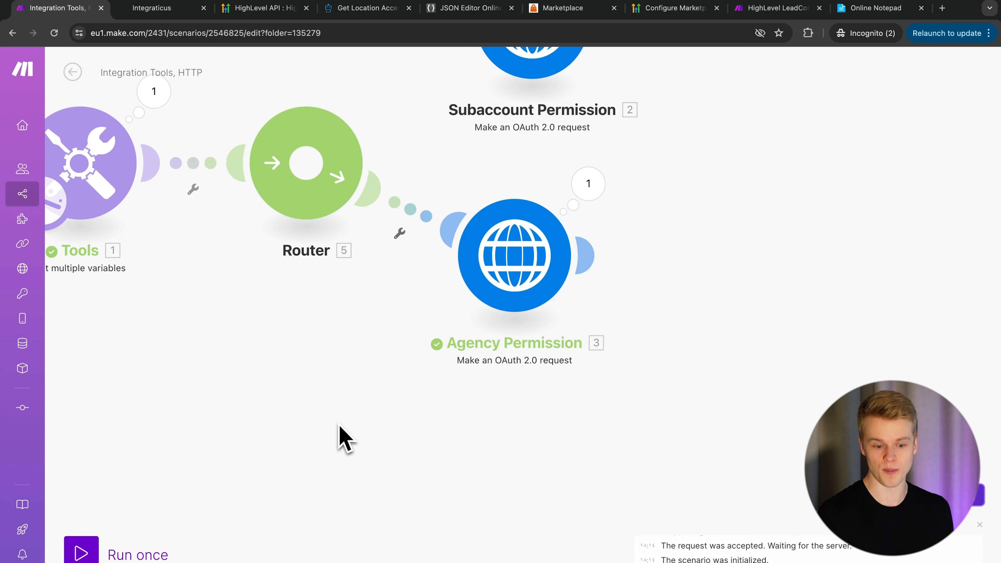
pyautogui.moveTo(248, 392); pyautogui.dragTo(324, 384)
pyautogui.click(177, 176)
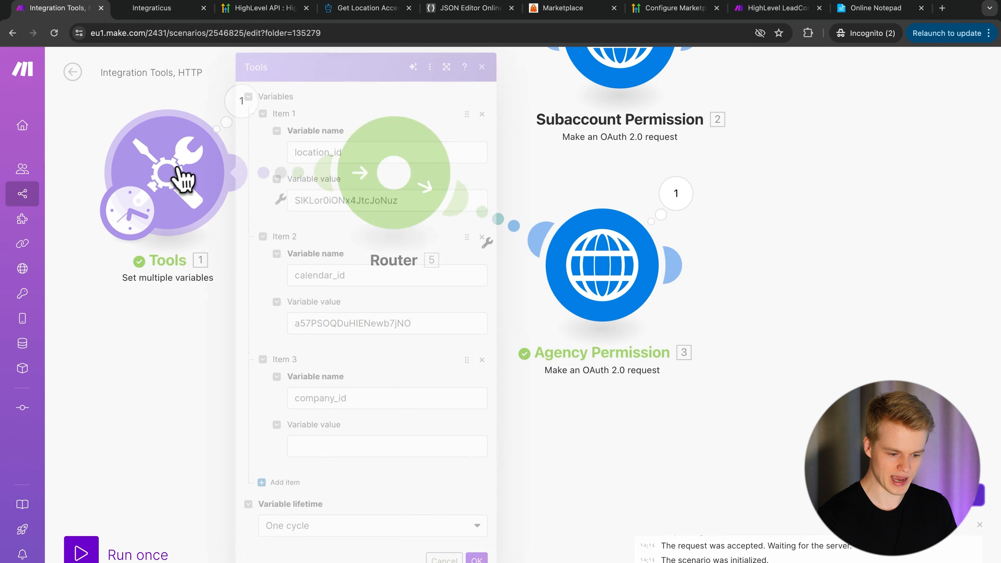
pyautogui.click(781, 258)
pyautogui.scroll(3, 800, 195)
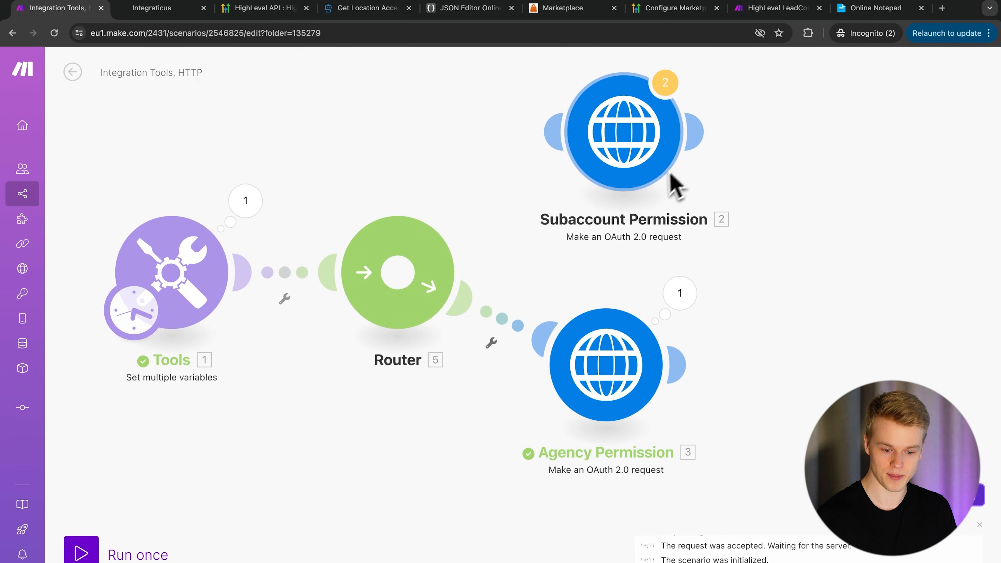
pyautogui.scroll(-2, 782, 236)
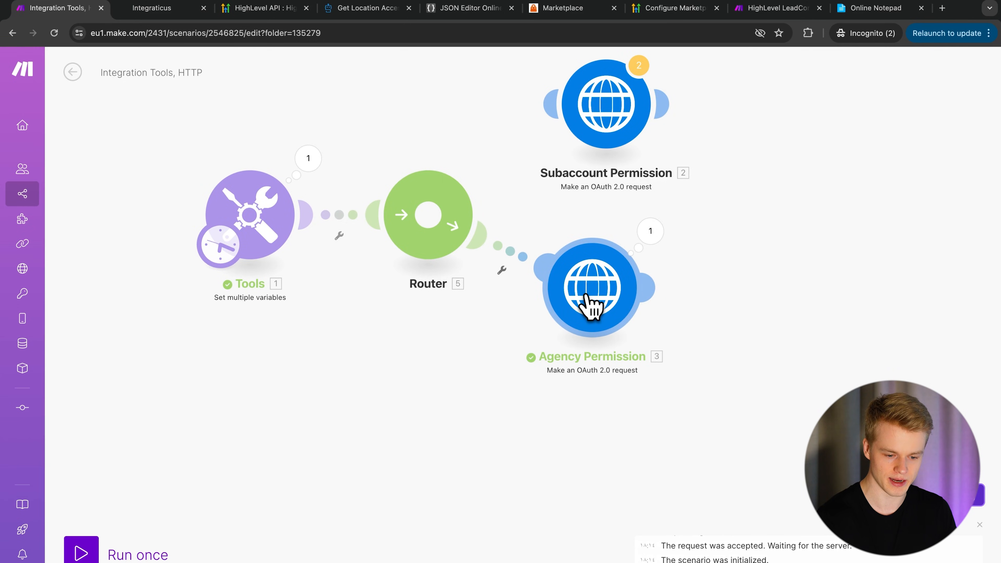
# - Move Agency Permission aside and unlink it from the Router
pyautogui.moveTo(591, 305); pyautogui.dragTo(815, 357)
pyautogui.hscroll(3, 529, 413)
pyautogui.rightClick(448, 245)
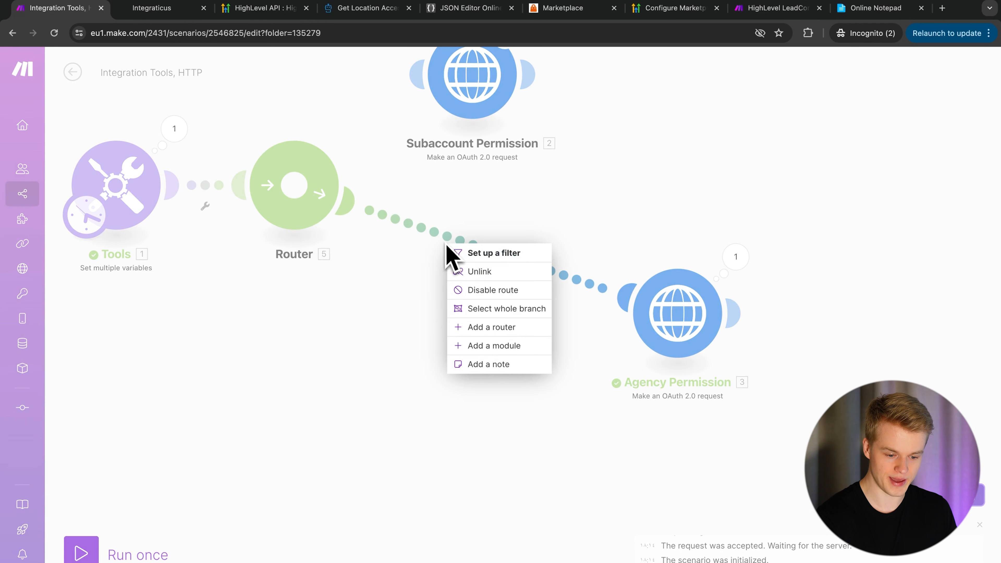
pyautogui.click(474, 273)
# - Clone Agency Permission, attach the copy after the Router, and open its settings
pyautogui.rightClick(680, 311)
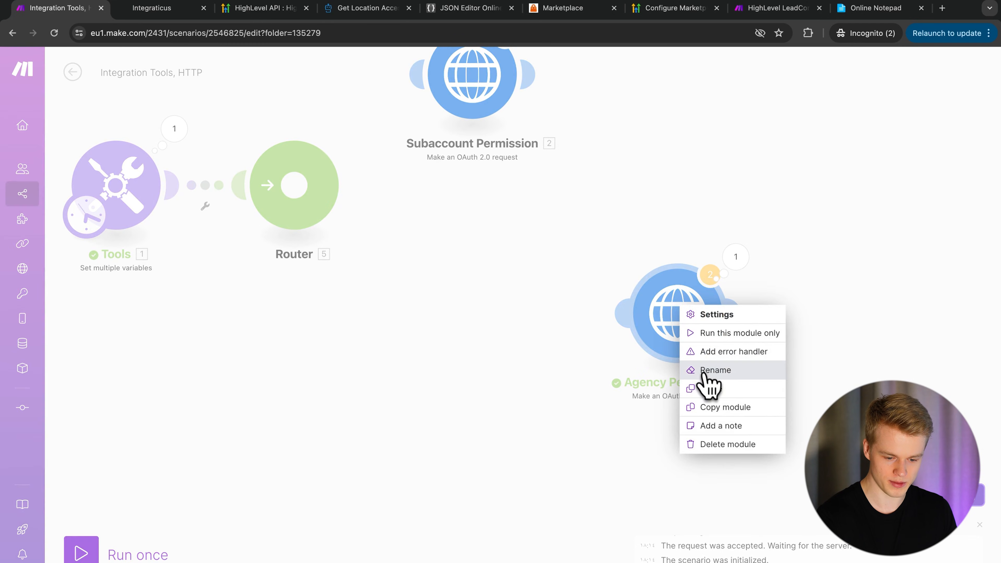
pyautogui.click(708, 388)
pyautogui.click(497, 268)
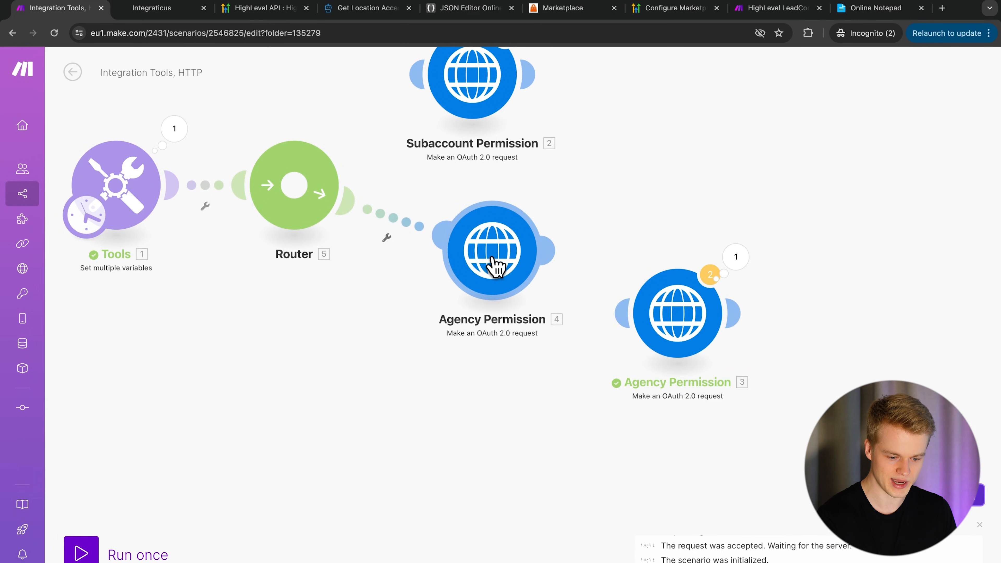
pyautogui.click(494, 268)
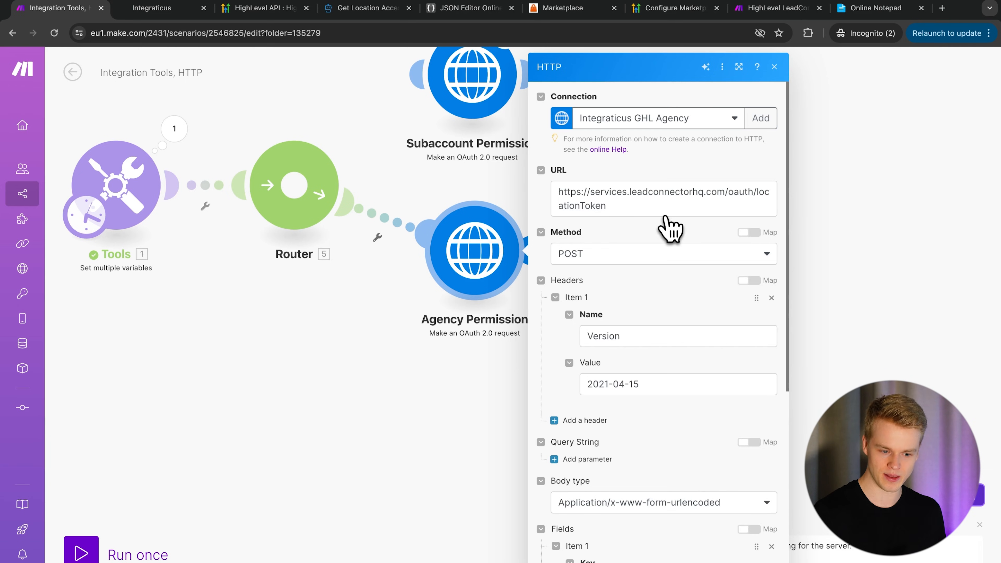
# - Find the Get Location endpoint in HighLevel's Location docs and select its URL
pyautogui.click(377, 9)
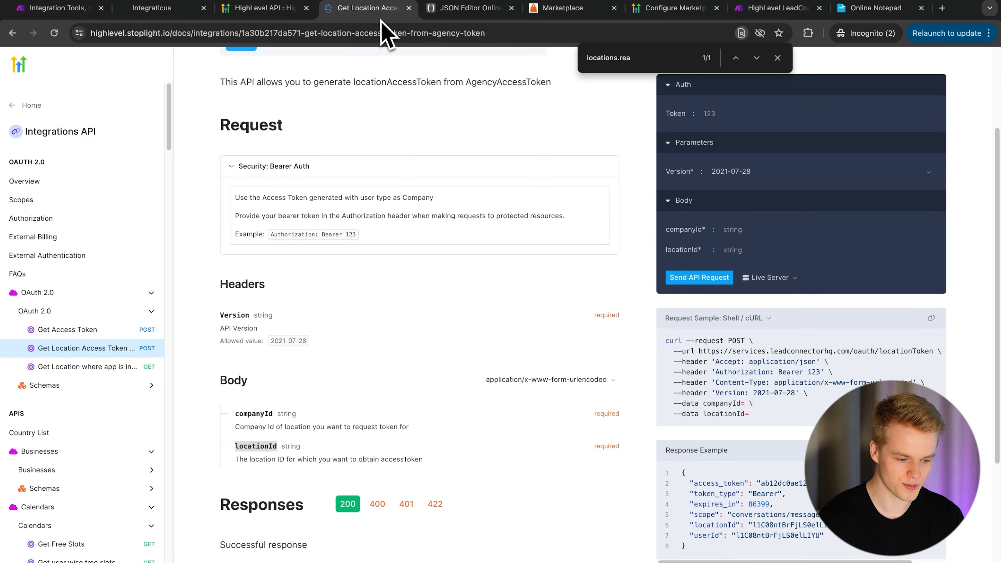
pyautogui.scroll(-8, 71, 373)
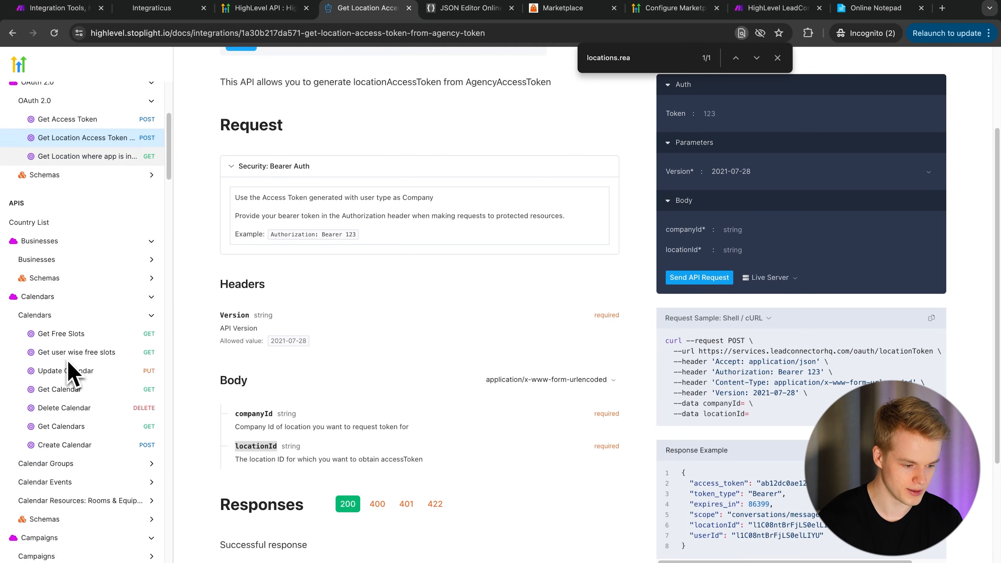
pyautogui.scroll(-5, 71, 375)
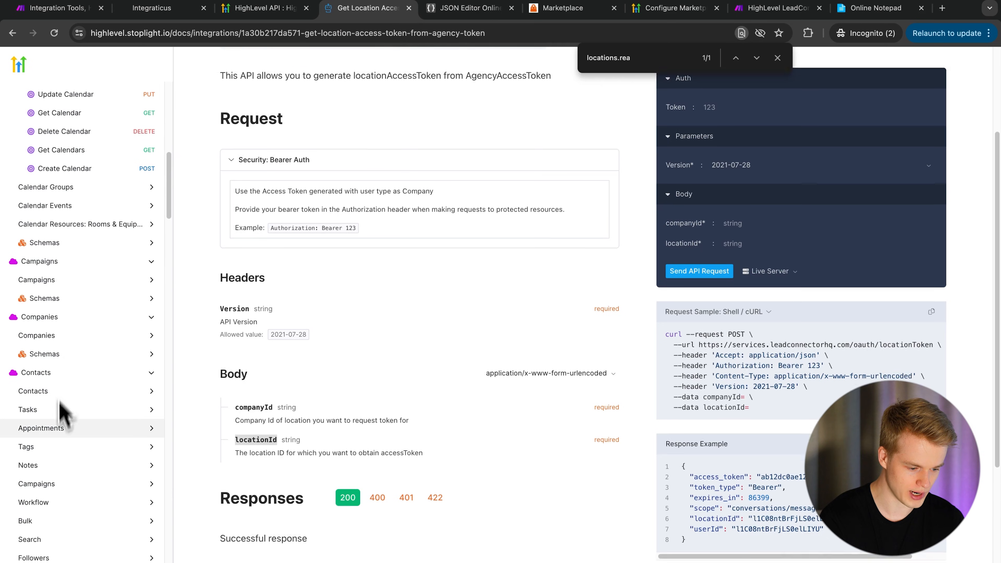
pyautogui.scroll(-7, 62, 434)
pyautogui.scroll(-12, 134, 246)
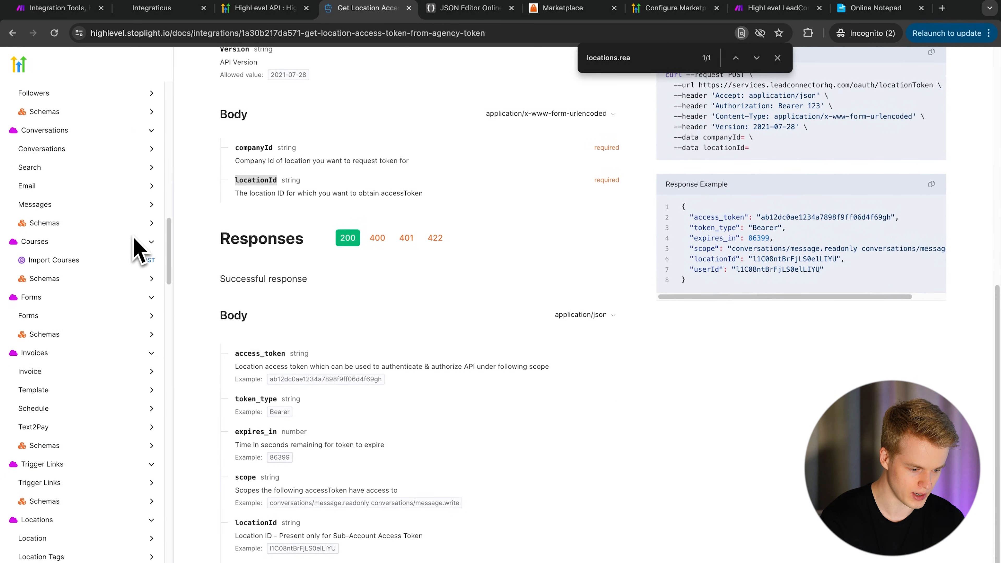
pyautogui.scroll(-3, 44, 422)
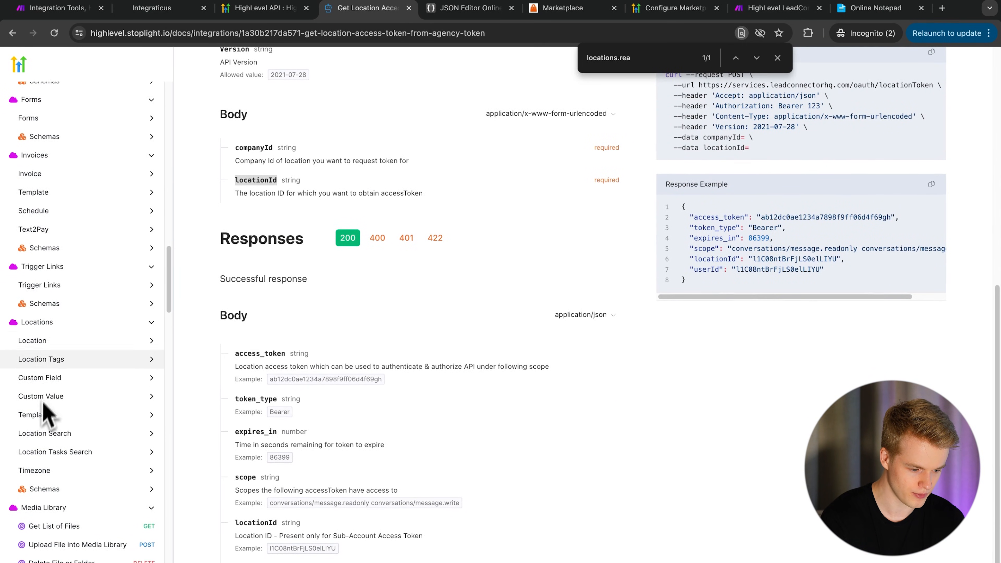
pyautogui.click(41, 342)
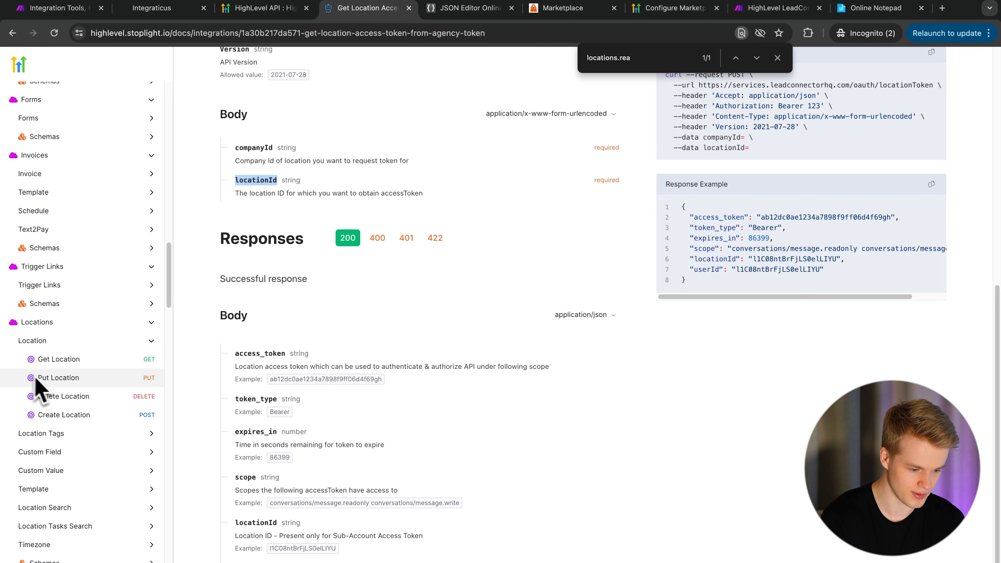
pyautogui.click(73, 360)
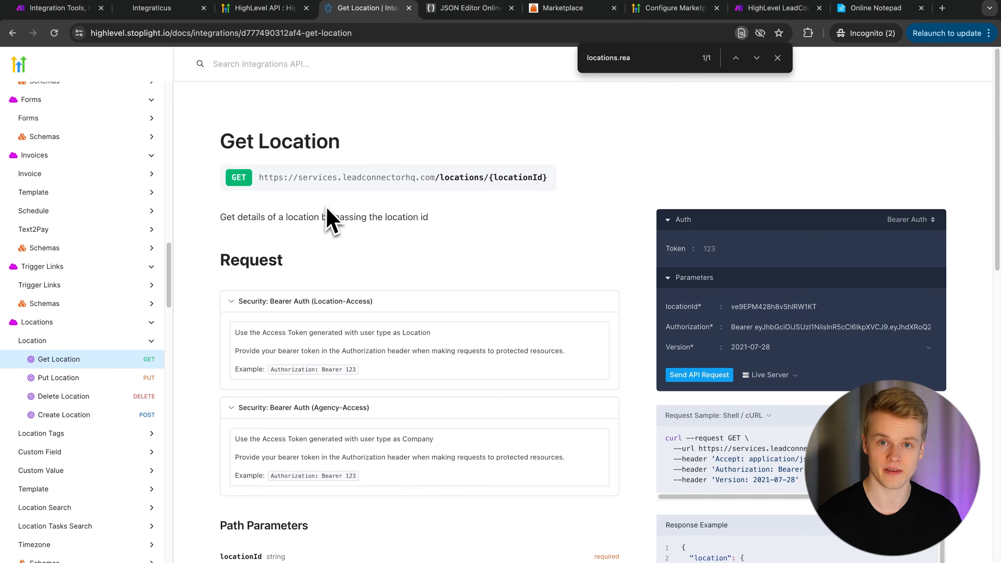
pyautogui.tripleClick(352, 178)
pyautogui.hotkey('ctrl', 'c')
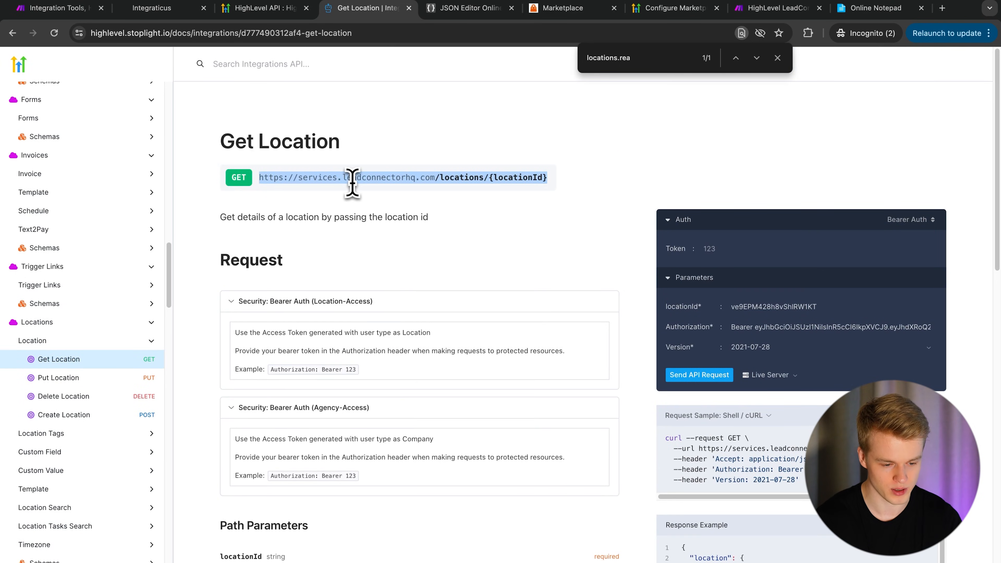
pyautogui.click(59, 8)
pyautogui.click(611, 205)
pyautogui.hotkey('ctrl', 'a')
pyautogui.hotkey('ctrl', 'v')
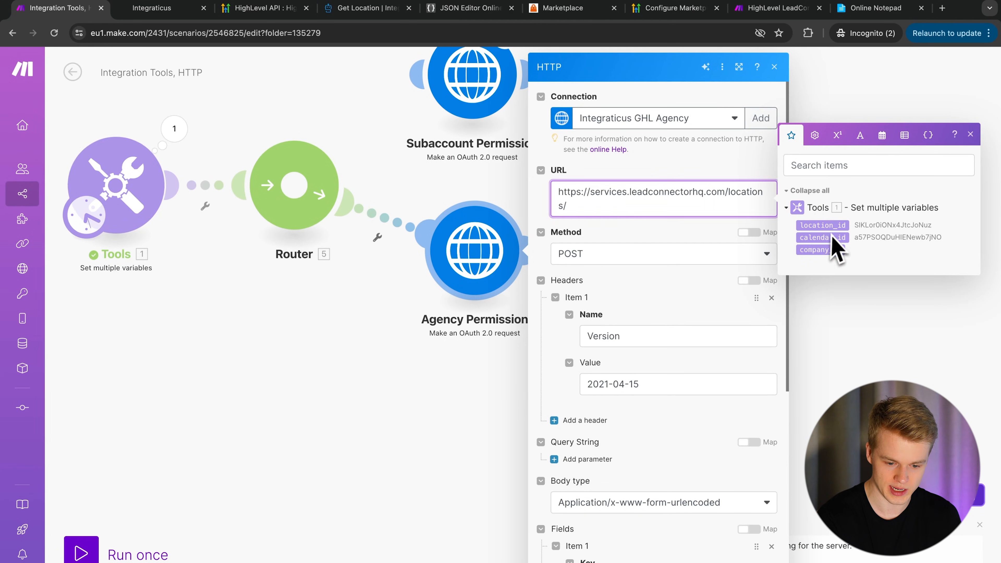
# - Append the mapped location_id variable after /locations/ in the request URL
pyautogui.click(822, 225)
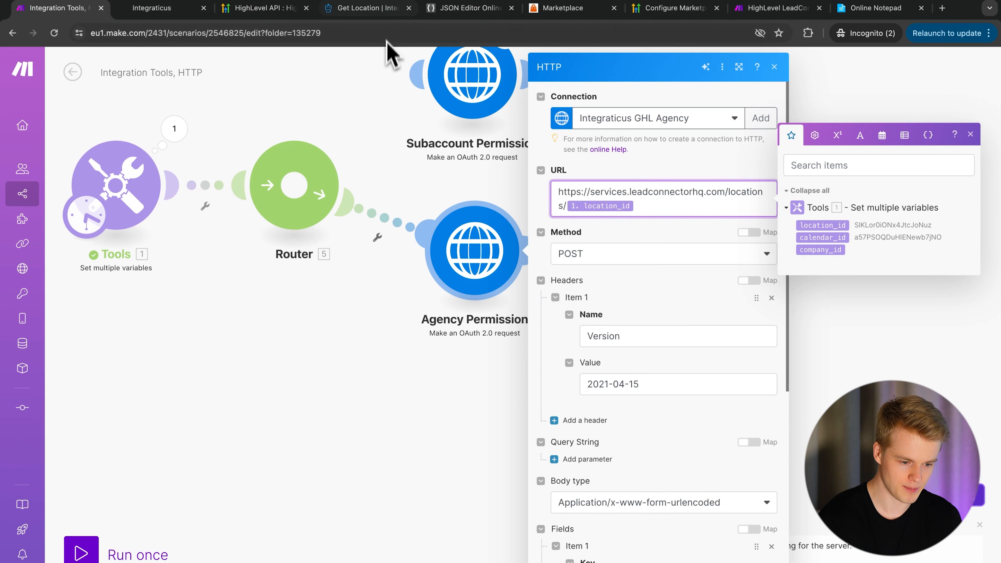
pyautogui.click(368, 8)
pyautogui.scroll(-1, 348, 390)
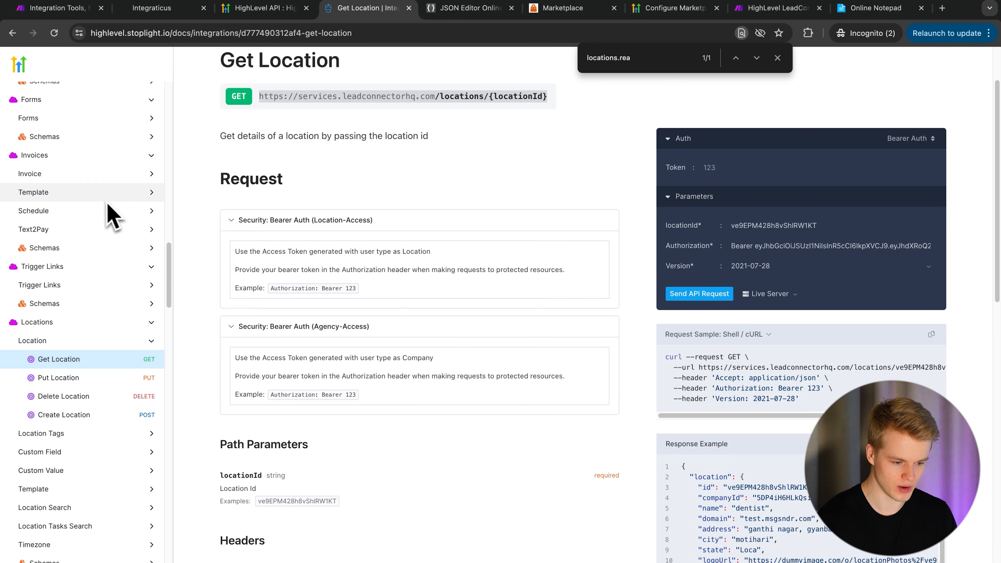
# - Open the Scopes page separately and confirm locations.readonly covers Sub-Account and Company
pyautogui.scroll(15, 99, 209)
pyautogui.rightClick(32, 198)
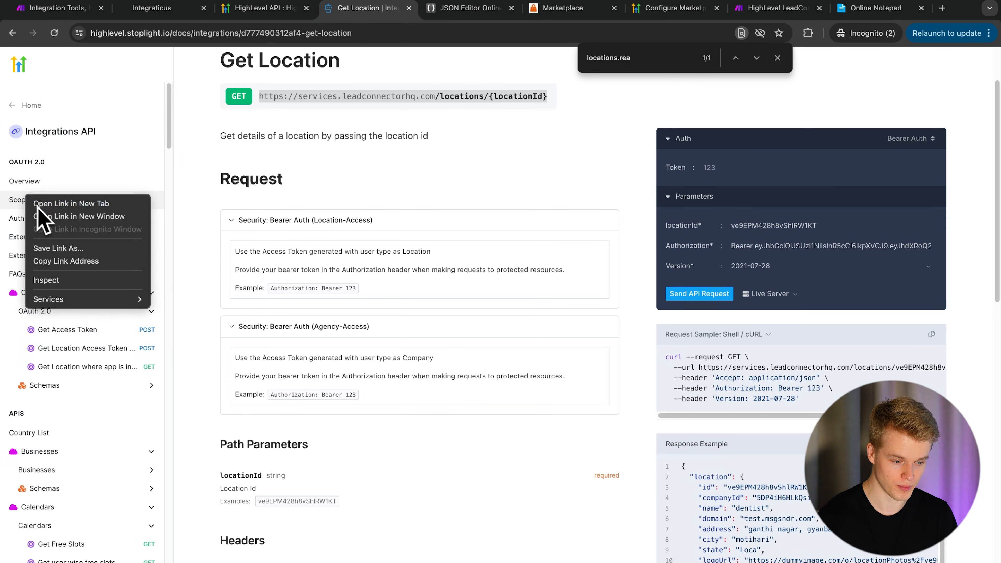
pyautogui.click(60, 204)
pyautogui.click(426, 9)
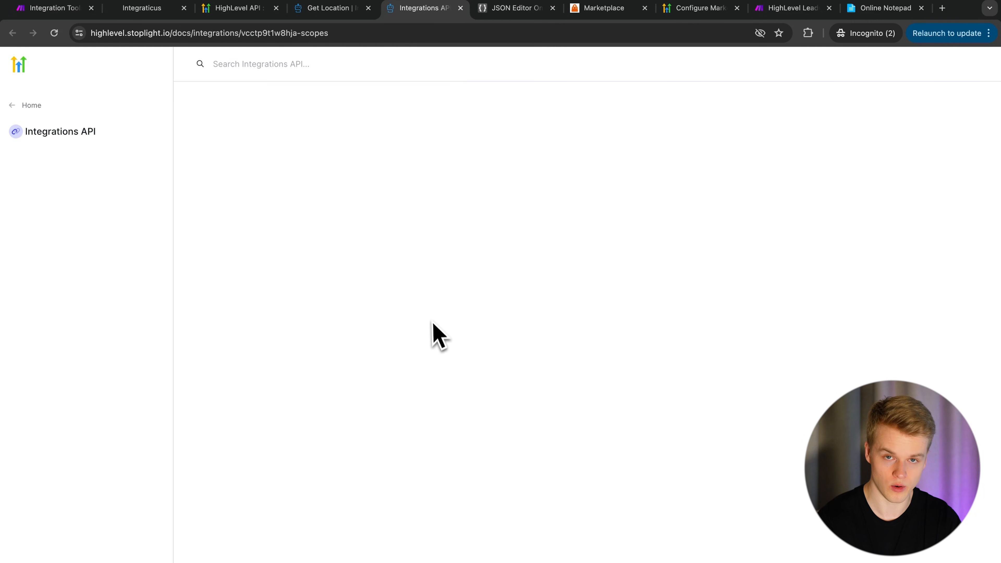
pyautogui.hotkey('ctrl', 'f')
pyautogui.write('locations.re')
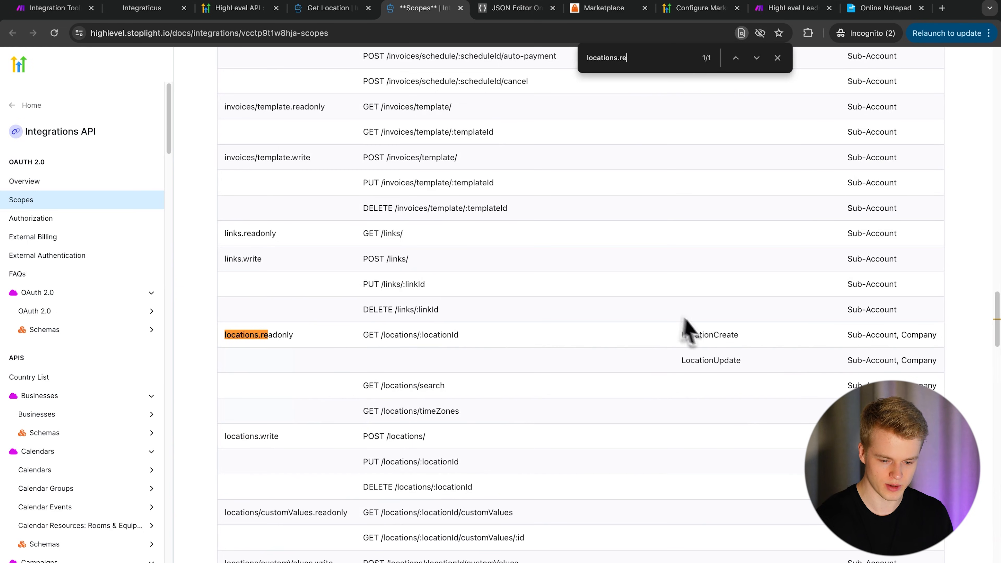
pyautogui.moveTo(852, 334); pyautogui.dragTo(923, 336)
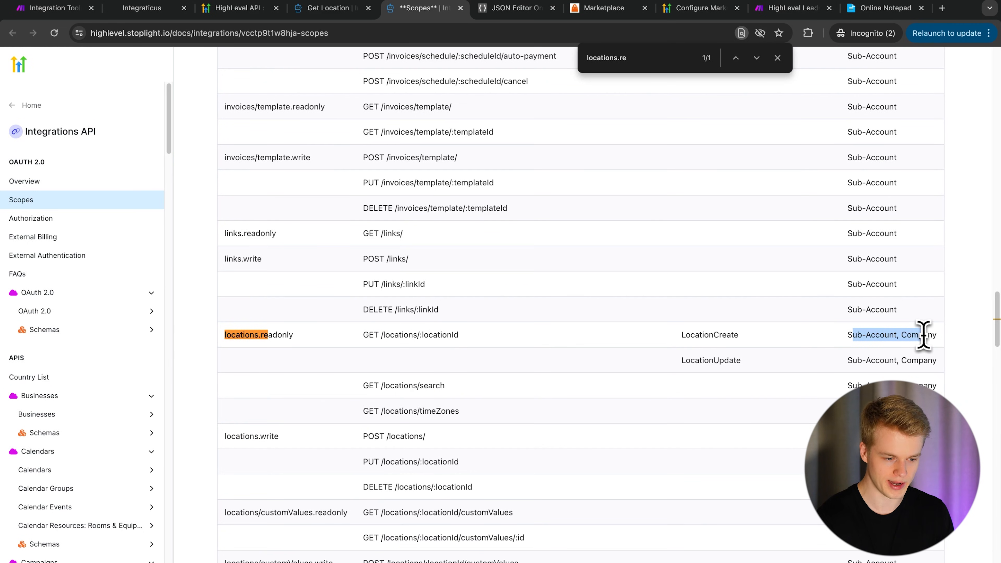
# - Collapse the Location-Access and Agency-Access security sections in the Get Location docs
pyautogui.click(331, 9)
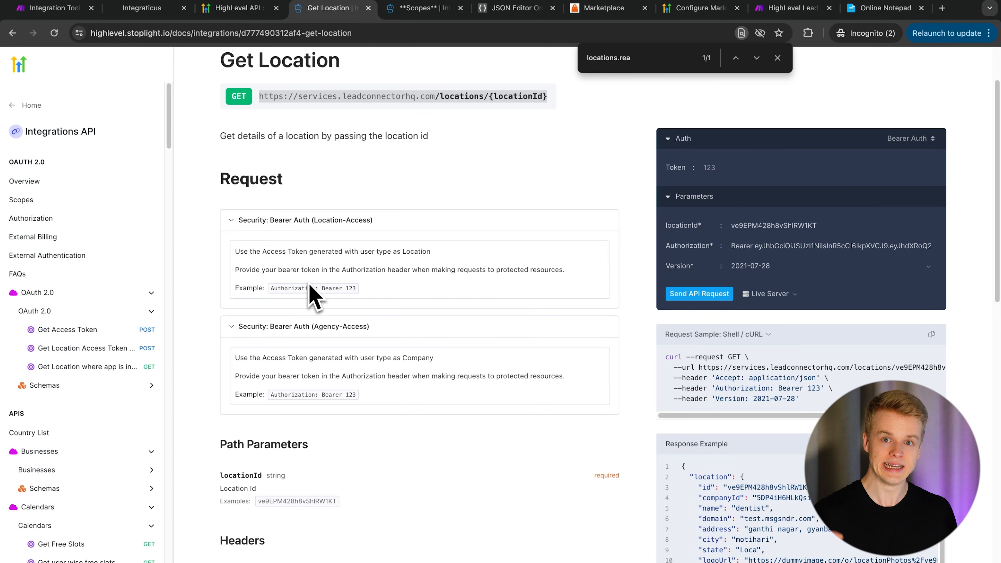
pyautogui.click(56, 8)
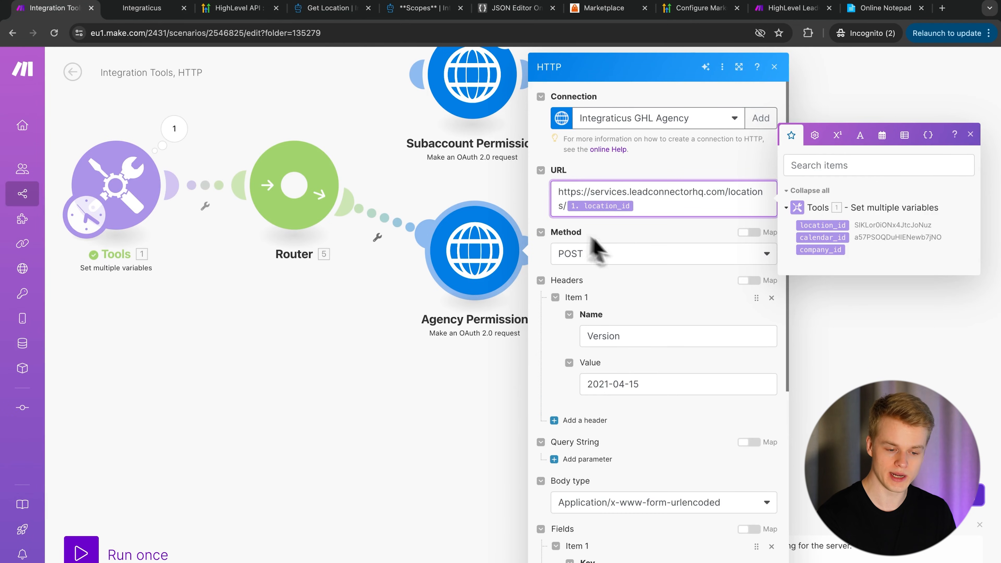
pyautogui.click(332, 8)
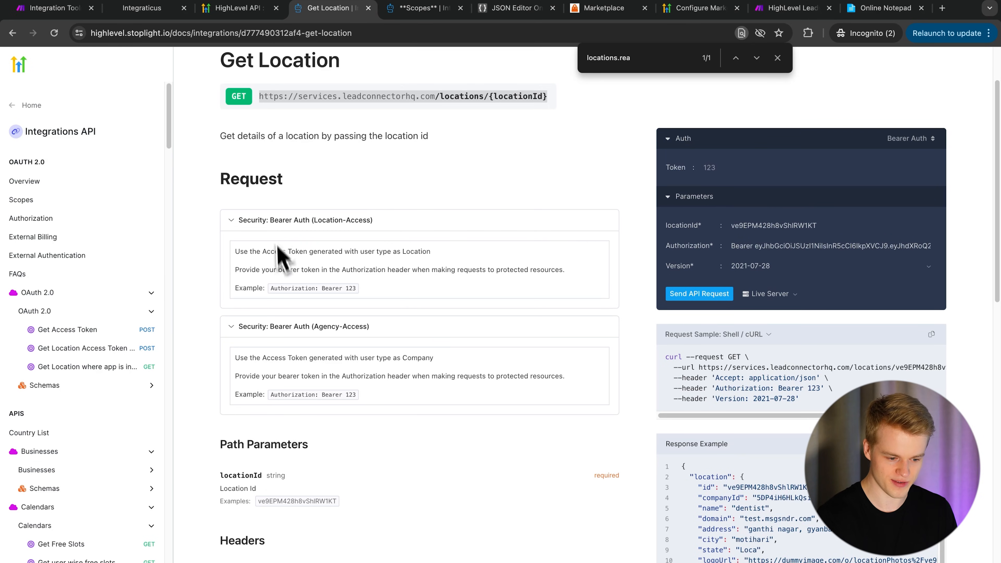
pyautogui.click(281, 220)
pyautogui.click(292, 248)
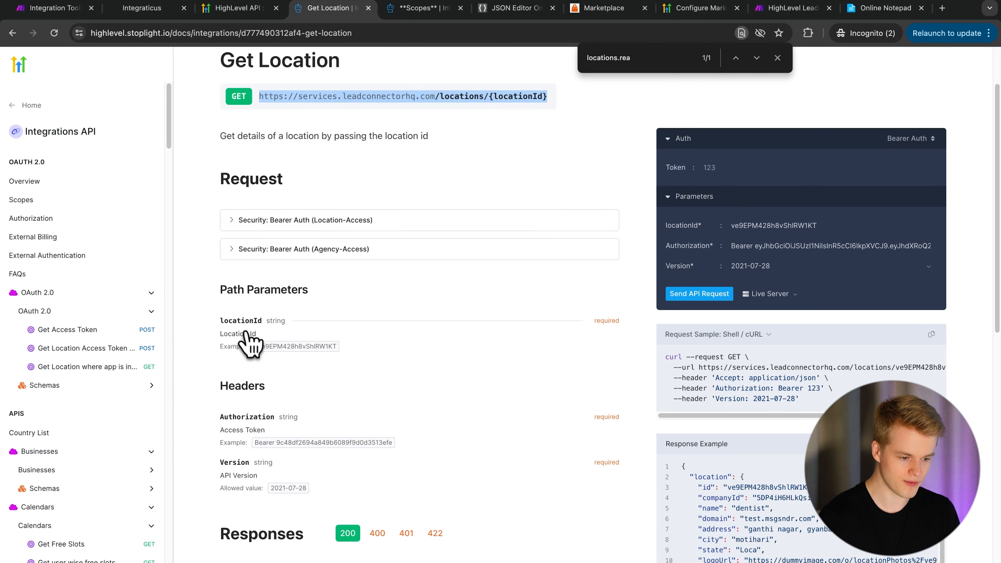
pyautogui.click(140, 8)
# - Delete the companyId and locationId body fields from the request
pyautogui.click(55, 8)
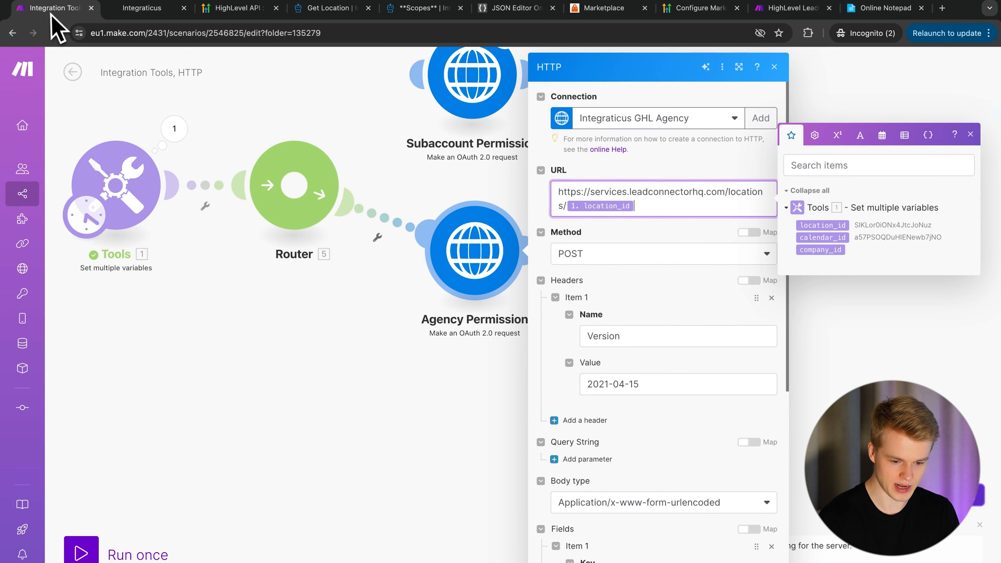
pyautogui.scroll(-3, 670, 453)
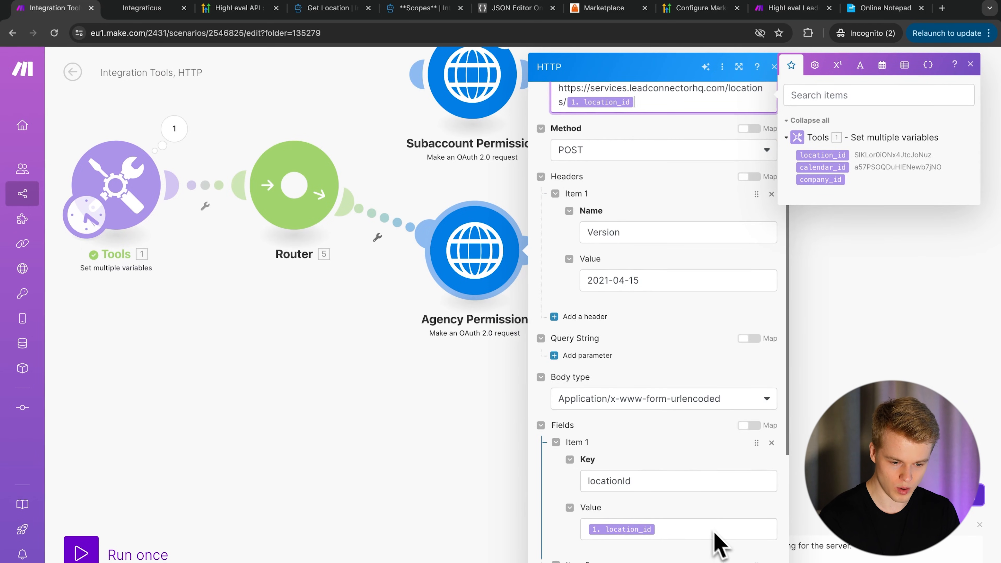
pyautogui.scroll(-3, 678, 496)
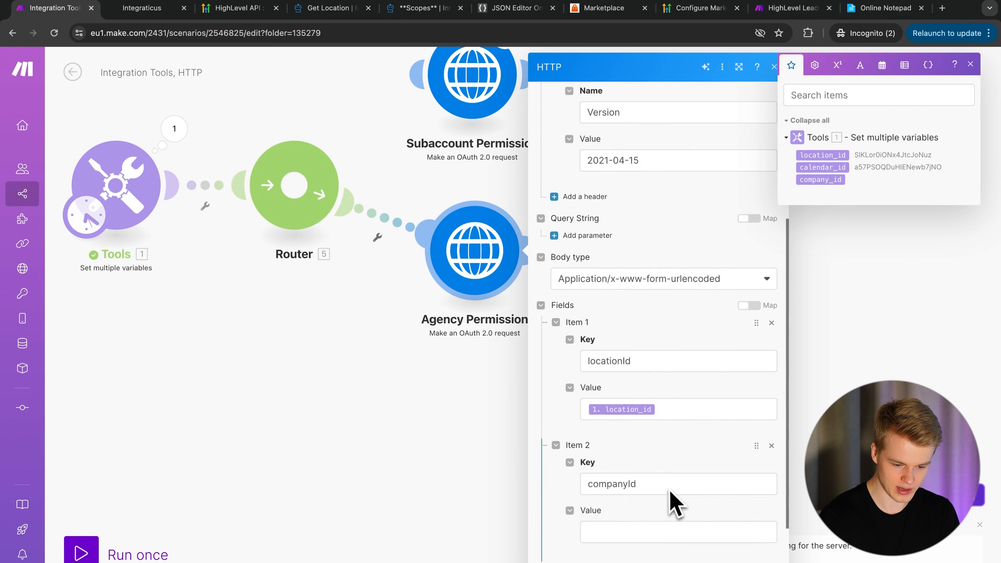
pyautogui.scroll(-1, 669, 490)
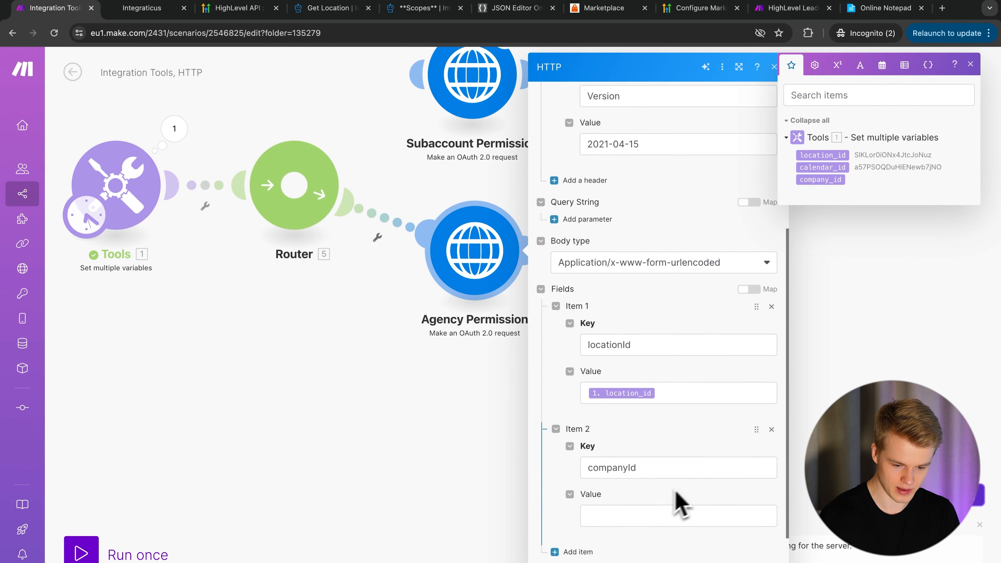
pyautogui.click(771, 429)
pyautogui.click(771, 429)
pyautogui.click(770, 350)
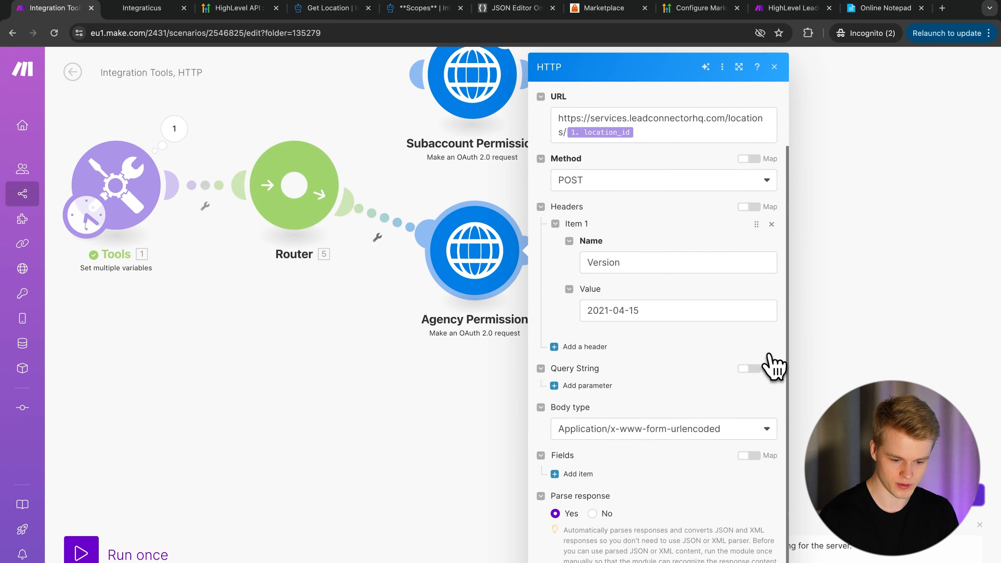
pyautogui.scroll(2, 592, 424)
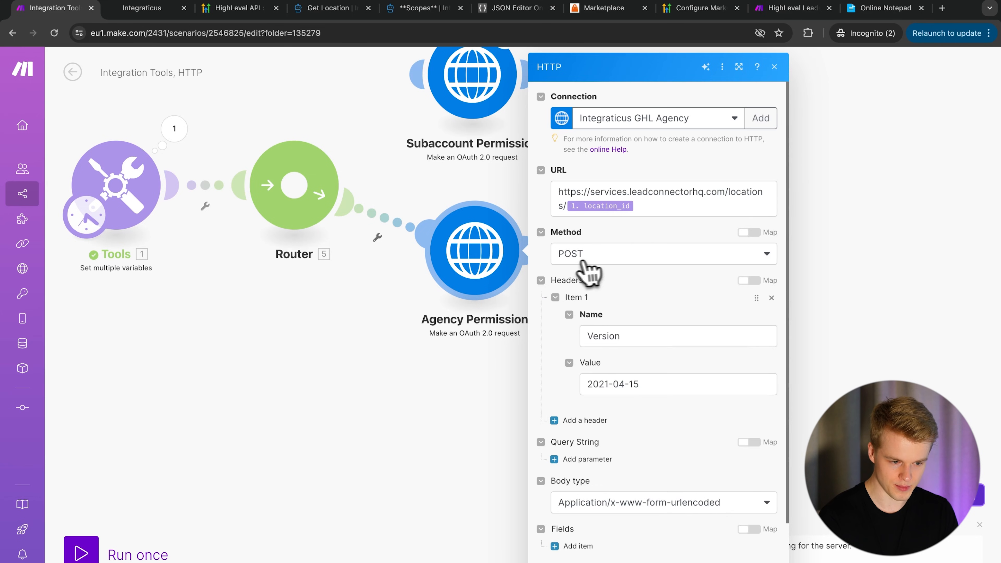
# - Change the request method to GET and close the HTTP settings
pyautogui.click(331, 9)
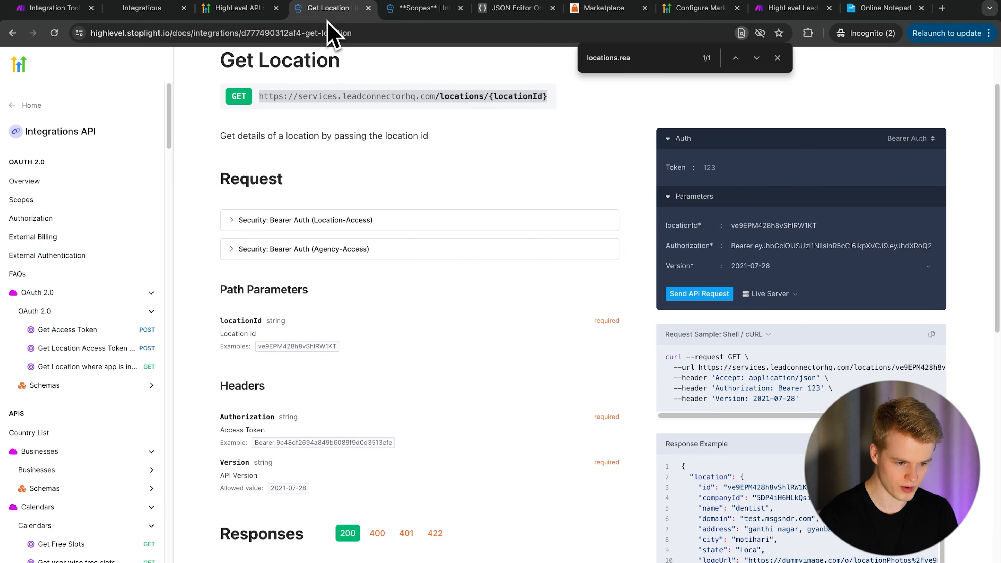
pyautogui.click(49, 8)
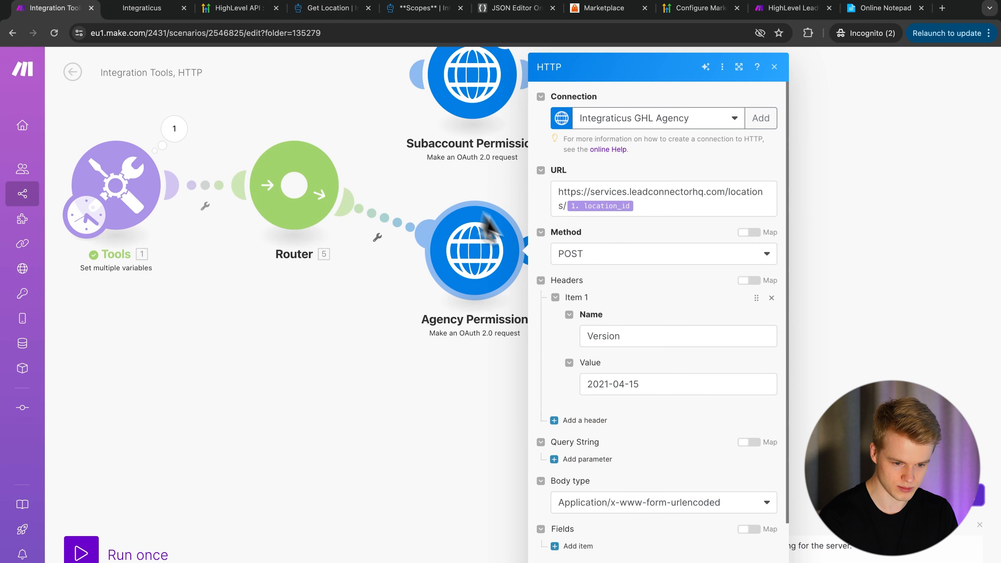
pyautogui.click(591, 254)
pyautogui.click(586, 276)
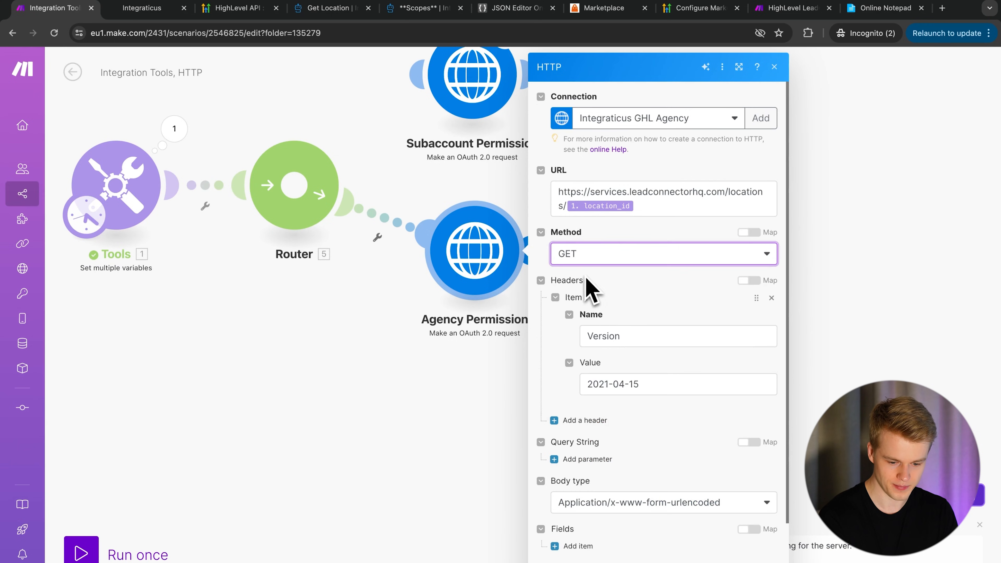
pyautogui.click(762, 561)
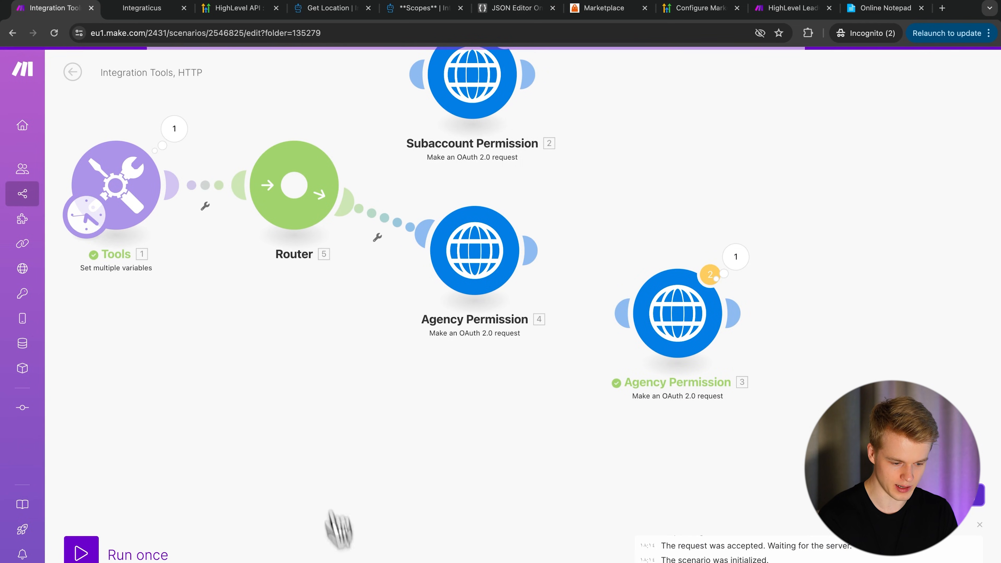
# - Run the scenario once and review the Agency Permission request settings
pyautogui.click(96, 552)
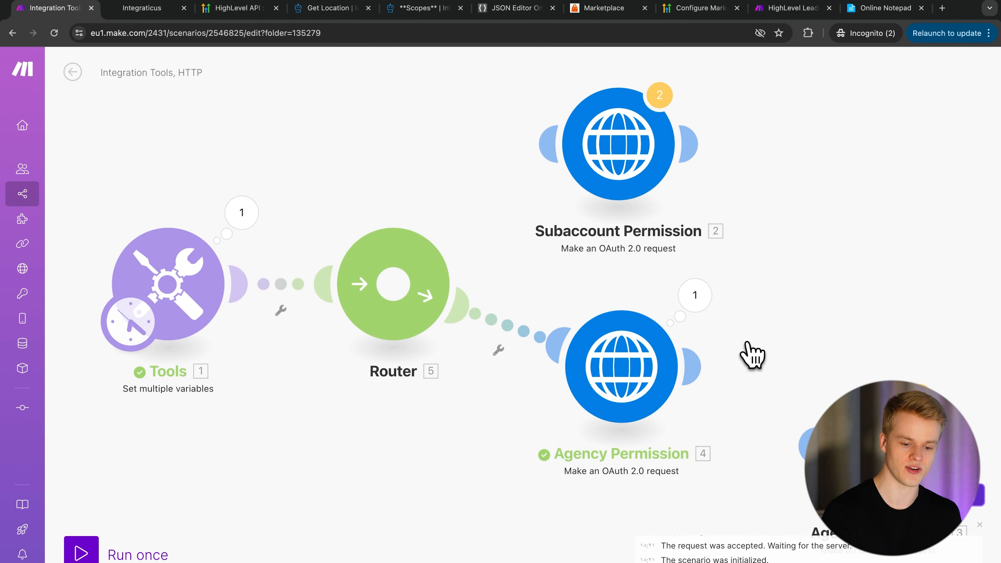
pyautogui.click(721, 333)
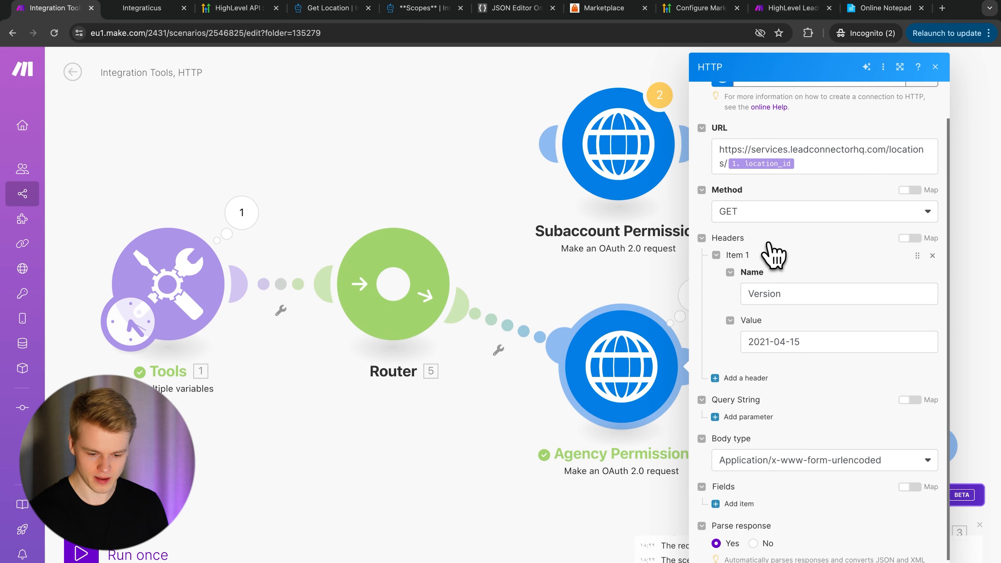
pyautogui.click(886, 561)
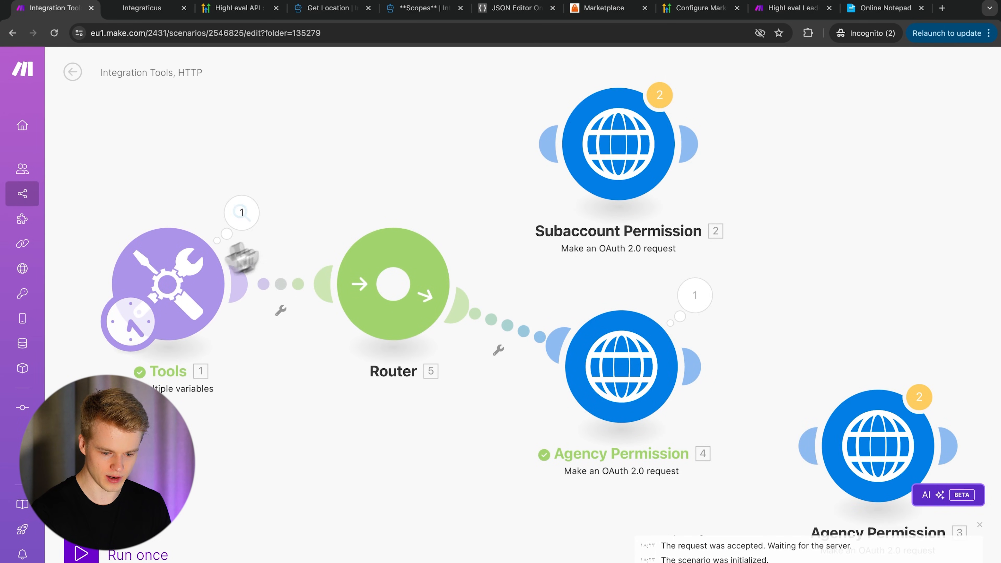
# - Check the run output: status 200 and the companyId under Data > location
pyautogui.click(695, 296)
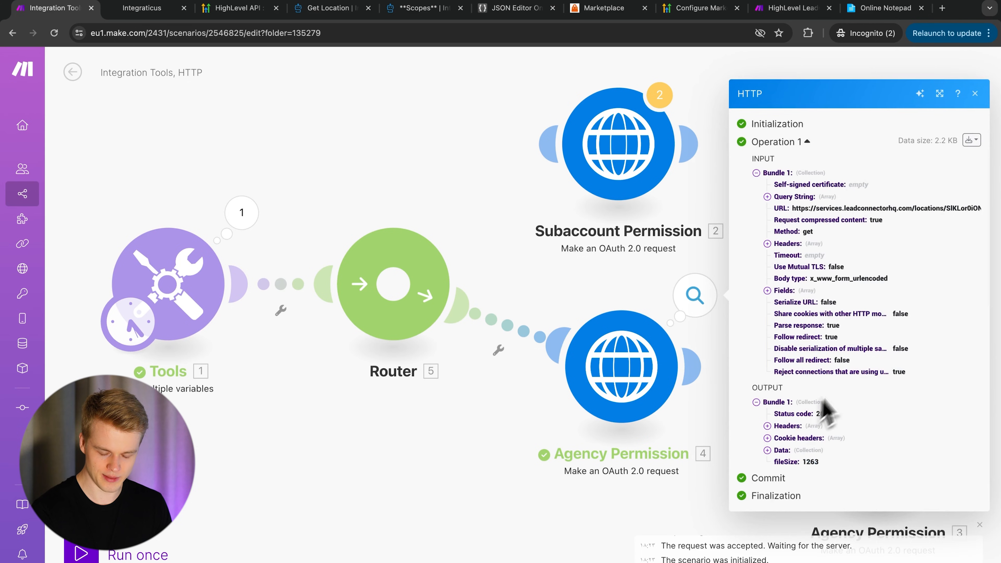
pyautogui.moveTo(829, 413); pyautogui.dragTo(772, 417)
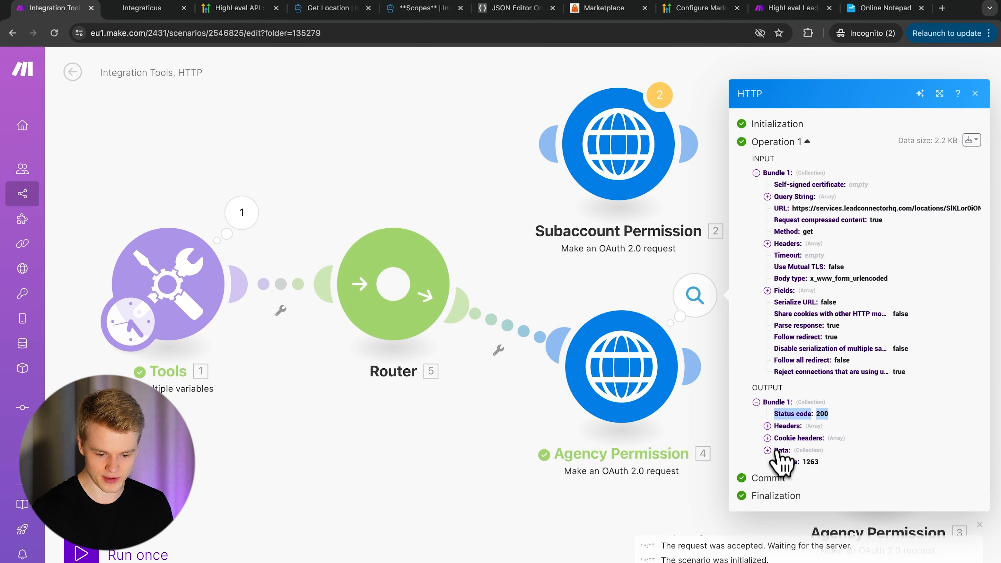
pyautogui.click(766, 450)
pyautogui.click(779, 445)
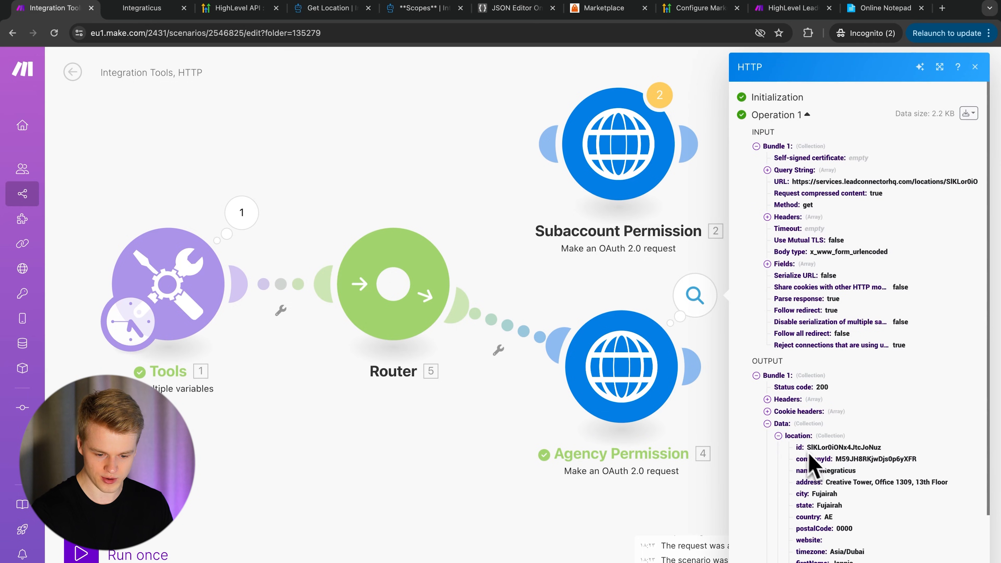
pyautogui.doubleClick(869, 459)
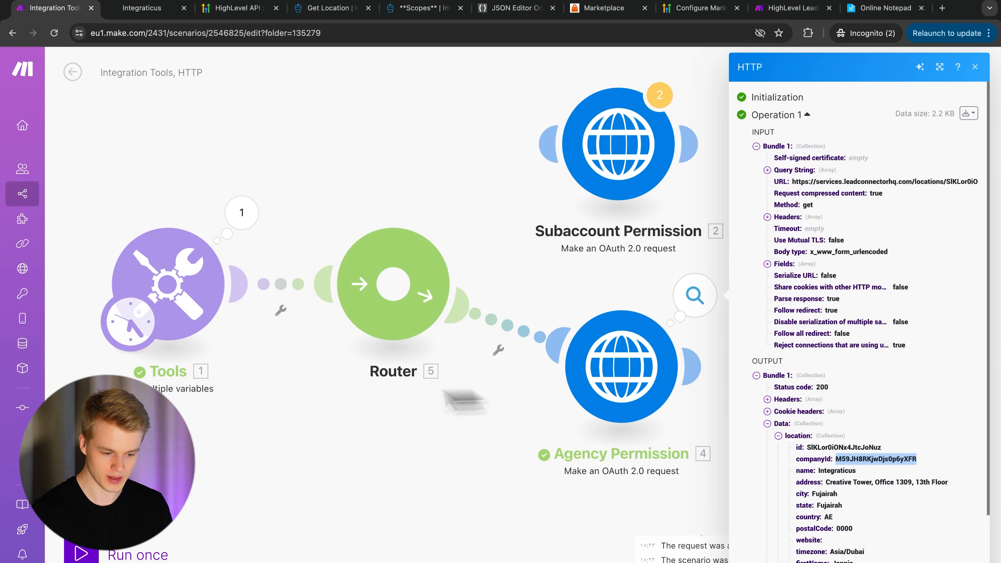
pyautogui.click(319, 480)
pyautogui.click(205, 304)
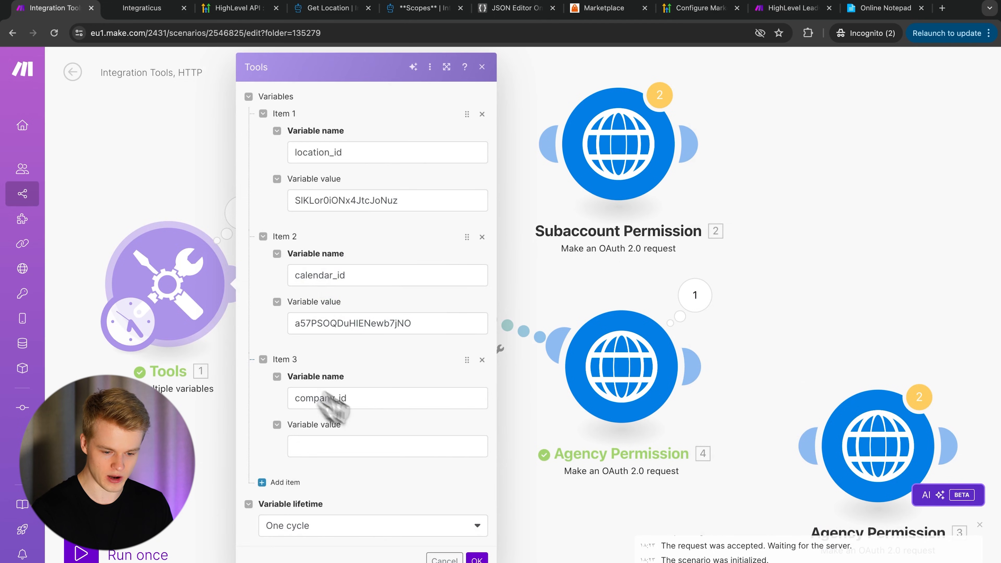
# - Try adding a Tools get-variable module after Agency Permission, then abandon it
pyautogui.click(669, 377)
pyautogui.moveTo(781, 353); pyautogui.dragTo(576, 328)
pyautogui.click(478, 339)
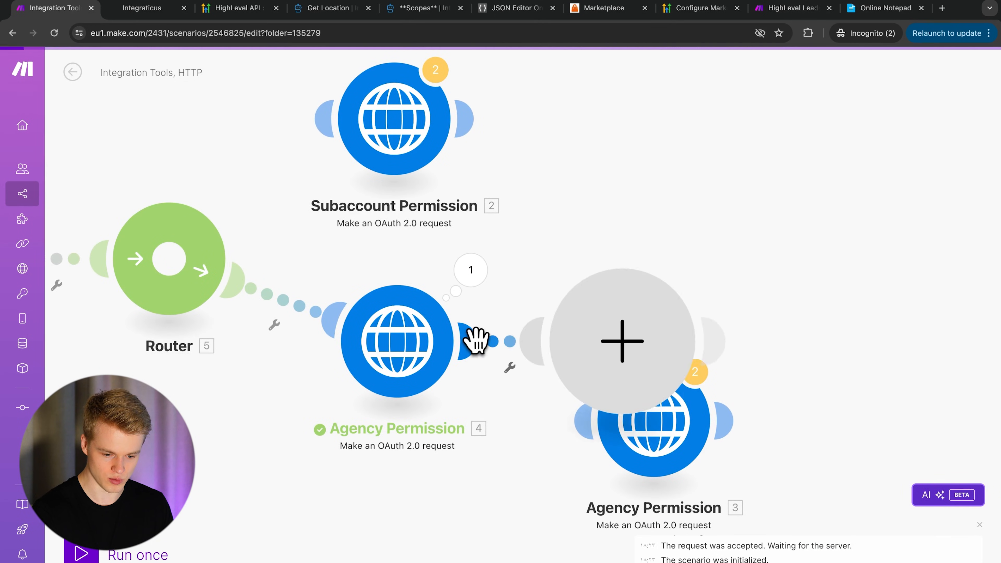
pyautogui.click(759, 277)
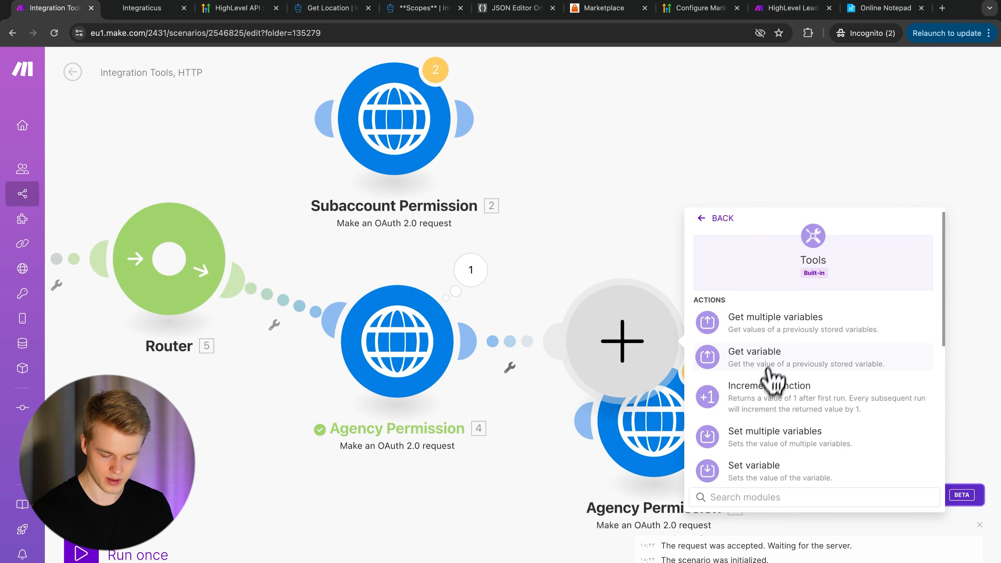
pyautogui.click(762, 357)
pyautogui.click(749, 348)
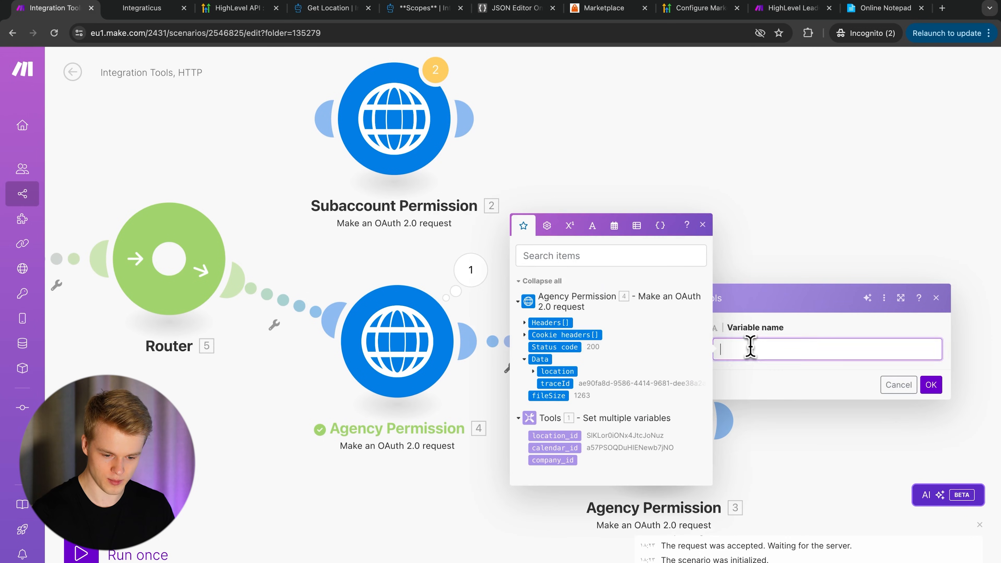
pyautogui.click(898, 384)
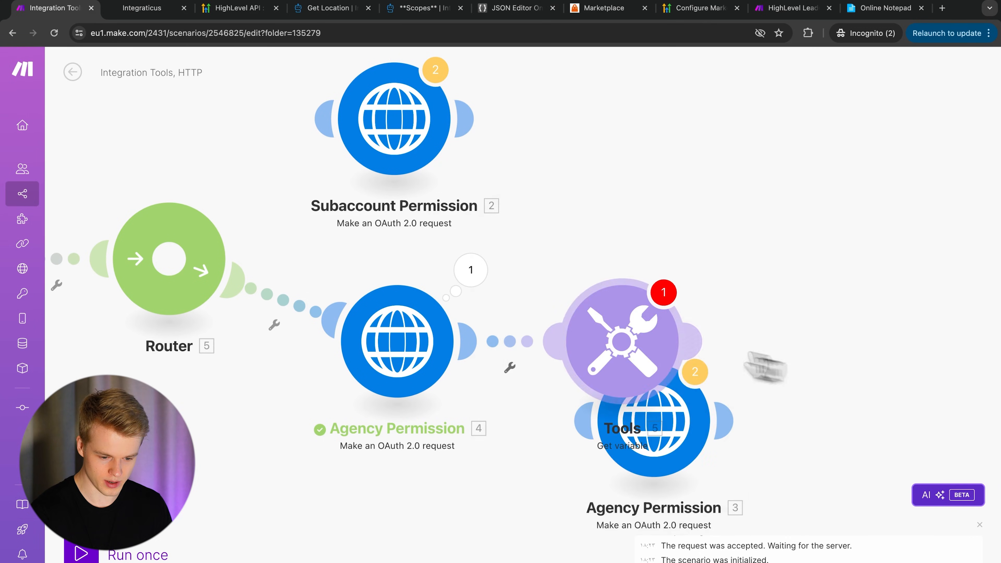
pyautogui.rightClick(612, 334)
# - Add a Tools Set variable module named company_id, mapped to the location's companyId
pyautogui.click(471, 339)
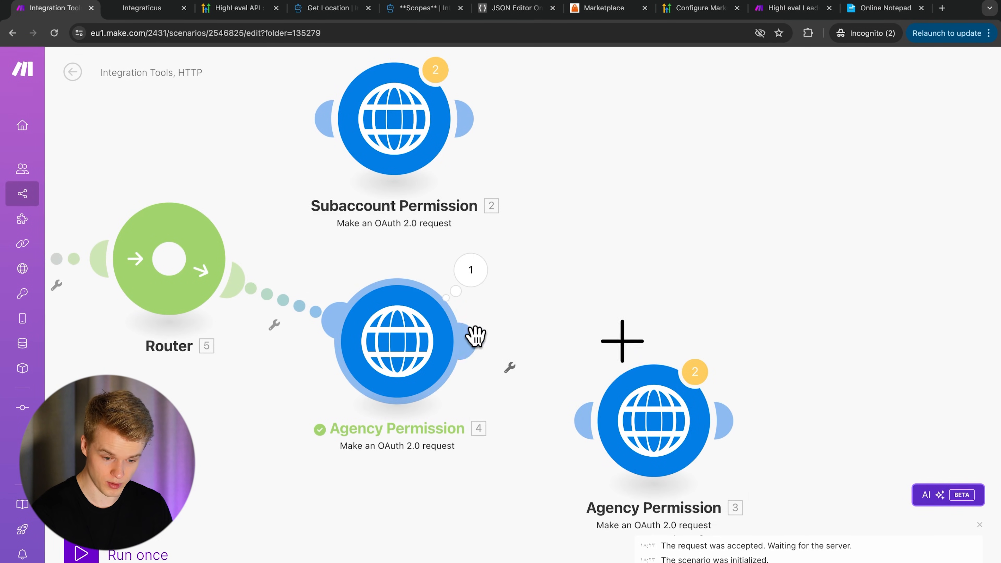
pyautogui.click(740, 331)
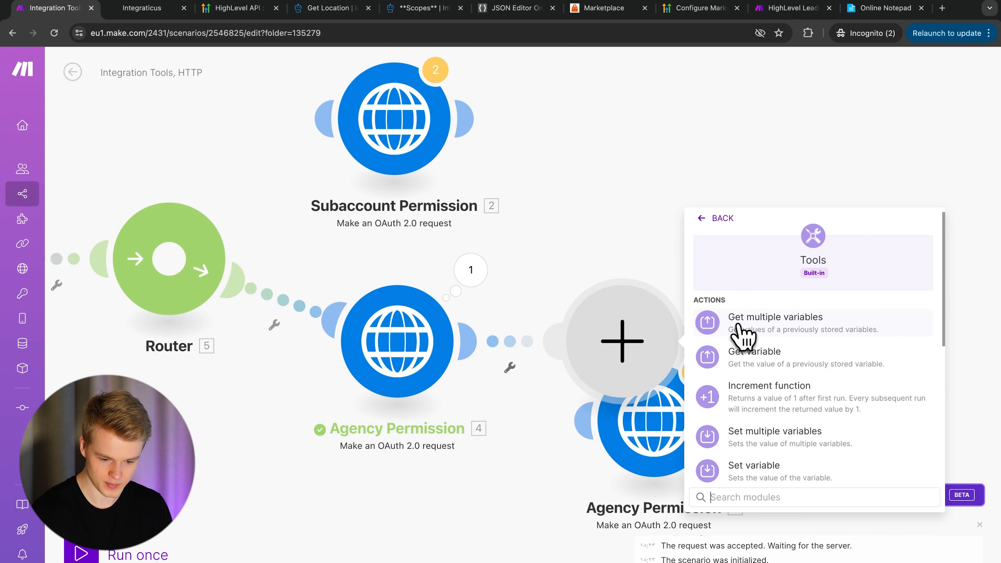
pyautogui.scroll(-1, 772, 433)
pyautogui.click(752, 466)
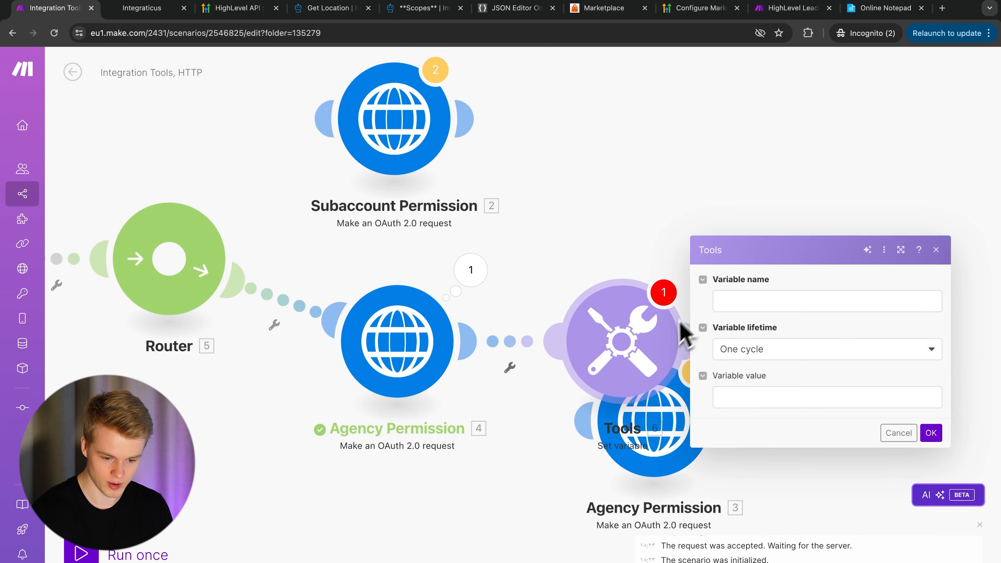
pyautogui.click(763, 304)
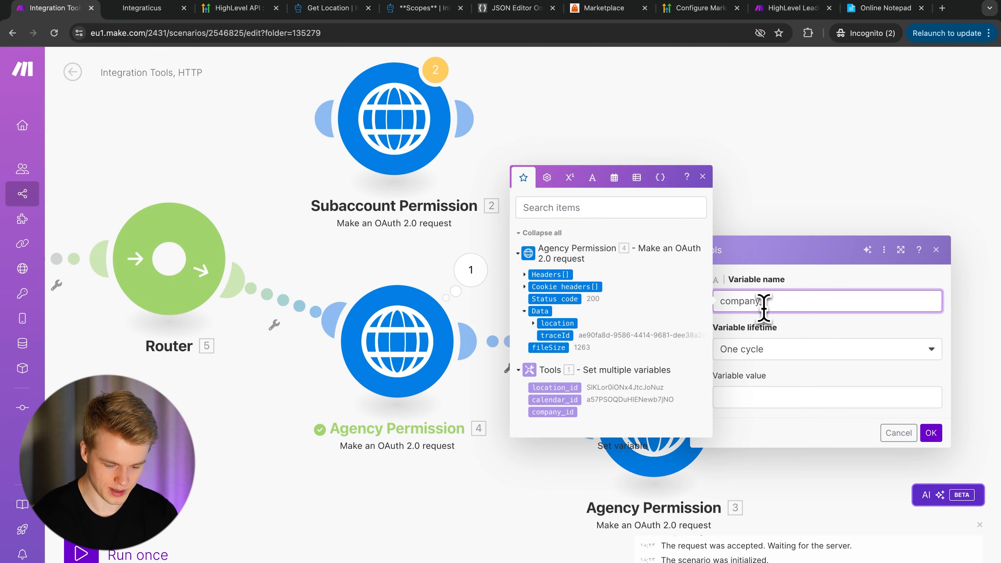
pyautogui.write('company_id')
pyautogui.click(769, 396)
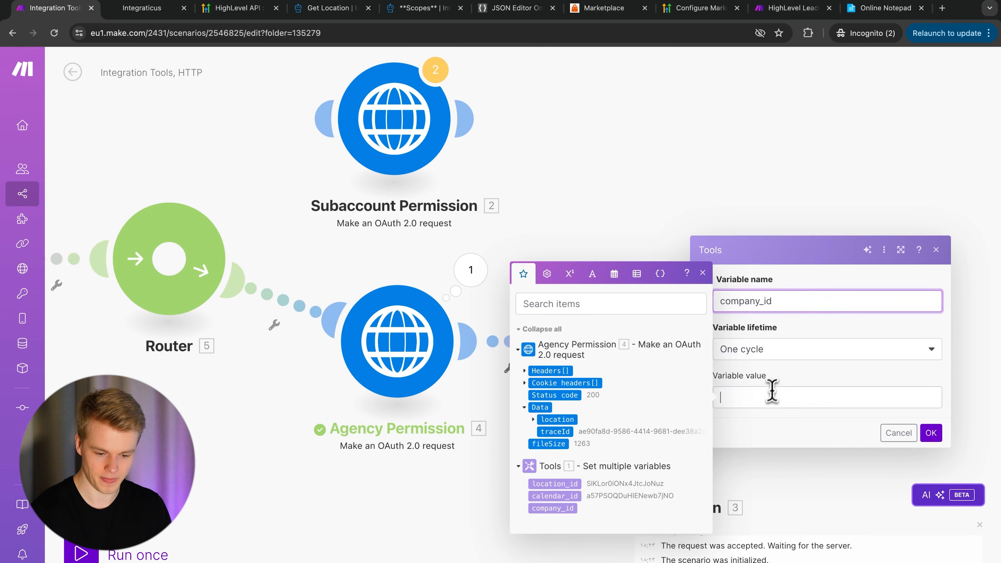
pyautogui.click(542, 418)
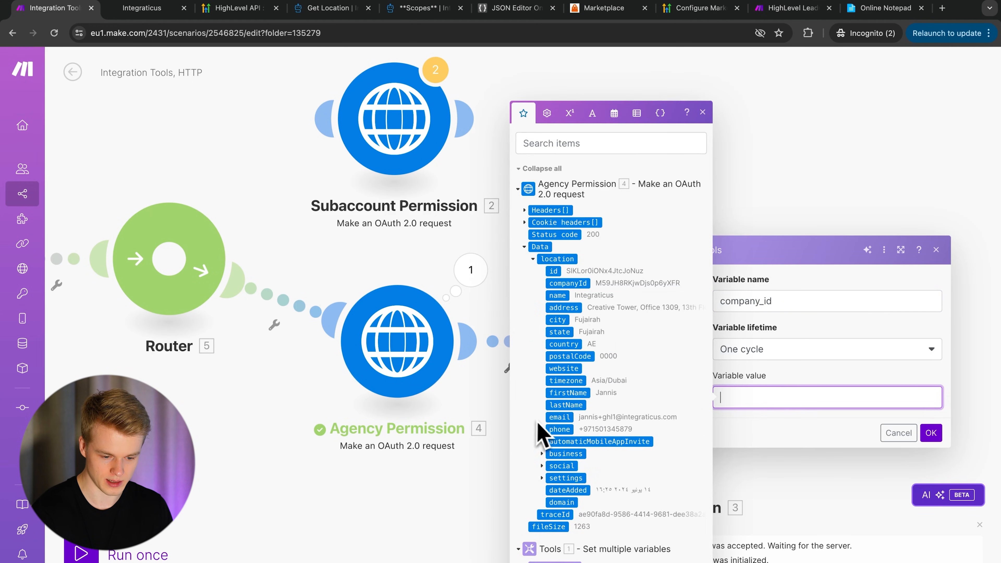
pyautogui.click(571, 283)
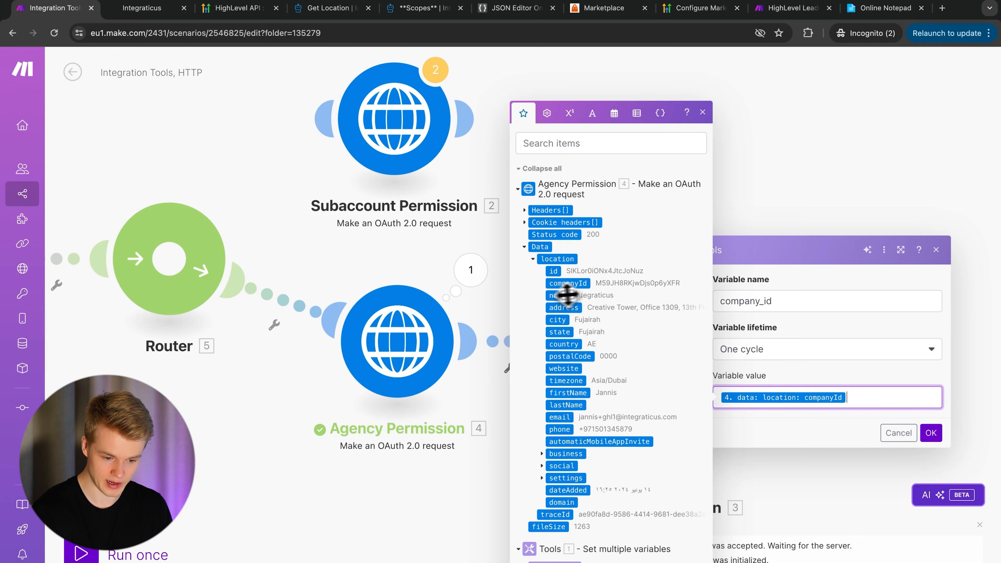
pyautogui.click(930, 432)
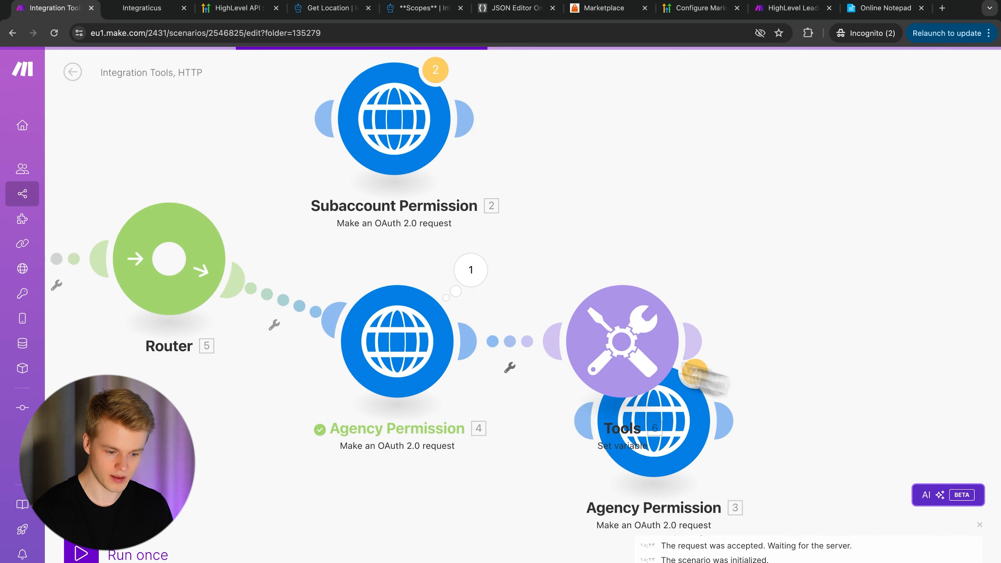
# - Review the Agency Permission request and company_id variable settings
pyautogui.click(417, 340)
pyautogui.scroll(-2, 676, 442)
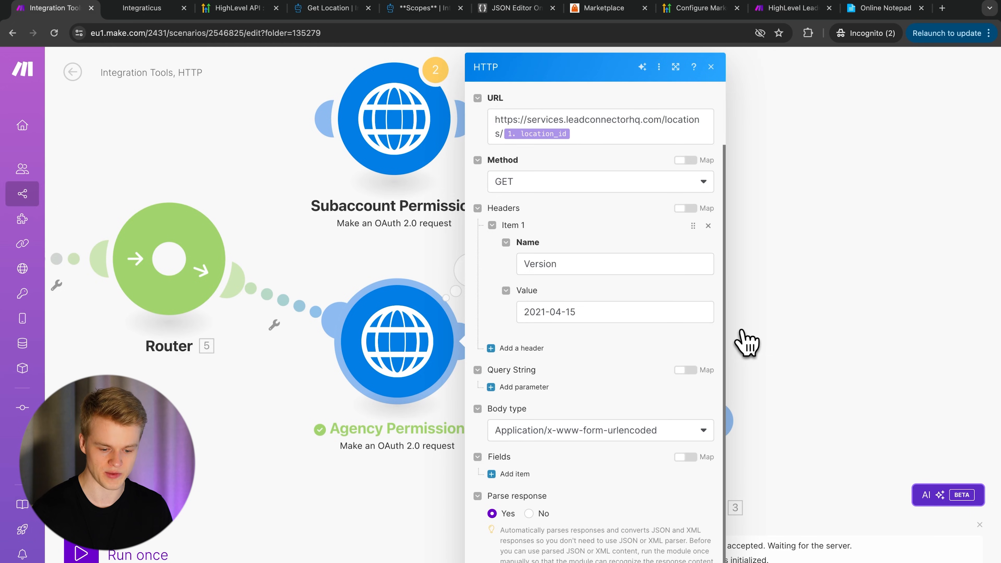
pyautogui.click(744, 339)
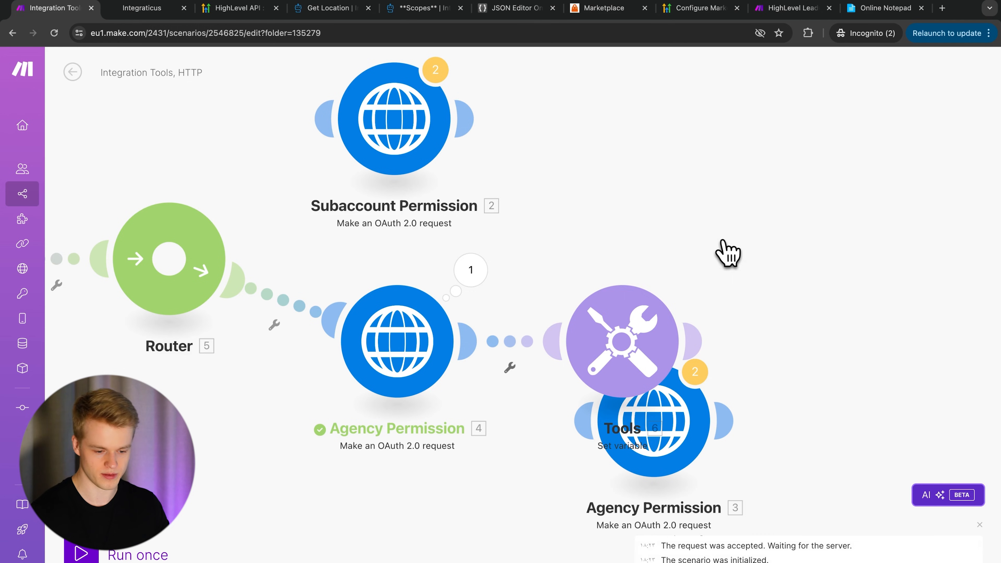
pyautogui.click(384, 353)
pyautogui.scroll(-2, 646, 434)
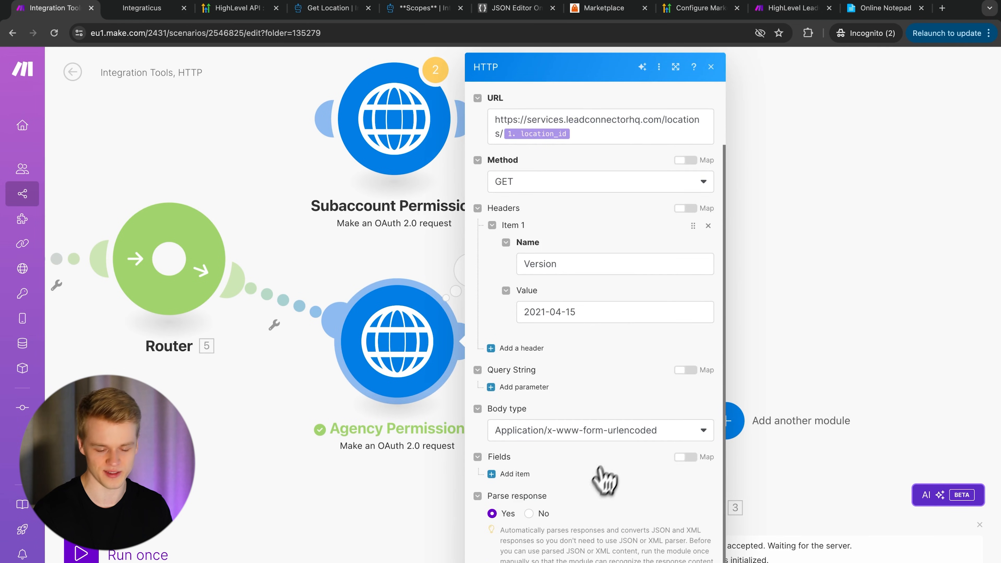
pyautogui.click(630, 337)
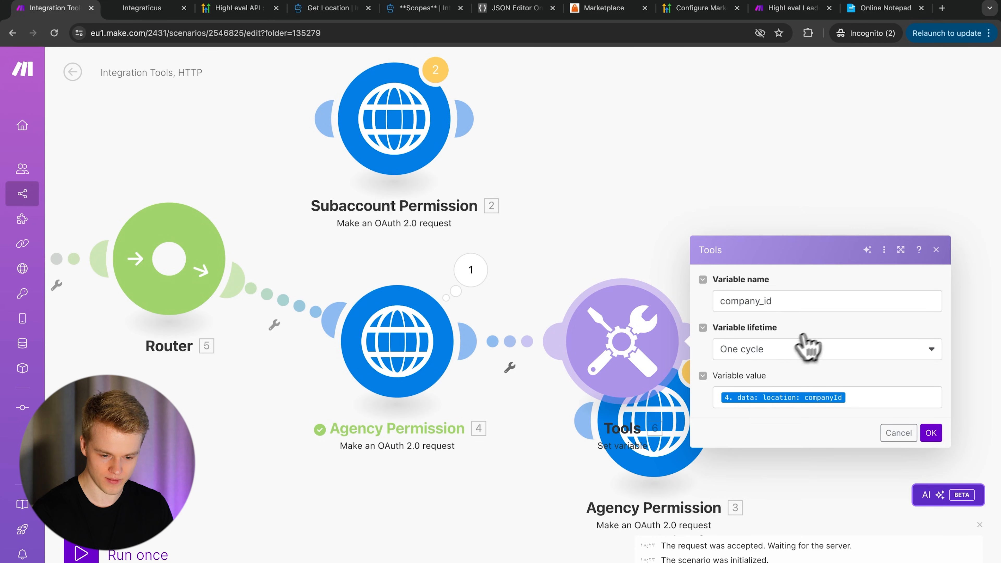
pyautogui.click(931, 433)
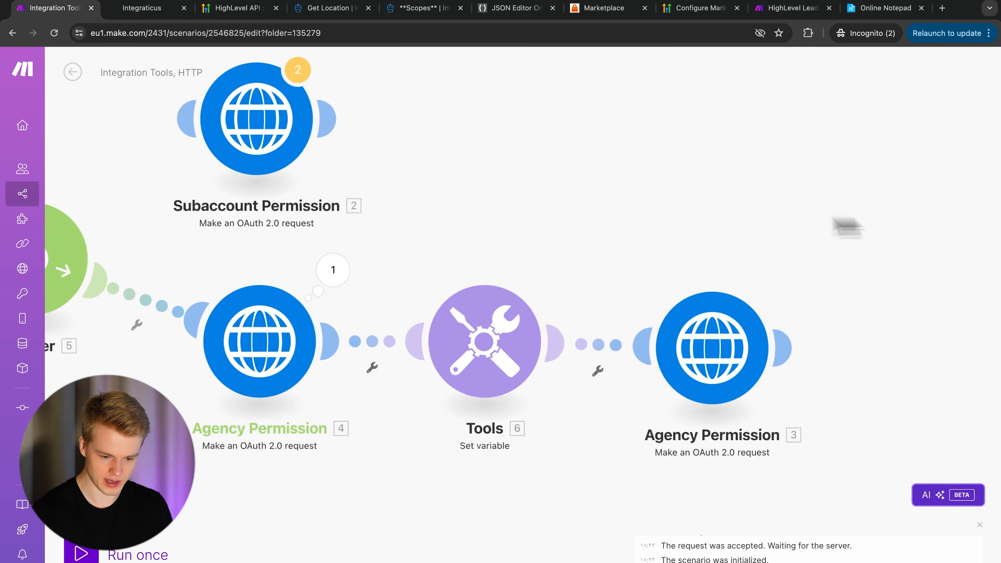
# - Check Agency Permission 3's request URL, then delete the Agency Permission 3 module
pyautogui.click(599, 345)
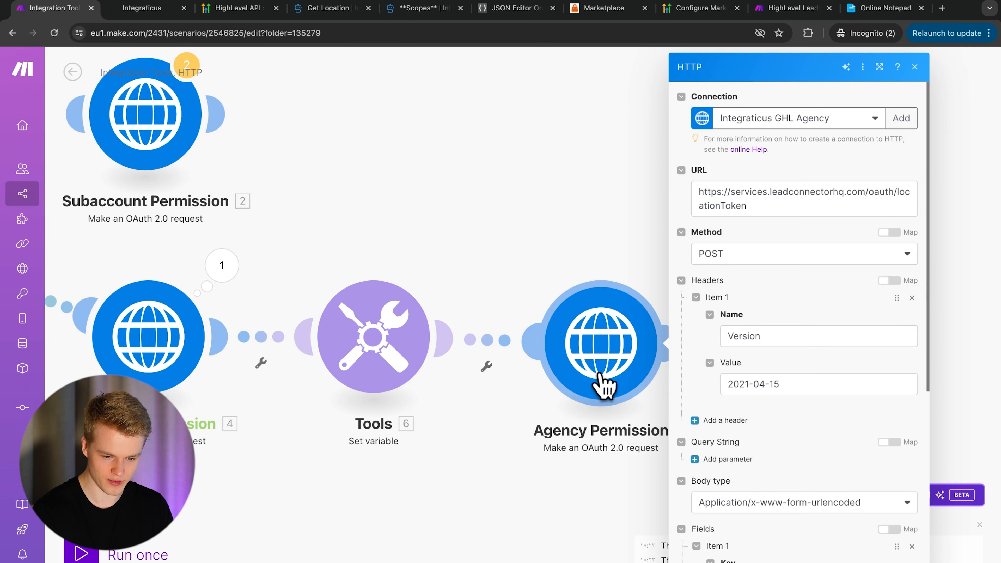
pyautogui.click(778, 202)
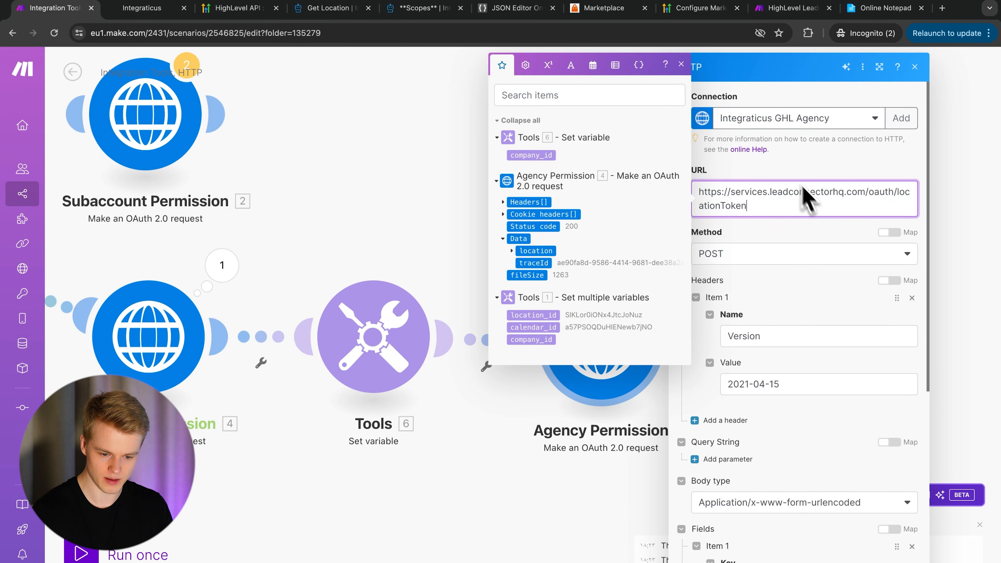
pyautogui.click(759, 176)
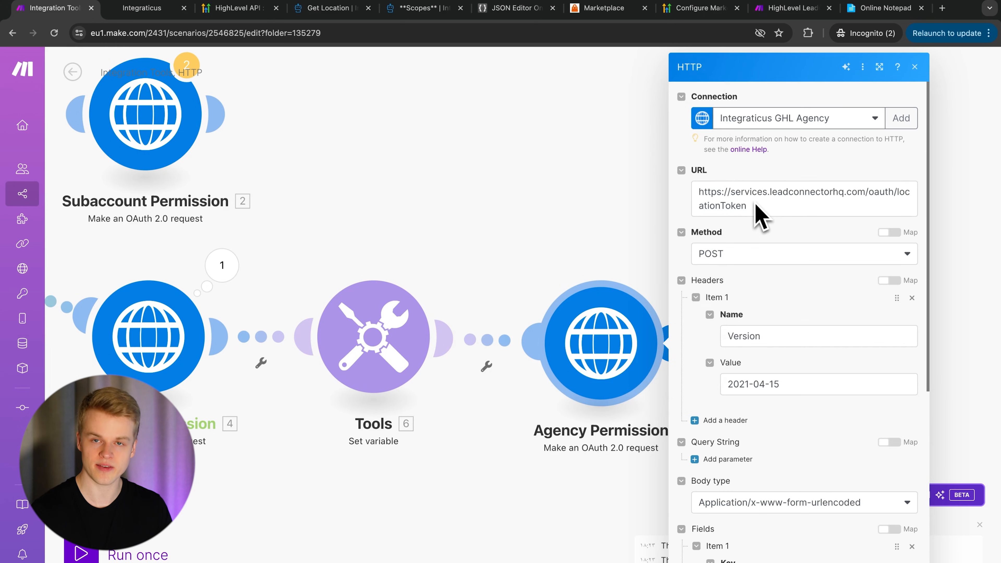
pyautogui.click(739, 205)
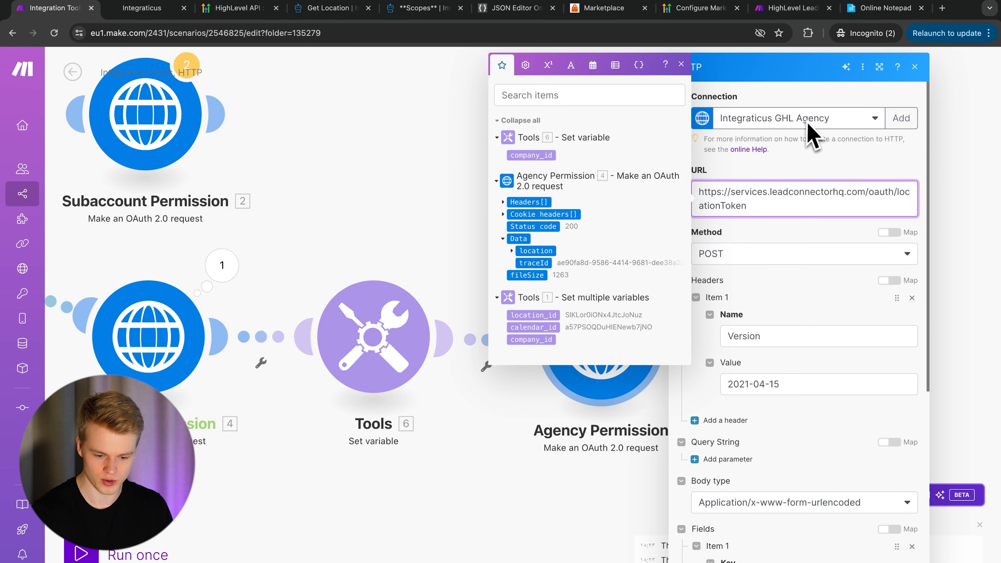
pyautogui.click(899, 562)
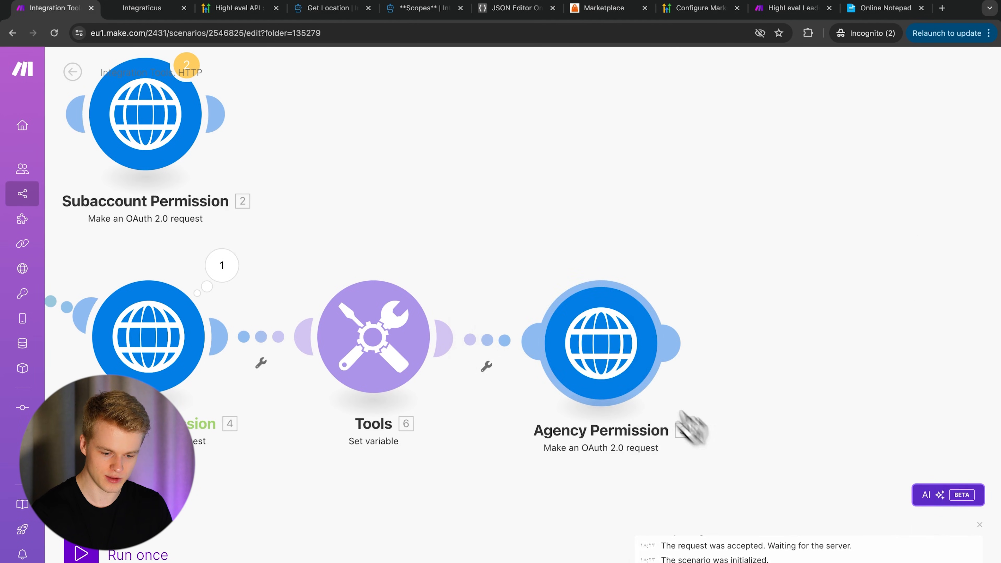
pyautogui.rightClick(602, 363)
pyautogui.click(633, 500)
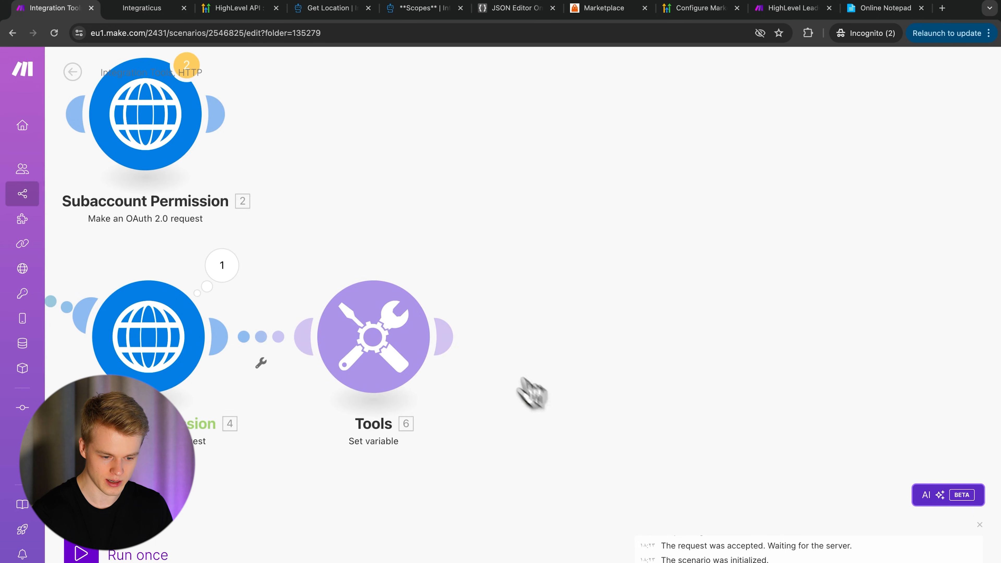
pyautogui.click(457, 336)
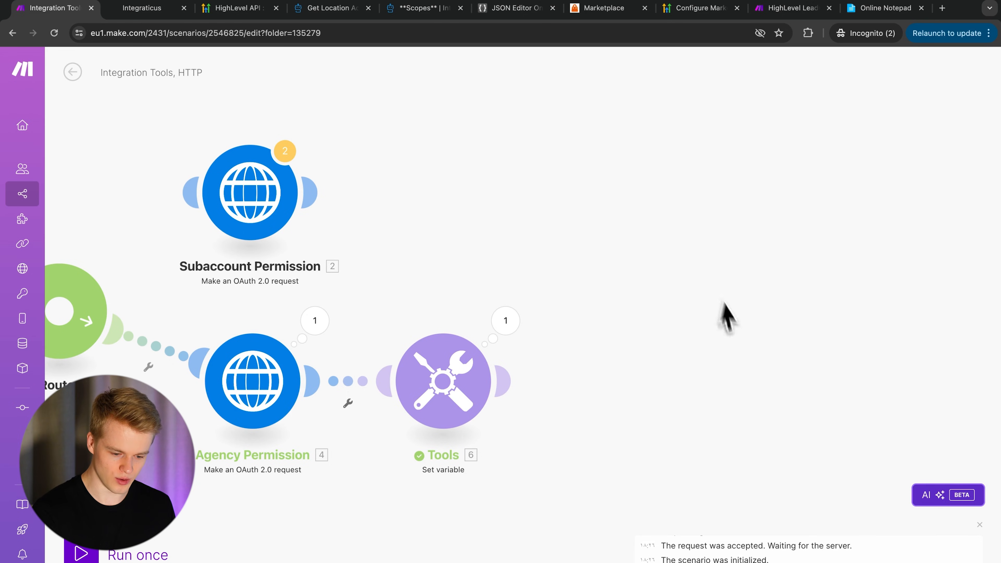
# - Clone Agency Permission 4 and attach the copy after the Tools module
pyautogui.rightClick(258, 385)
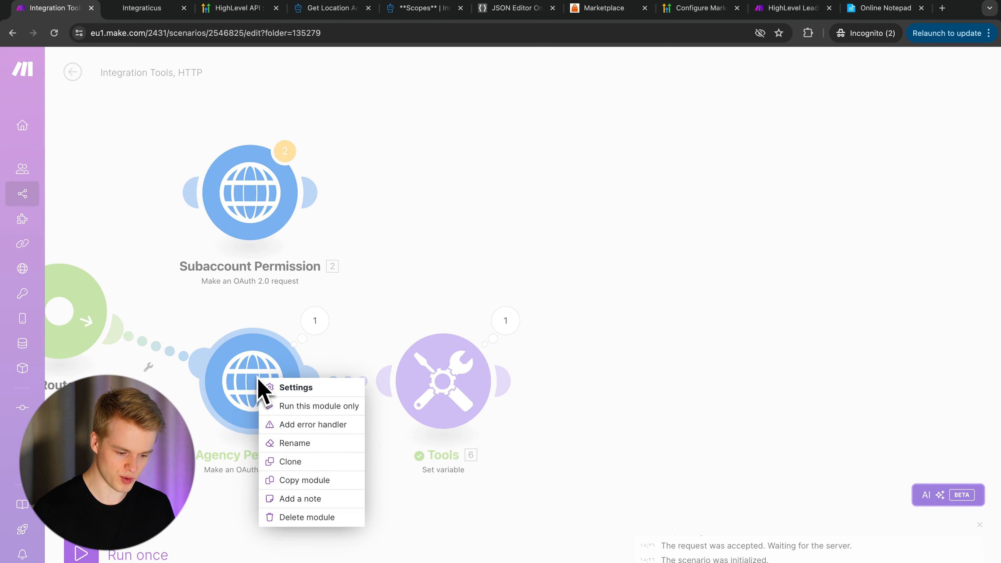
pyautogui.click(260, 460)
pyautogui.moveTo(283, 427)
pyautogui.mouseDown()
pyautogui.moveTo(473, 482)
pyautogui.moveTo(632, 383)
pyautogui.moveTo(618, 383)
pyautogui.mouseUp()
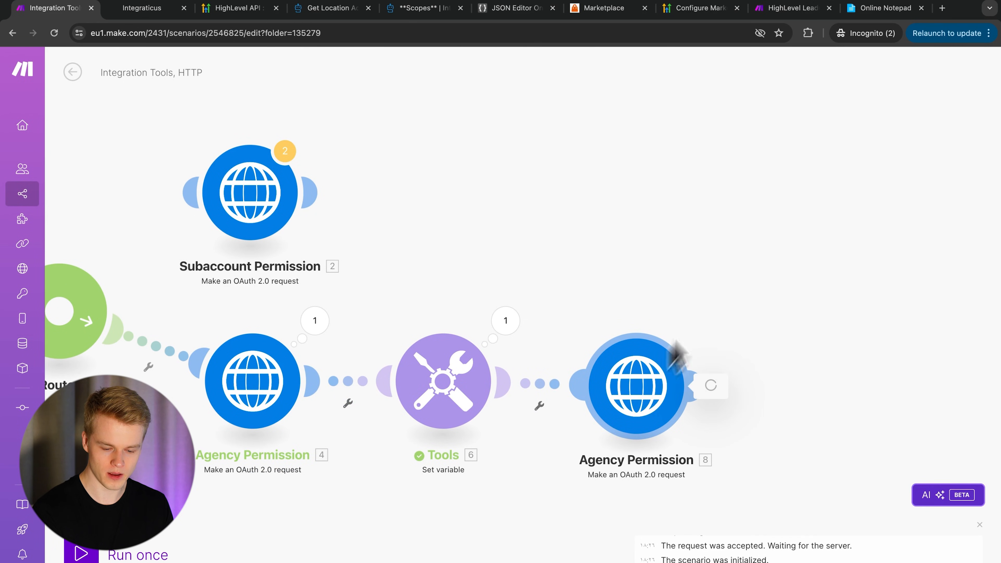
pyautogui.click(632, 396)
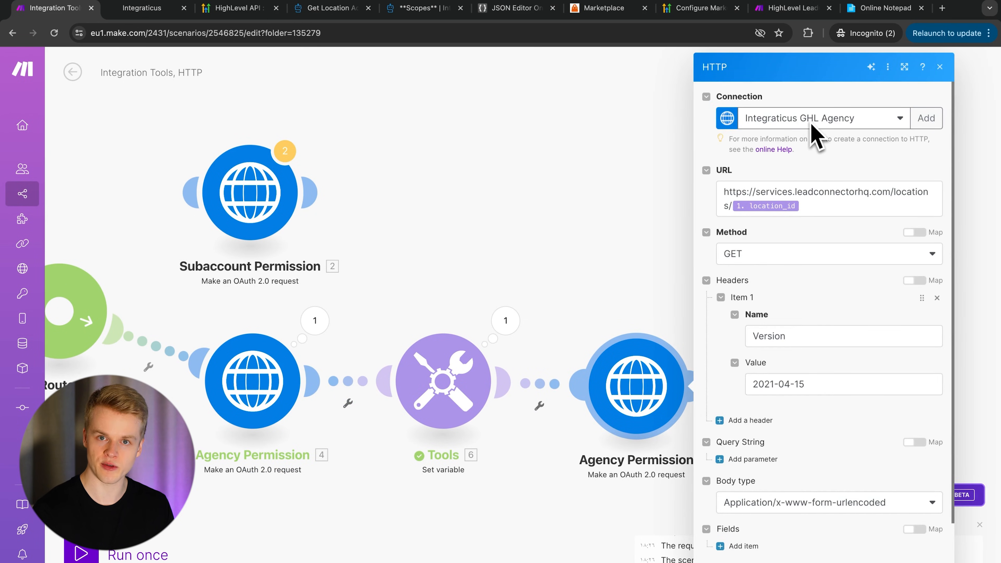
pyautogui.click(834, 197)
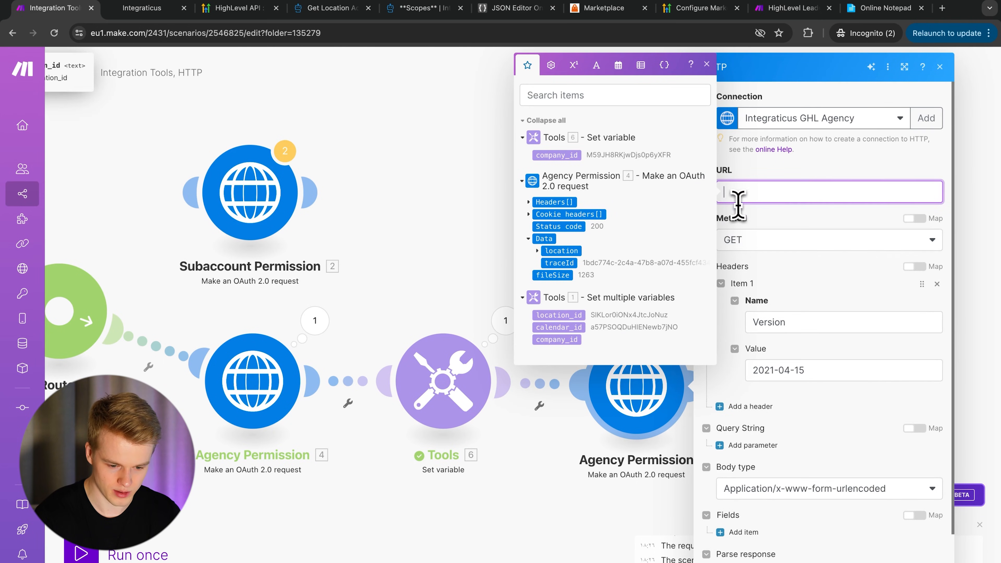
# - Paste the oauth/locationToken URL from the docs into the clone and set method to POST
pyautogui.click(336, 12)
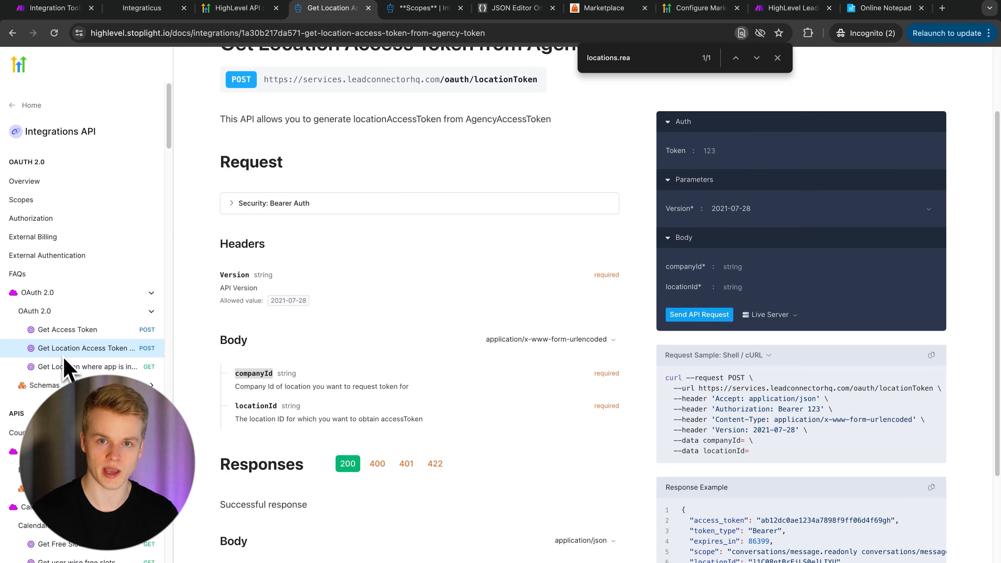
pyautogui.scroll(2, 335, 185)
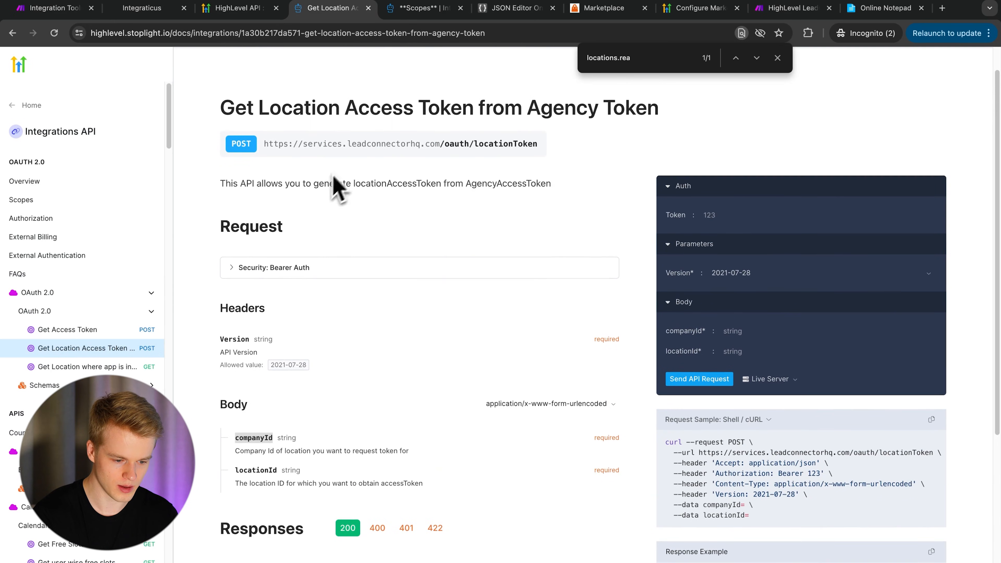
pyautogui.tripleClick(379, 145)
pyautogui.hotkey('ctrl', 'c')
pyautogui.hotkey('ctrl', '1')
pyautogui.hotkey('ctrl', 'v')
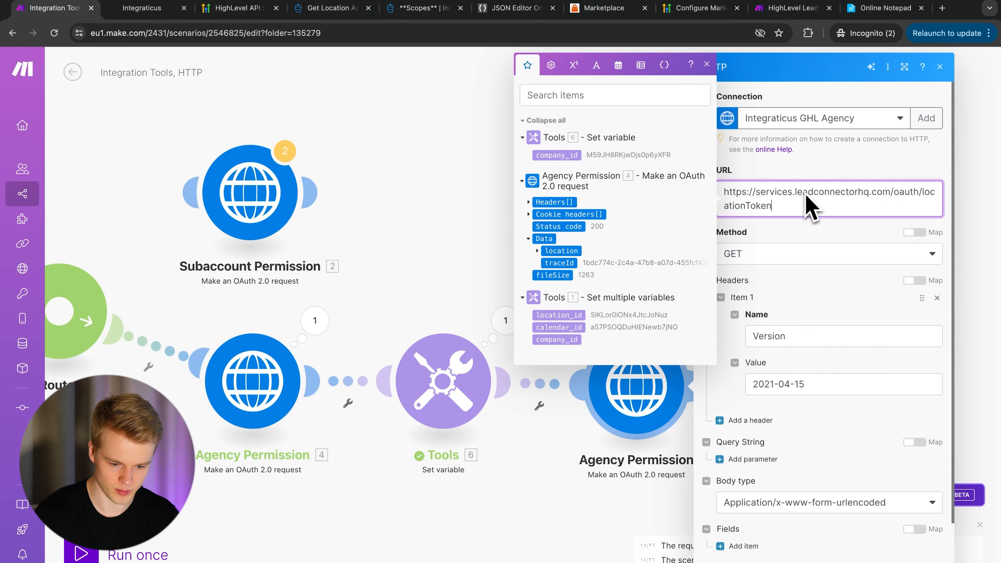
pyautogui.click(778, 266)
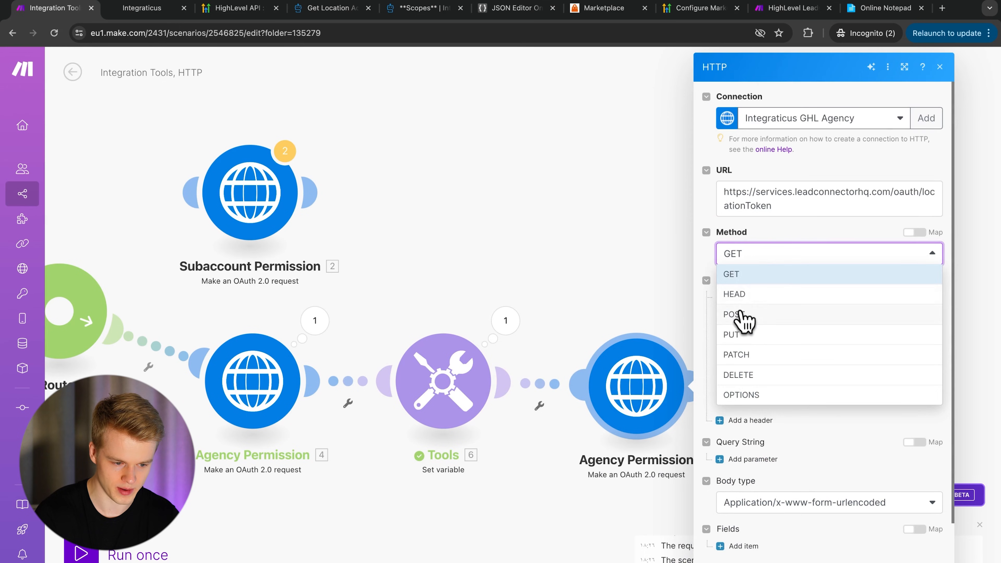
pyautogui.click(741, 318)
pyautogui.click(323, 15)
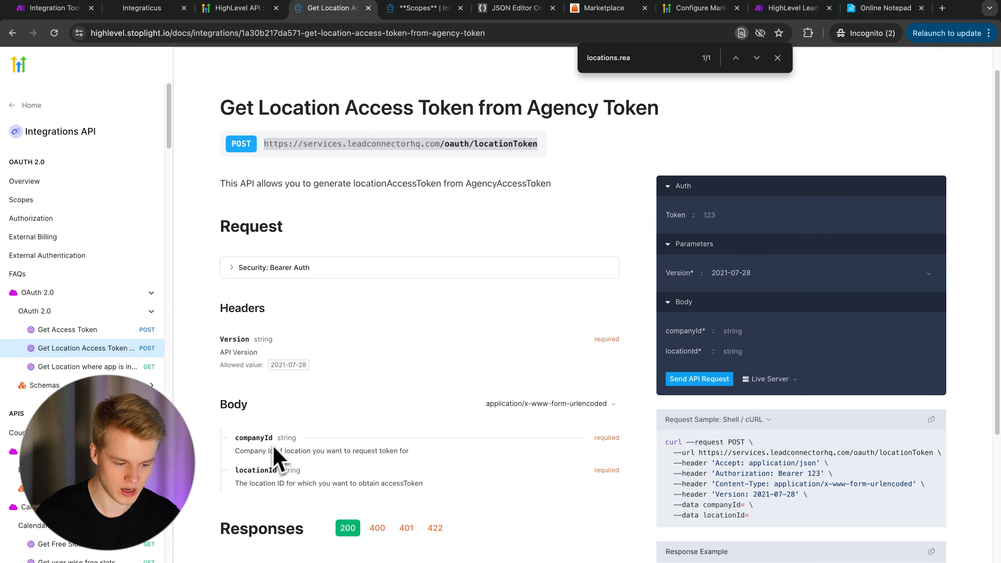
pyautogui.click(284, 363)
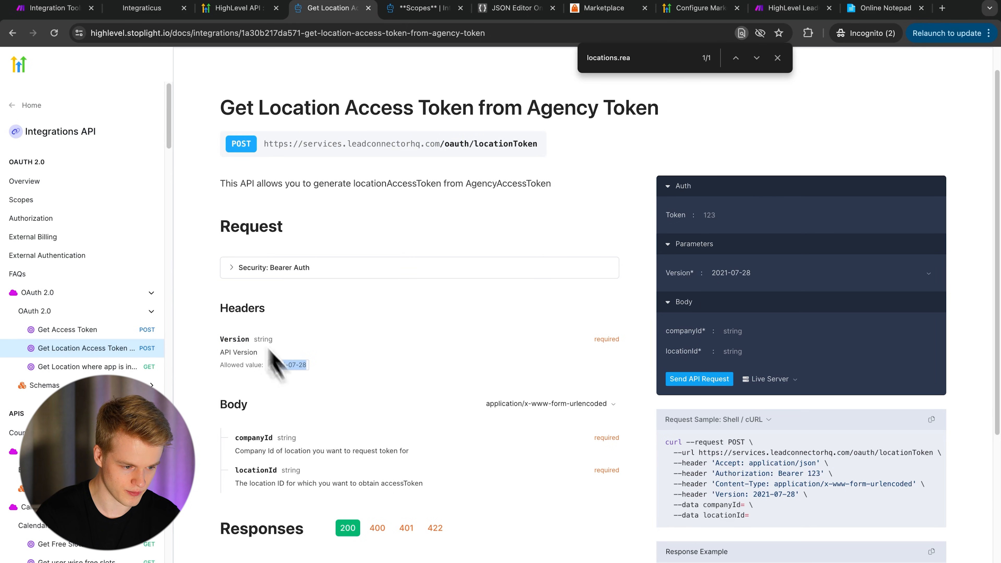
pyautogui.click(71, 9)
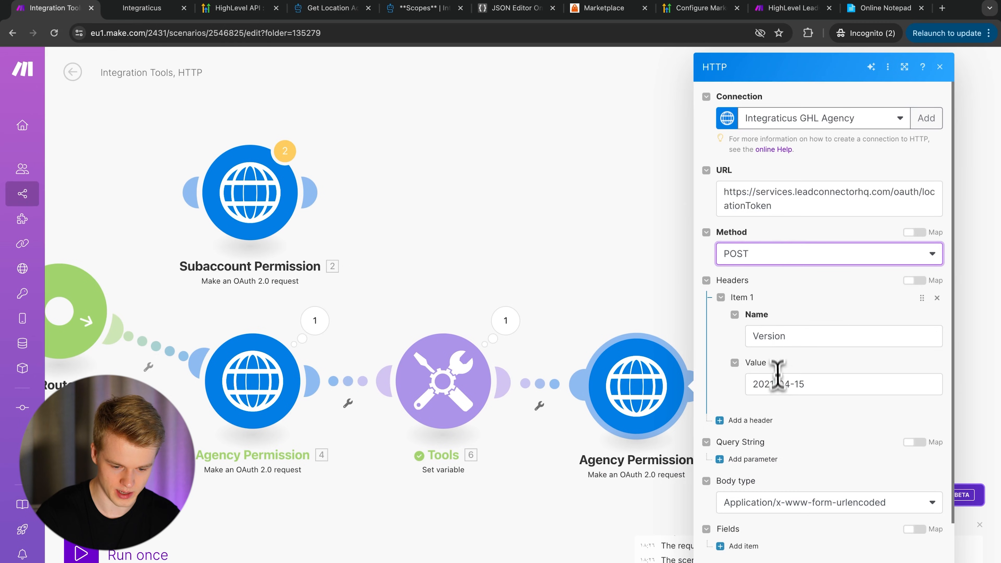
# - Review the Version header value and add two body fields to the request
pyautogui.doubleClick(777, 385)
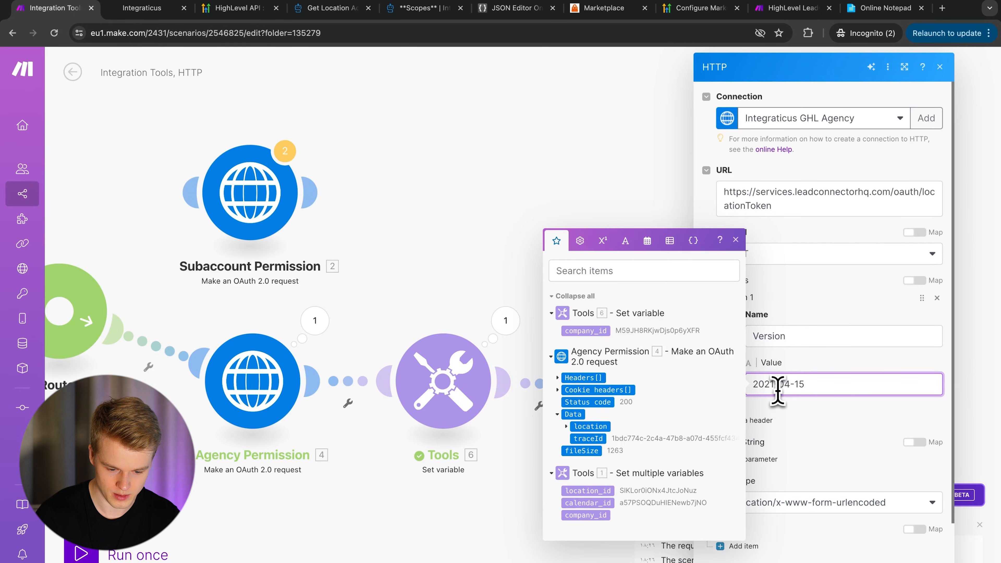
pyautogui.click(827, 481)
pyautogui.scroll(-2, 847, 453)
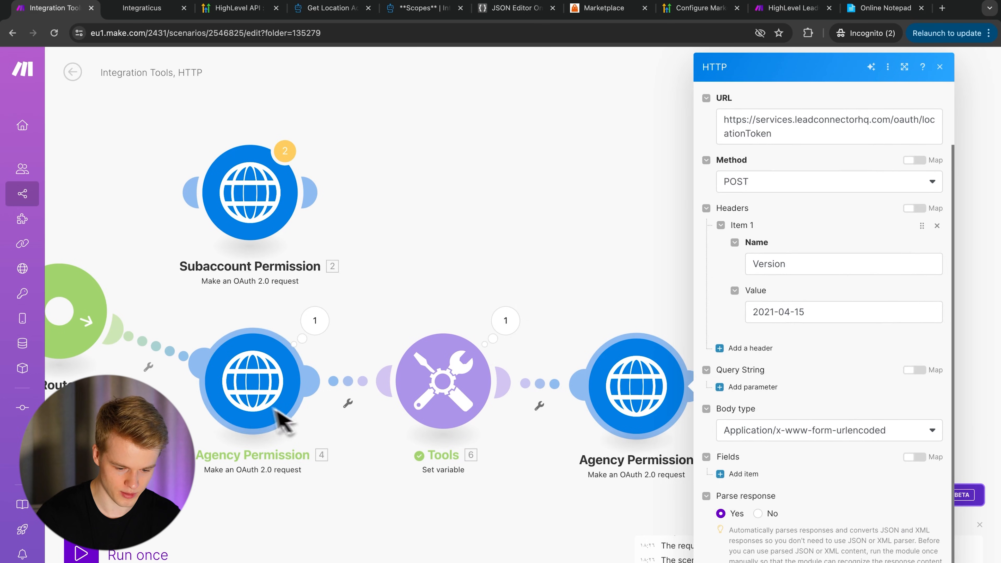
pyautogui.click(743, 474)
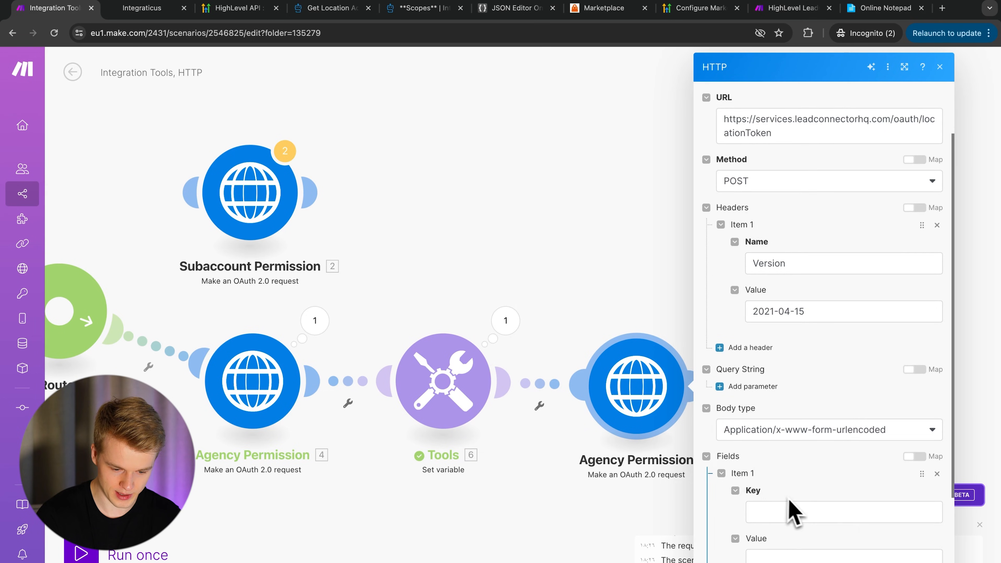
pyautogui.scroll(-3, 793, 510)
pyautogui.click(797, 402)
pyautogui.click(765, 464)
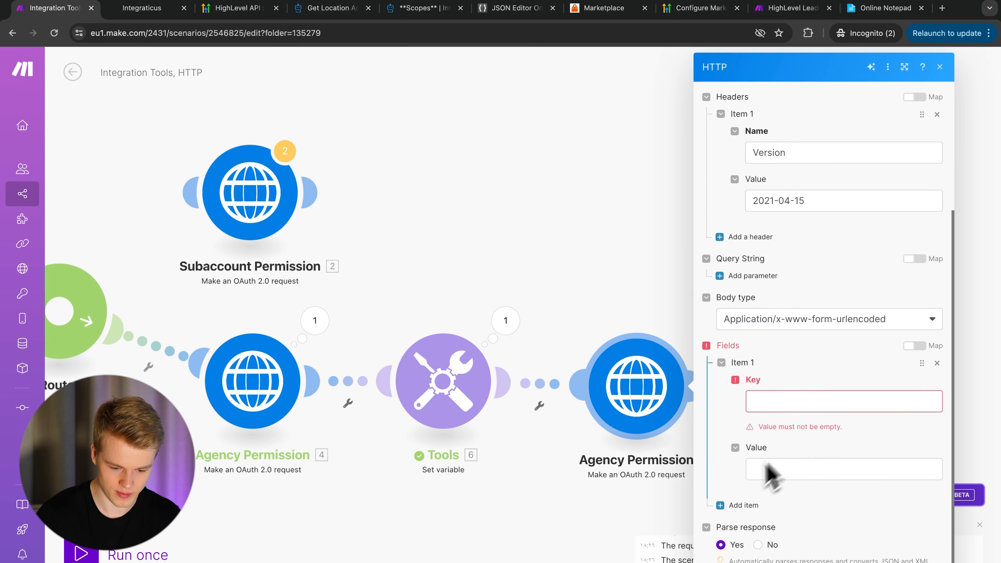
pyautogui.click(740, 505)
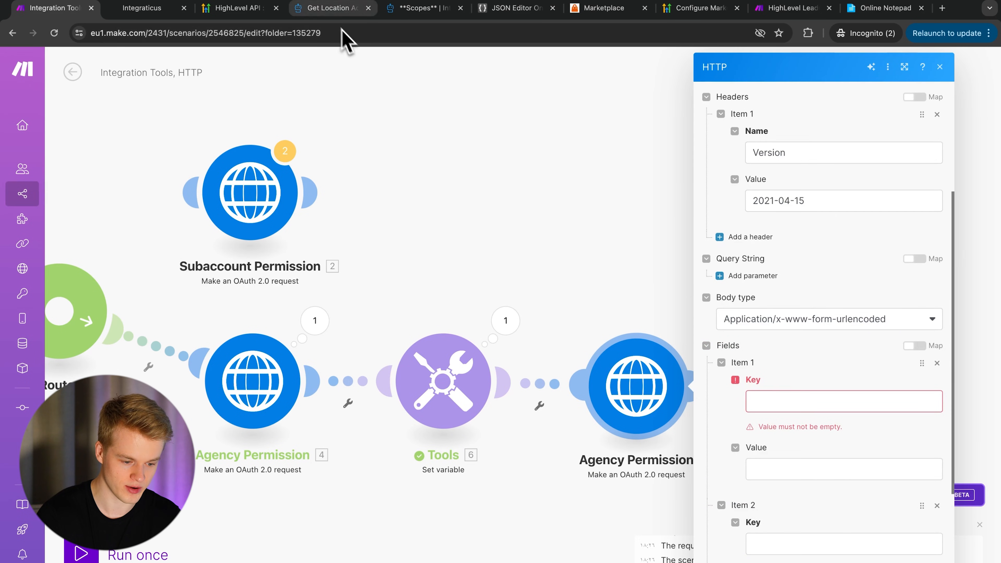
# - Name the body field keys locationId and companyId, copying locationId from the docs
pyautogui.click(333, 9)
pyautogui.scroll(-5, 264, 385)
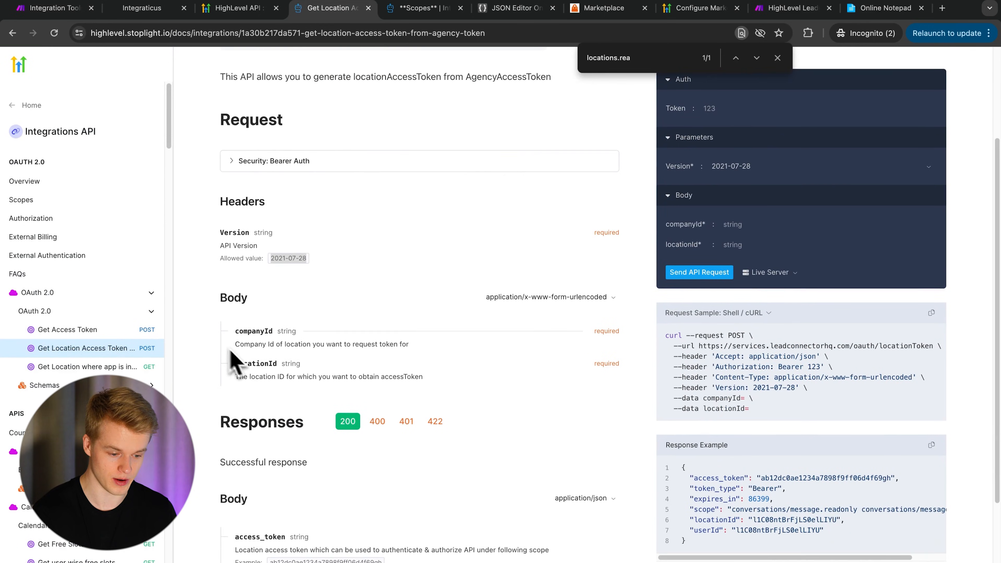
pyautogui.doubleClick(261, 363)
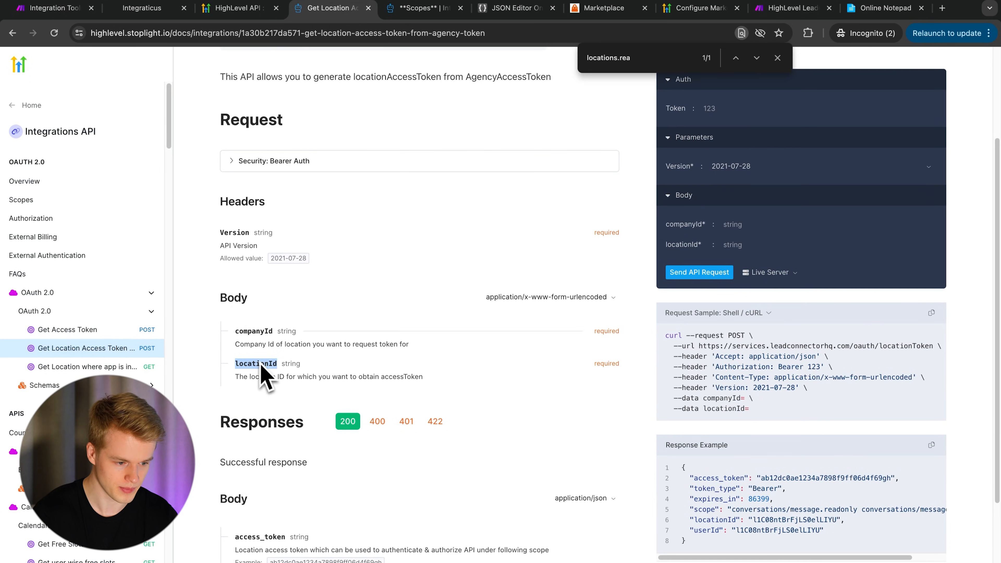
pyautogui.click(60, 8)
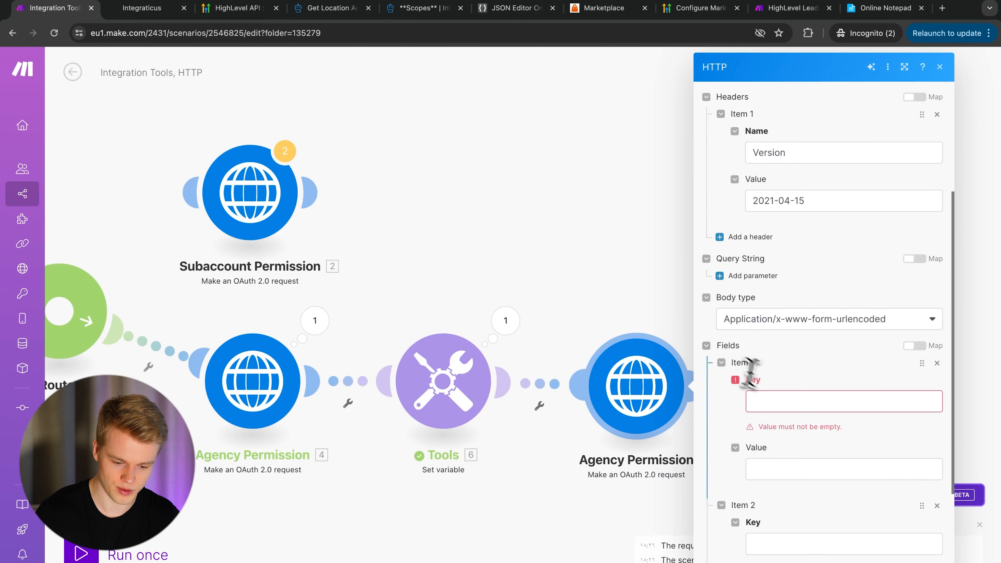
pyautogui.click(783, 400)
pyautogui.hotkey('ctrl', 'v')
pyautogui.scroll(-2, 786, 418)
pyautogui.click(792, 432)
pyautogui.write('compan')
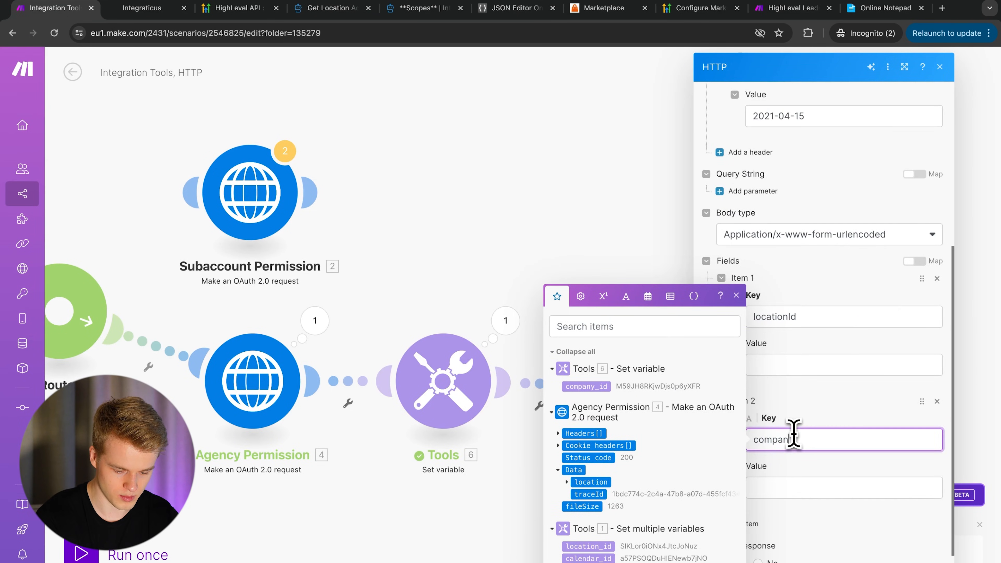
# - Map location_id and company_id into the locationId and companyId field values
pyautogui.click(811, 366)
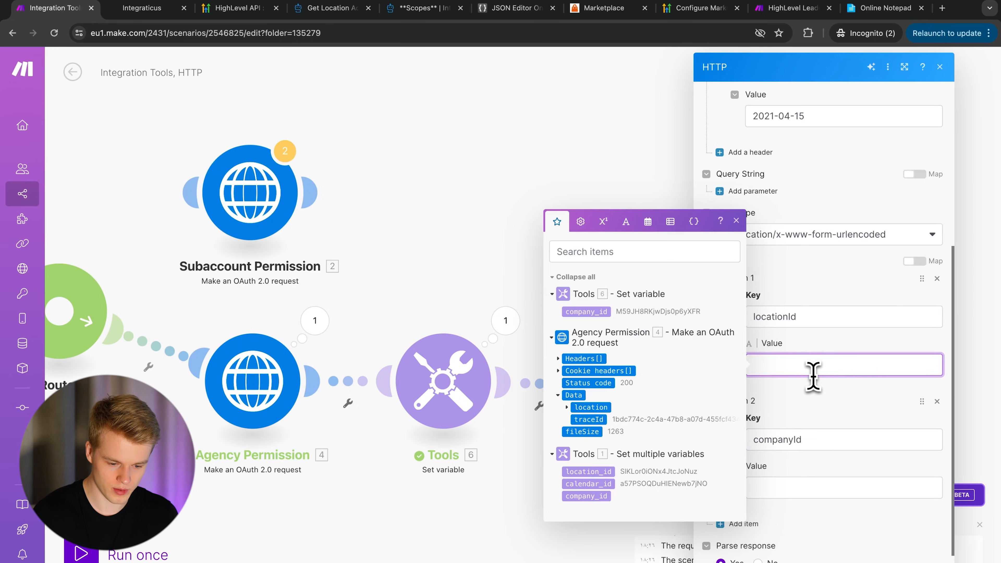
pyautogui.click(588, 471)
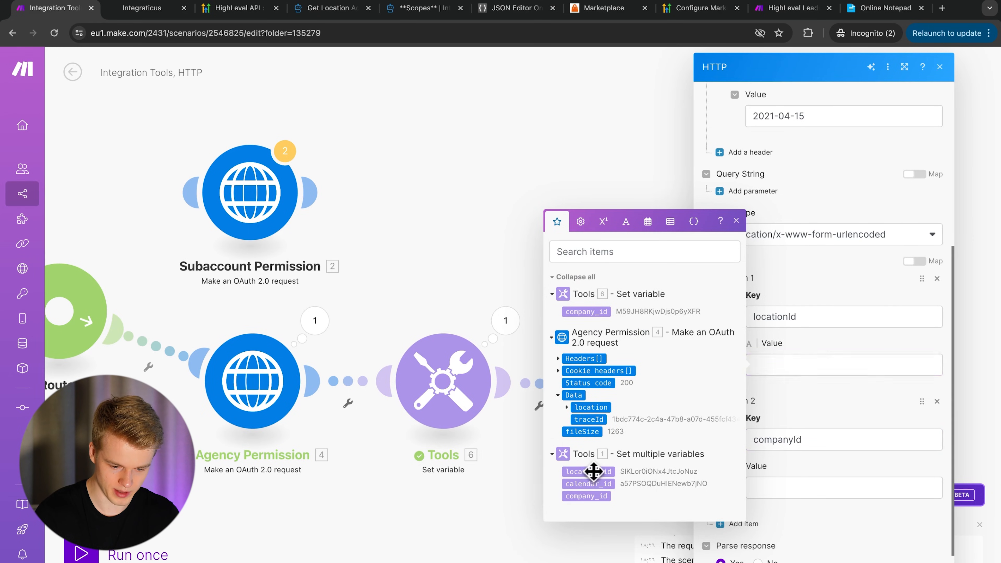
pyautogui.click(805, 487)
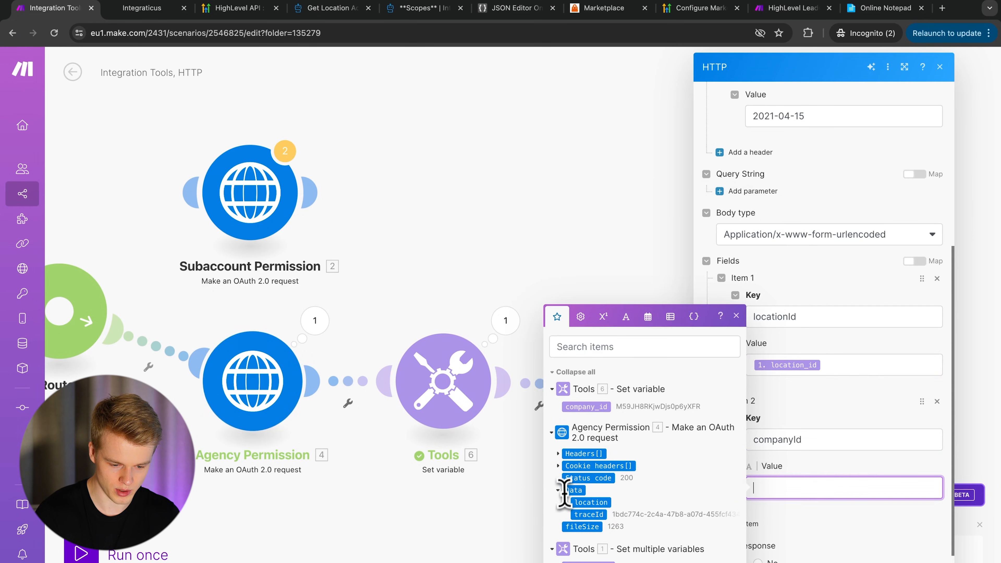
pyautogui.click(586, 406)
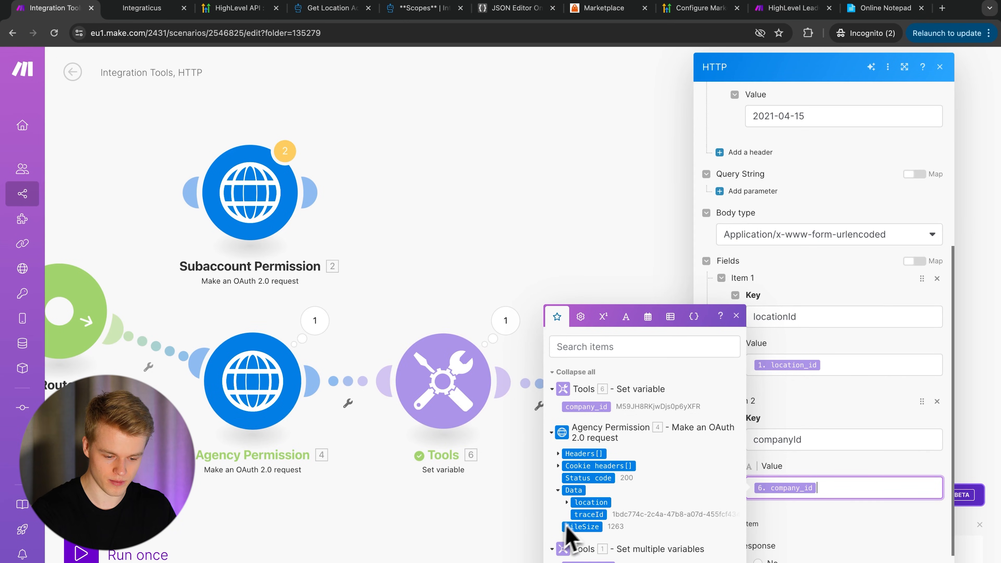
pyautogui.click(567, 501)
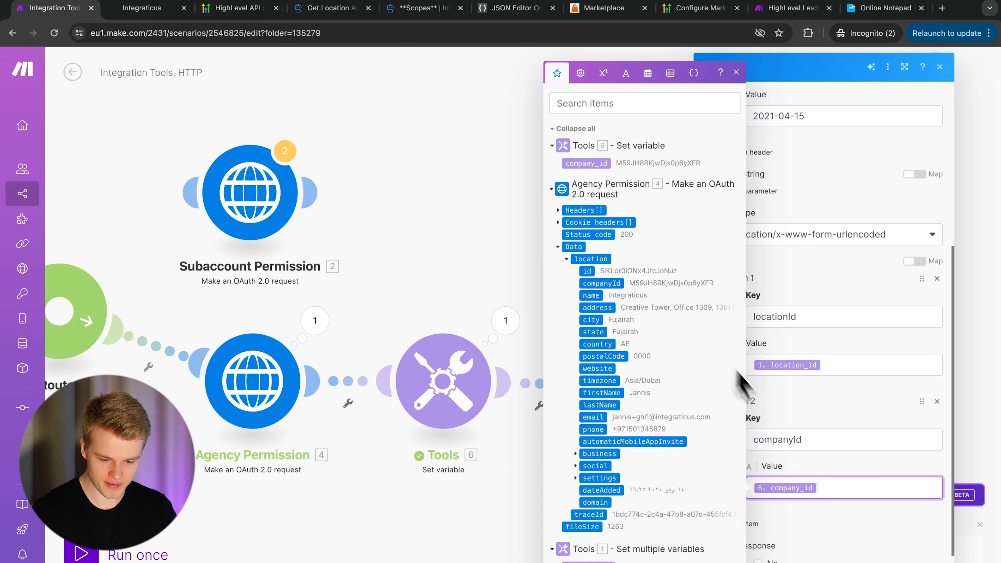
pyautogui.click(853, 405)
pyautogui.scroll(-1, 842, 473)
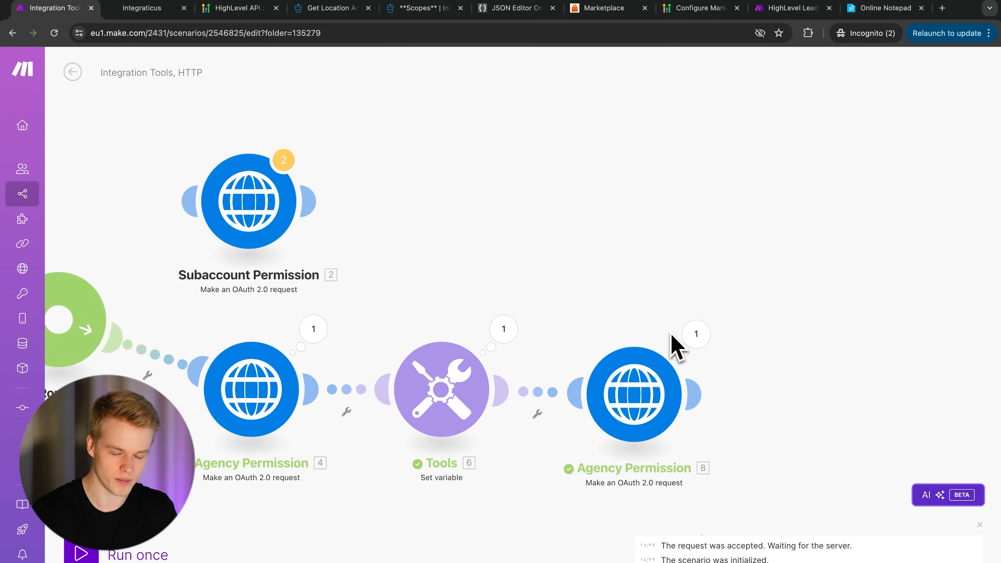
pyautogui.click(695, 334)
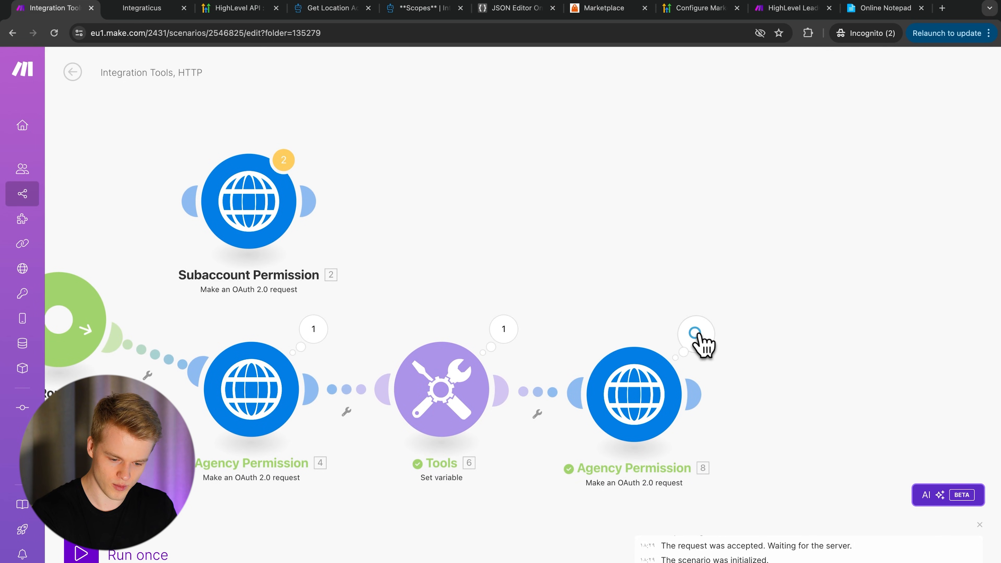
pyautogui.moveTo(771, 453); pyautogui.dragTo(829, 461)
pyautogui.click(829, 460)
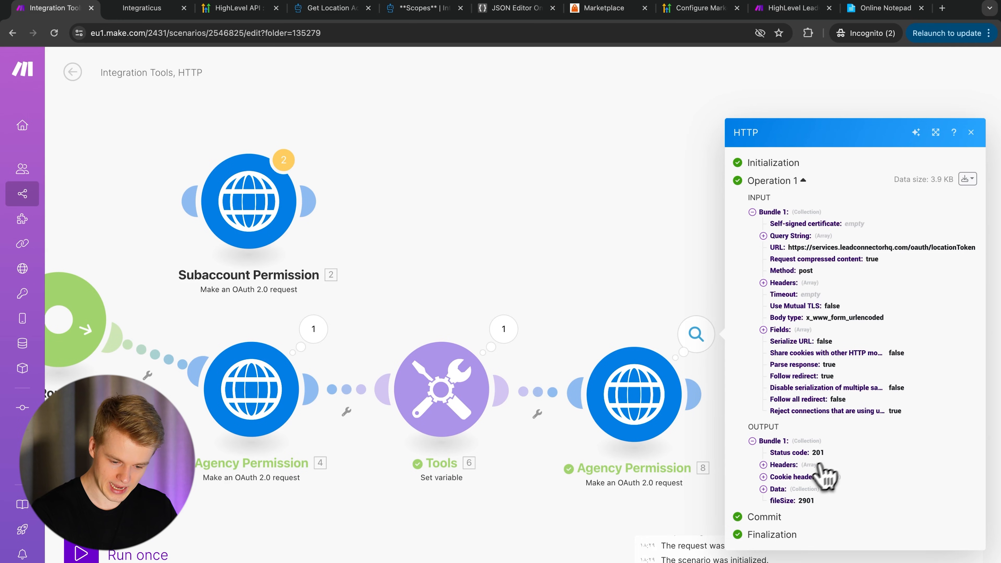
pyautogui.click(770, 490)
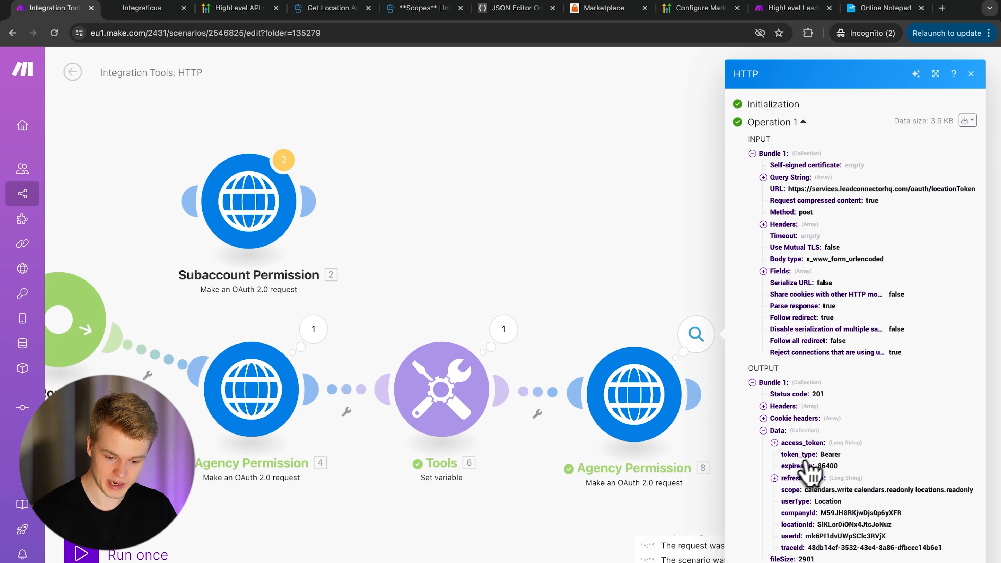
pyautogui.click(774, 478)
pyautogui.click(775, 472)
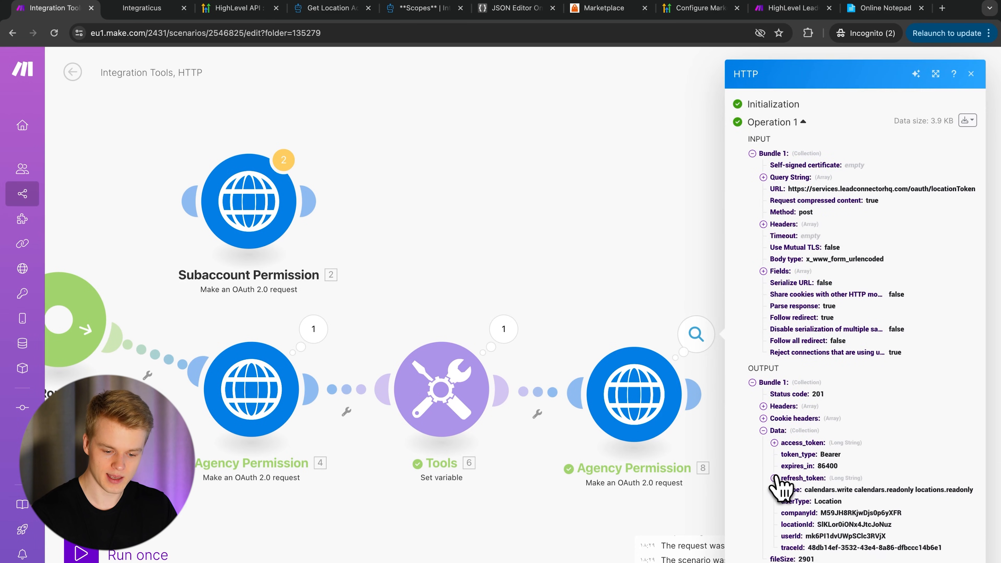
# - Close the run results and connect the Subaccount Permission module automatically
pyautogui.click(694, 260)
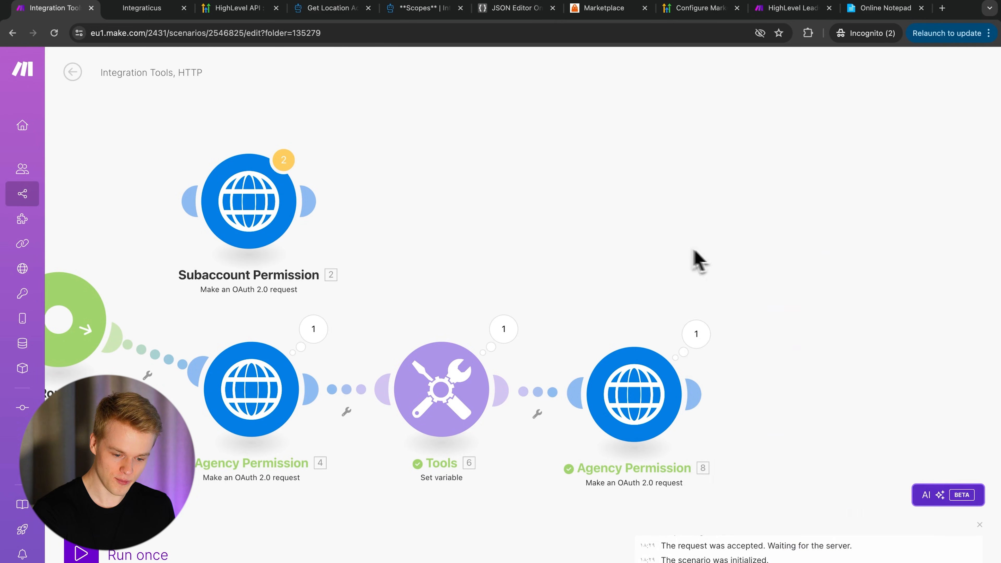
pyautogui.hscroll(5, 670, 264)
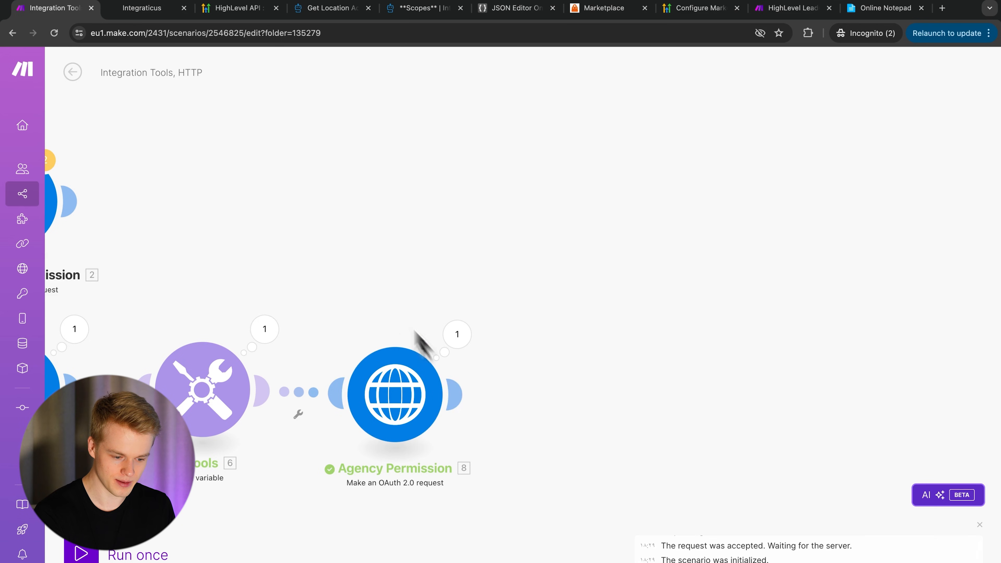
pyautogui.hscroll(-5, 453, 374)
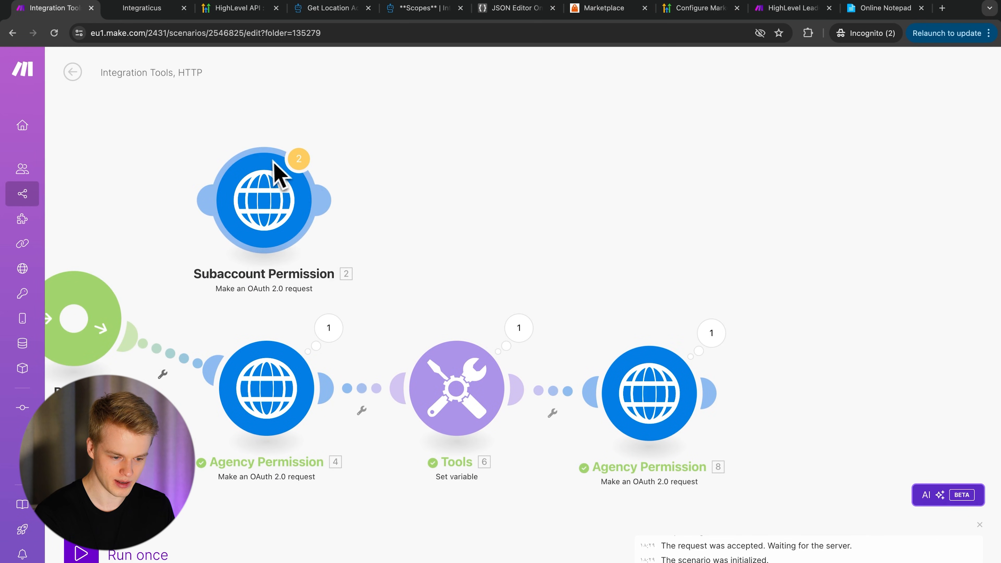
pyautogui.click(283, 236)
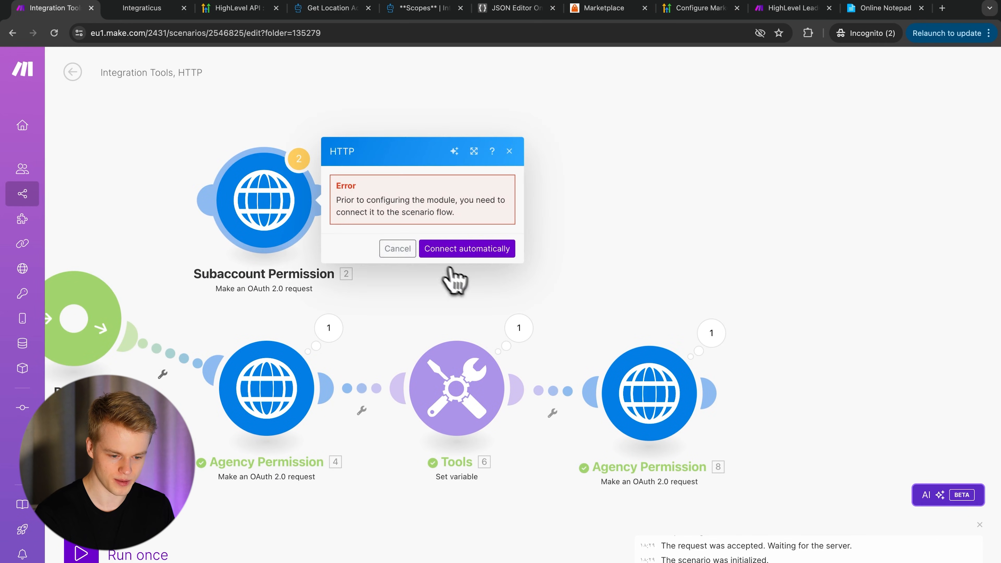
pyautogui.click(469, 248)
# - Add an HTTP Make a request module after Agency Permission 8 and view the location-token docs
pyautogui.hscroll(3, 638, 213)
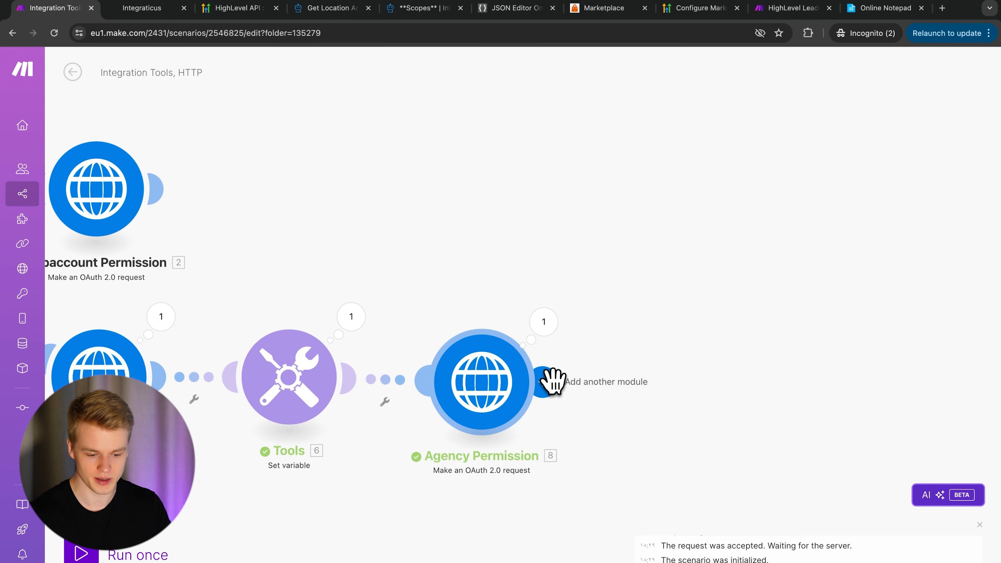
pyautogui.click(547, 382)
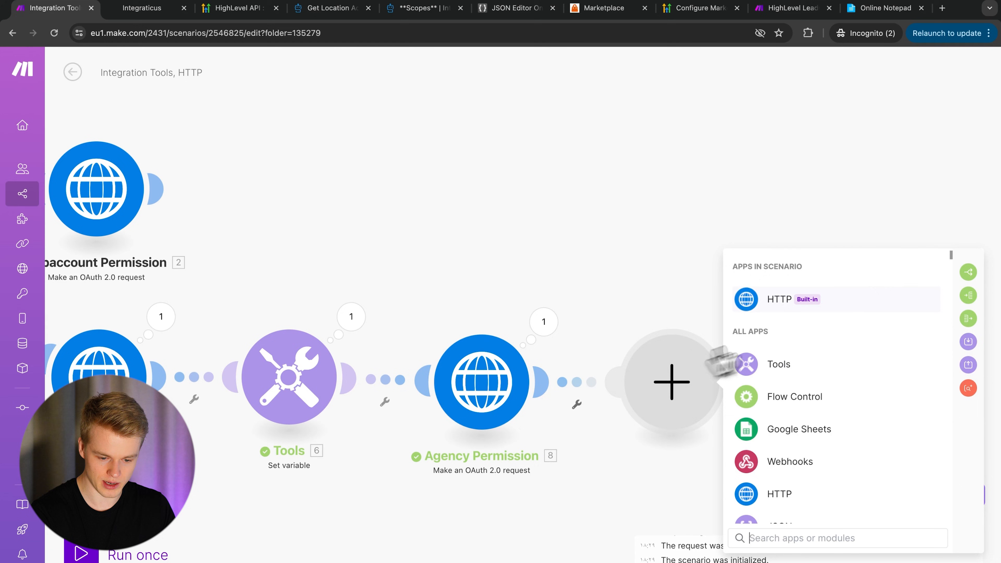
pyautogui.click(772, 302)
pyautogui.scroll(-3, 782, 443)
pyautogui.scroll(-1, 784, 450)
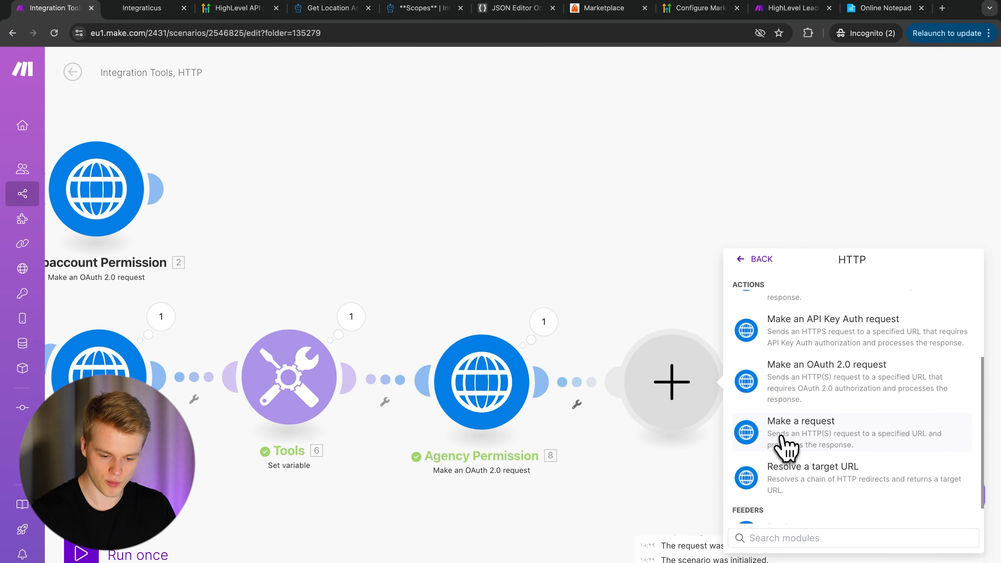
pyautogui.click(798, 439)
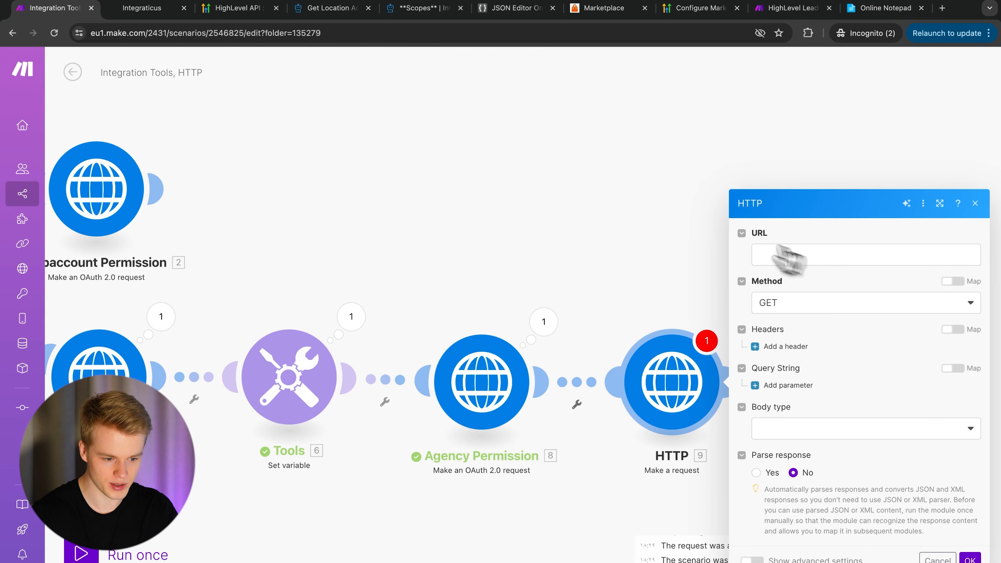
pyautogui.click(333, 9)
# - Open the Get Calendar docs page and select its GET calendars/{calendarId} endpoint URL
pyautogui.scroll(-3, 146, 189)
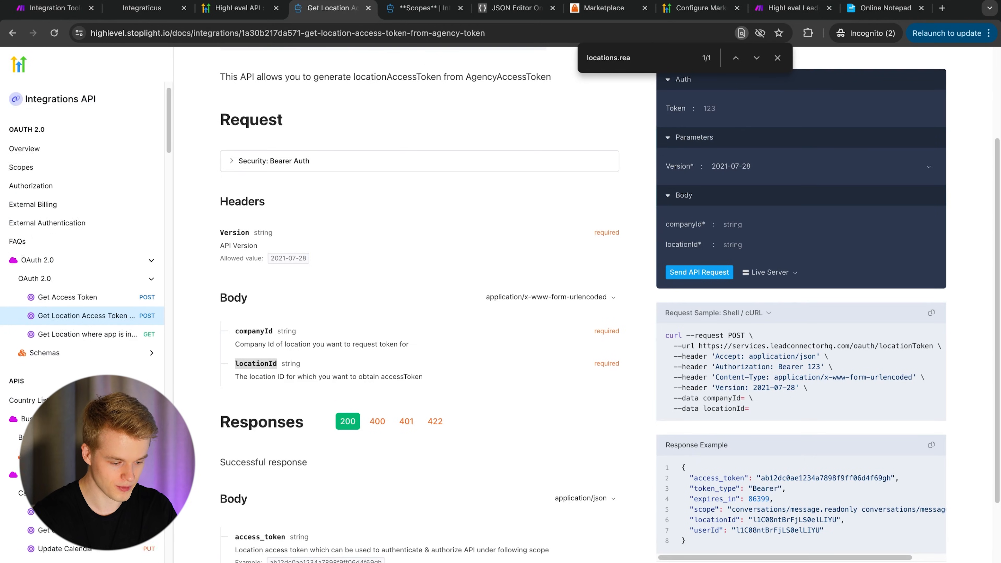
pyautogui.scroll(-3, 83, 276)
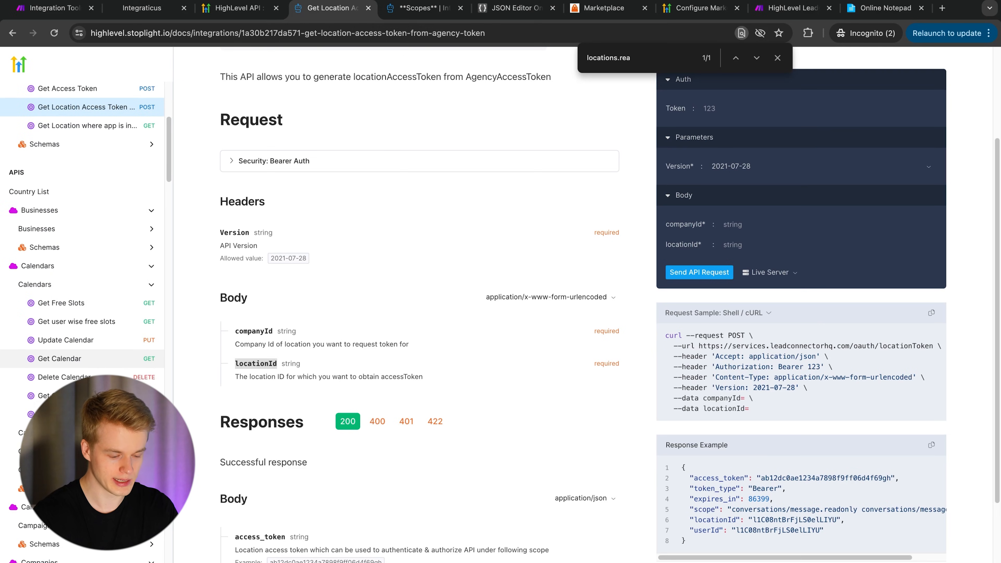
pyautogui.scroll(-2, 59, 275)
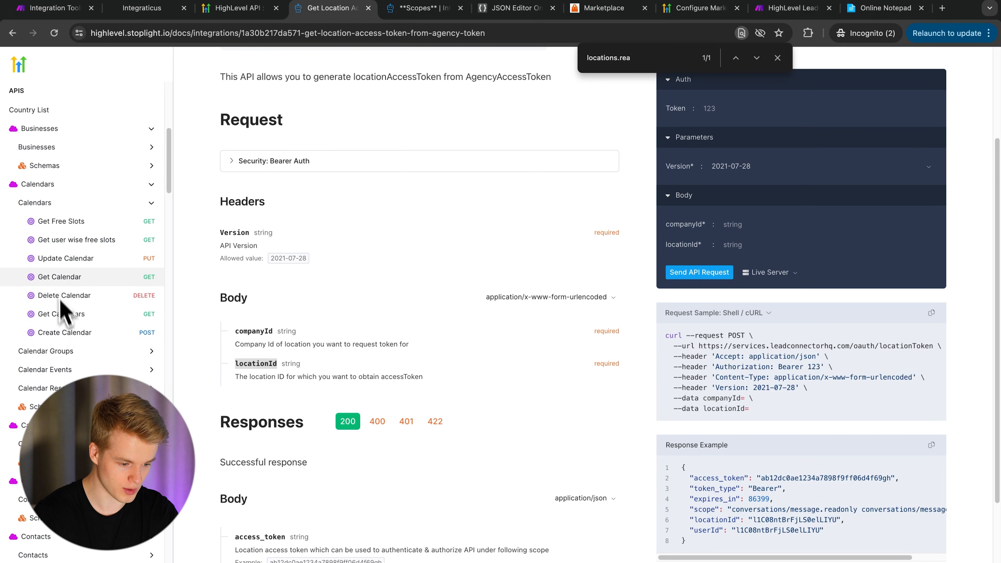
pyautogui.click(63, 277)
pyautogui.tripleClick(470, 178)
pyautogui.hotkey('ctrl', 'c')
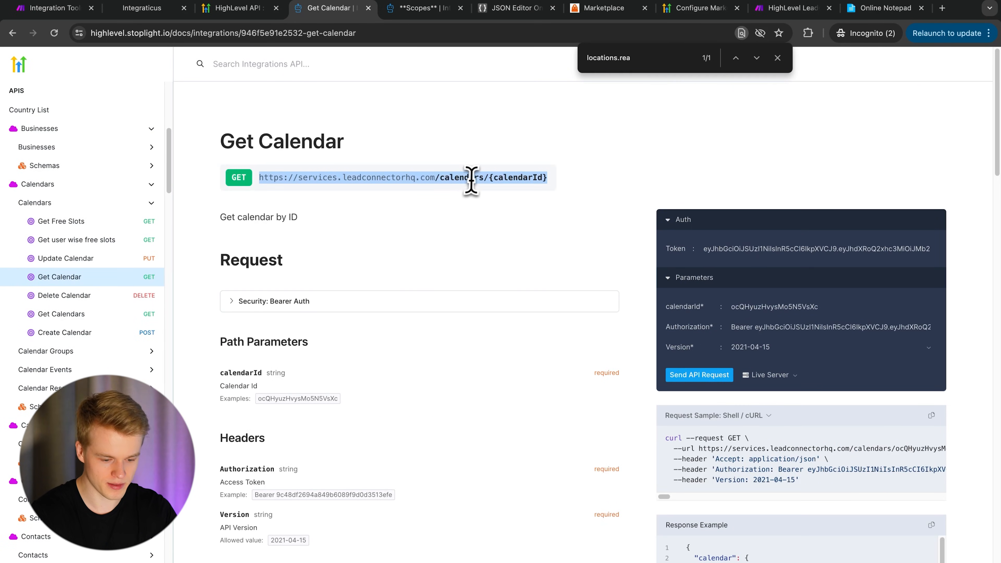
# - Set the HTTP URL to the calendars endpoint ending in the mapped calendar_id, and add an empty header
pyautogui.click(57, 9)
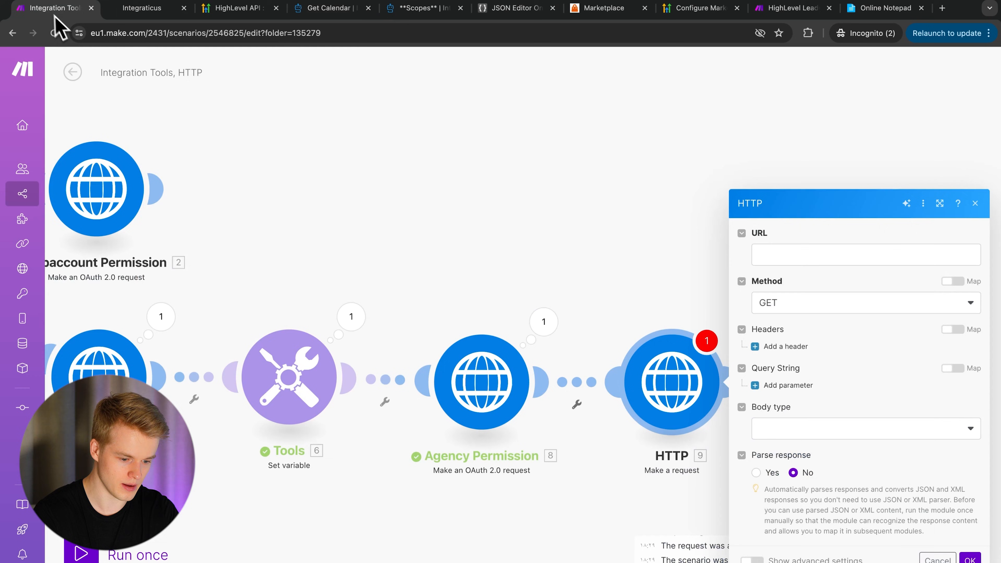
pyautogui.click(793, 256)
pyautogui.hotkey('ctrl', 'v')
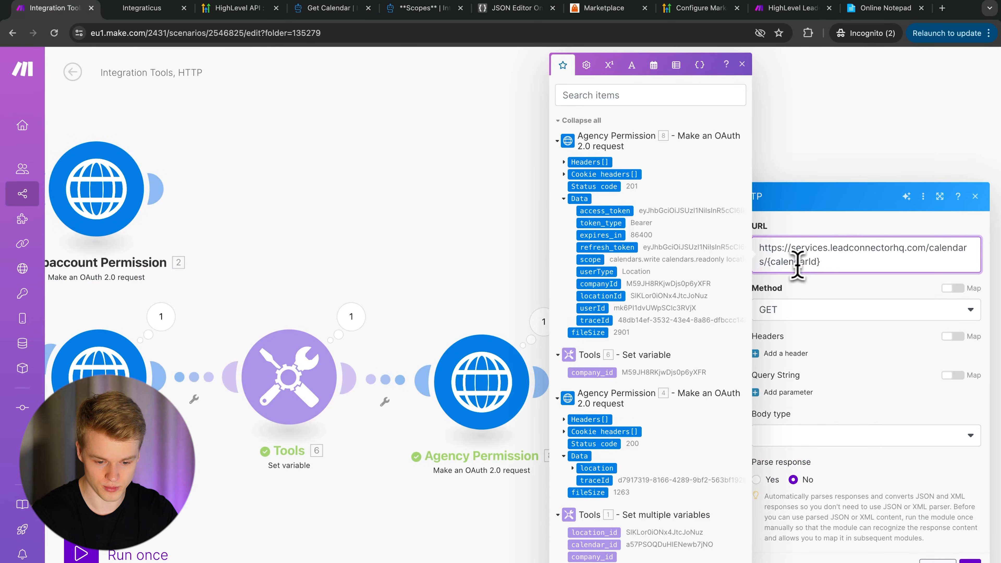
pyautogui.moveTo(821, 261); pyautogui.dragTo(768, 261)
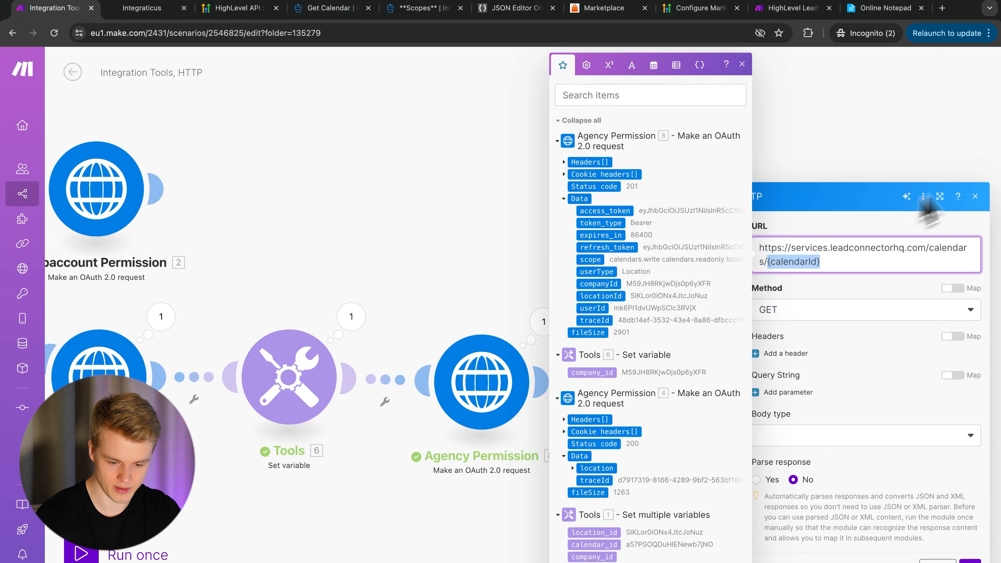
pyautogui.press('BackSpace')
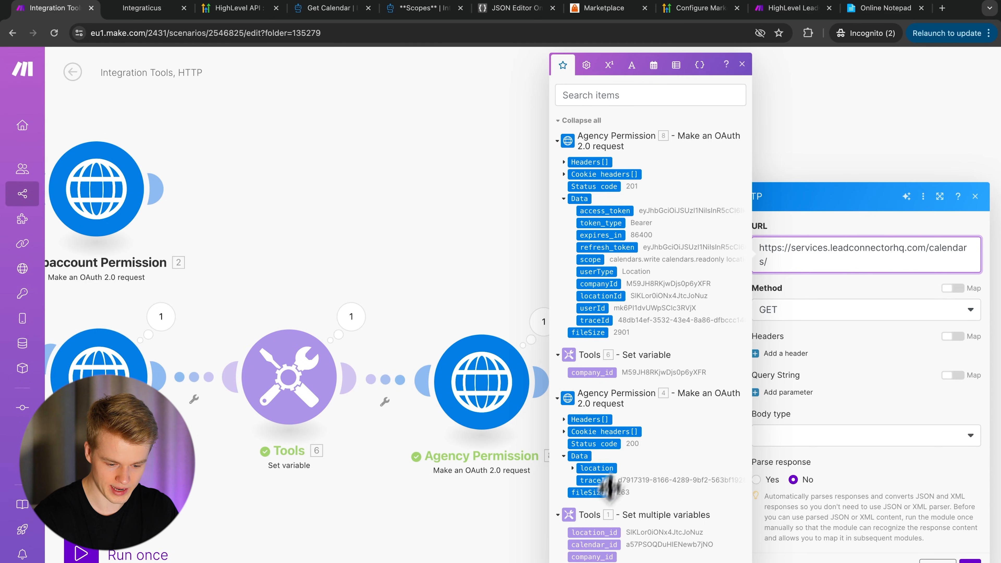
pyautogui.click(594, 543)
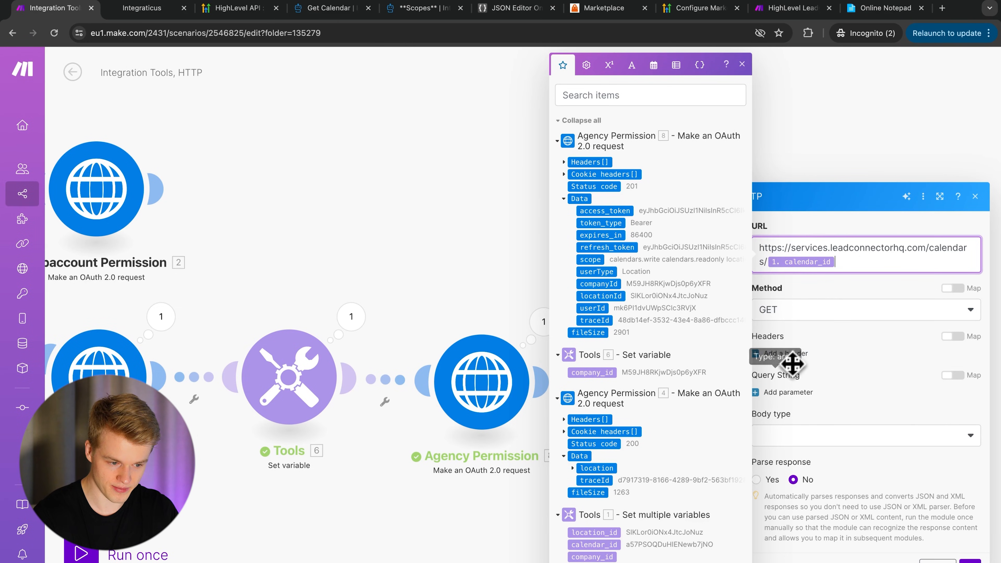
pyautogui.click(788, 354)
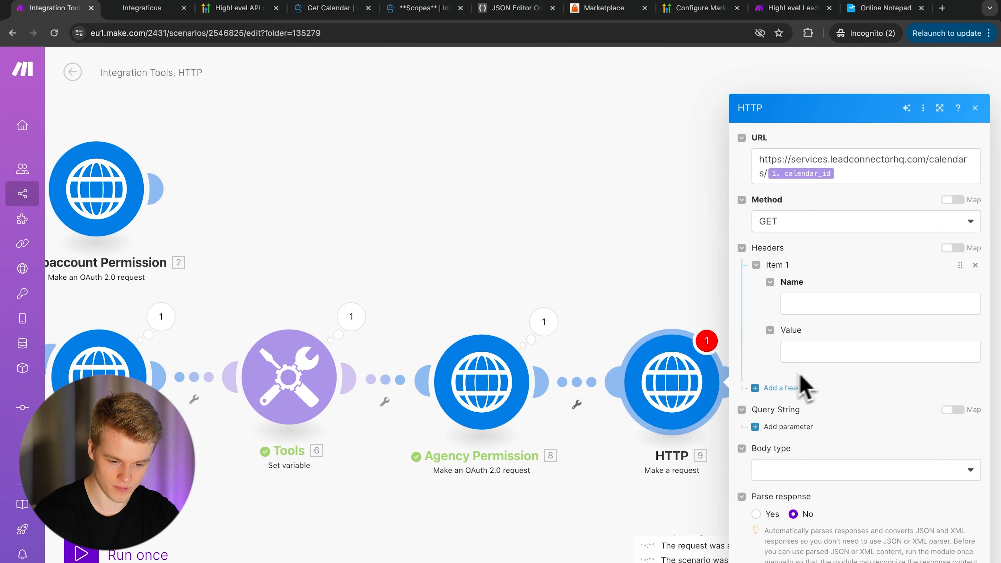
pyautogui.click(825, 302)
# - Add a Version header with the value 2021-04-15, copied from the Get Calendar docs
pyautogui.write('V')
pyautogui.click(331, 8)
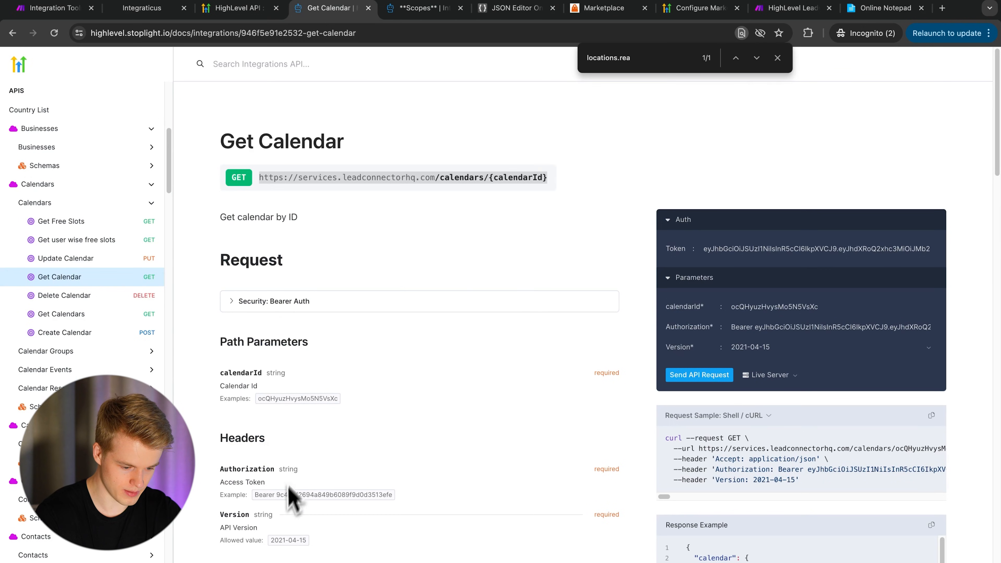
pyautogui.hotkey('ctrl', 'c')
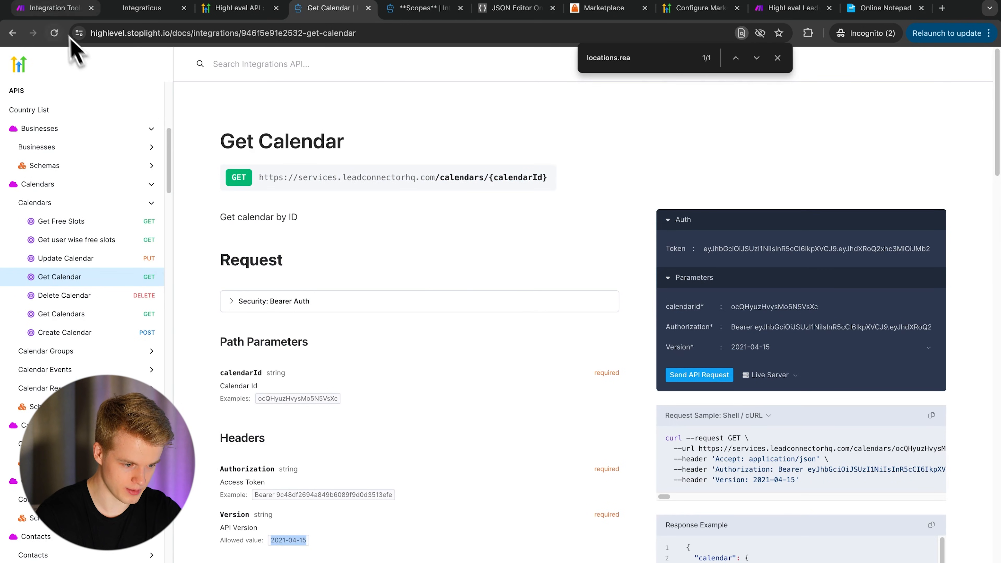
pyautogui.click(63, 8)
pyautogui.hotkey('ctrl', 'v')
pyautogui.click(861, 396)
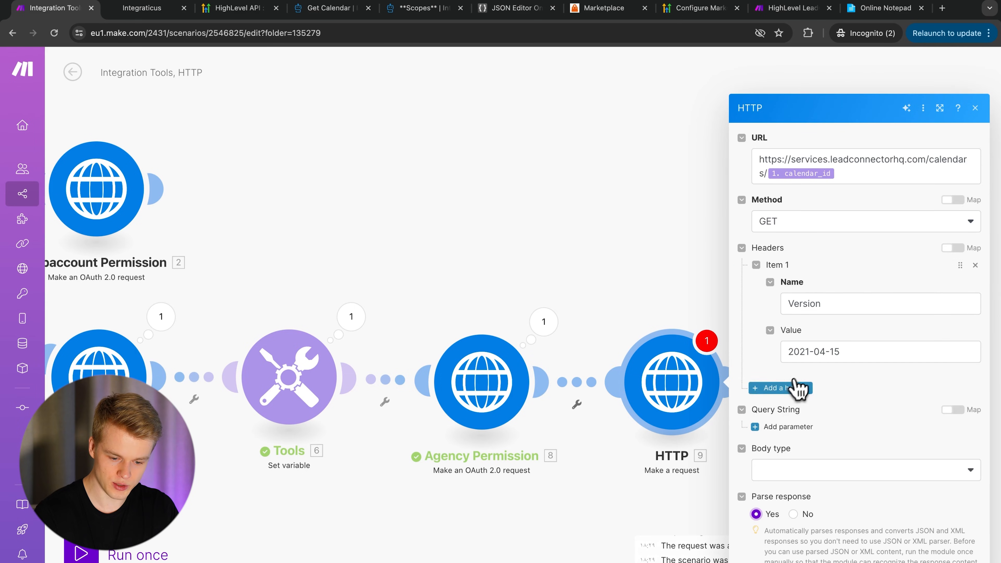
# - Add an Authorization header of Bearer plus Agency Permission 8's mapped access_token
pyautogui.click(788, 387)
pyautogui.click(787, 385)
pyautogui.write('Authorization')
pyautogui.click(825, 433)
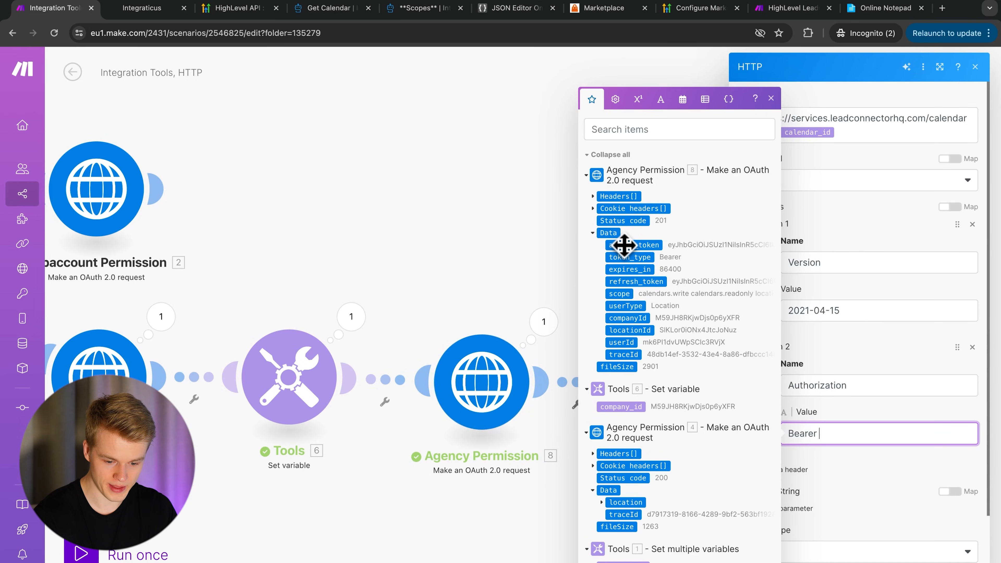
pyautogui.click(633, 244)
pyautogui.click(833, 466)
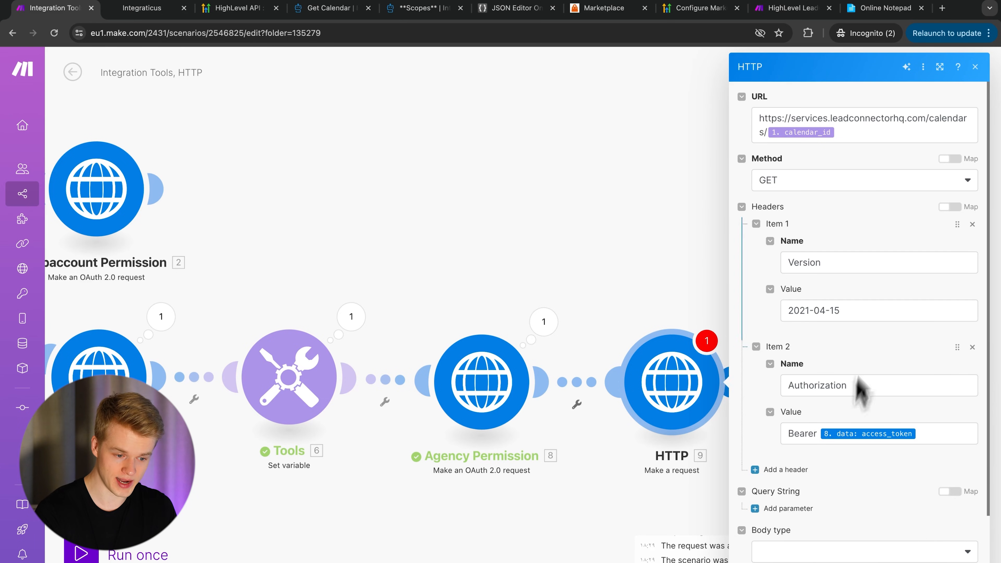
# - Check the Bearer Auth example in the Get Calendar docs, then close the HTTP module settings
pyautogui.click(327, 15)
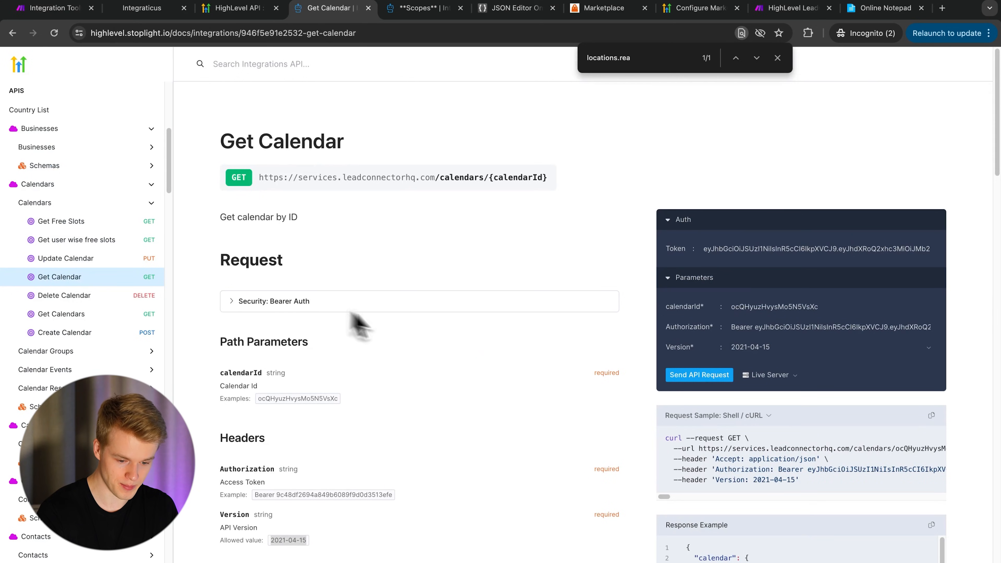
pyautogui.scroll(-1, 433, 327)
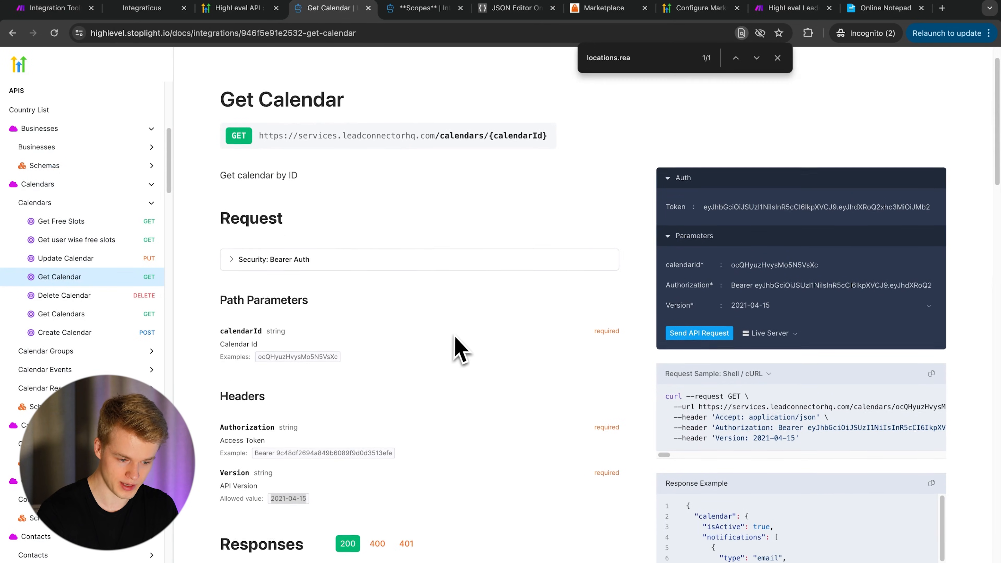
pyautogui.click(257, 261)
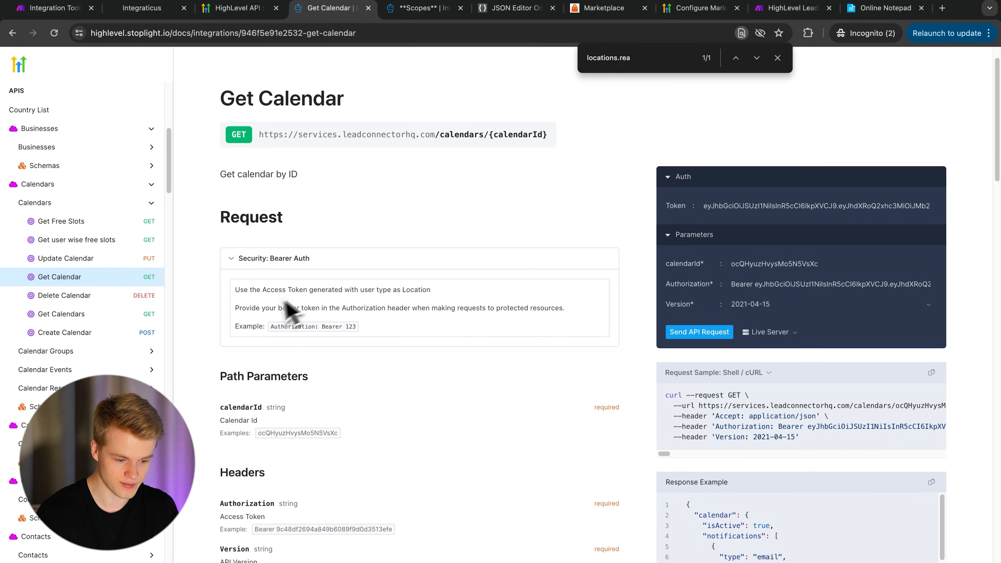
pyautogui.doubleClick(306, 325)
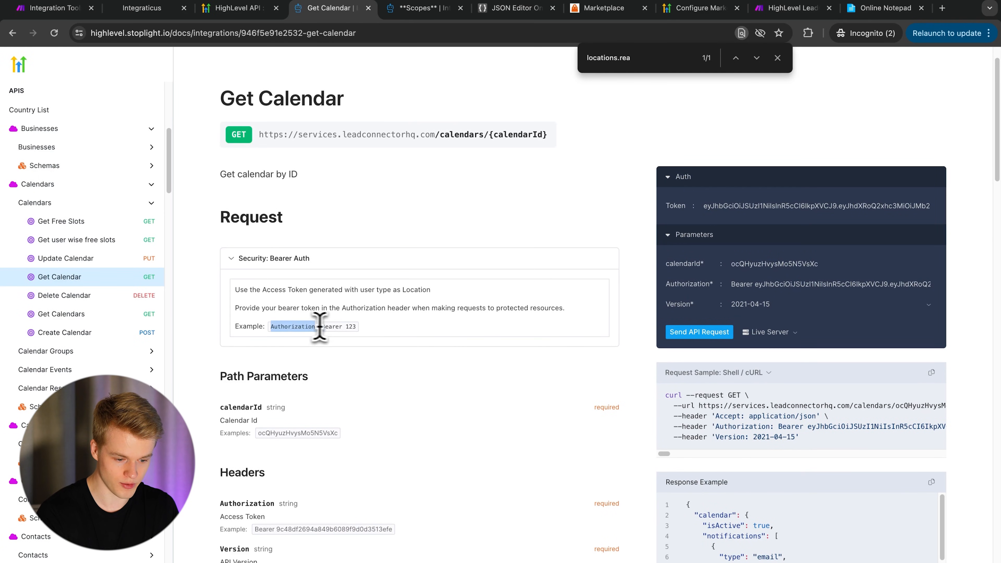
pyautogui.tripleClick(334, 327)
pyautogui.click(350, 327)
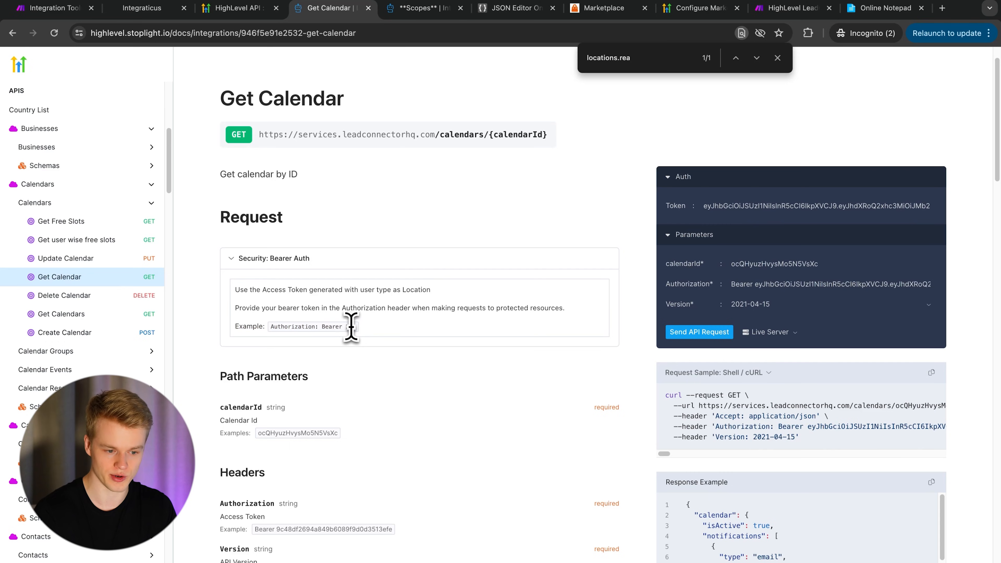
pyautogui.click(55, 8)
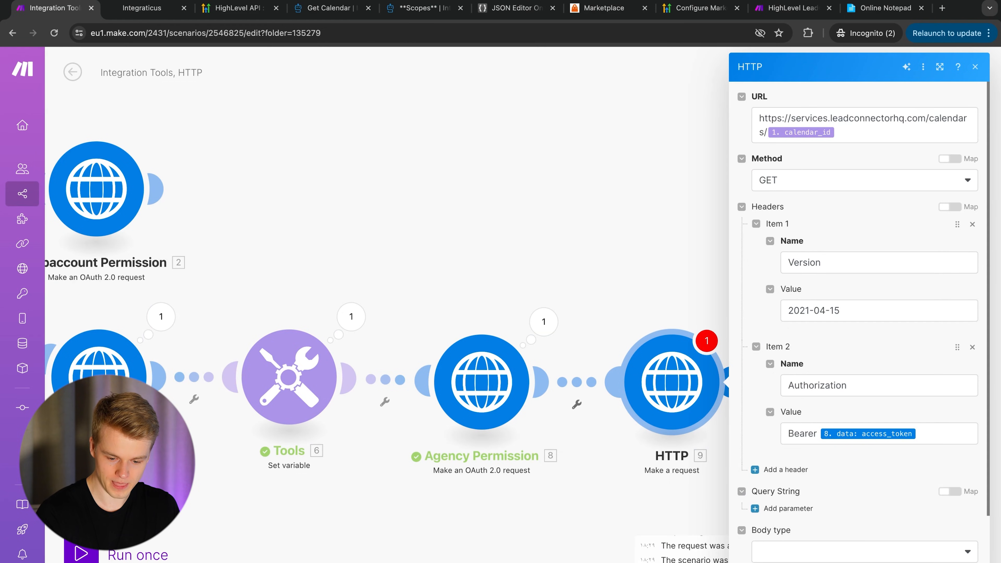
pyautogui.click(965, 561)
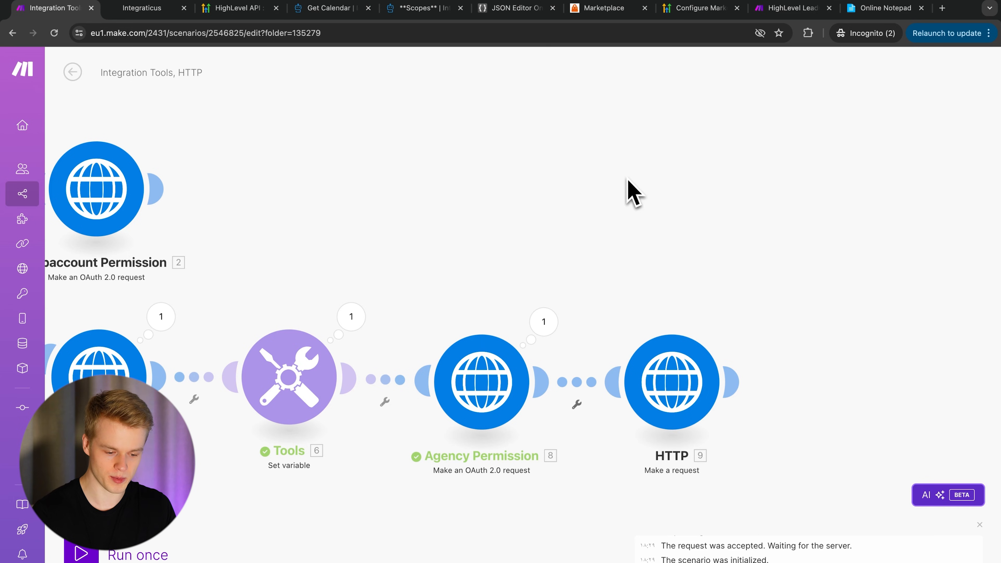
# - Run the scenario once and inspect the HTTP module's status 200 output data
pyautogui.moveTo(558, 212); pyautogui.dragTo(755, 235)
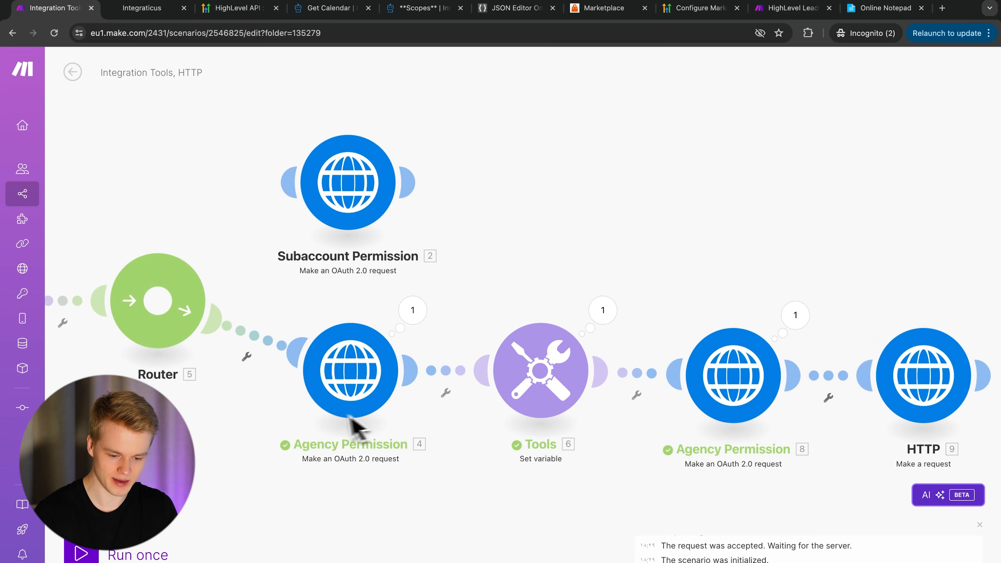
pyautogui.moveTo(734, 284); pyautogui.dragTo(635, 266)
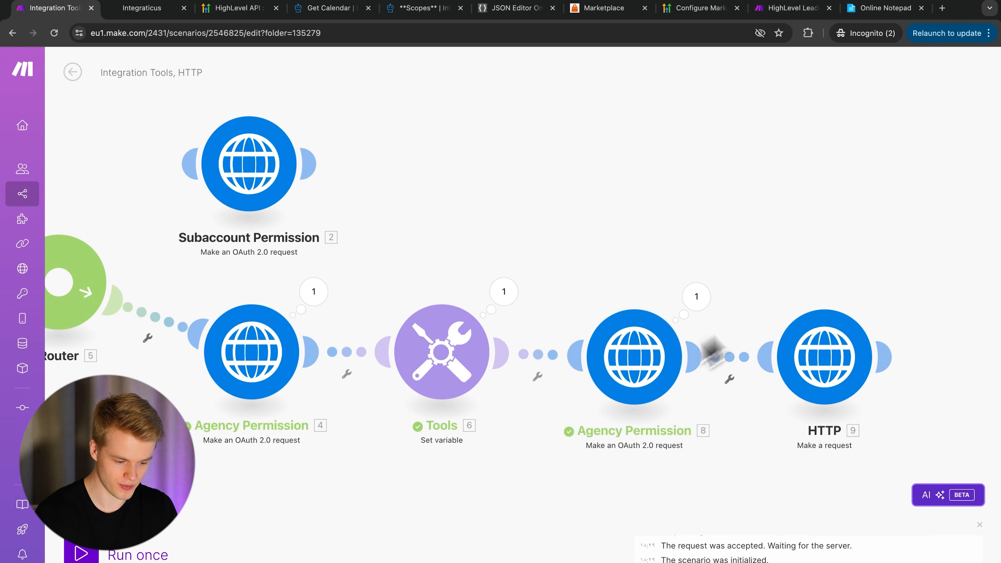
pyautogui.click(82, 553)
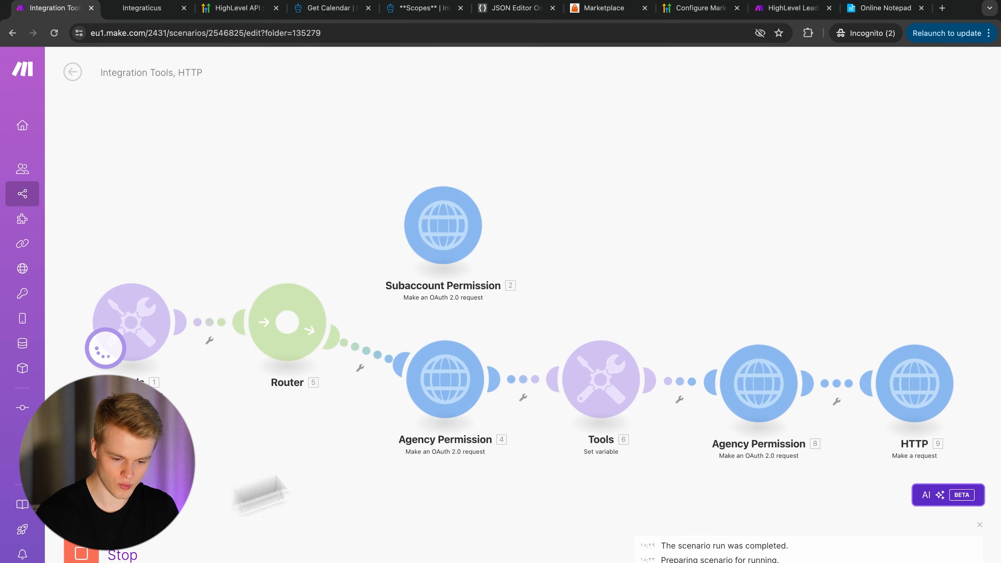
pyautogui.moveTo(924, 236); pyautogui.dragTo(671, 235)
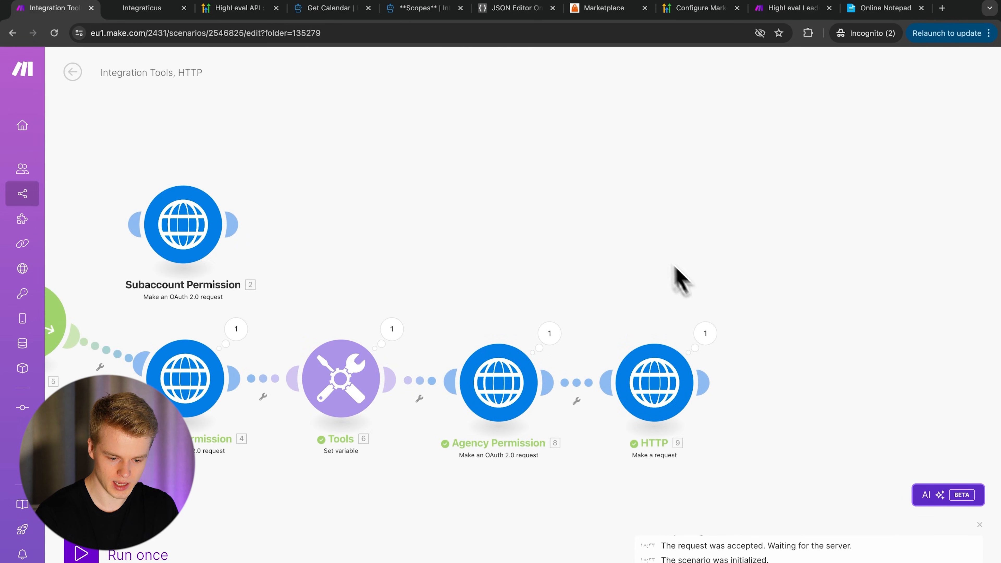
pyautogui.click(705, 333)
pyautogui.moveTo(831, 457); pyautogui.dragTo(792, 458)
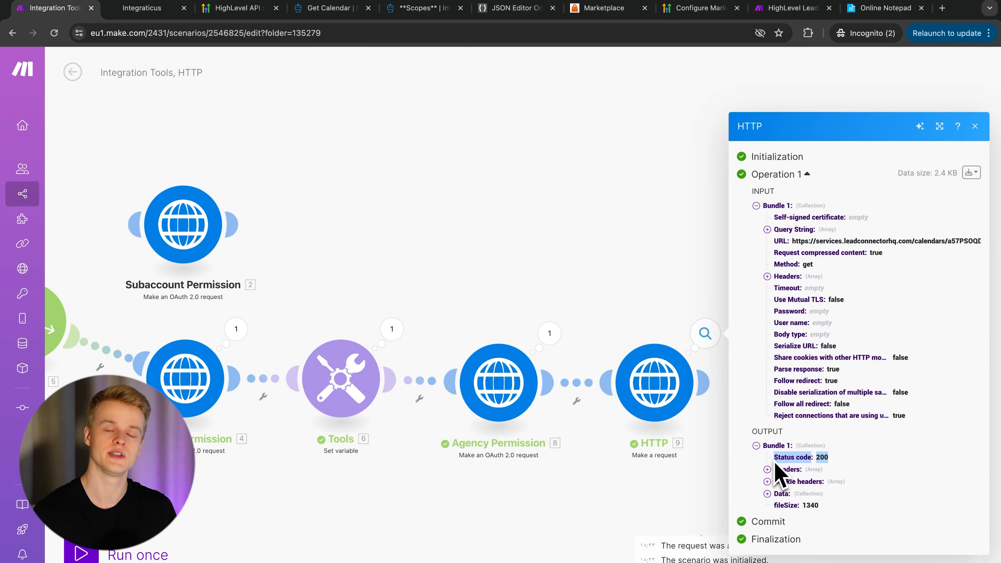
pyautogui.click(774, 494)
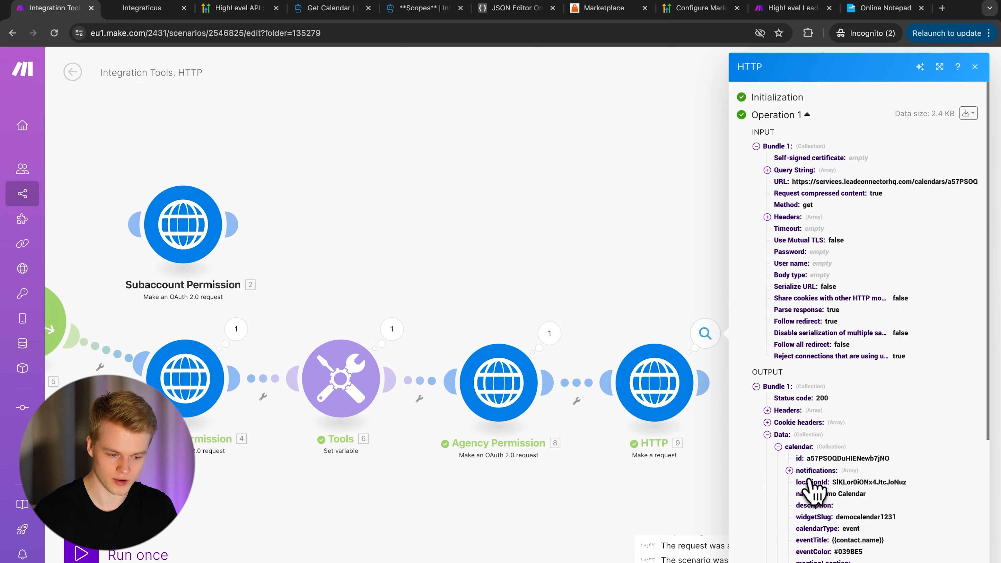
# - Link the Subaccount Permission module to the Router
pyautogui.moveTo(401, 233); pyautogui.dragTo(502, 218)
pyautogui.click(207, 179)
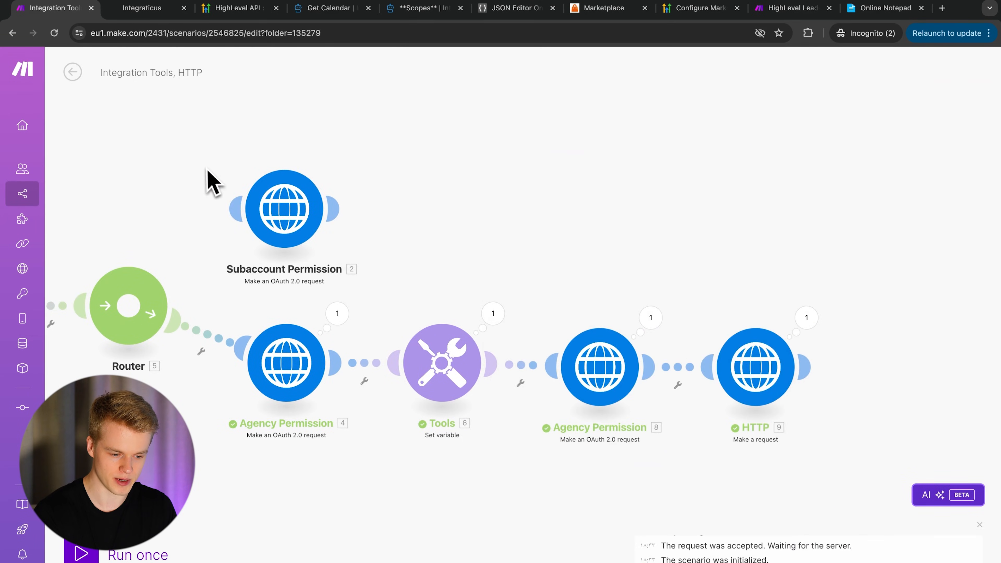
pyautogui.moveTo(224, 205); pyautogui.dragTo(146, 285)
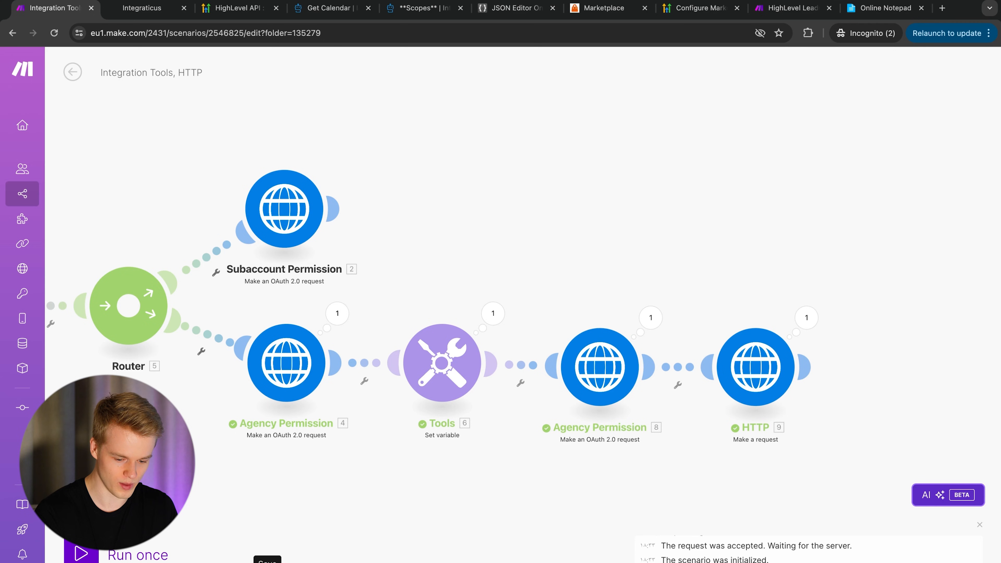
pyautogui.moveTo(187, 514); pyautogui.dragTo(318, 458)
# - Run the scenario again and expand Data > calendar to see the Demo Calendar details
pyautogui.click(104, 552)
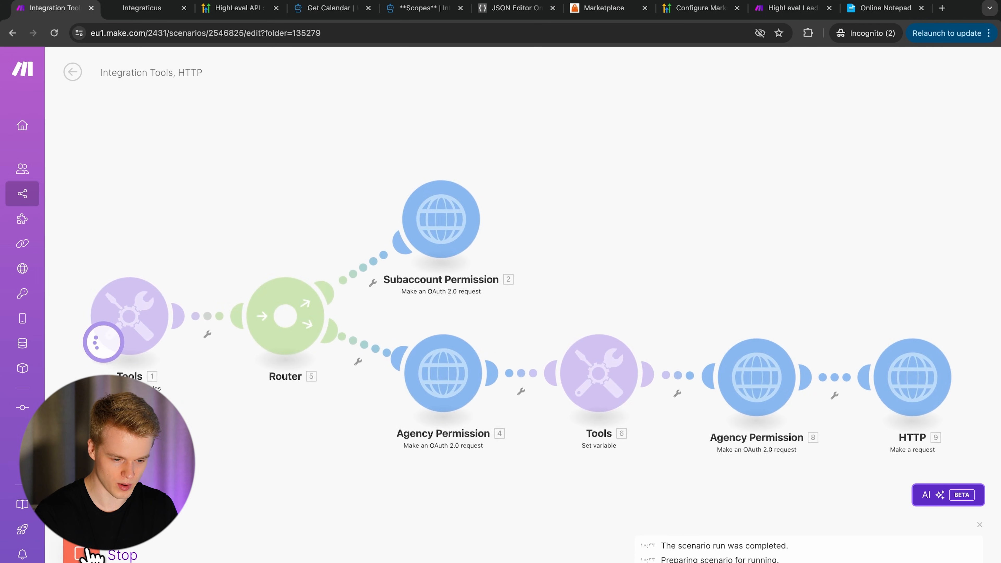
pyautogui.click(494, 176)
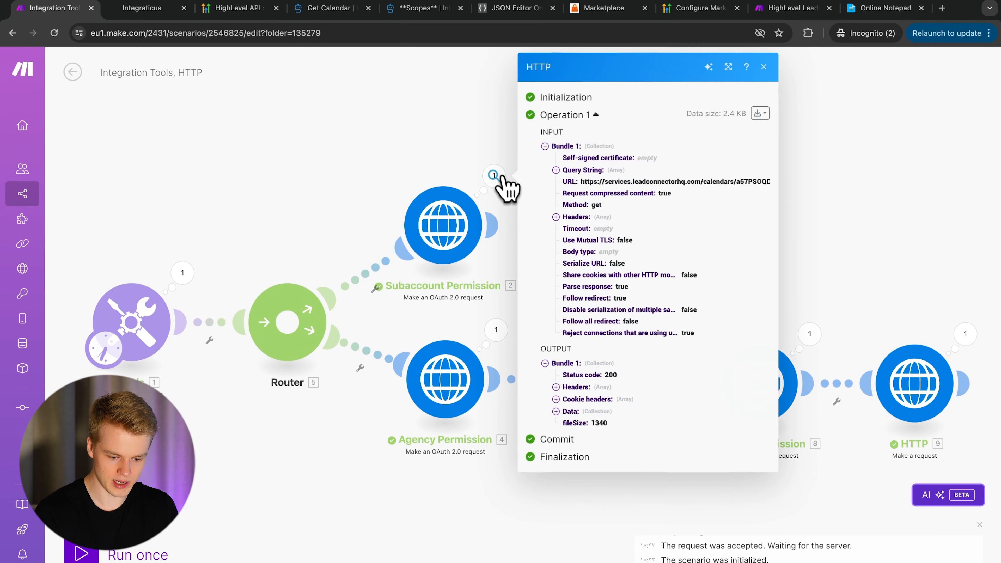
pyautogui.click(556, 411)
pyautogui.click(566, 422)
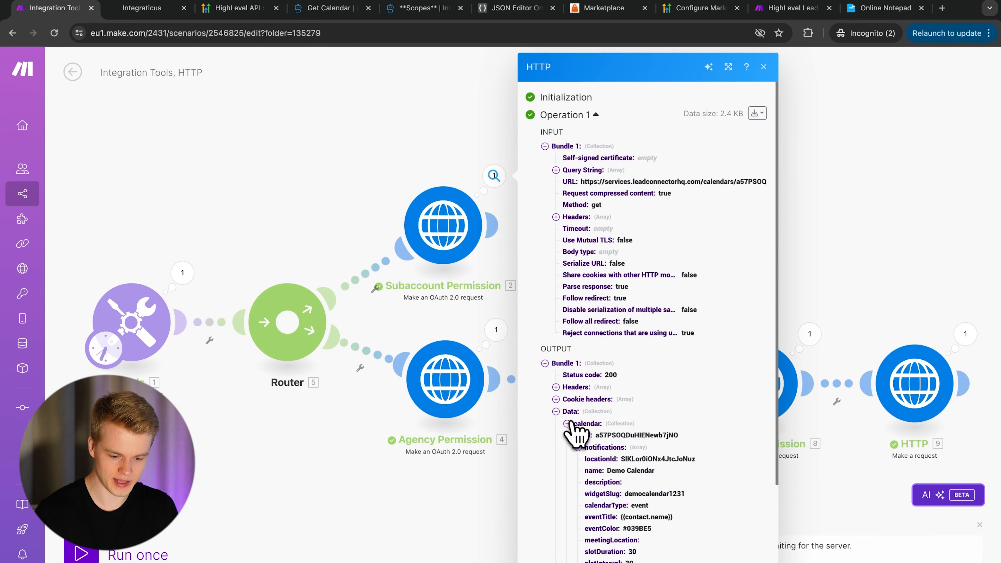
pyautogui.click(792, 346)
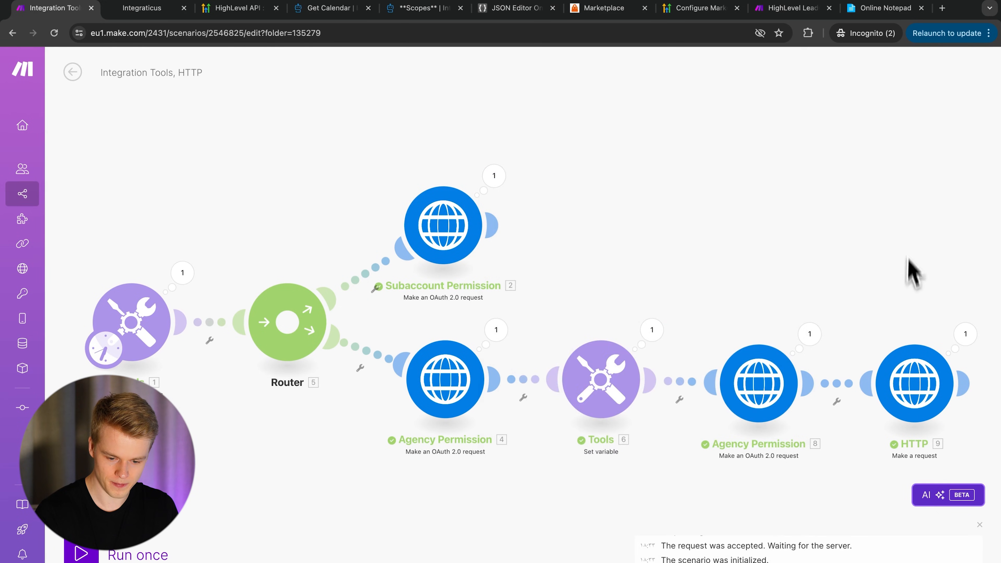
pyautogui.click(965, 332)
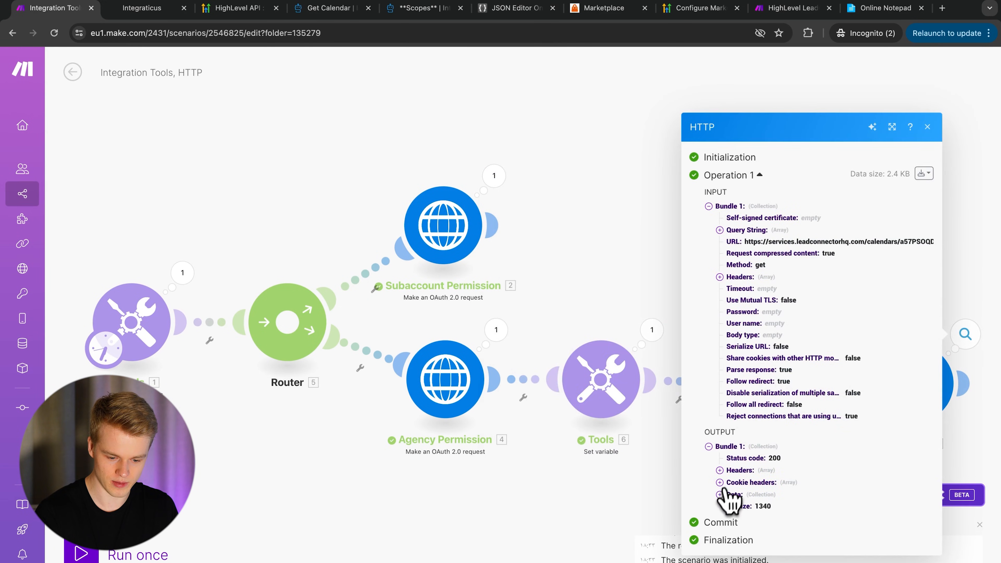
pyautogui.click(720, 495)
pyautogui.click(731, 497)
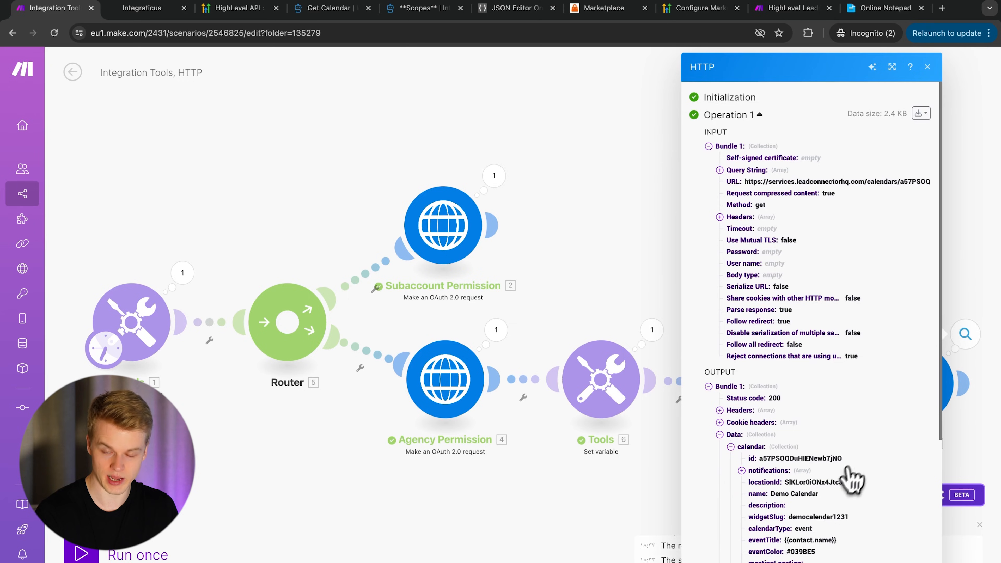
pyautogui.click(651, 327)
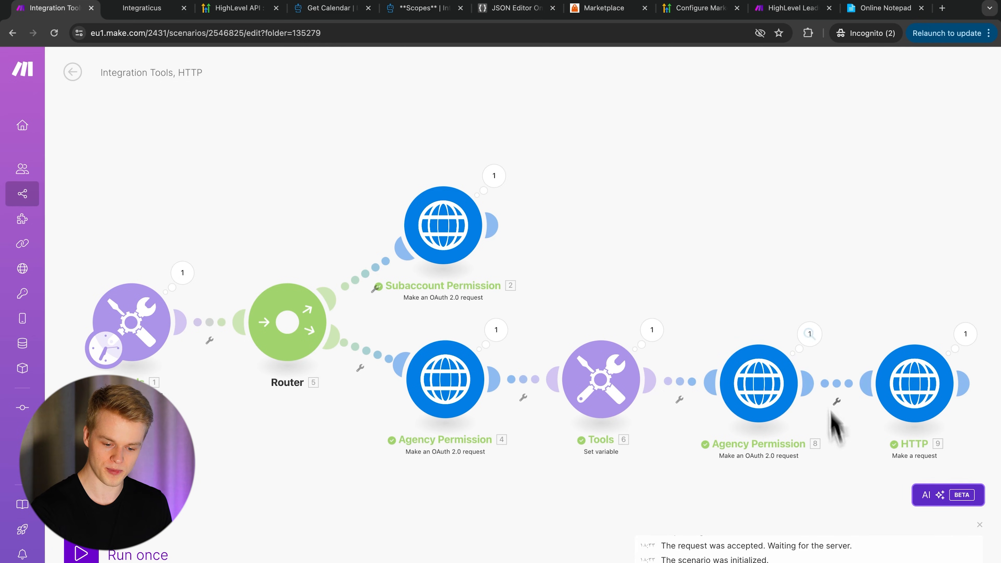
pyautogui.click(809, 335)
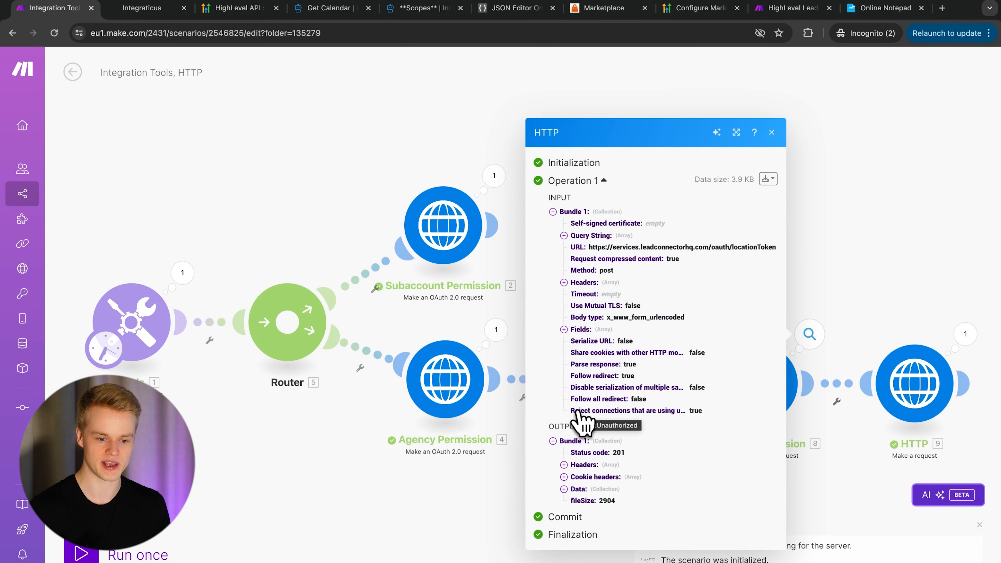
pyautogui.click(277, 143)
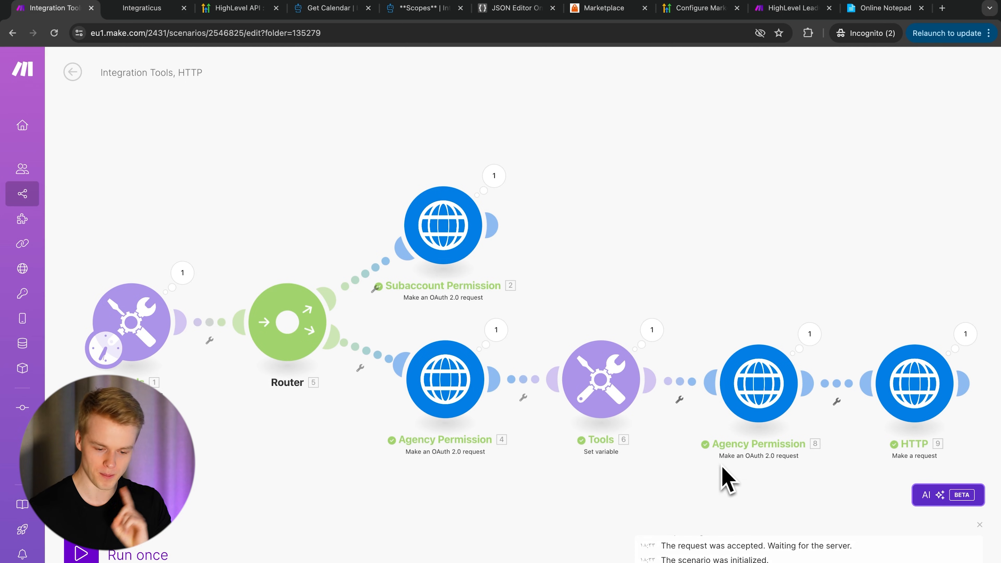
pyautogui.click(753, 407)
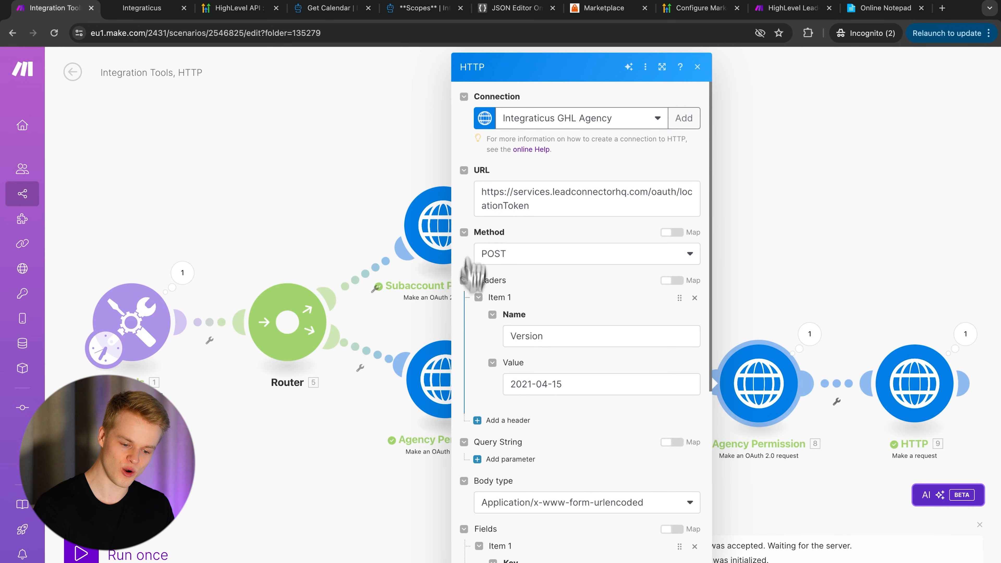
pyautogui.click(333, 8)
pyautogui.scroll(7, 126, 197)
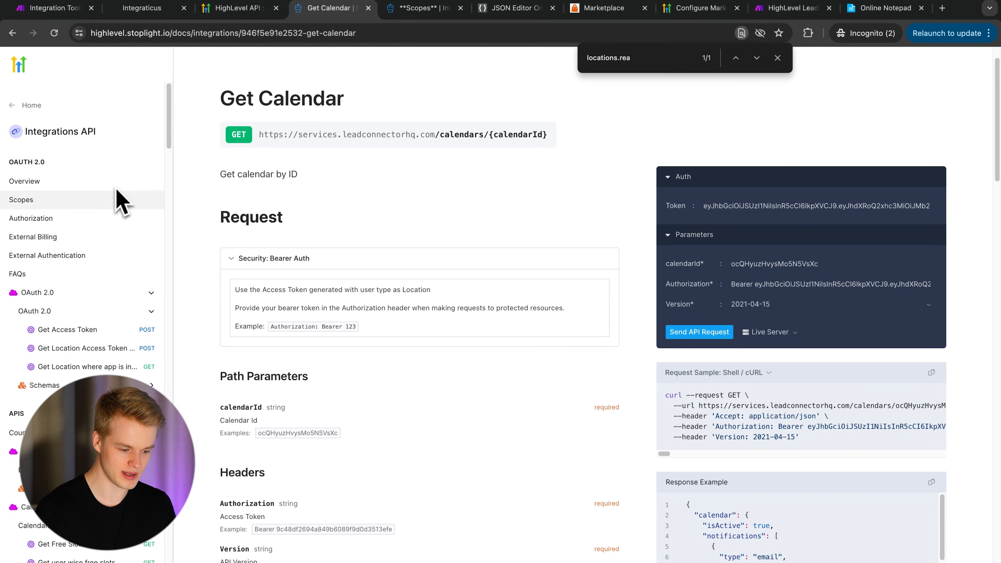
pyautogui.click(71, 353)
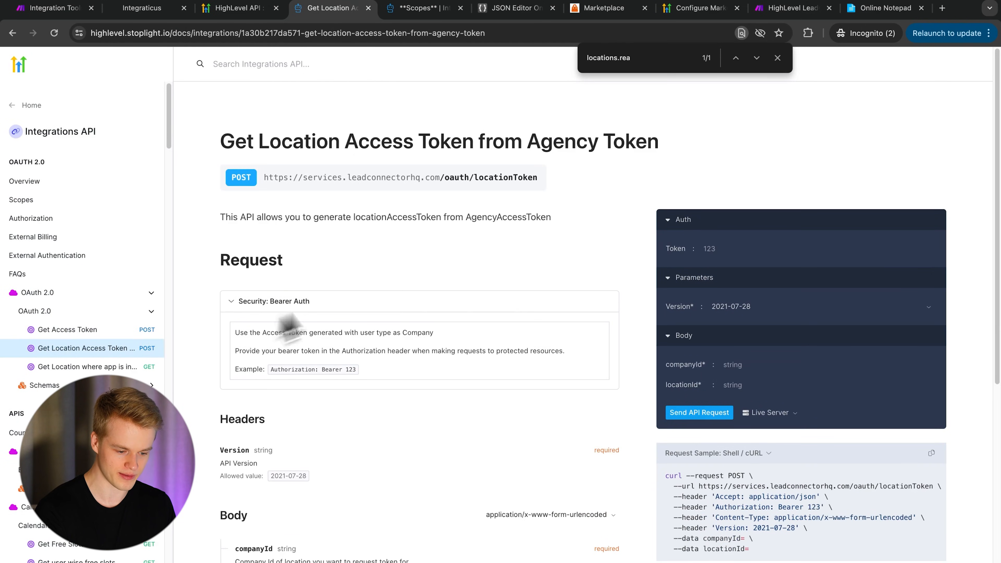
pyautogui.click(74, 14)
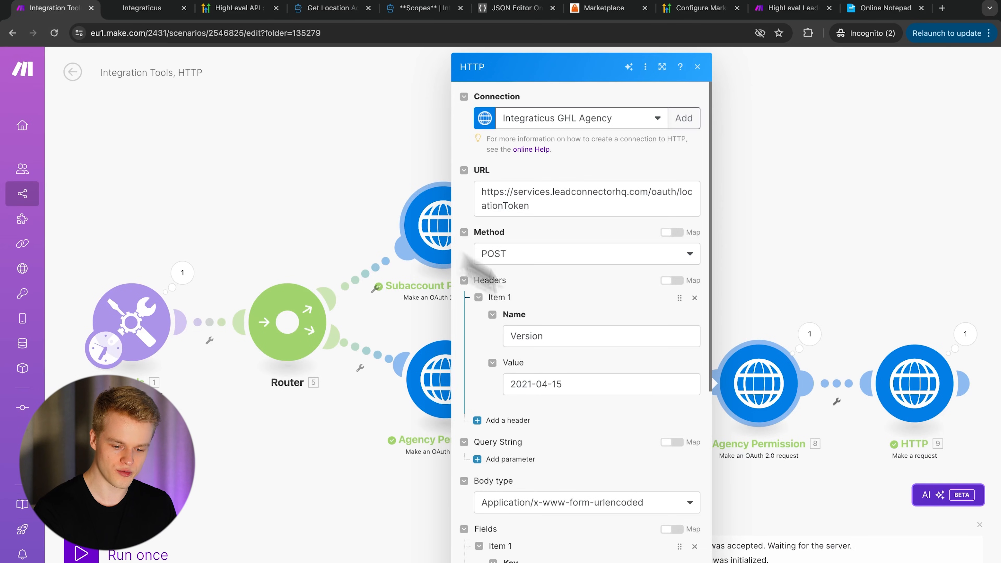
pyautogui.click(788, 310)
pyautogui.click(810, 333)
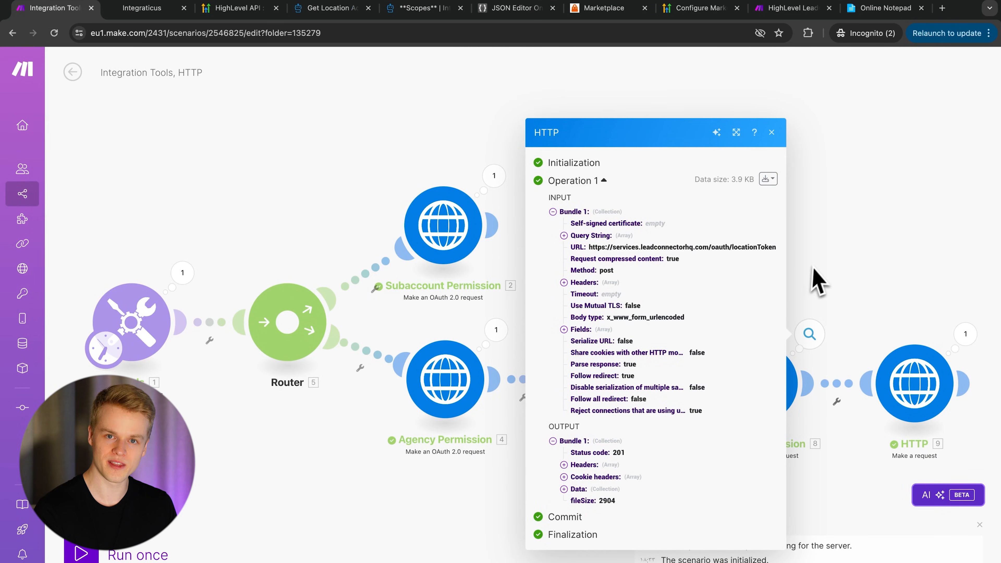
pyautogui.moveTo(833, 273); pyautogui.dragTo(707, 152)
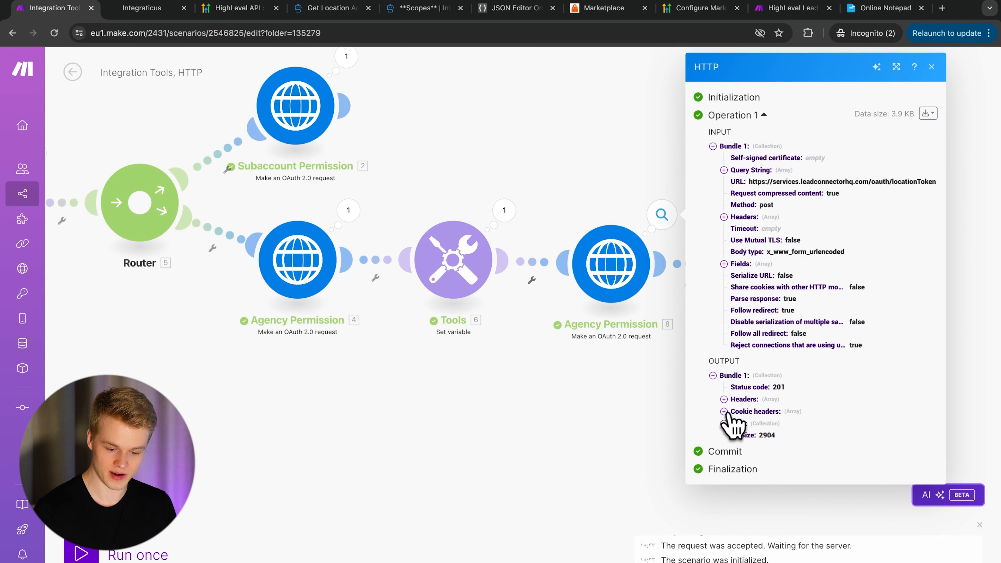
pyautogui.click(724, 423)
pyautogui.click(735, 435)
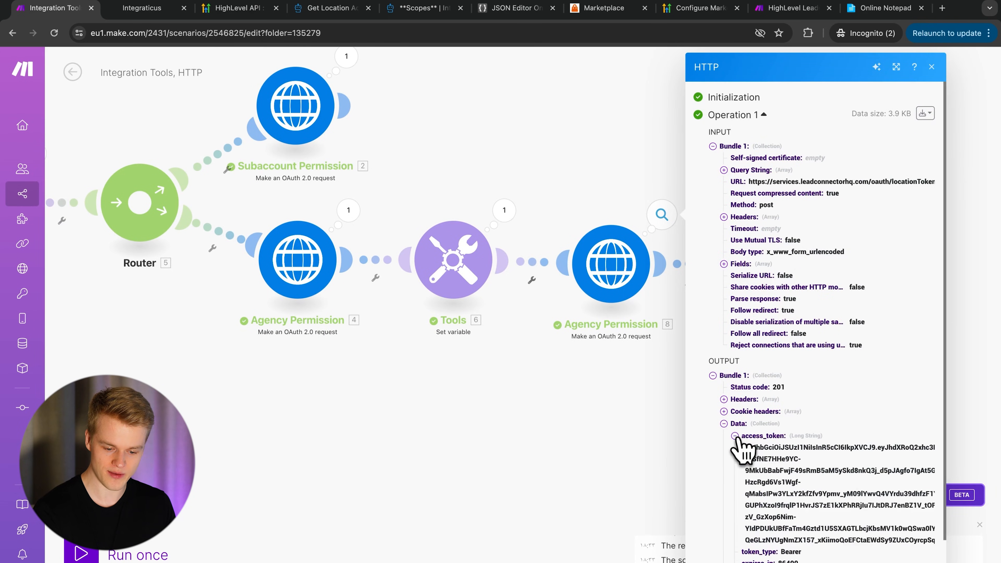
pyautogui.scroll(-2, 772, 493)
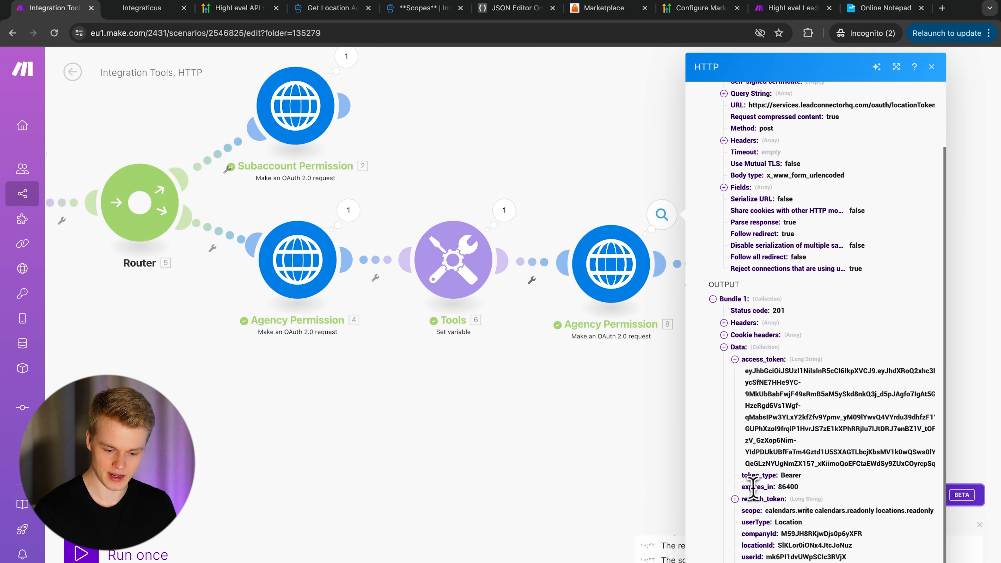
pyautogui.moveTo(799, 488); pyautogui.dragTo(777, 489)
pyautogui.click(801, 505)
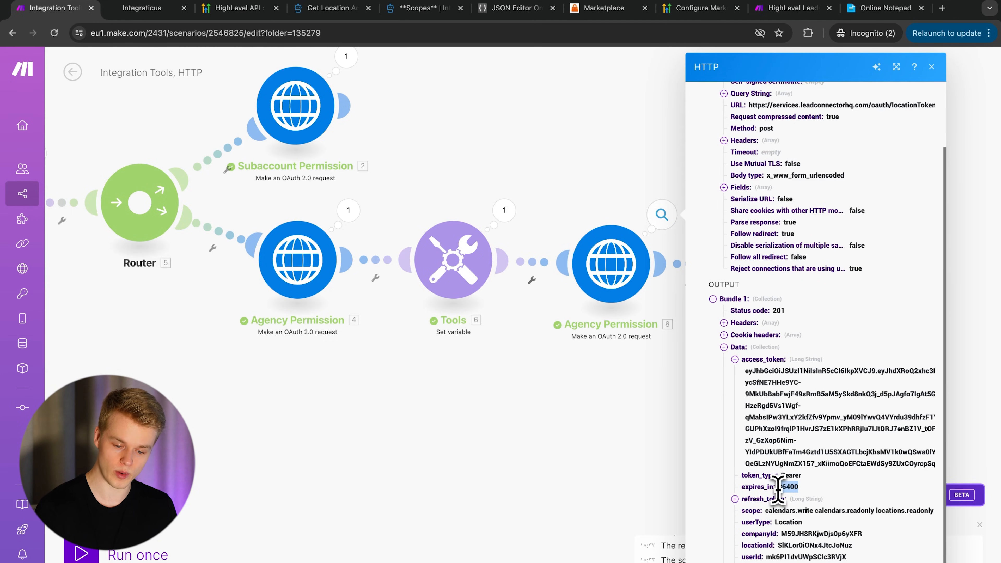
pyautogui.click(786, 488)
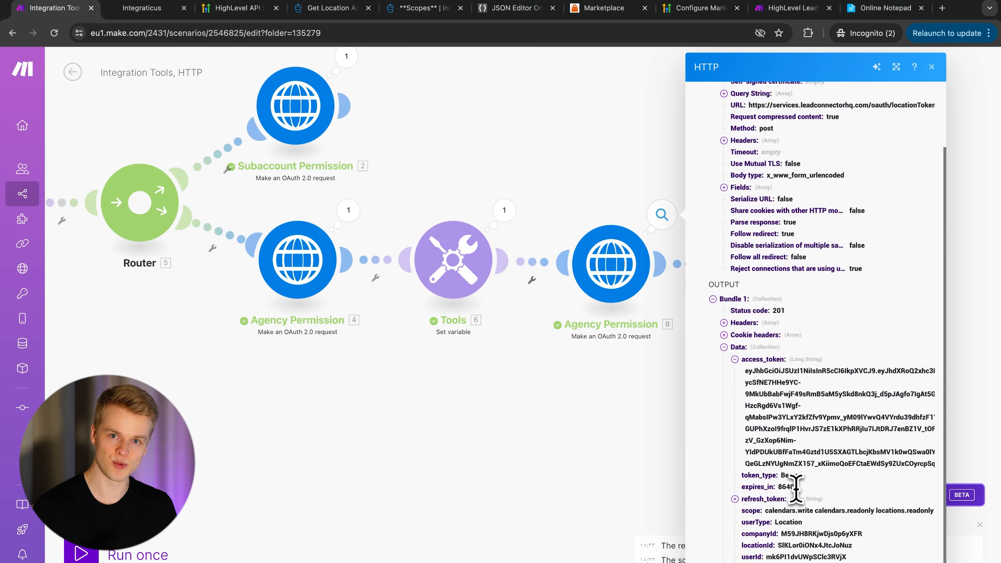
pyautogui.click(619, 150)
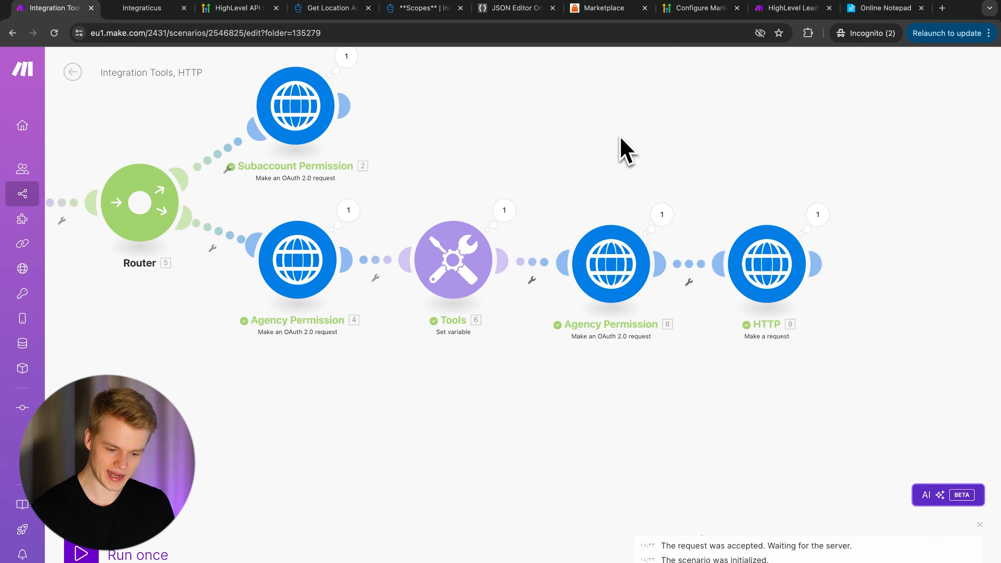
pyautogui.click(630, 289)
pyautogui.click(630, 185)
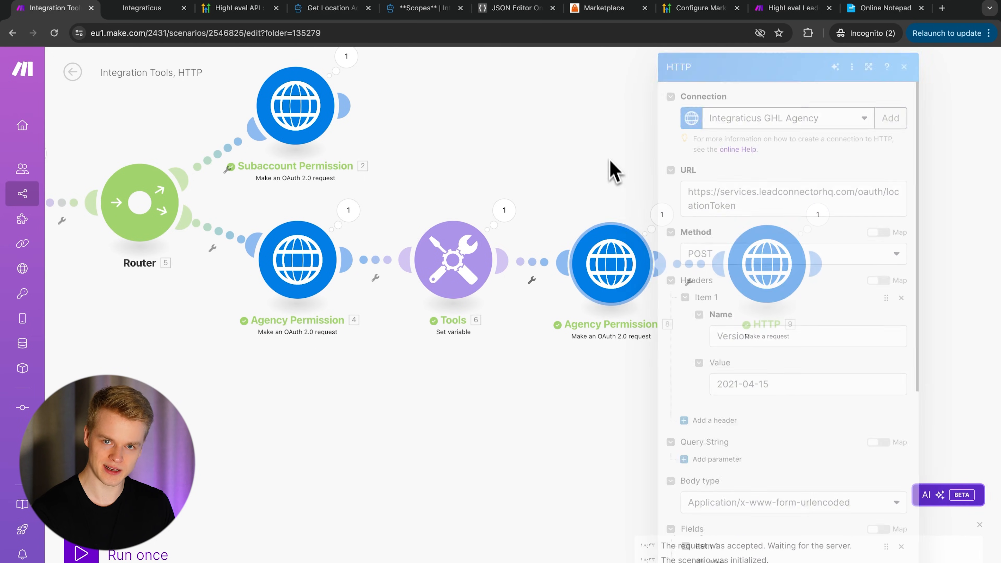
pyautogui.click(662, 214)
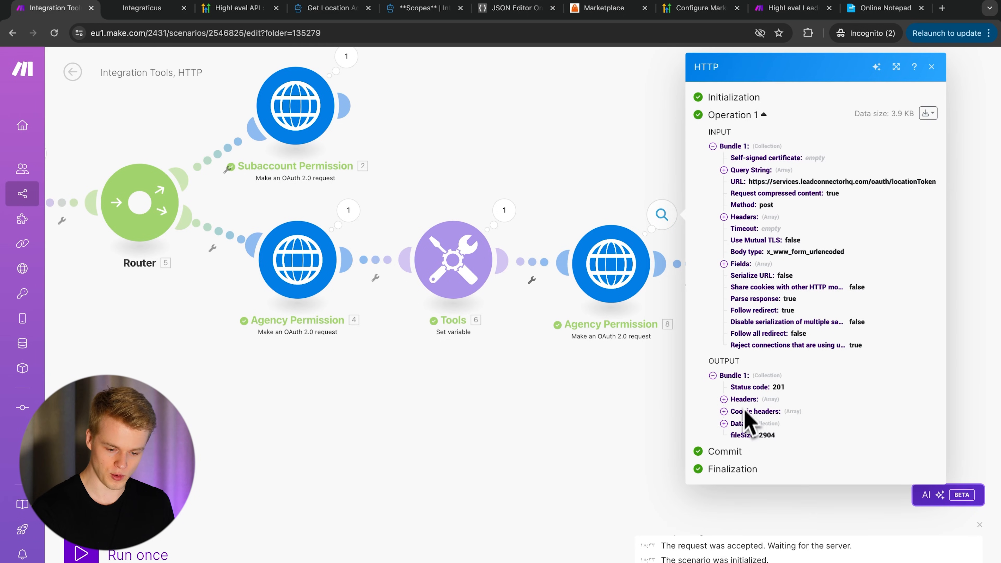
pyautogui.click(724, 423)
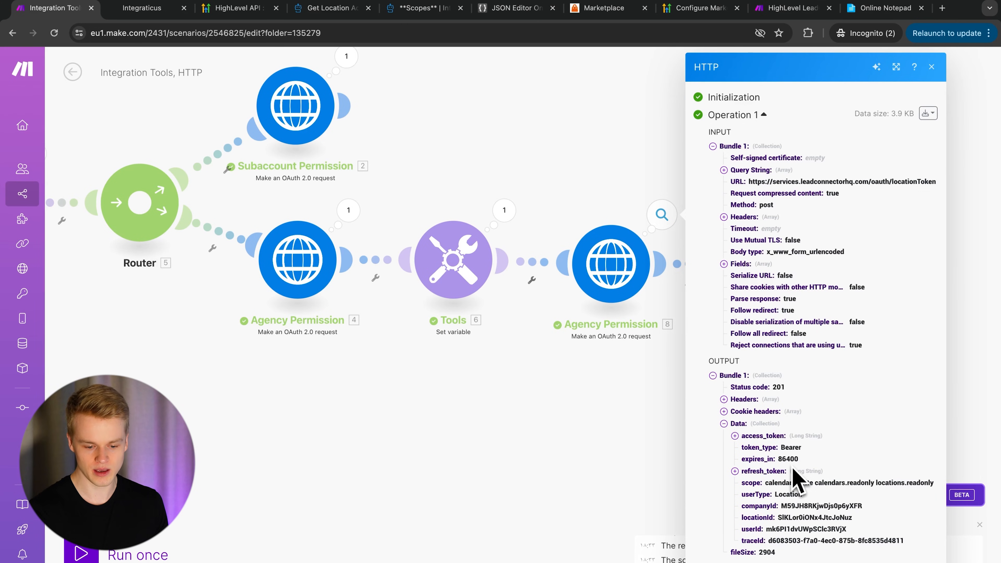
pyautogui.click(735, 436)
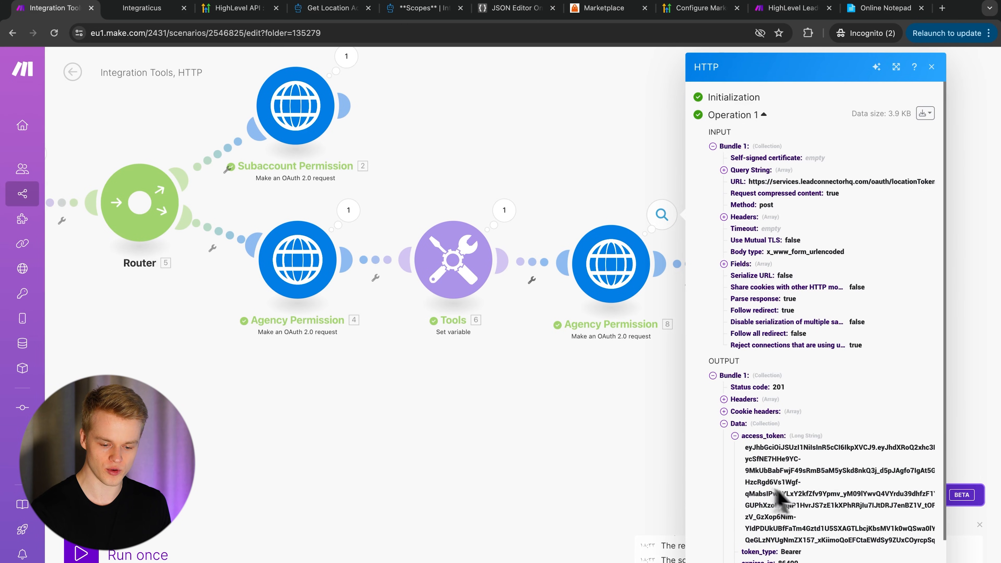
pyautogui.scroll(-1, 768, 508)
pyautogui.scroll(-1, 768, 512)
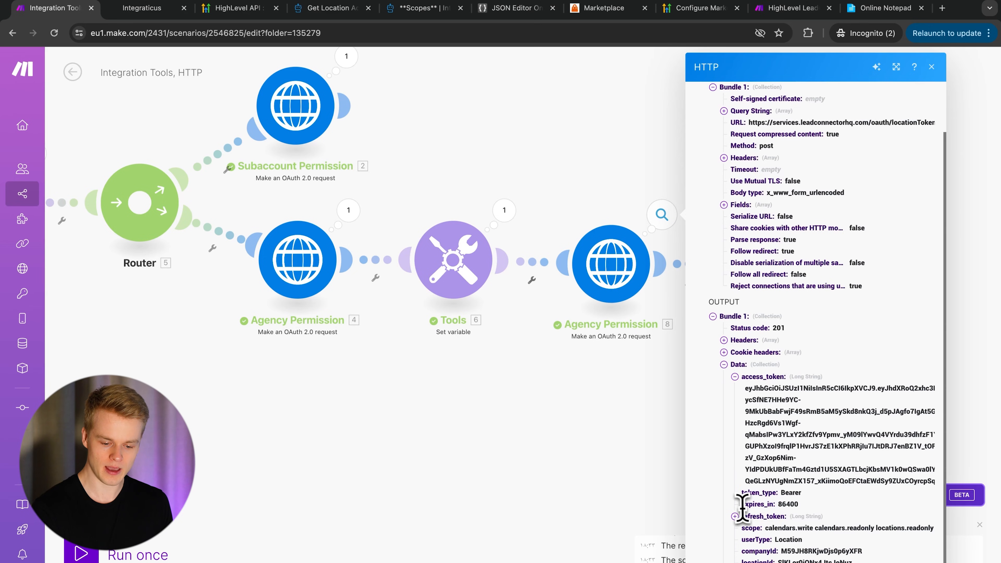
pyautogui.moveTo(742, 504); pyautogui.dragTo(800, 506)
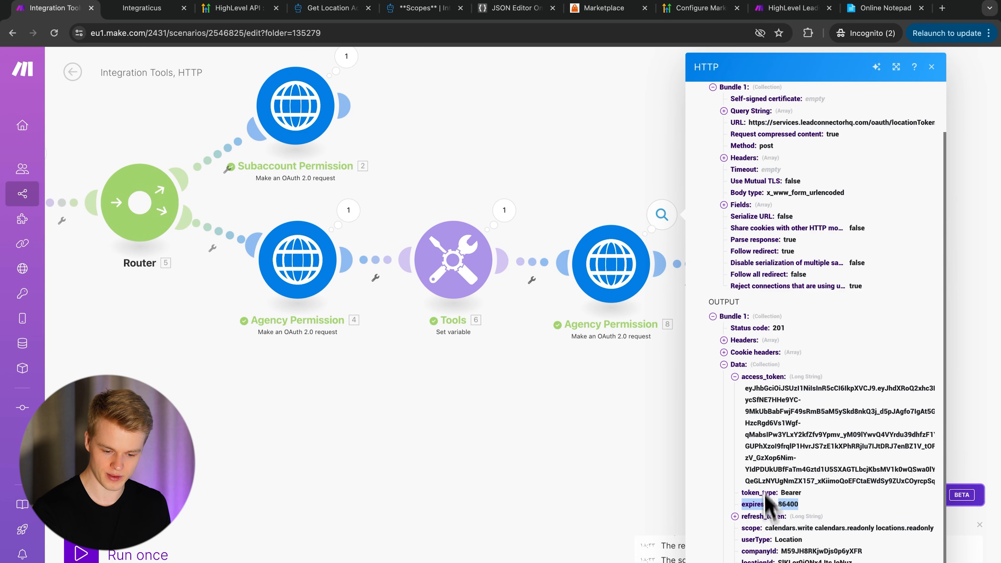
pyautogui.click(734, 516)
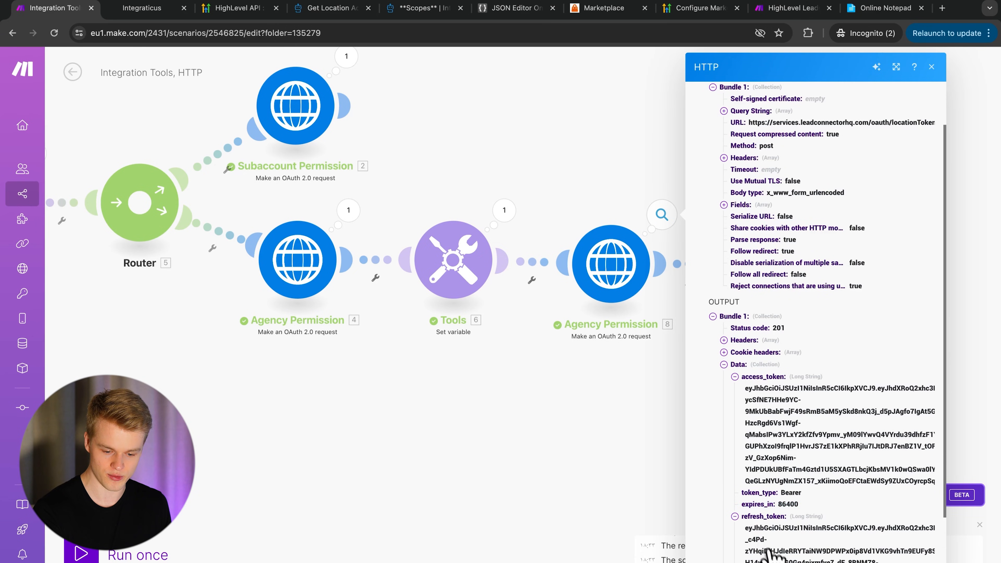
pyautogui.scroll(-1, 772, 554)
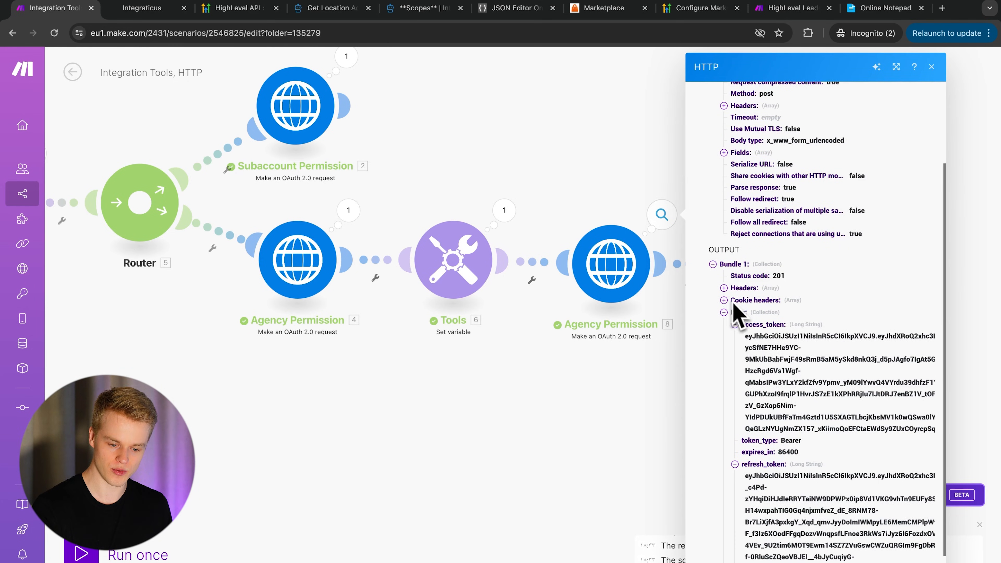
pyautogui.click(555, 405)
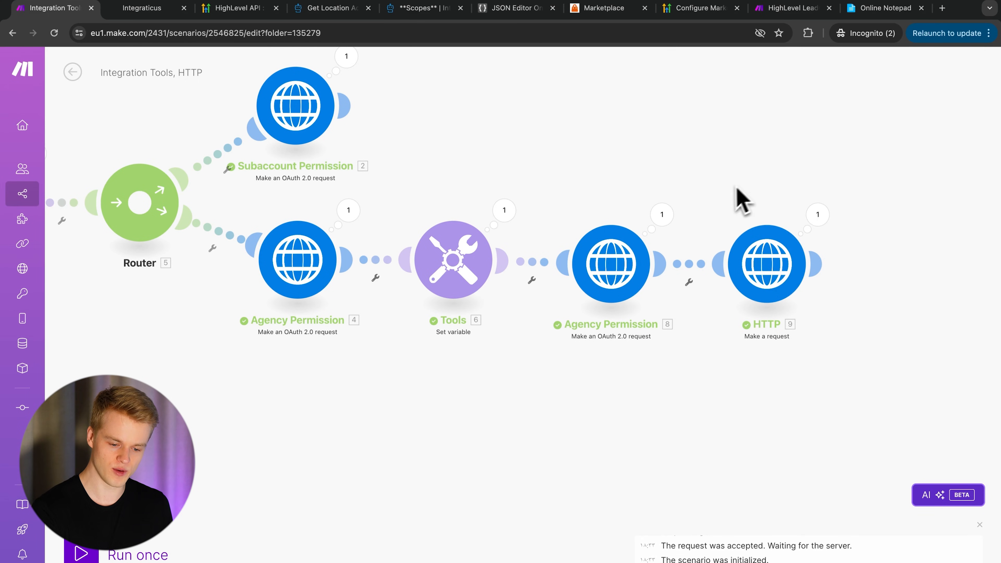
pyautogui.click(661, 217)
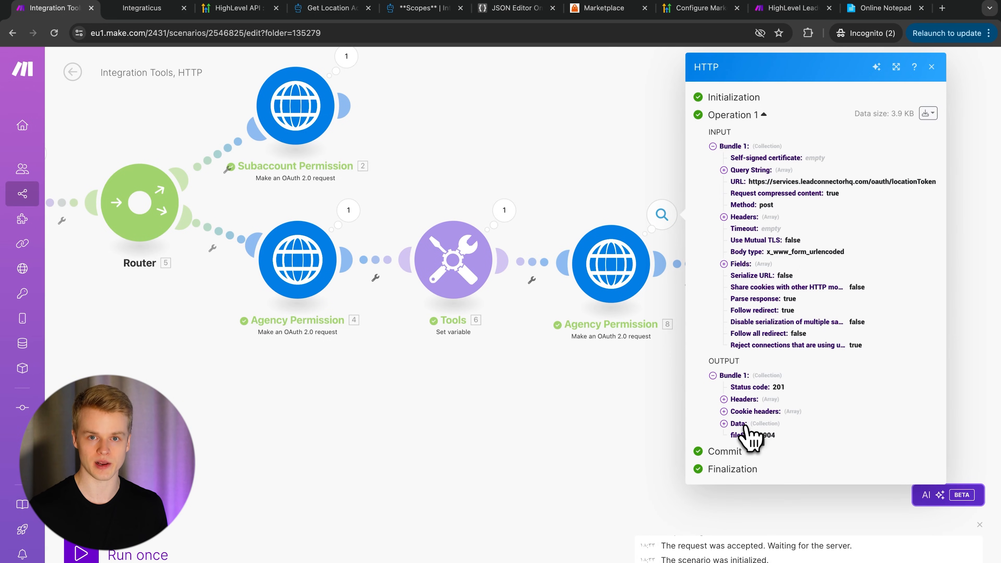
pyautogui.click(746, 425)
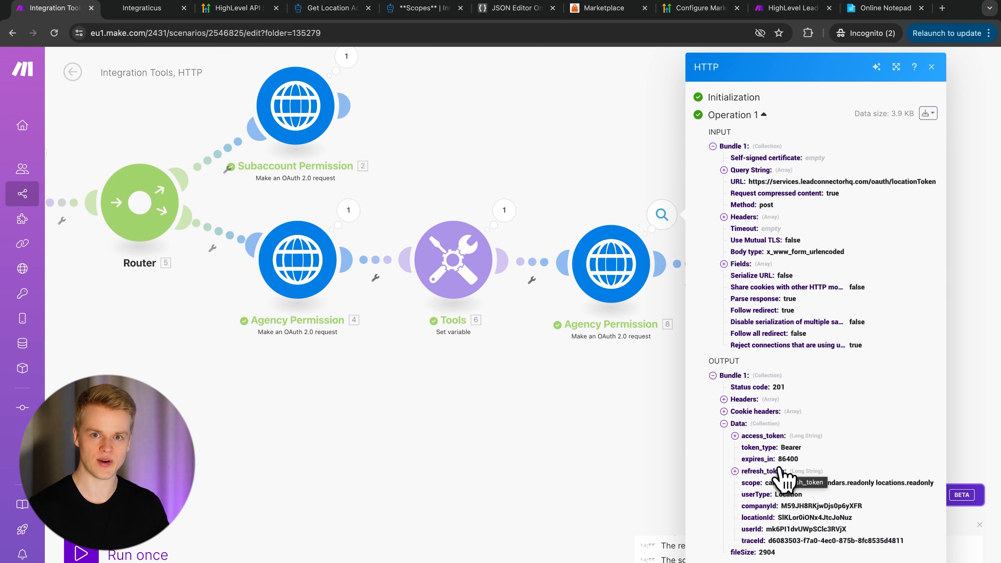
pyautogui.click(558, 132)
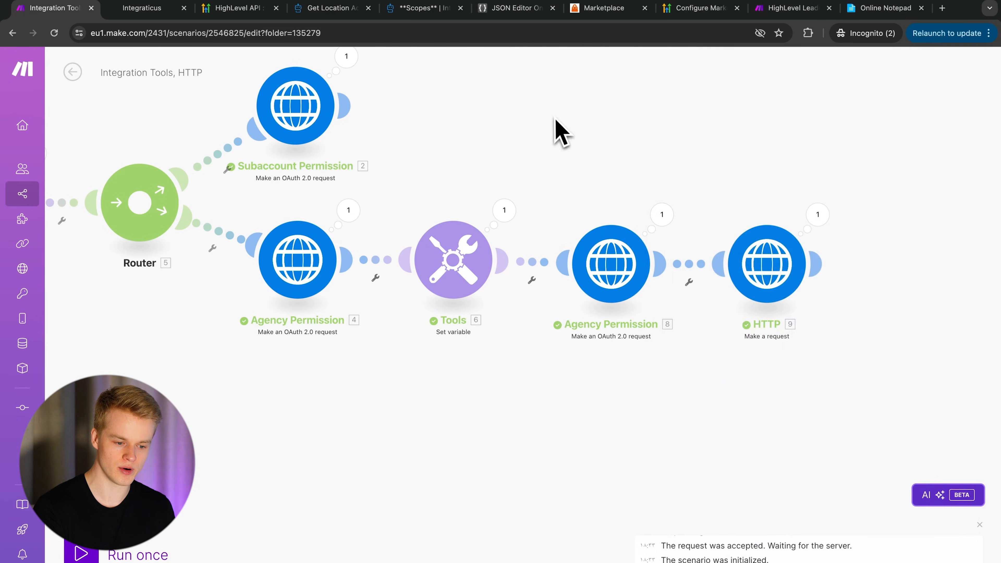
pyautogui.click(335, 8)
pyautogui.scroll(-15, 83, 337)
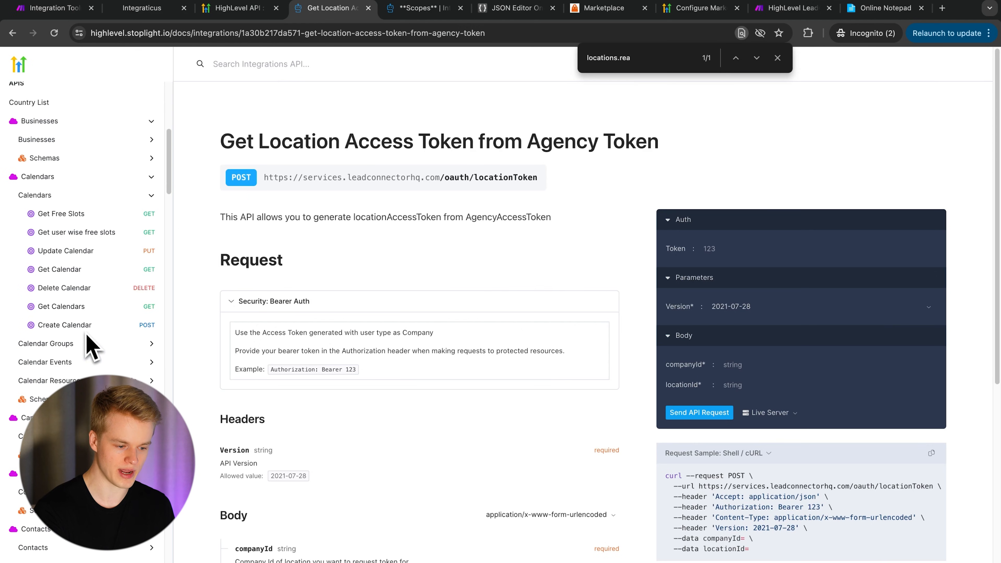
pyautogui.scroll(-15, 71, 337)
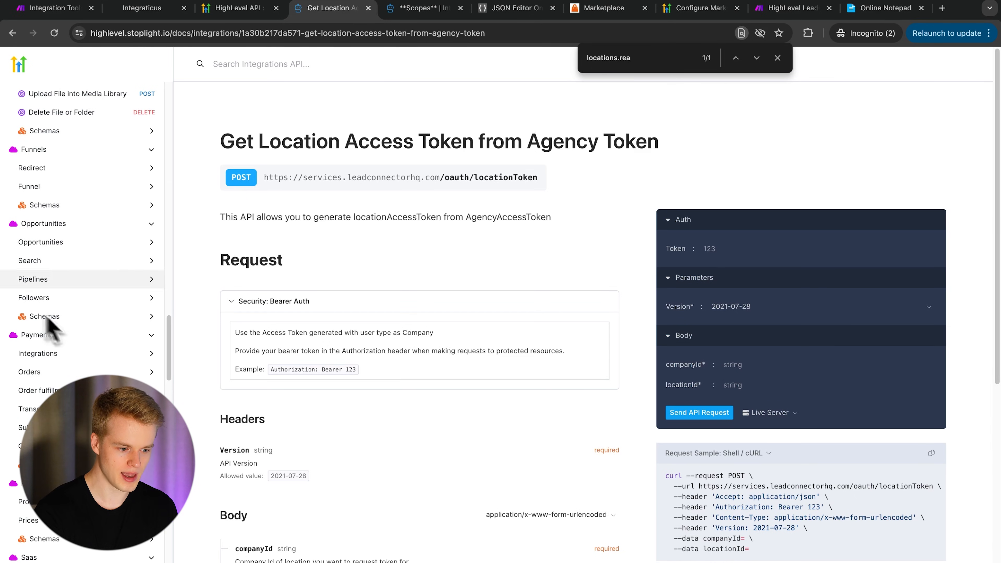
pyautogui.click(55, 9)
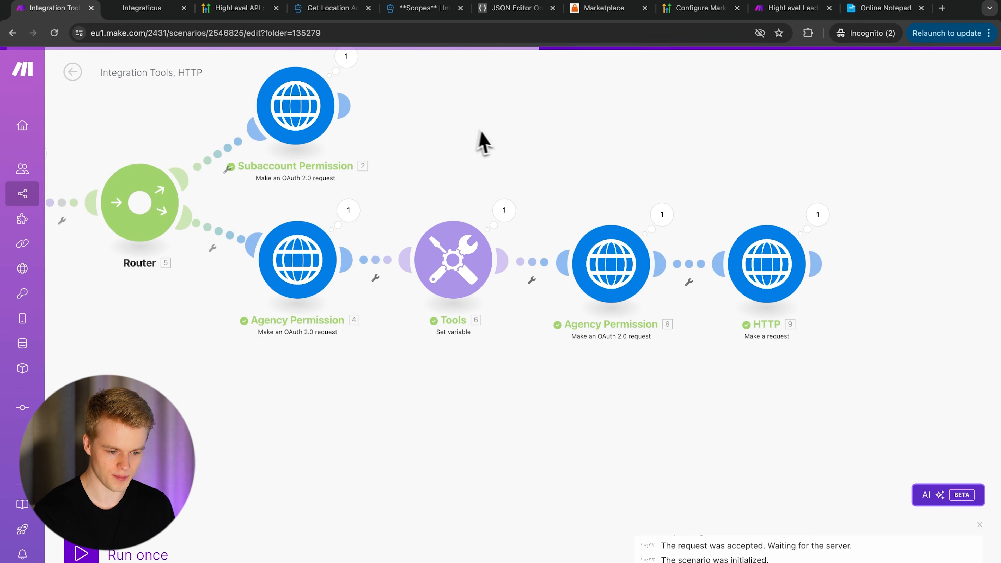
# - Add a HighLevel LeadConnector Make an API Call module on a new Router branch, searching 'highle'
pyautogui.click(327, 214)
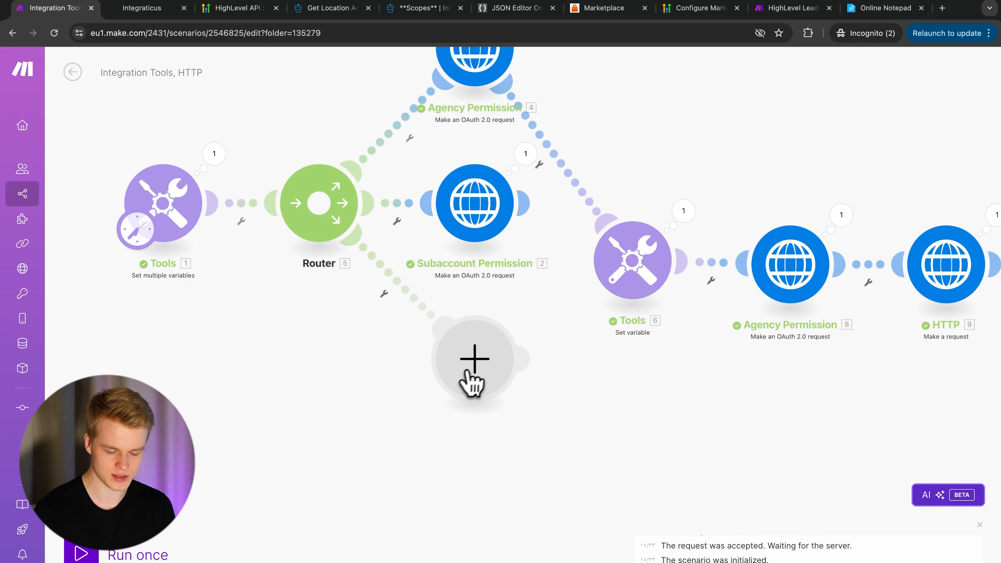
pyautogui.click(472, 378)
pyautogui.write('gohigh')
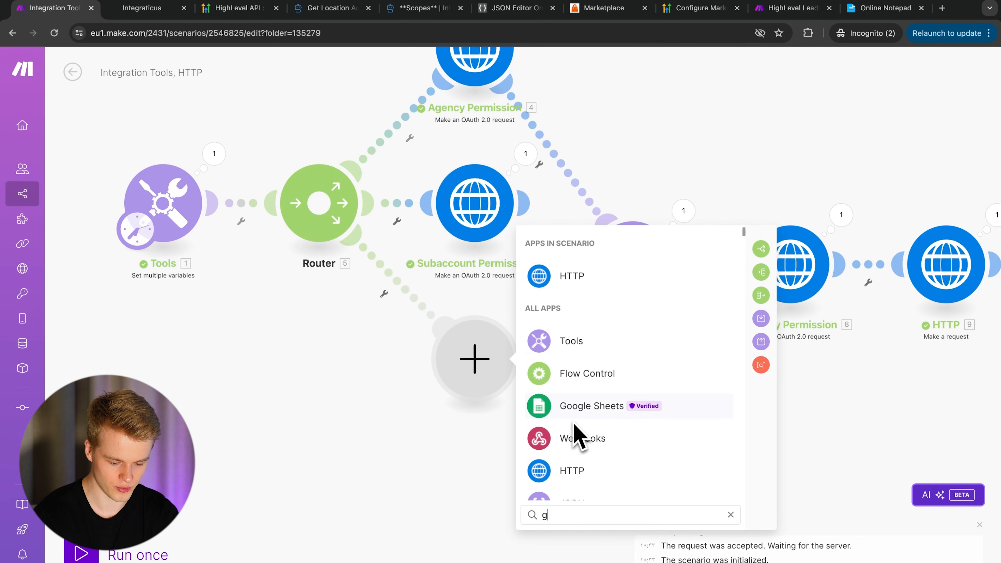
pyautogui.press('BackSpace')
pyautogui.press('BackSpace')
pyautogui.press('BackSpace')
pyautogui.press('BackSpace')
pyautogui.press('BackSpace')
pyautogui.press('BackSpace')
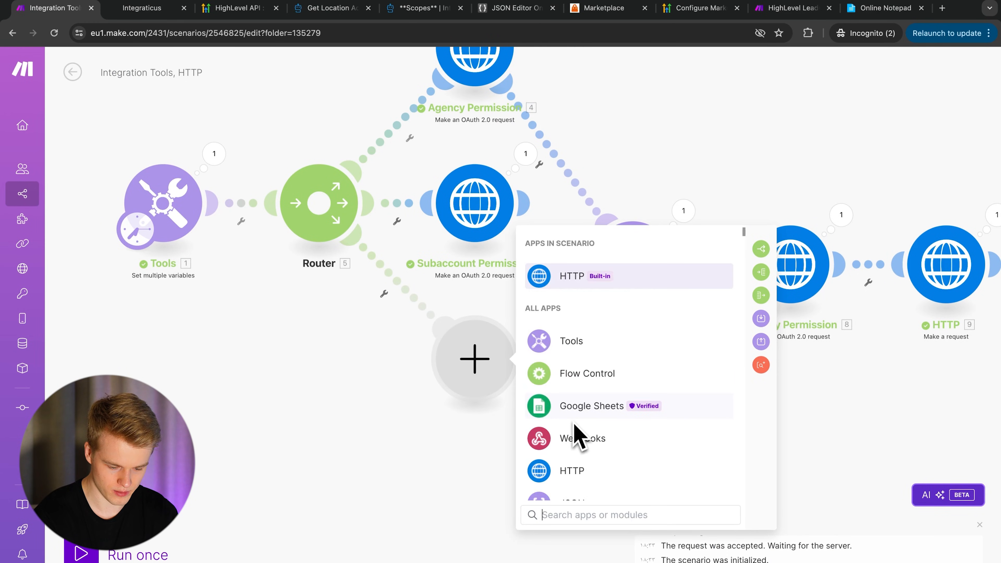
pyautogui.write('highle')
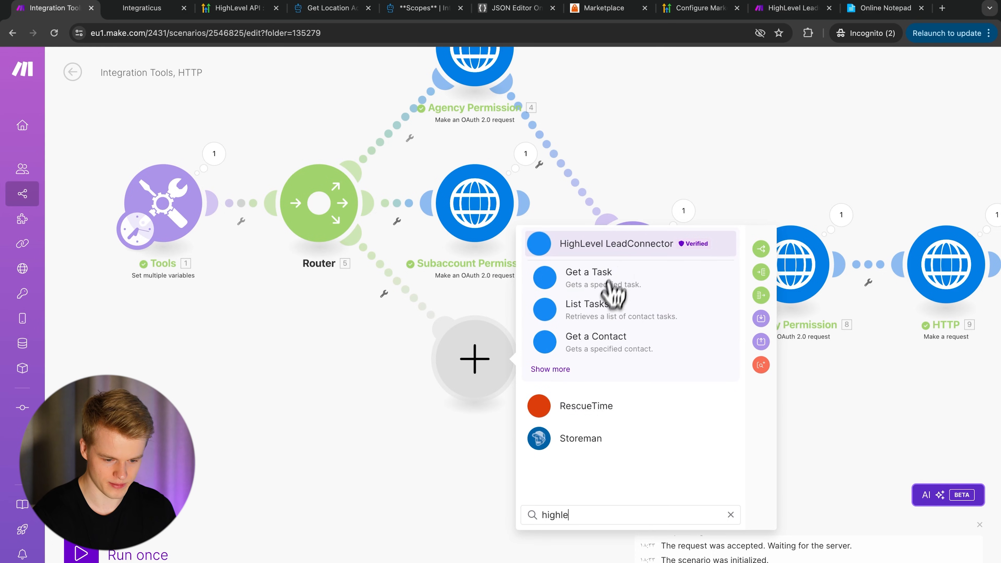
pyautogui.click(617, 245)
pyautogui.scroll(-10, 560, 457)
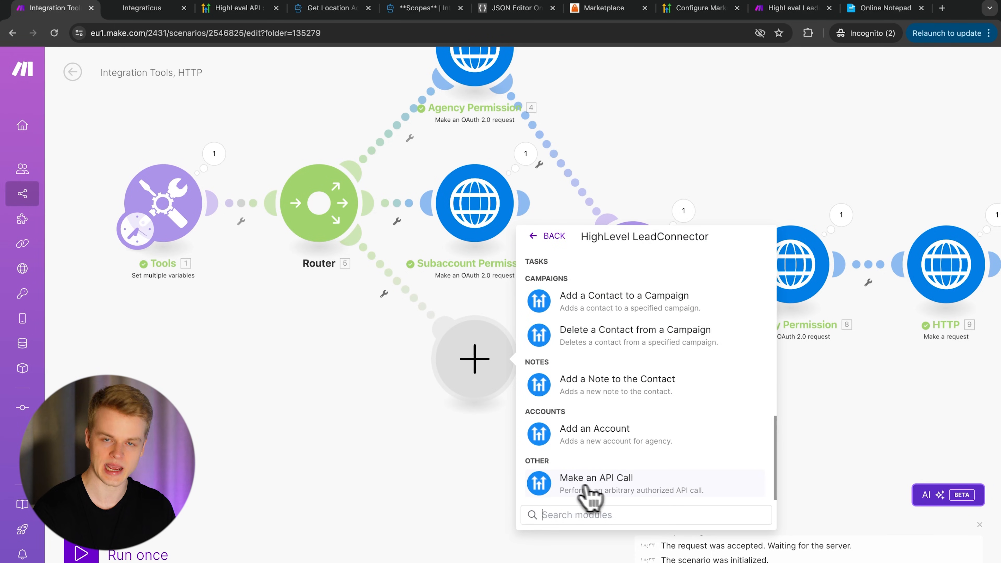
pyautogui.click(614, 499)
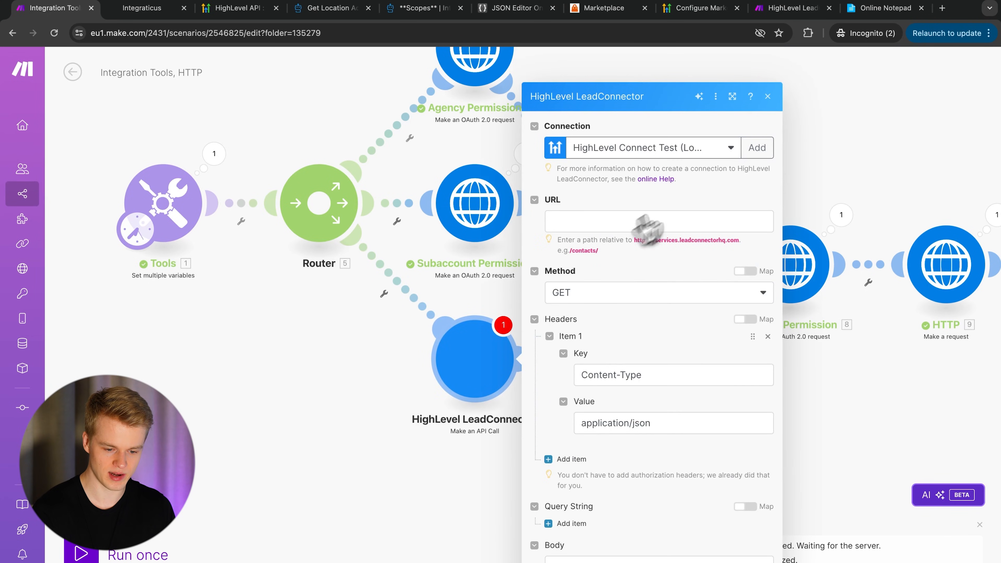
# - Start a new connection for it with type Highlevel Location OAuth 2.0
pyautogui.click(666, 156)
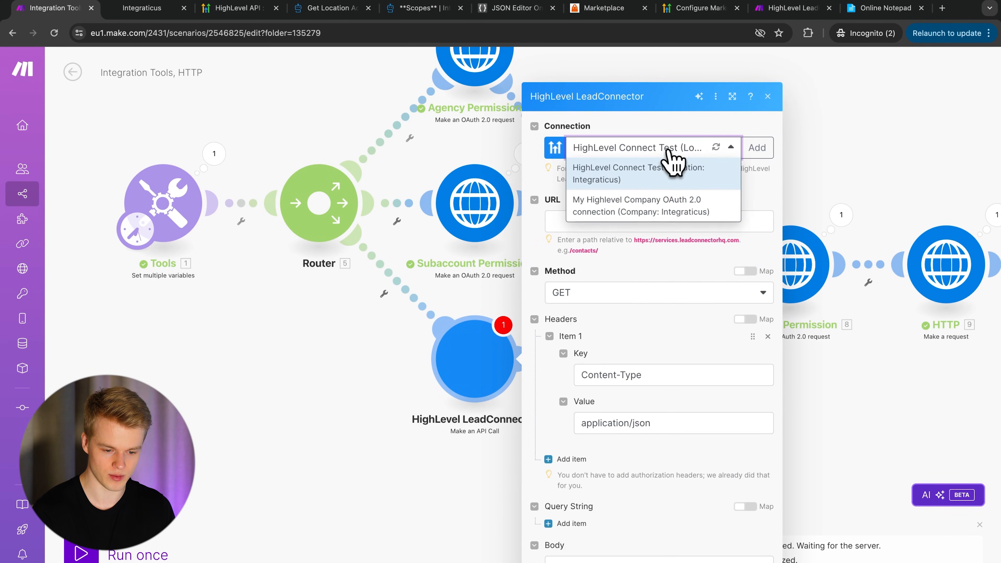
pyautogui.click(660, 127)
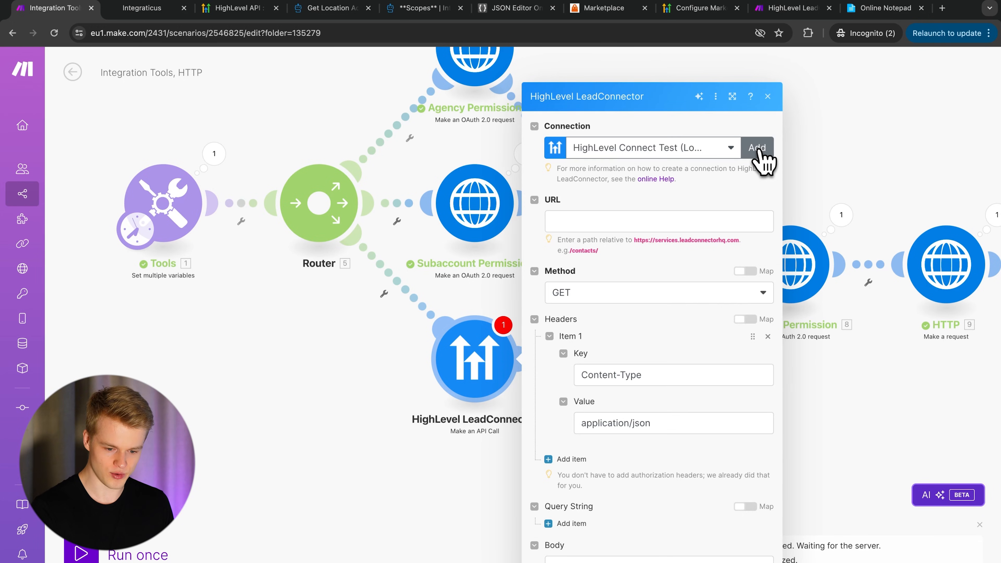
pyautogui.click(758, 148)
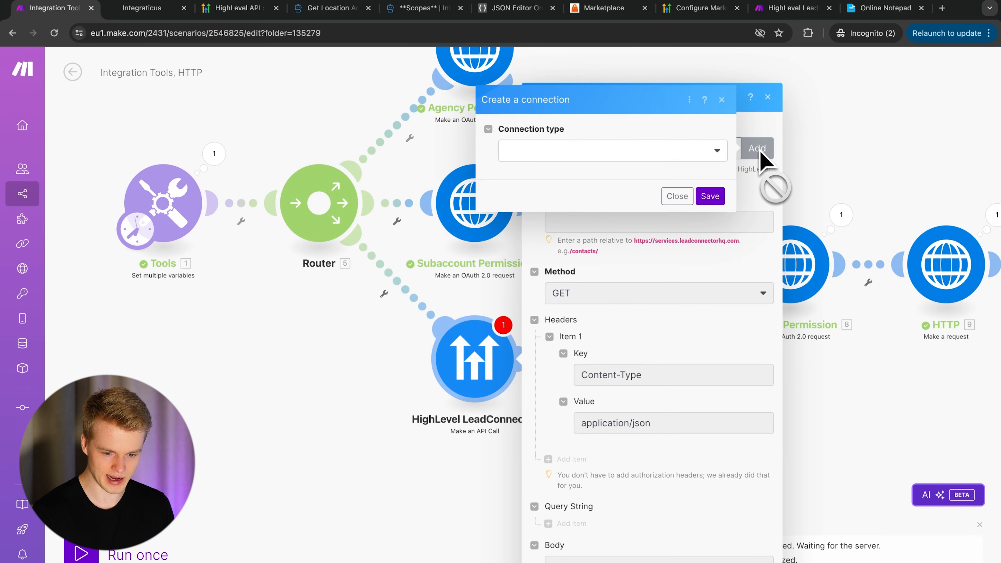
pyautogui.click(555, 152)
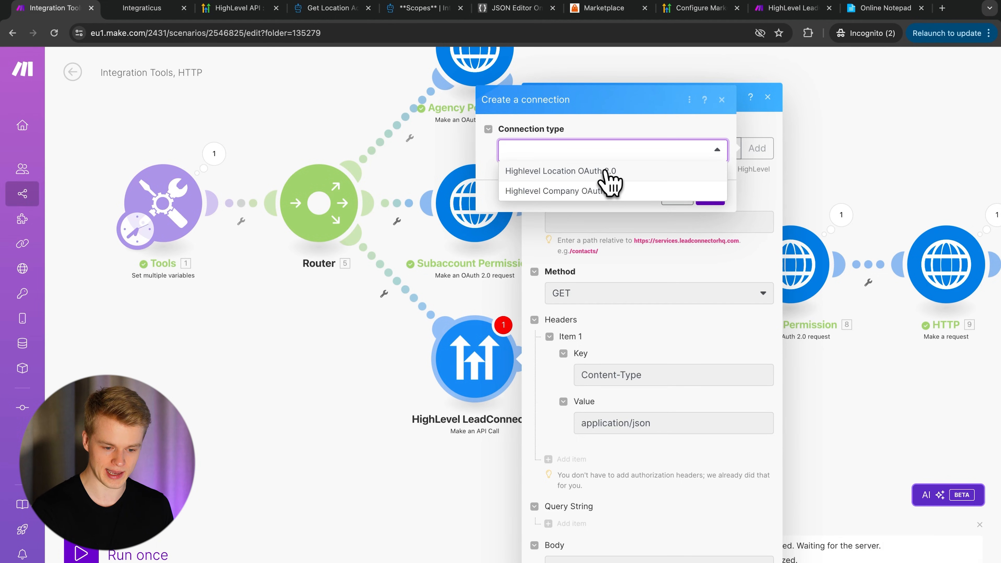
pyautogui.click(581, 174)
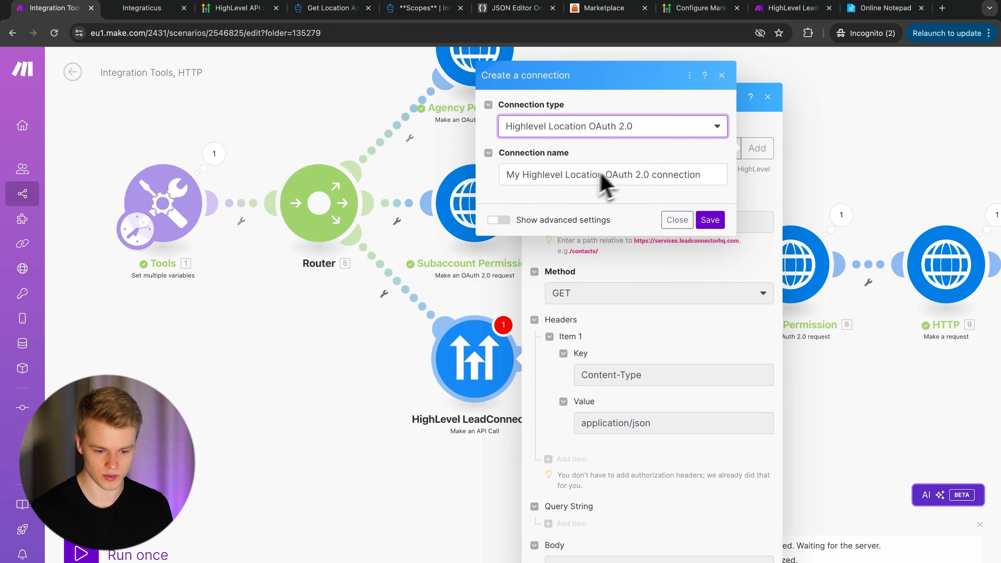
# - Save the connection to reach HighLevel's account selection page and select its full authorization URL
pyautogui.click(709, 220)
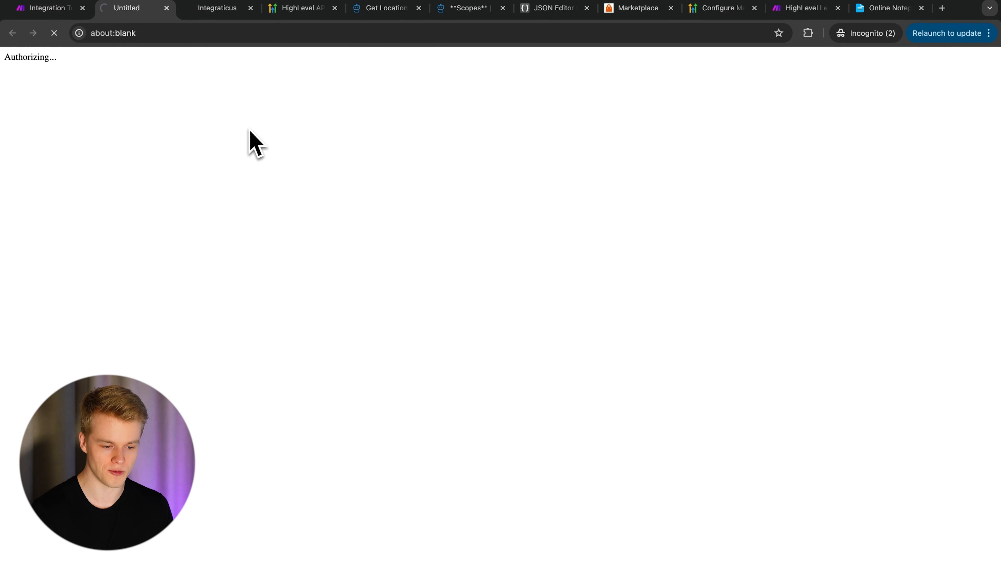
pyautogui.moveTo(716, 32); pyautogui.dragTo(808, 35)
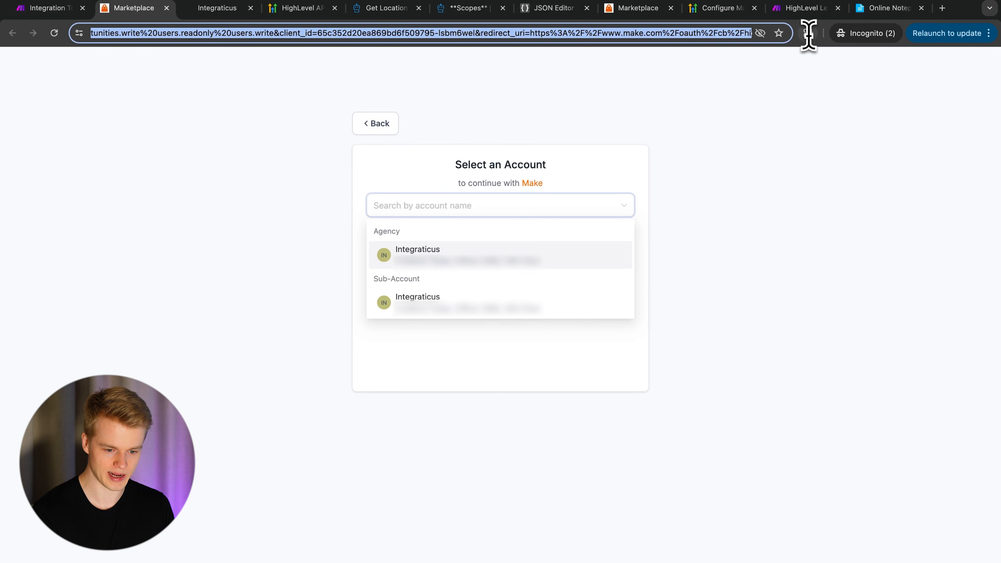
pyautogui.click(568, 72)
pyautogui.moveTo(705, 32); pyautogui.dragTo(853, 35)
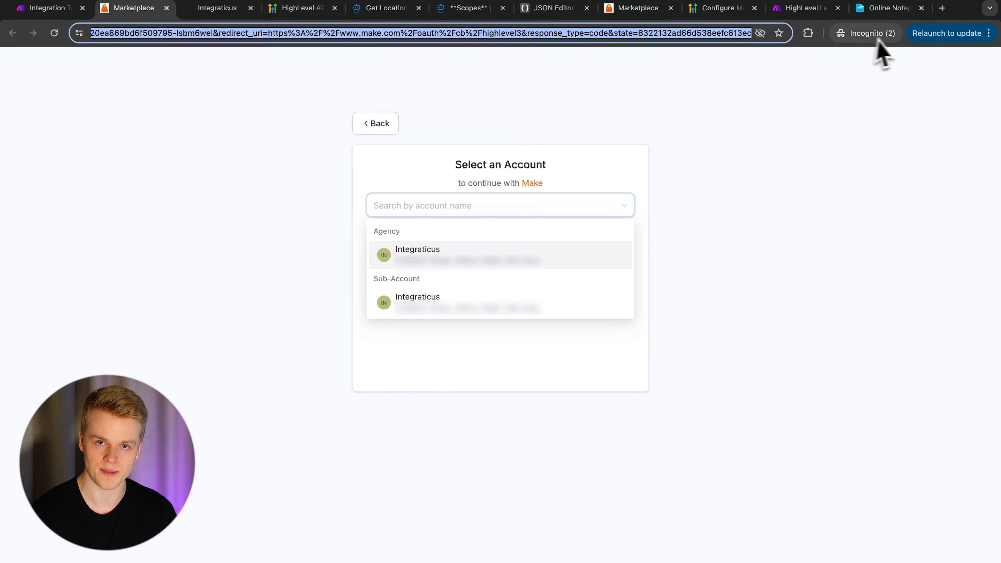
pyautogui.click(941, 14)
# - Parse the authorization URL in FreeFormatter's online URL parser and review its requested scopes
pyautogui.write('url parser online')
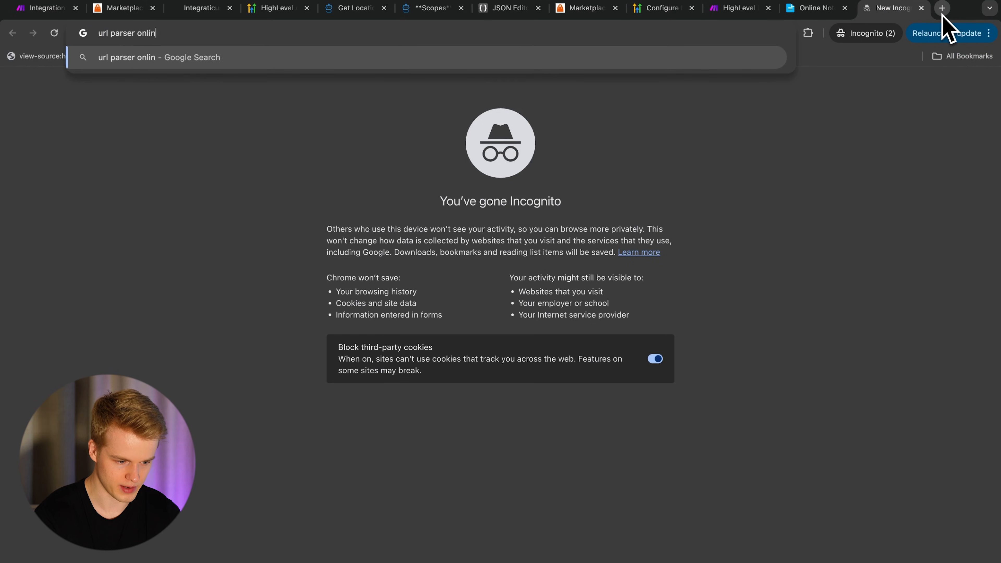
pyautogui.press('Return')
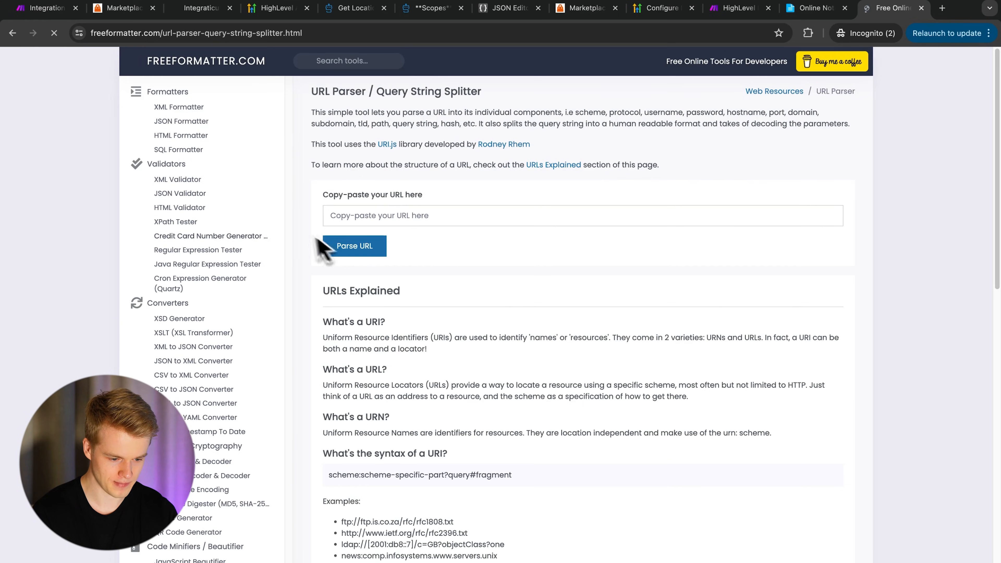
pyautogui.click(365, 216)
pyautogui.hotkey('ctrl', 'v')
pyautogui.click(354, 249)
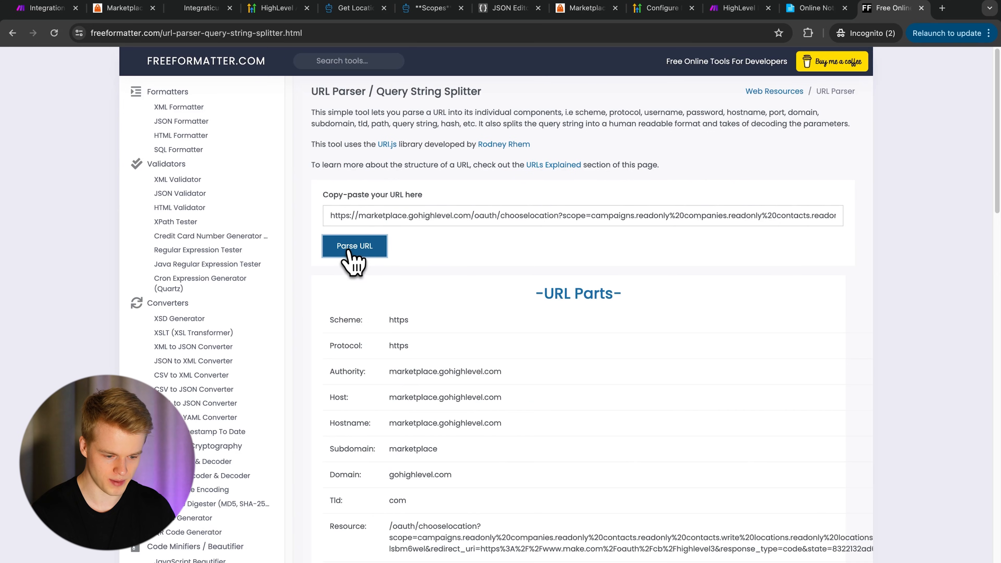
pyautogui.scroll(-4, 453, 394)
pyautogui.scroll(-5, 453, 394)
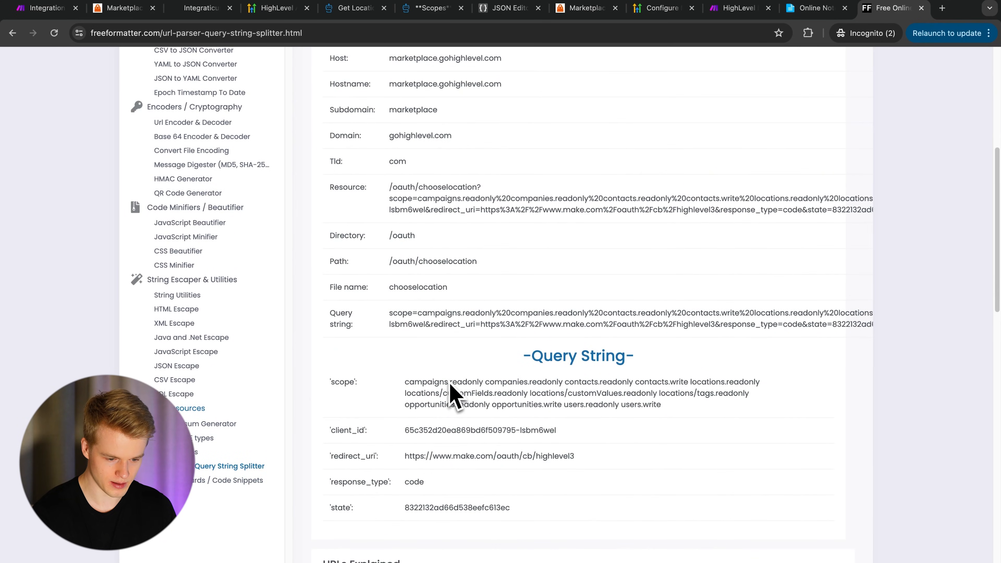
pyautogui.moveTo(401, 388); pyautogui.dragTo(687, 421)
pyautogui.click(692, 431)
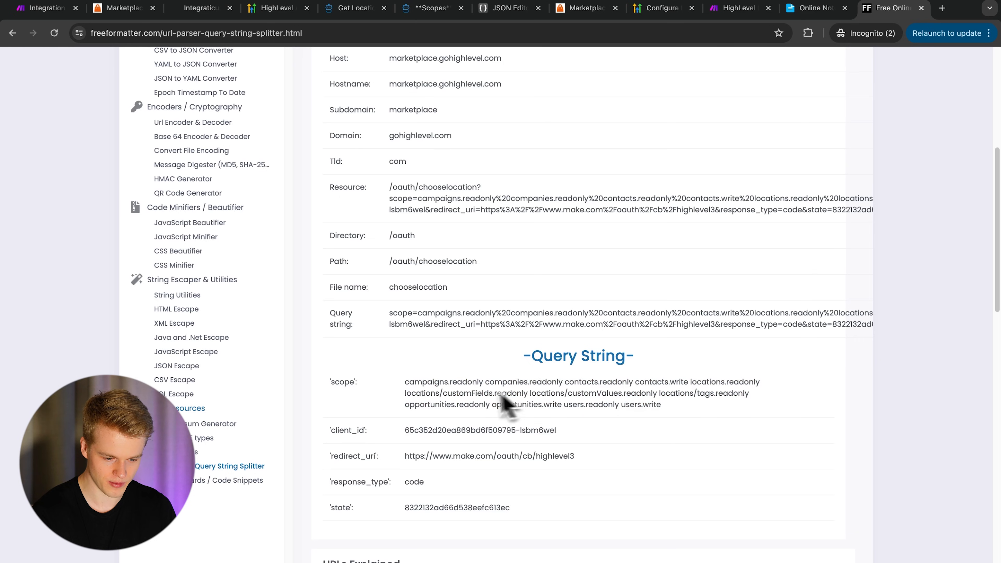
pyautogui.scroll(5, 509, 402)
pyautogui.hscroll(5, 471, 398)
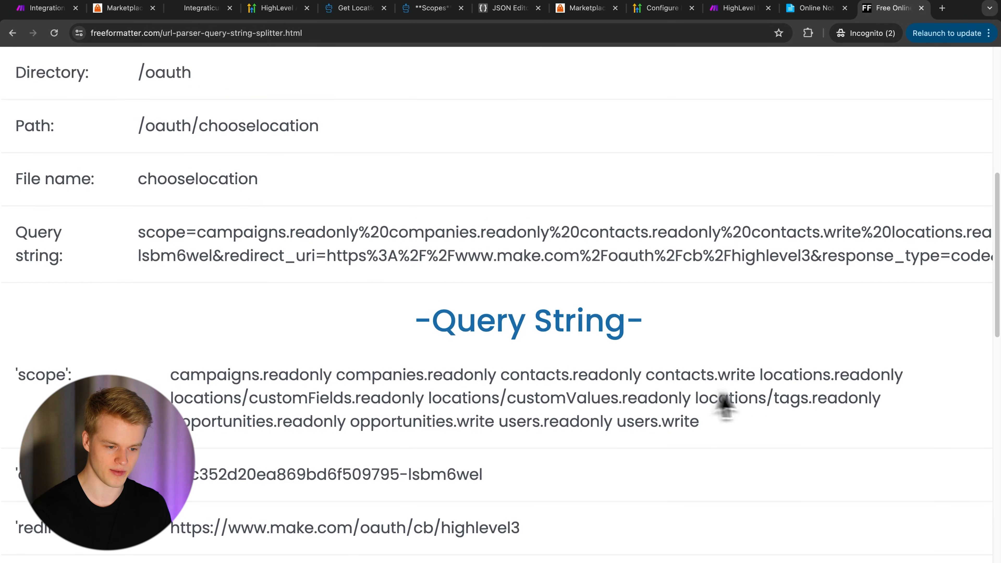
# - Compare the scopes with HighLevel's scopes documentation, then return to the Make scenario
pyautogui.click(424, 8)
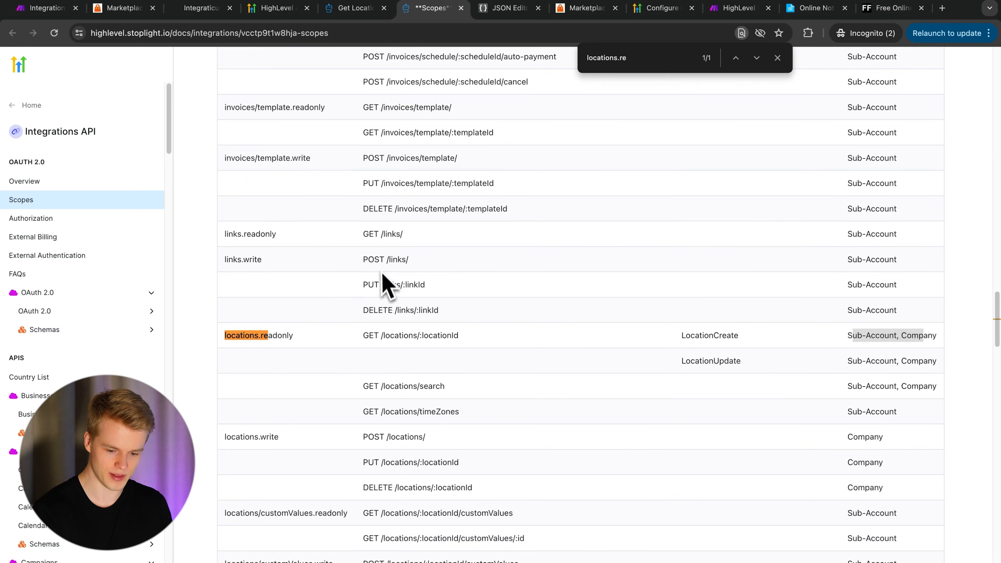
pyautogui.scroll(20, 384, 283)
pyautogui.scroll(-10, 386, 288)
pyautogui.scroll(-15, 384, 288)
pyautogui.click(37, 15)
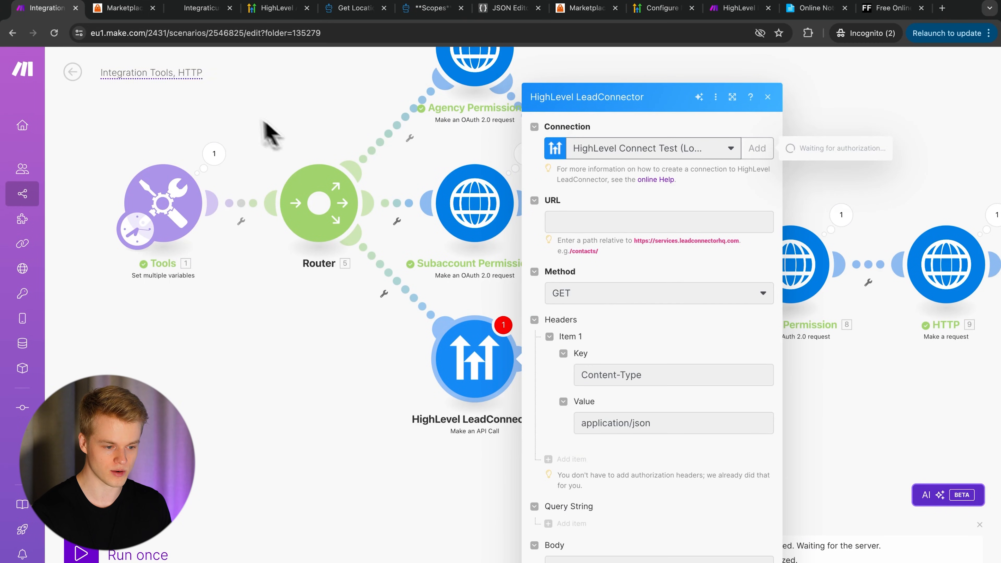
pyautogui.click(880, 9)
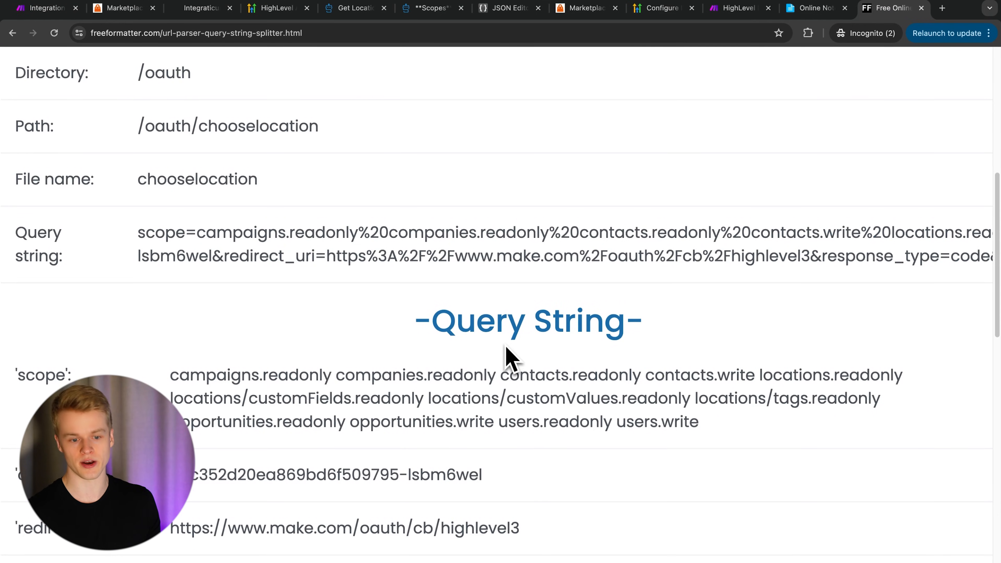
pyautogui.scroll(-5, 506, 347)
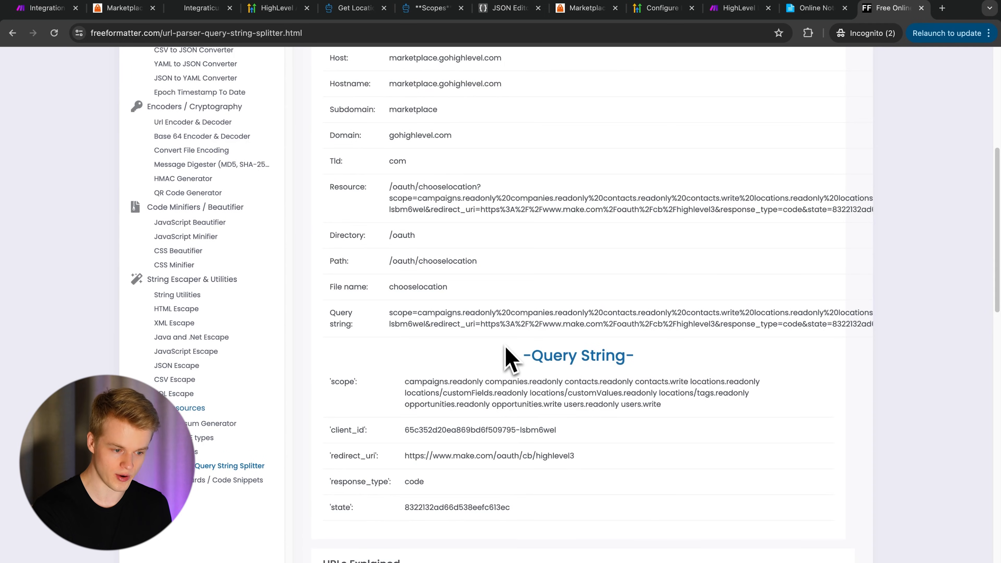
pyautogui.click(43, 8)
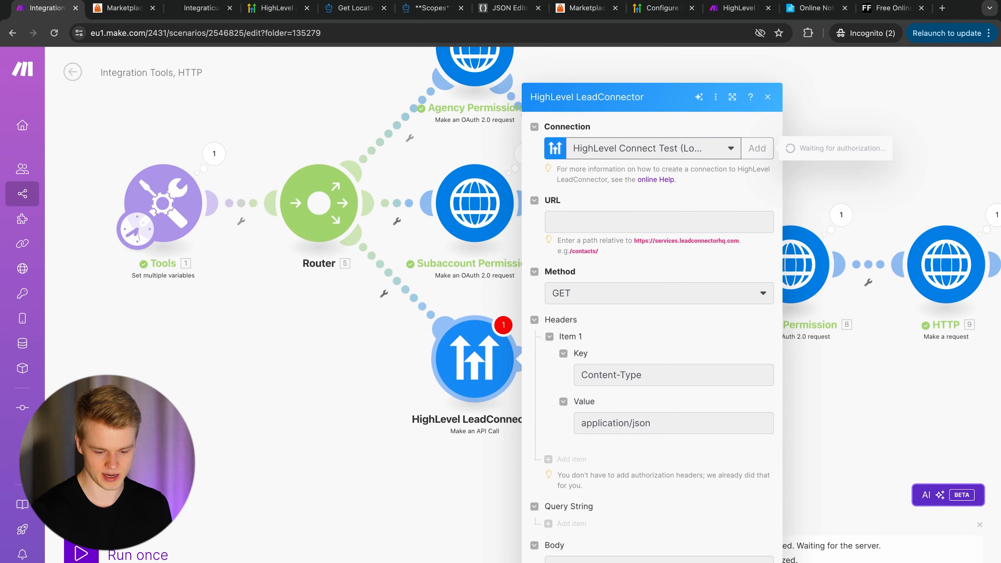
# - Delete the HighLevel LeadConnector Make an API Call module and auto-align the remaining modules
pyautogui.click(388, 456)
pyautogui.rightClick(478, 367)
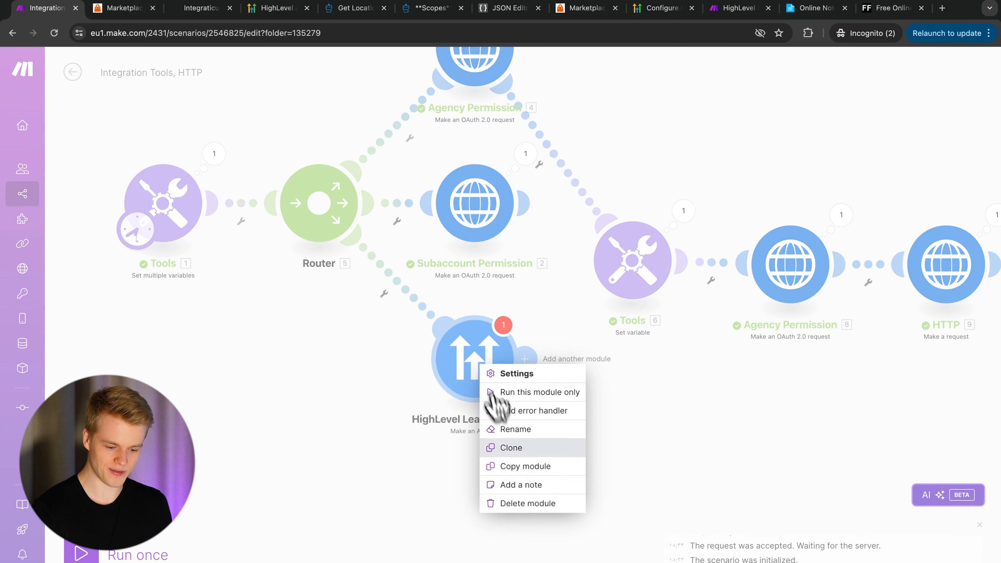
pyautogui.click(512, 503)
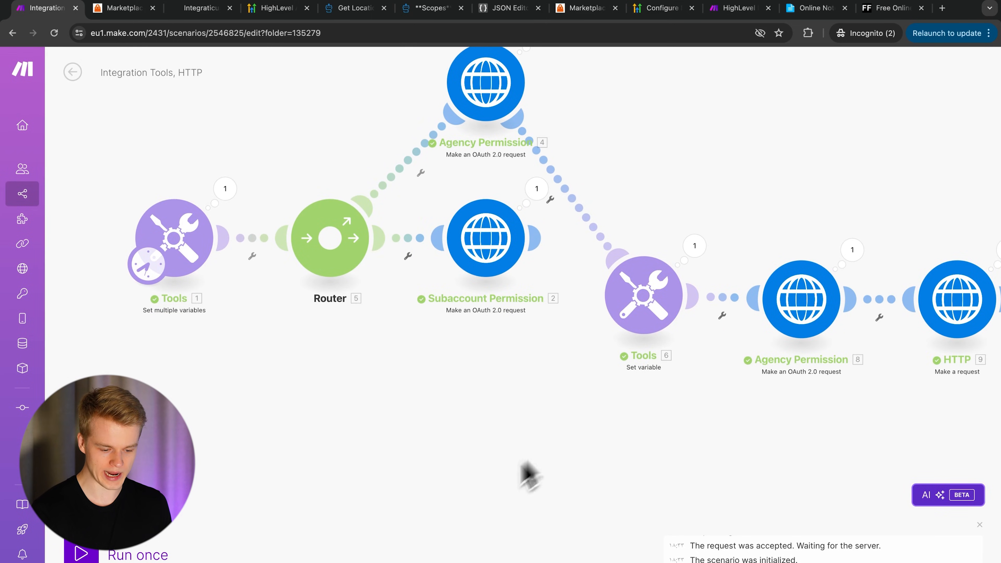
pyautogui.click(354, 562)
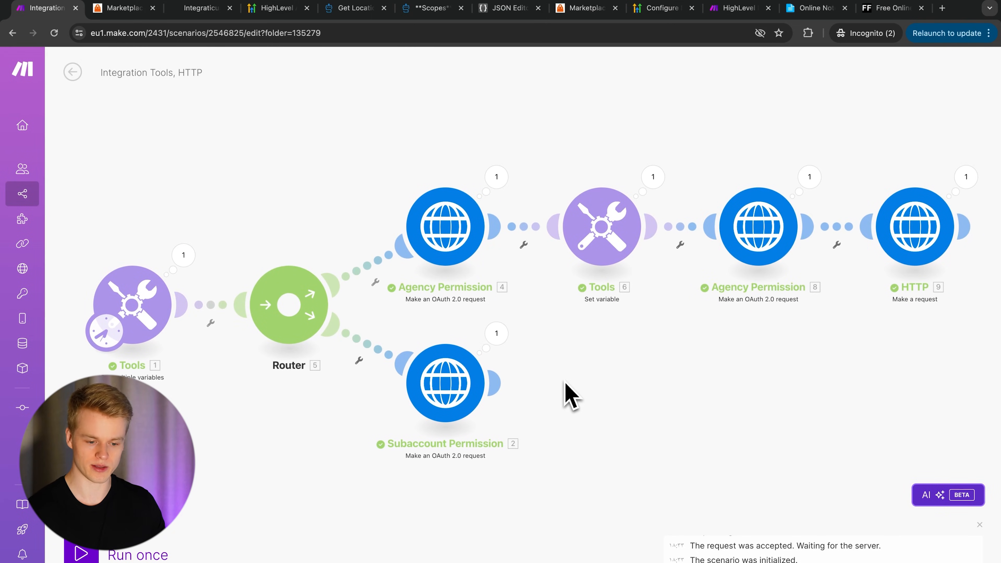